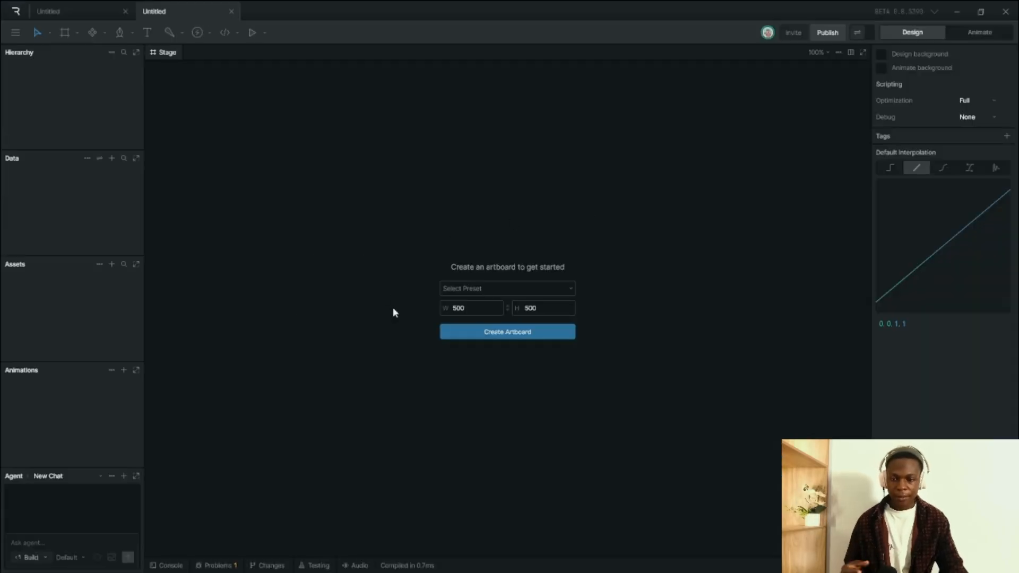
# - Create a 500 × 500 artboard and rename the file as lesson 7
pyautogui.click(528, 334)
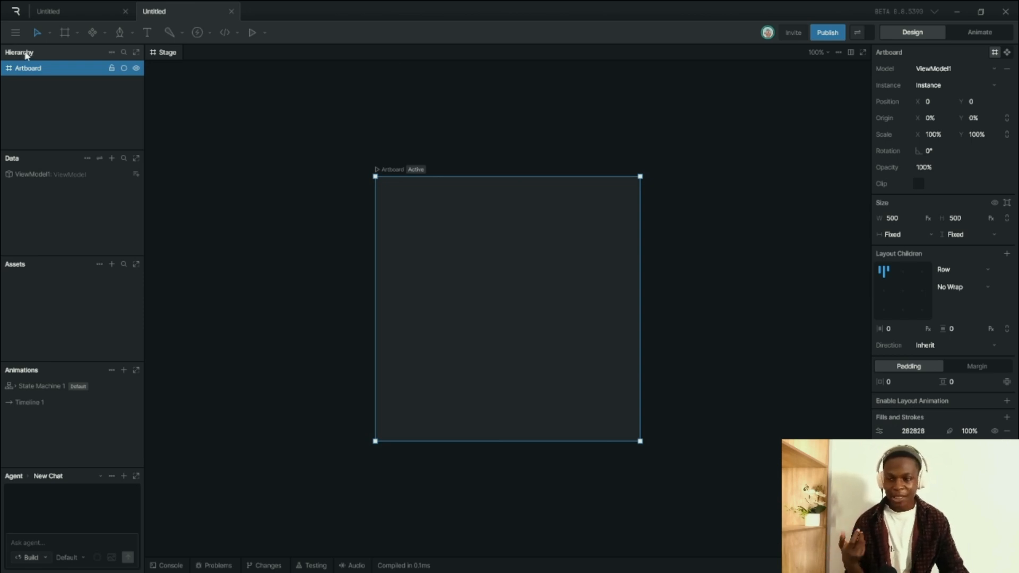
pyautogui.click(16, 33)
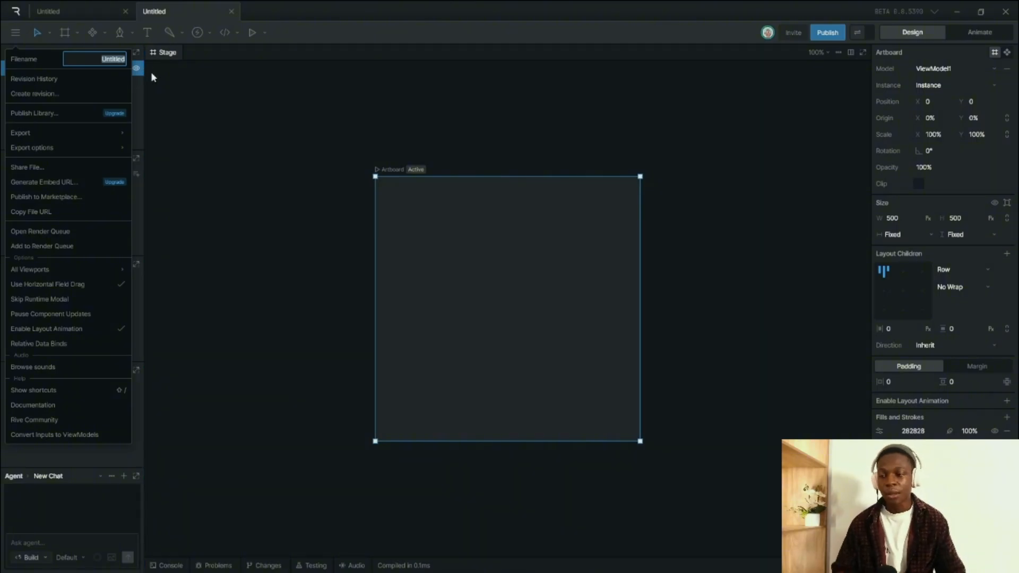
pyautogui.write('a')
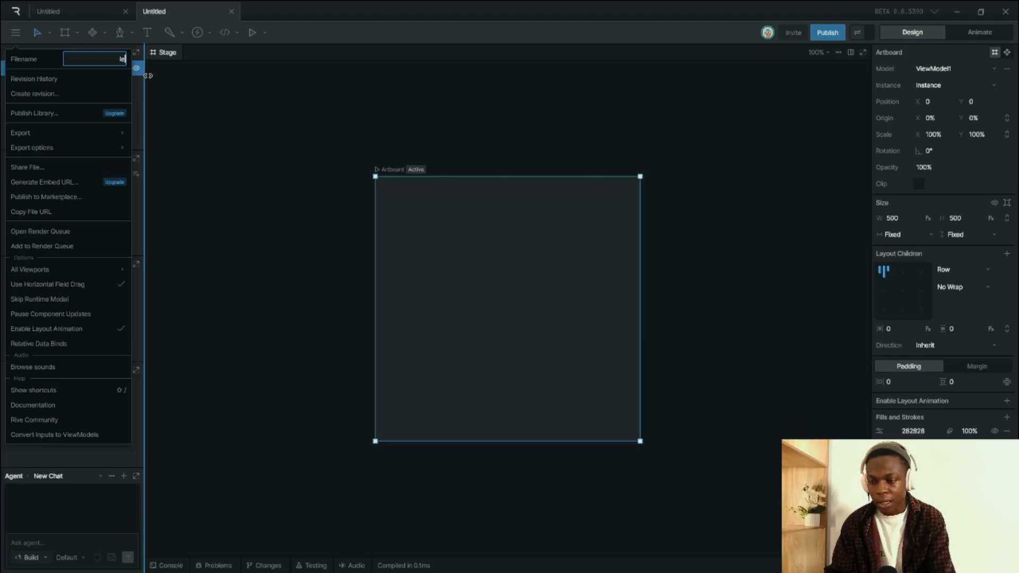
pyautogui.write('lesson 7')
pyautogui.press('Return')
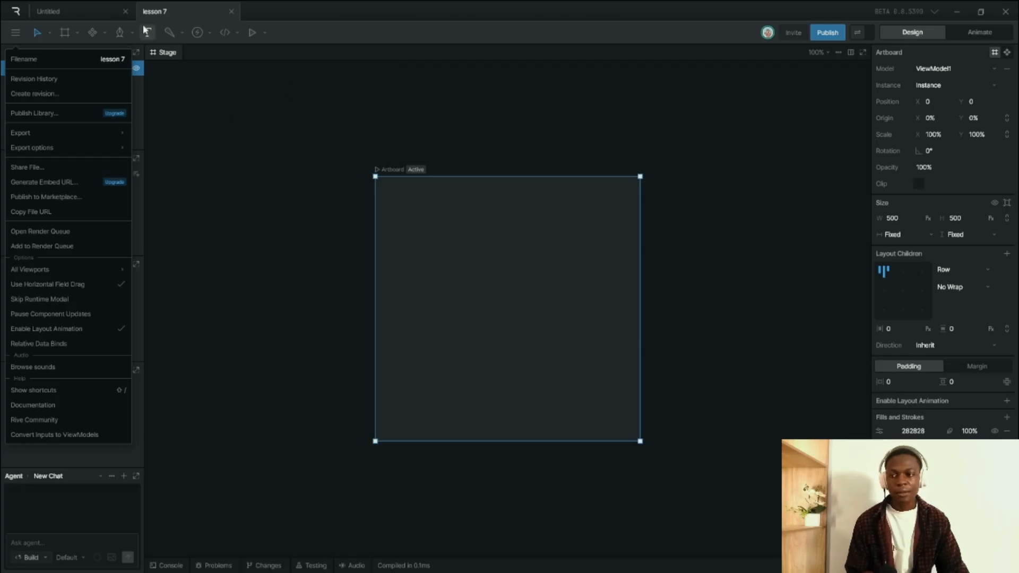
# - Preview the Aug 11, 10:02 AM revision in the revision history and return to the current version
pyautogui.click(85, 81)
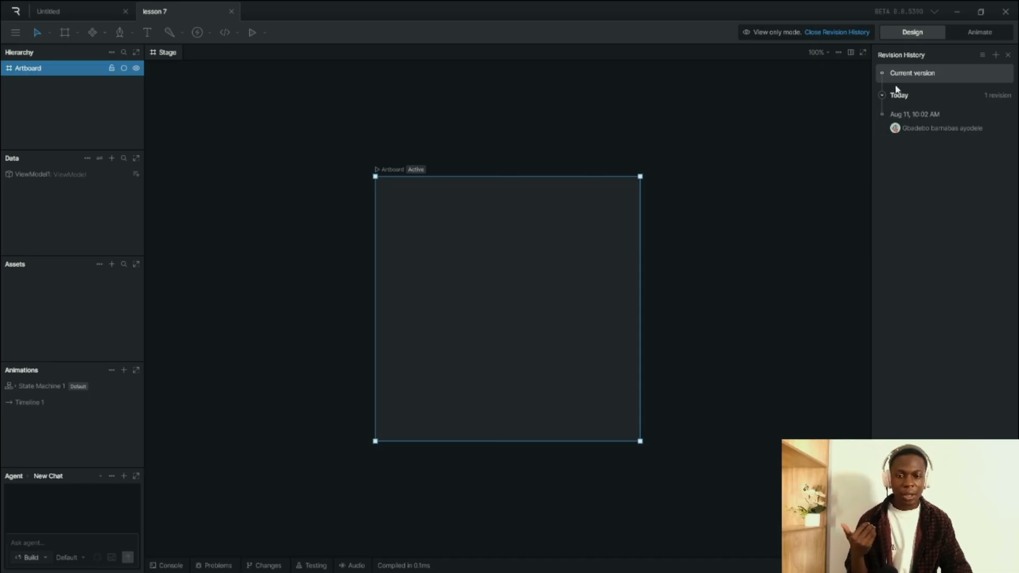
pyautogui.click(911, 122)
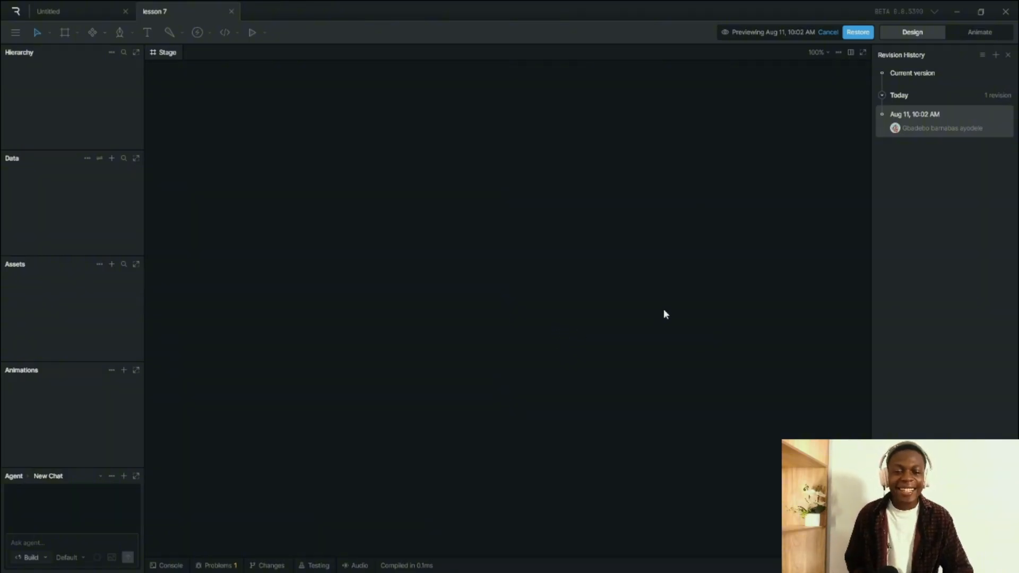
pyautogui.click(996, 56)
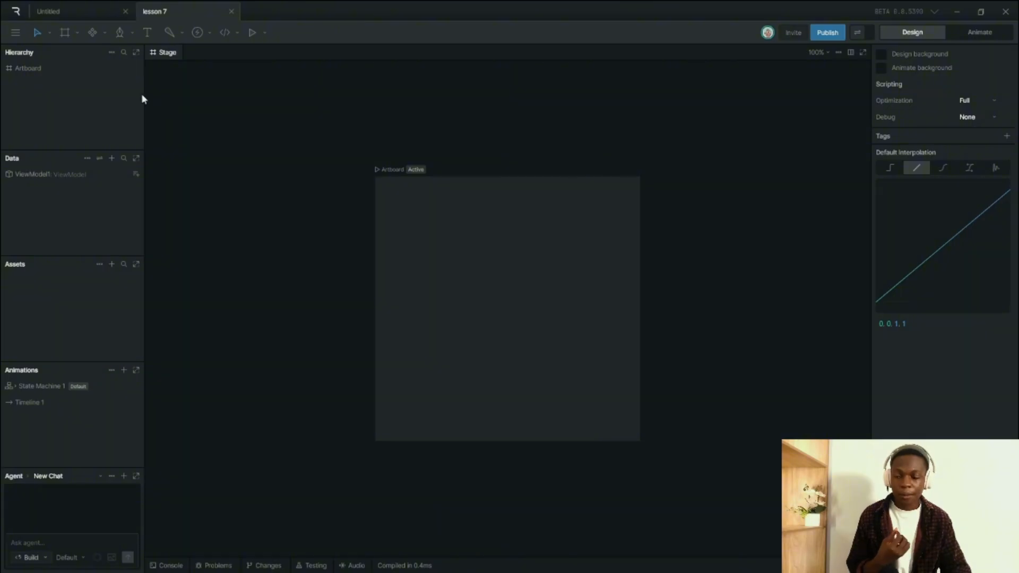
# - Create a new revision of the file named "latest revision"
pyautogui.click(16, 32)
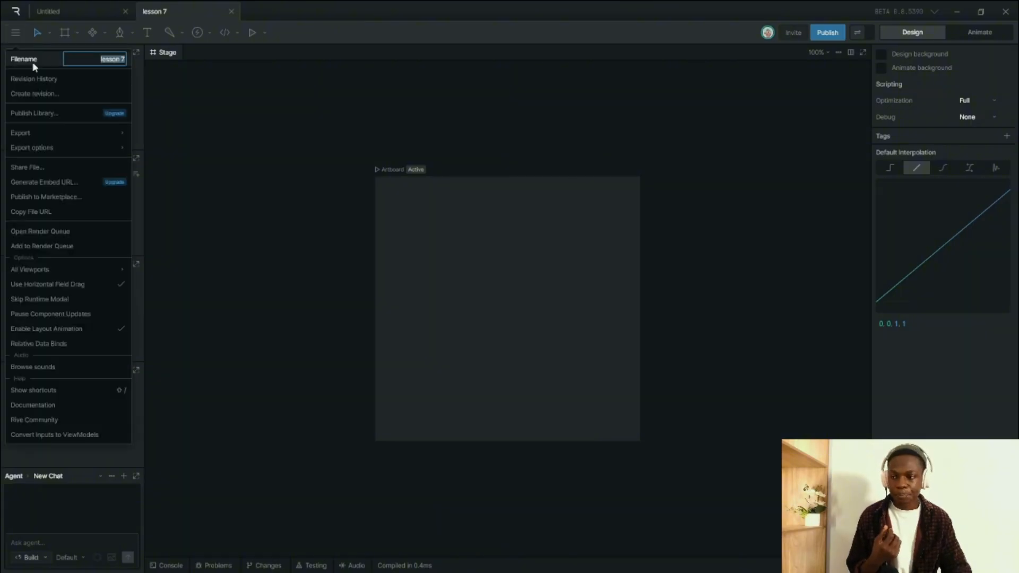
pyautogui.click(57, 92)
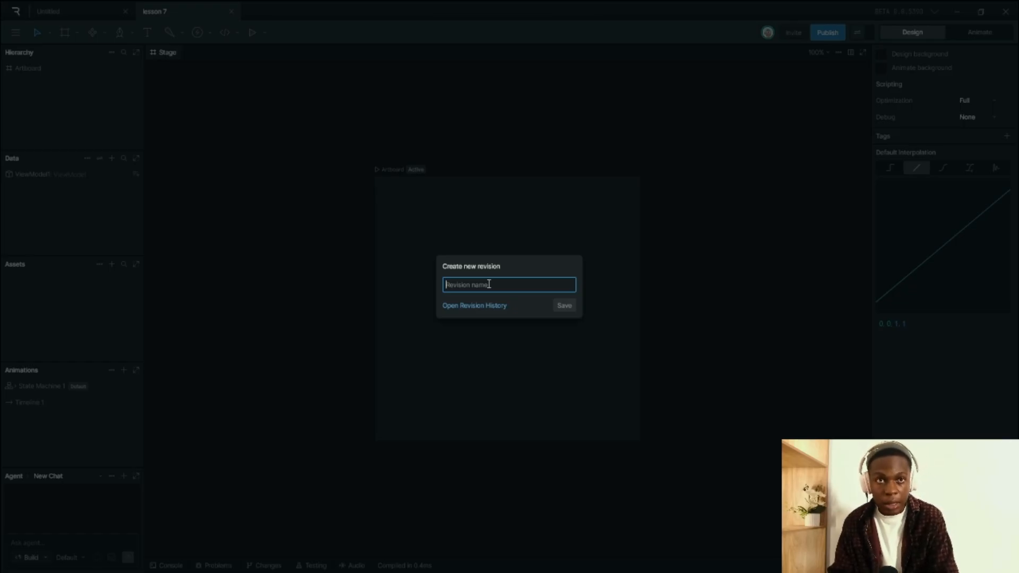
pyautogui.write('v')
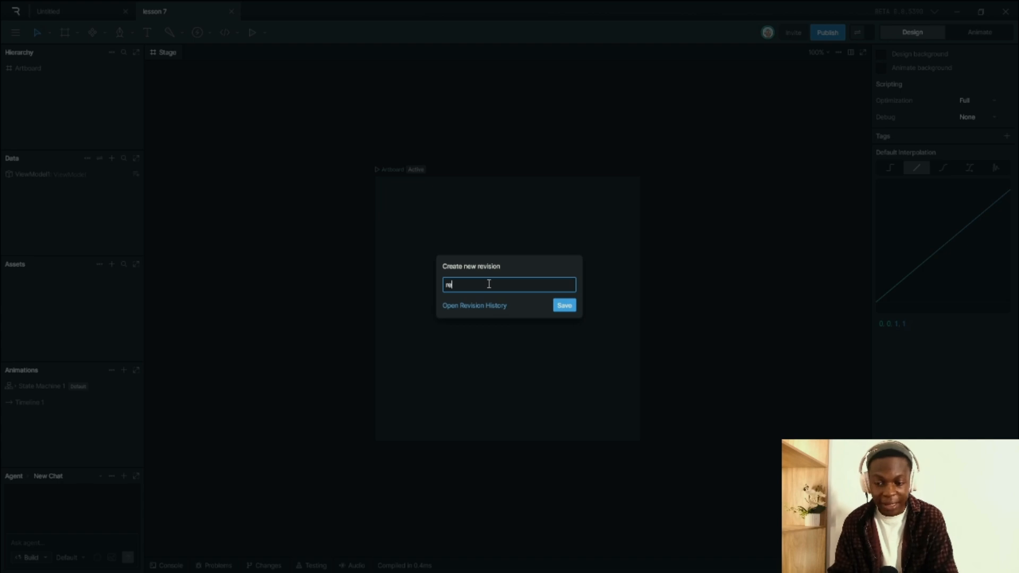
pyautogui.press('BackSpace')
pyautogui.press('BackSpace')
pyautogui.write('lates')
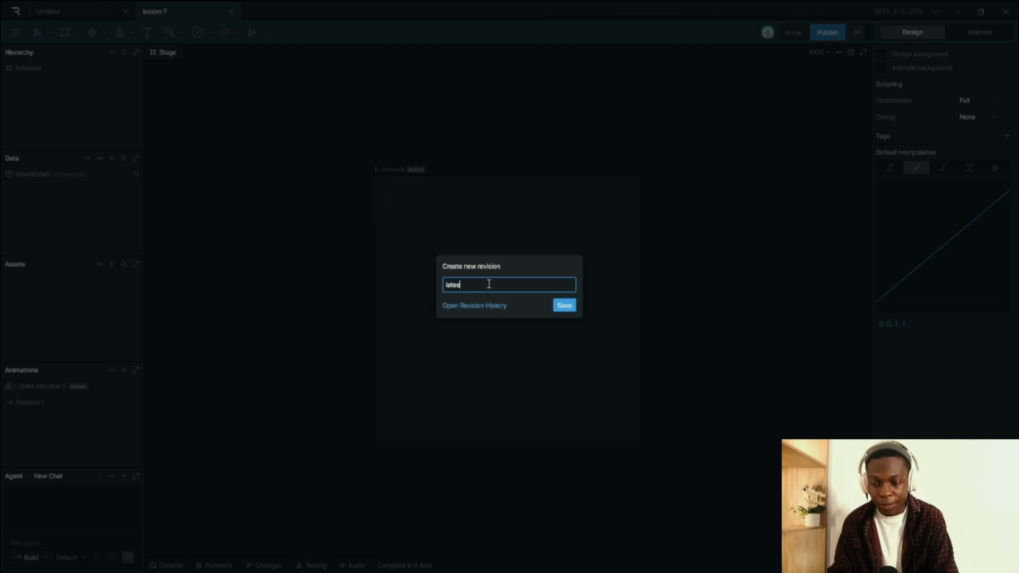
pyautogui.write('t revision')
pyautogui.press('Return')
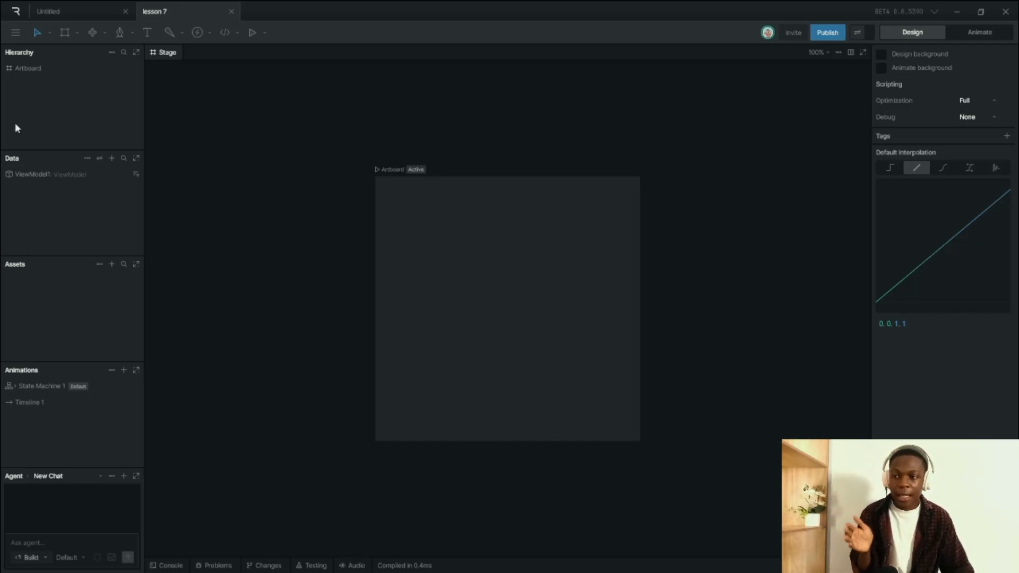
# - Restore the Aug 11, 10:02 AM revision from the revision history and create a new 500 × 500 artboard
pyautogui.click(15, 33)
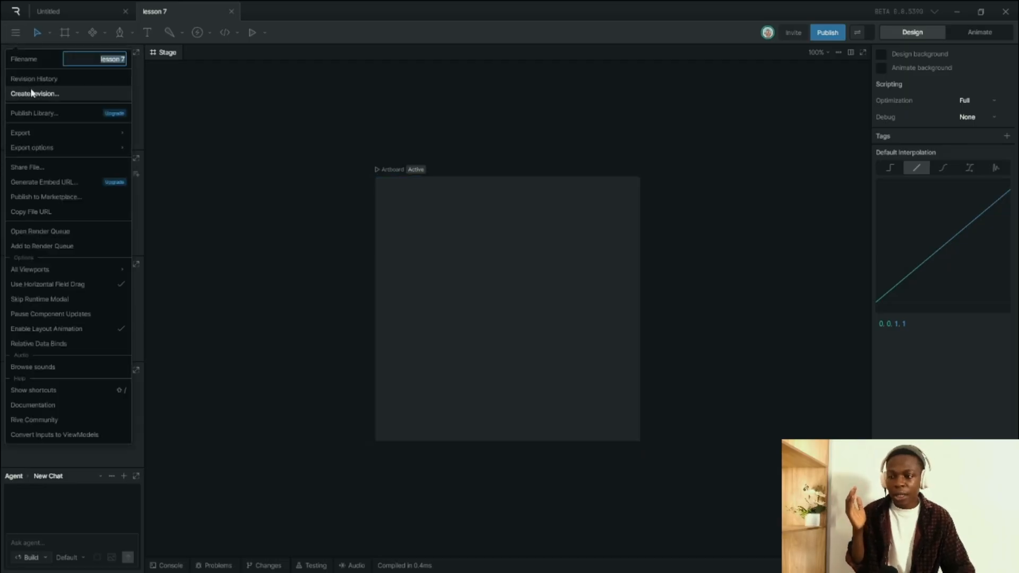
pyautogui.click(44, 85)
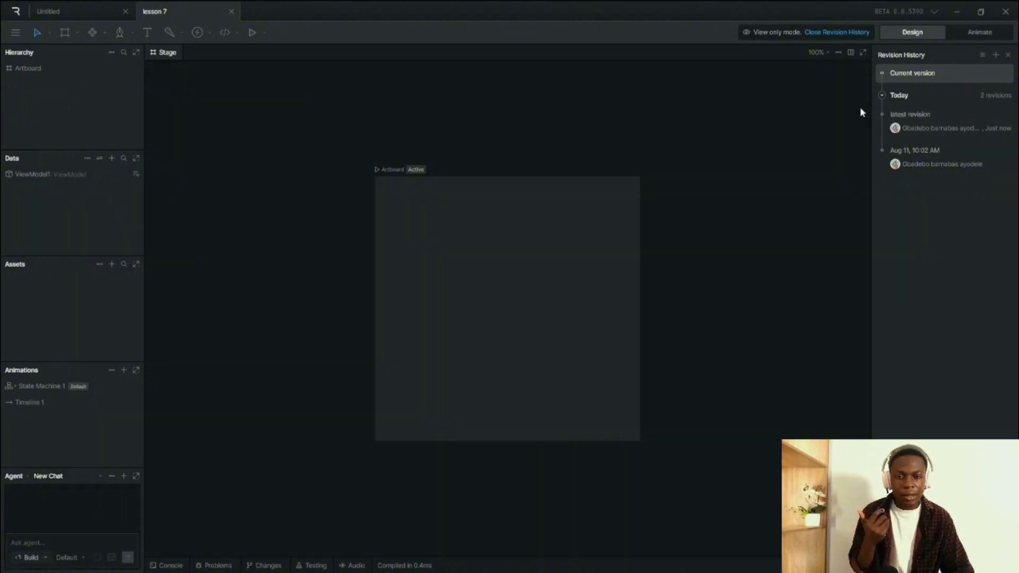
pyautogui.click(906, 117)
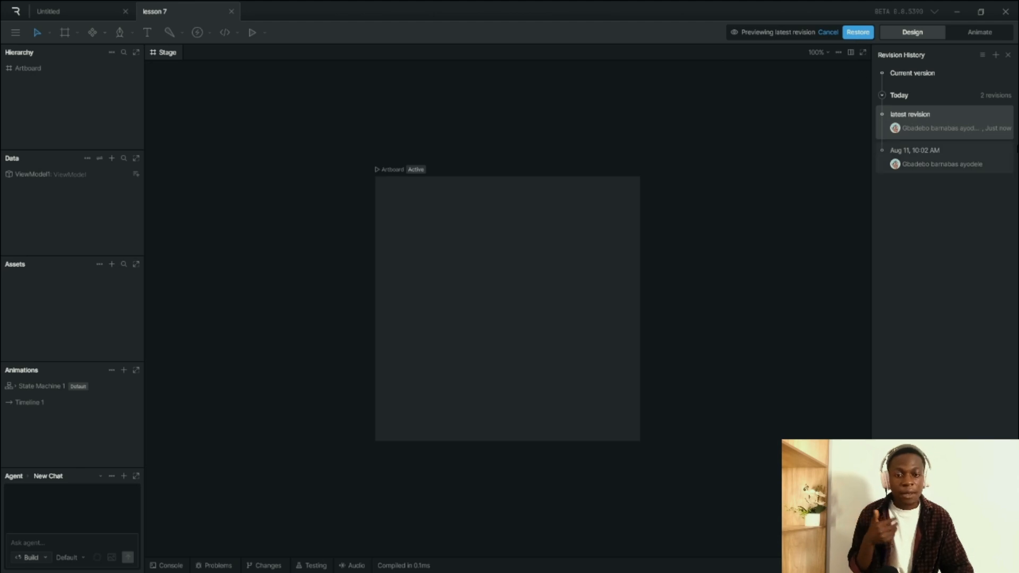
pyautogui.click(985, 160)
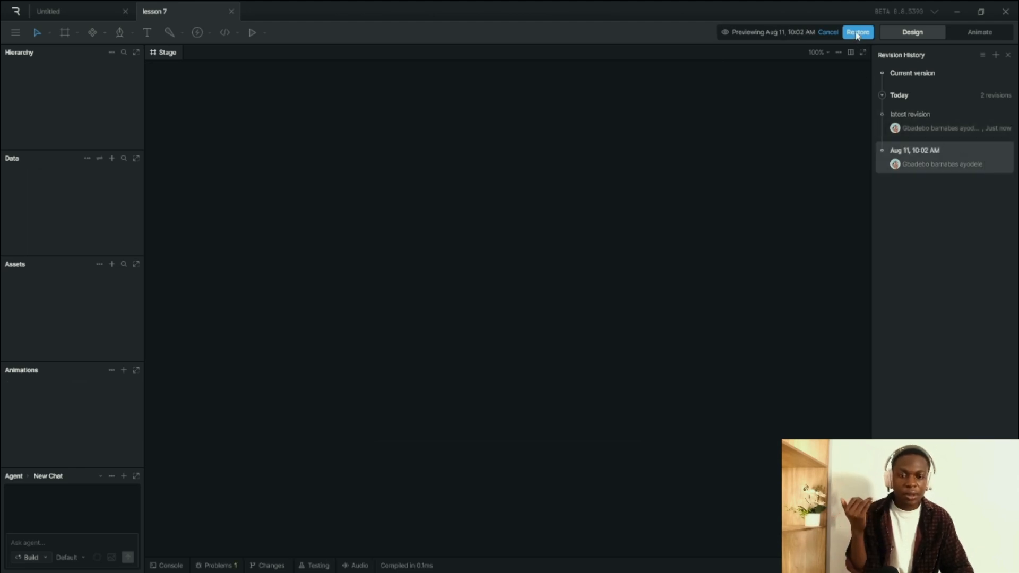
pyautogui.click(857, 33)
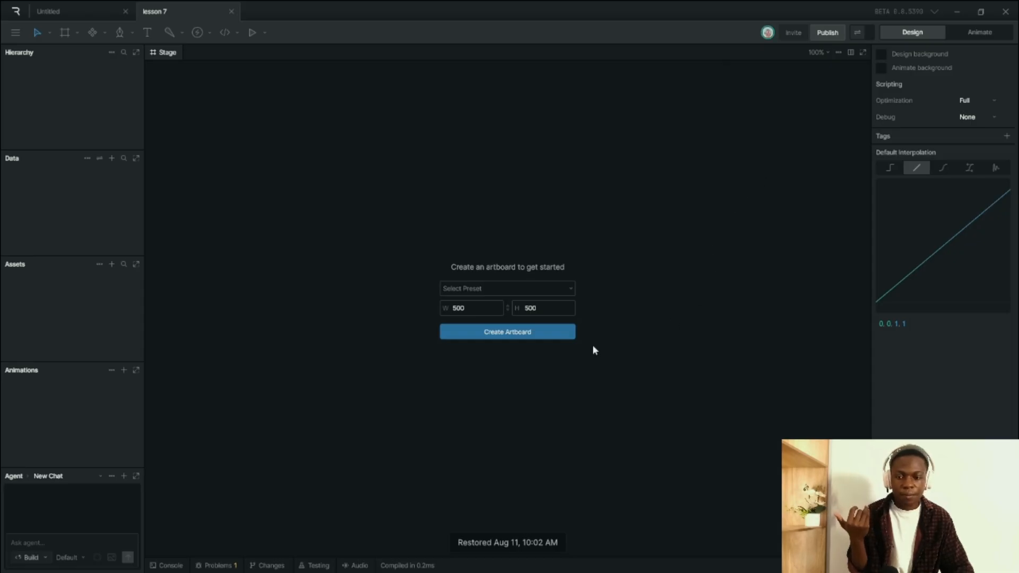
pyautogui.click(501, 331)
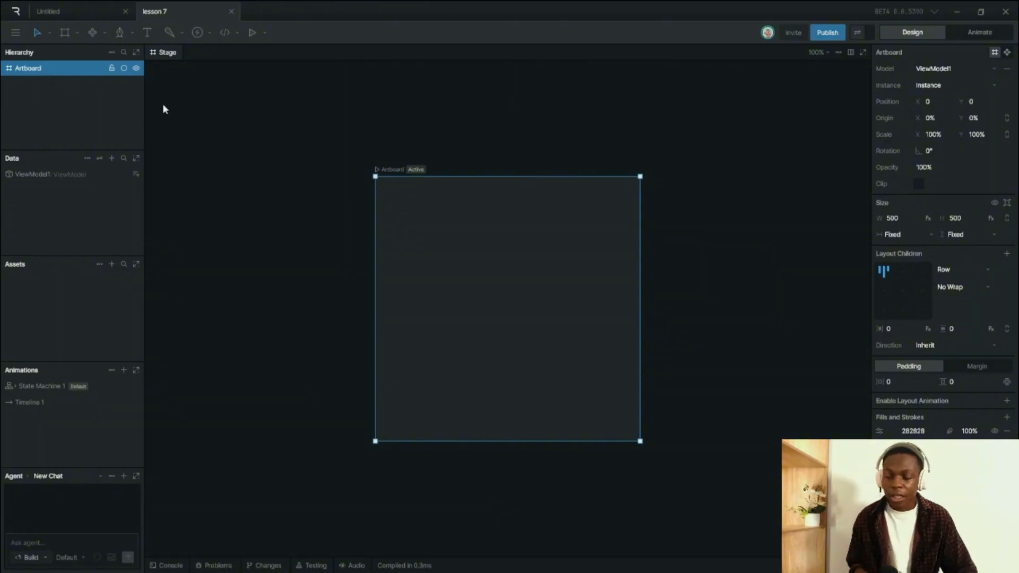
pyautogui.click(15, 32)
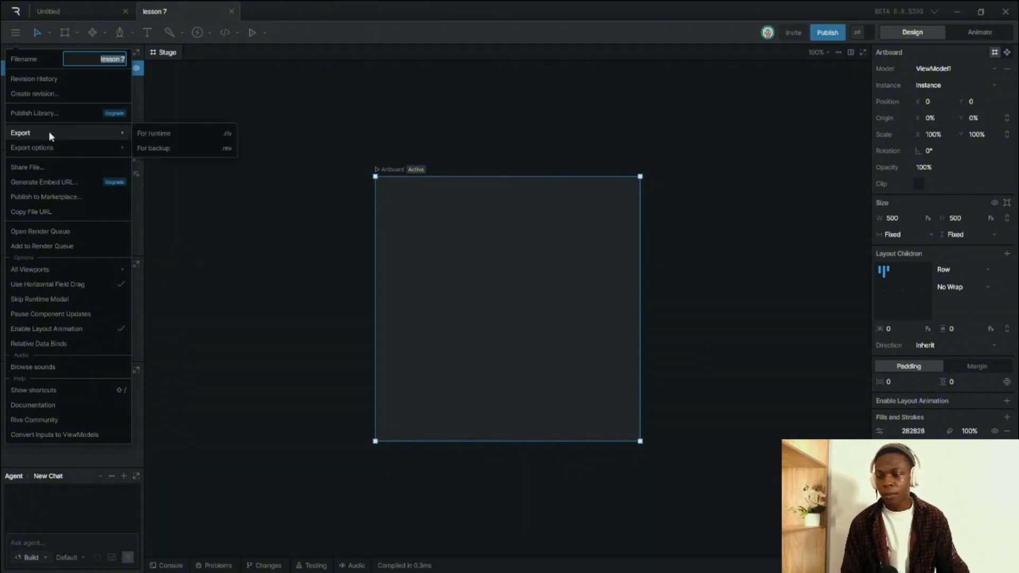
pyautogui.moveTo(60, 133)
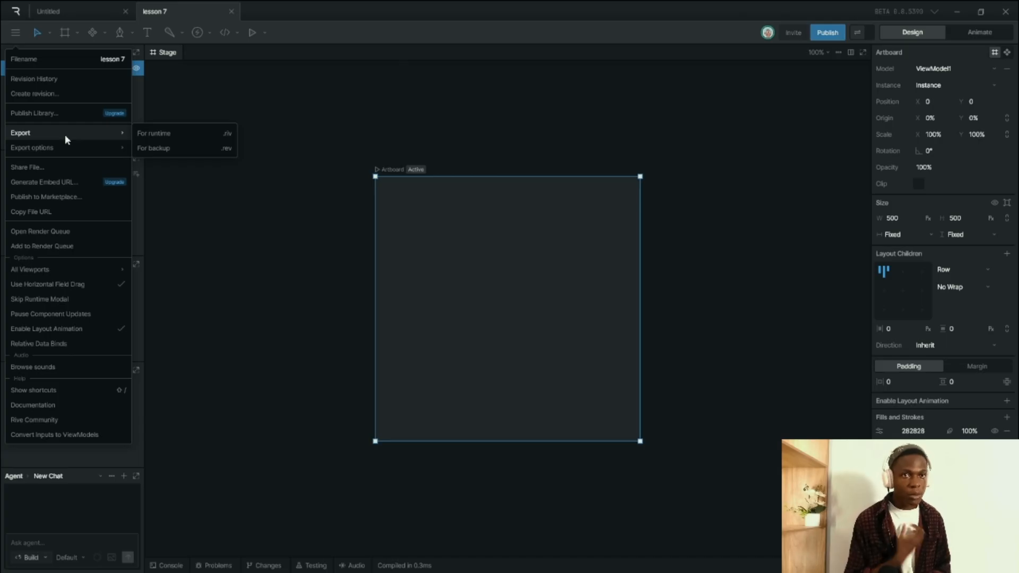
pyautogui.click(54, 77)
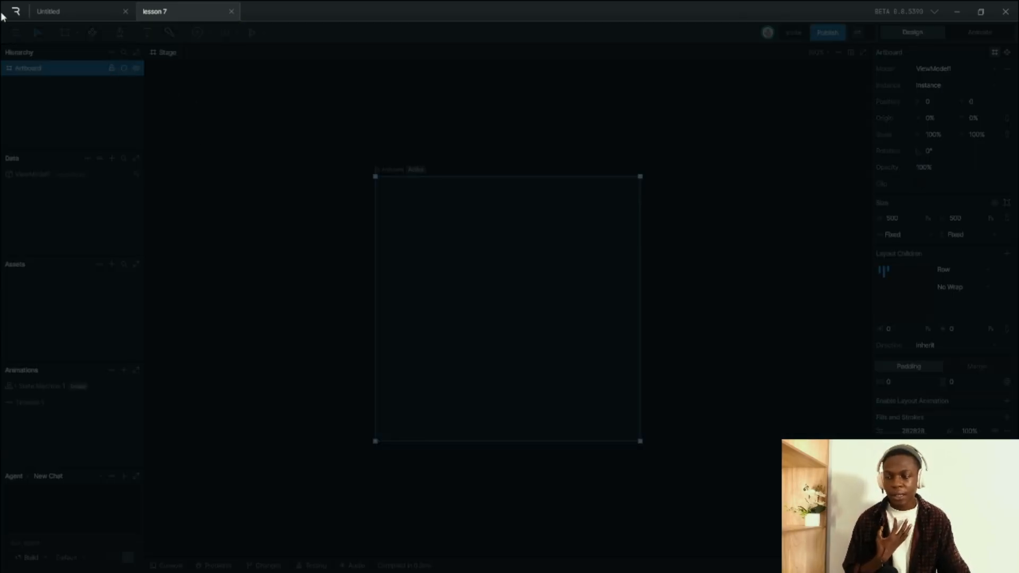
pyautogui.click(16, 33)
pyautogui.click(15, 33)
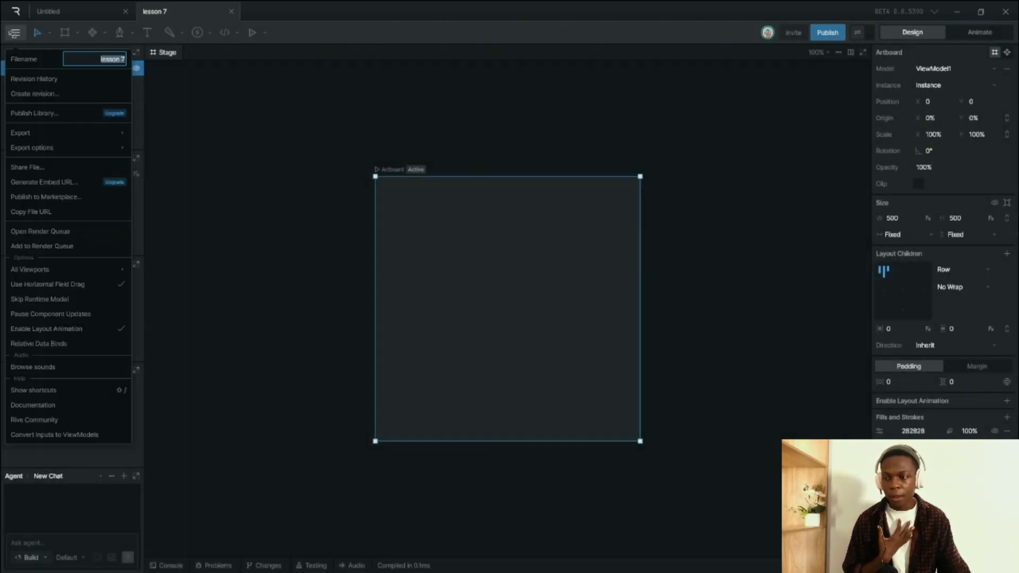
pyautogui.click(19, 19)
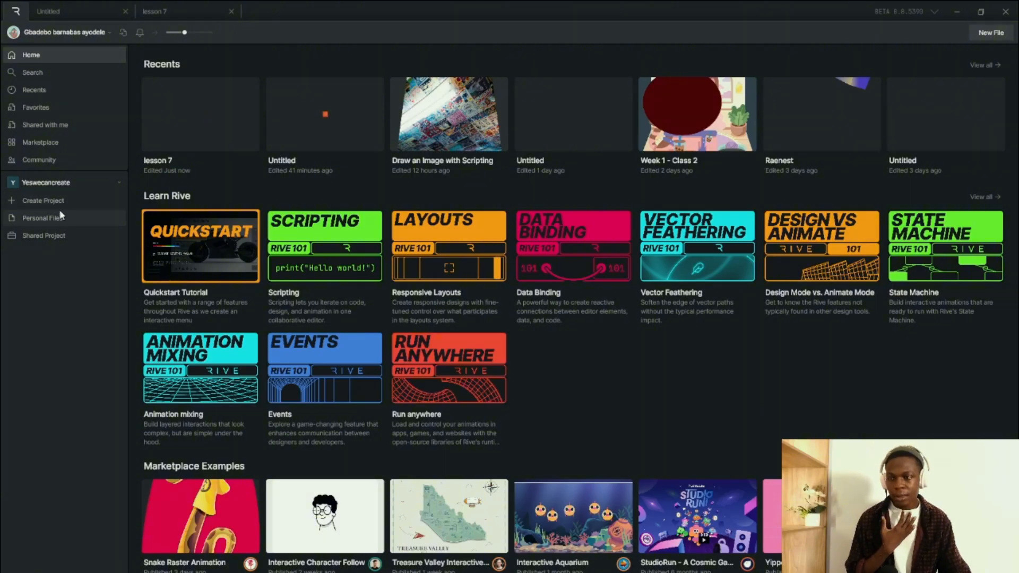
pyautogui.click(69, 9)
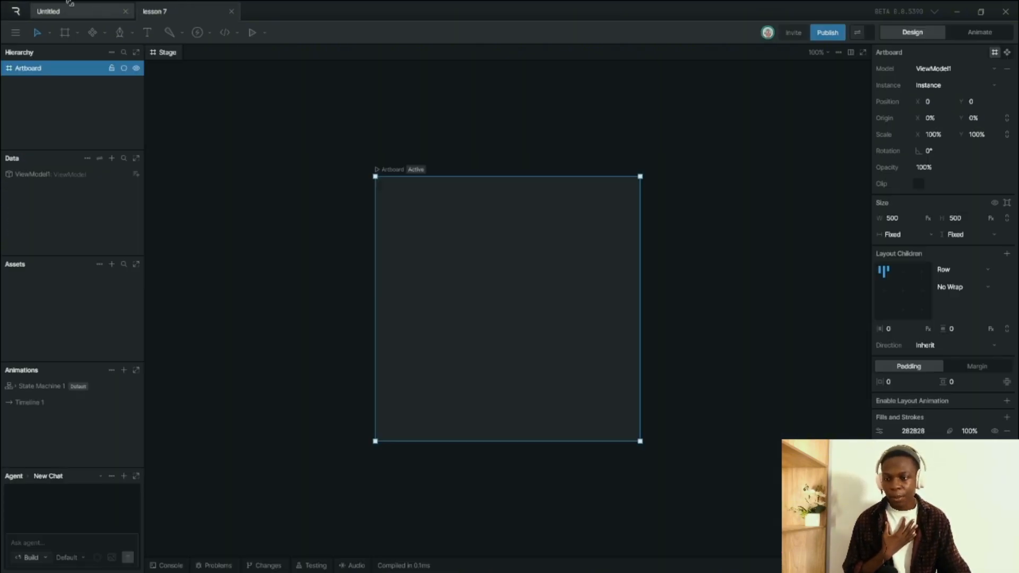
# - Export the lesson 7 file for runtime as a .riv file named lesson_7 in Downloads
pyautogui.click(23, 36)
pyautogui.moveTo(97, 133)
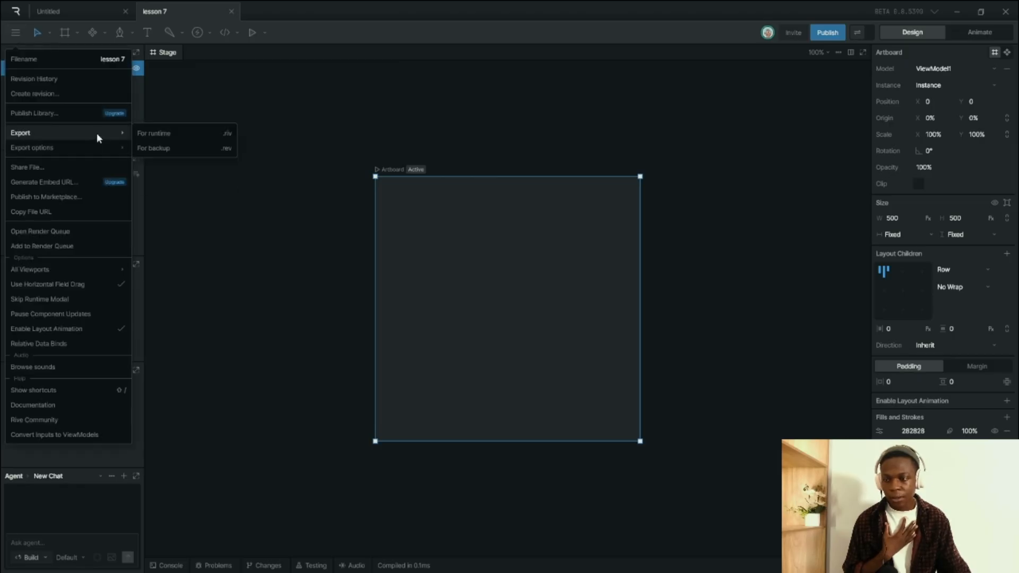
pyautogui.click(158, 135)
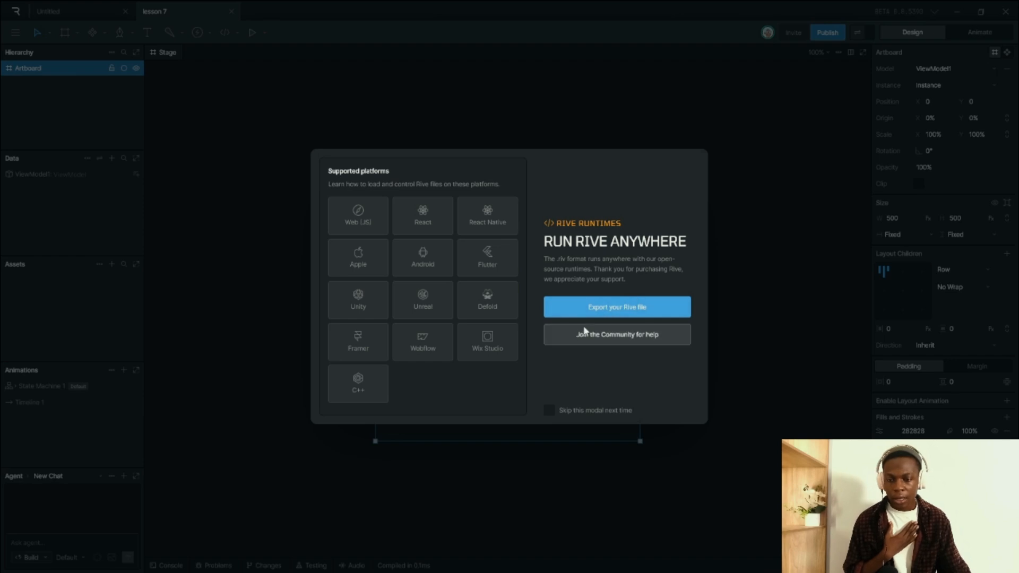
pyautogui.click(618, 307)
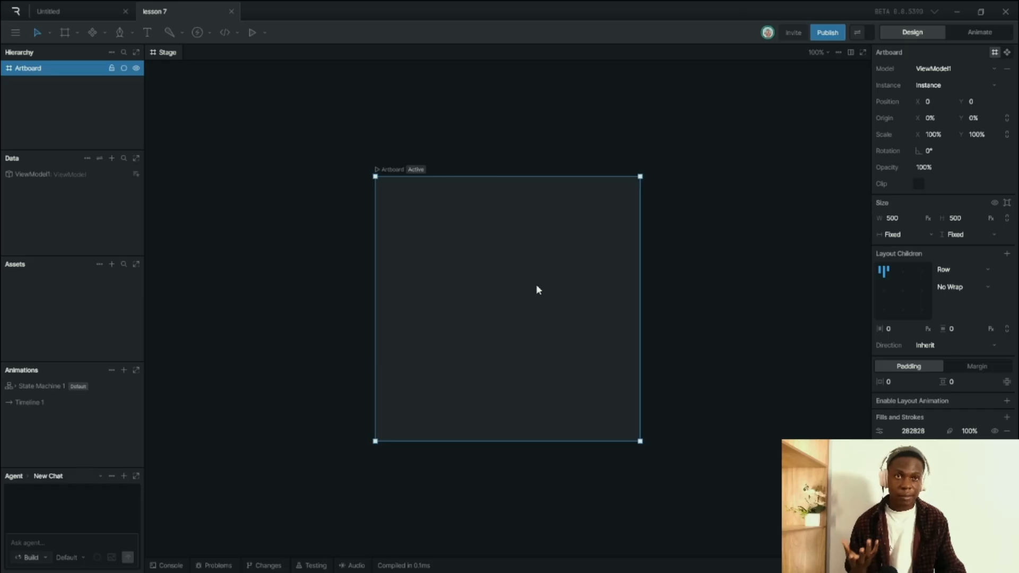
# - Export the lesson 7 file for backup as a .rev file in Downloads
pyautogui.click(16, 32)
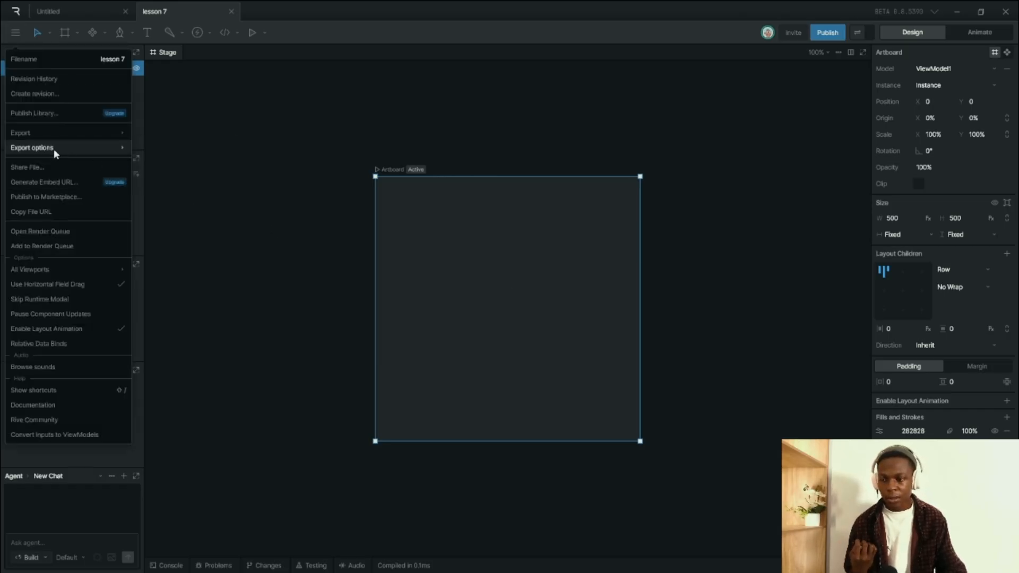
pyautogui.moveTo(83, 132)
pyautogui.click(173, 148)
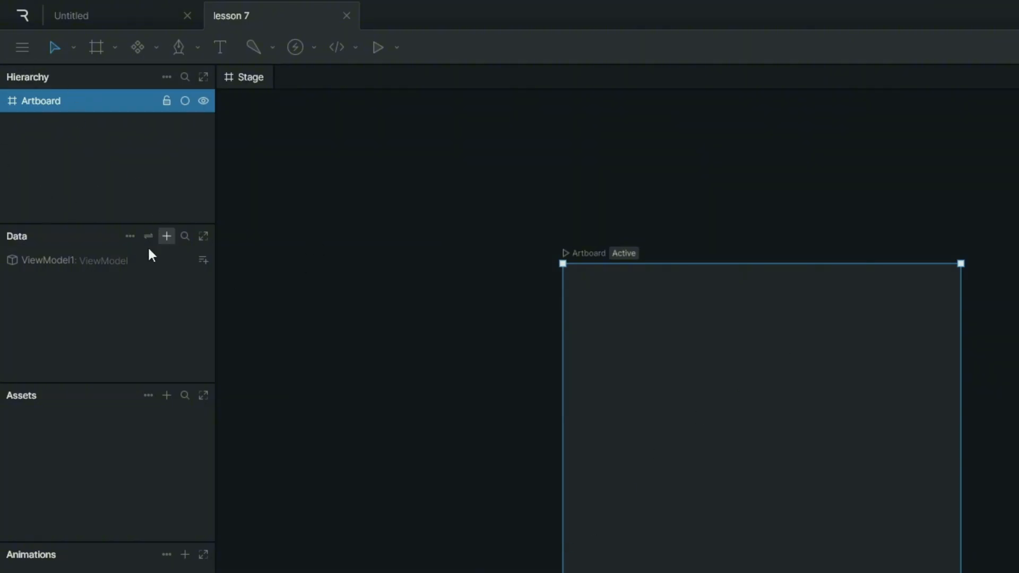
# - Start another runtime export to examine the exported lesson_7 files in Downloads, and cancel without saving
pyautogui.click(21, 56)
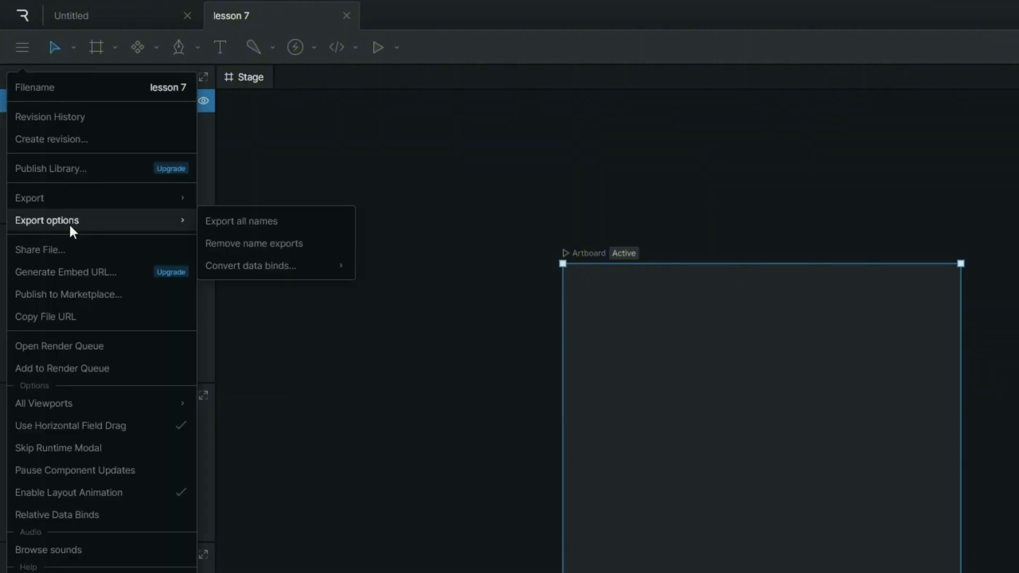
pyautogui.moveTo(64, 200)
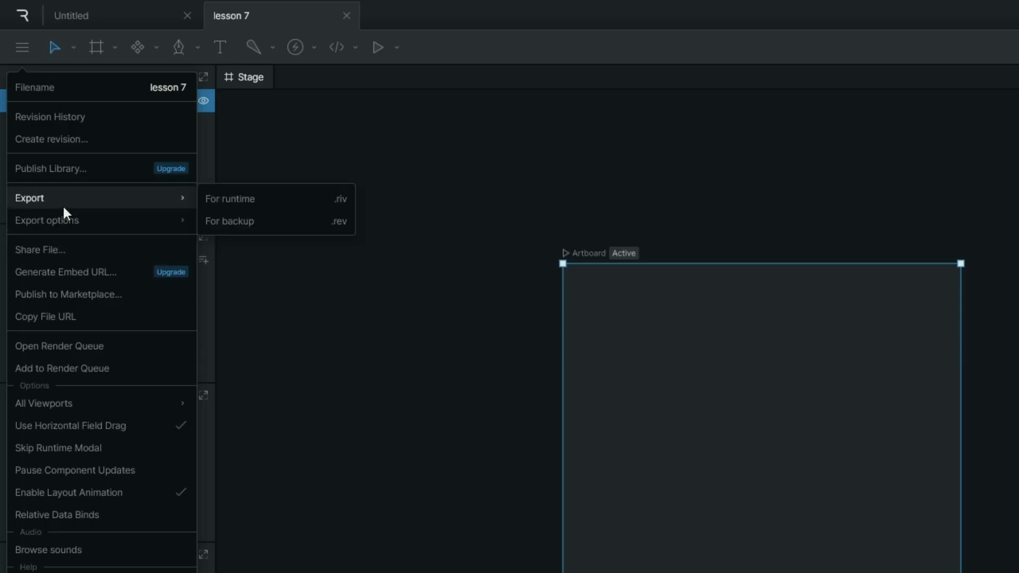
pyautogui.click(266, 196)
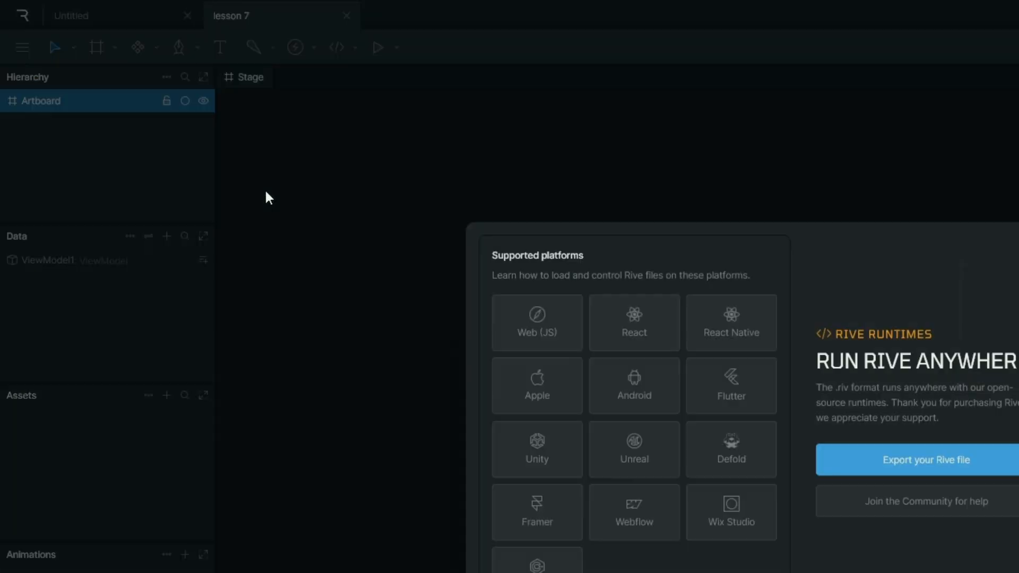
pyautogui.click(938, 462)
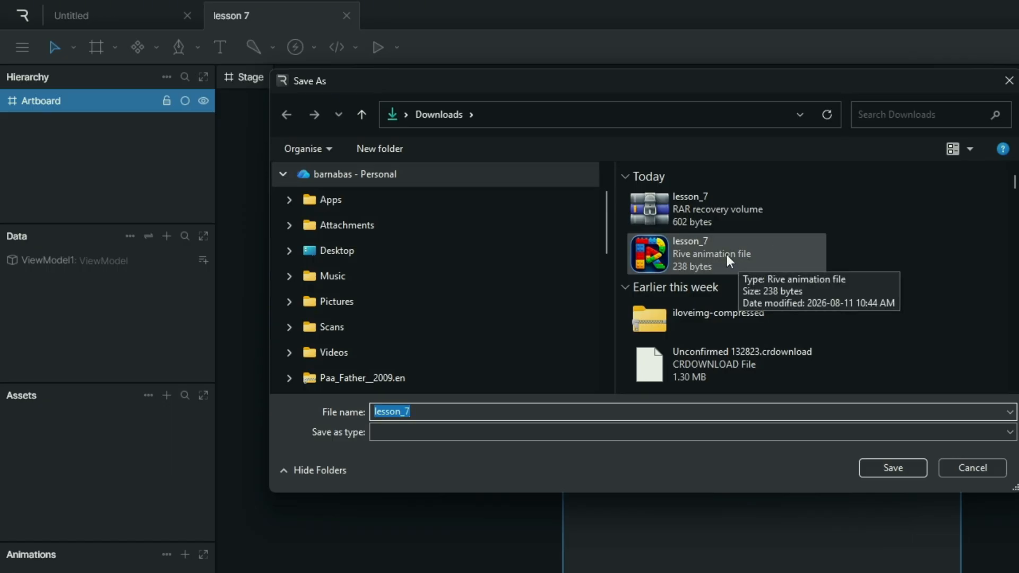
pyautogui.click(986, 466)
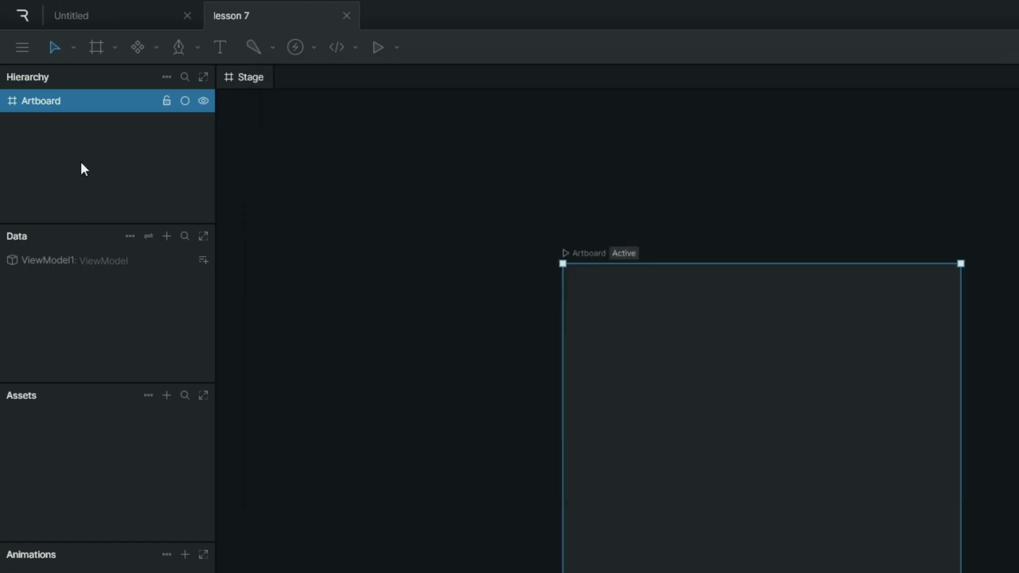
# - Start another backup export to examine the exported lesson_7 files in Downloads, and cancel without saving
pyautogui.click(26, 46)
pyautogui.moveTo(45, 200)
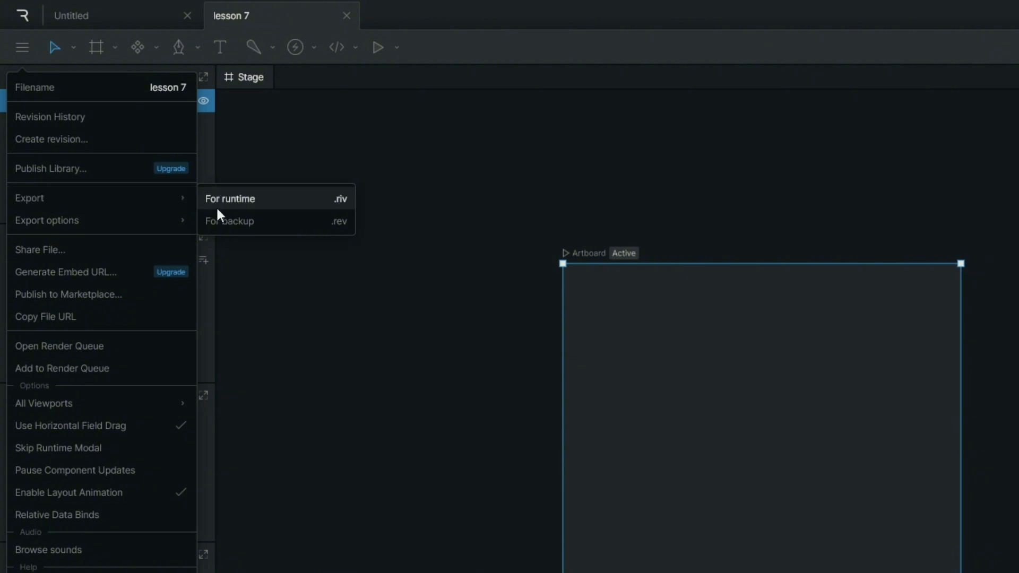
pyautogui.click(250, 222)
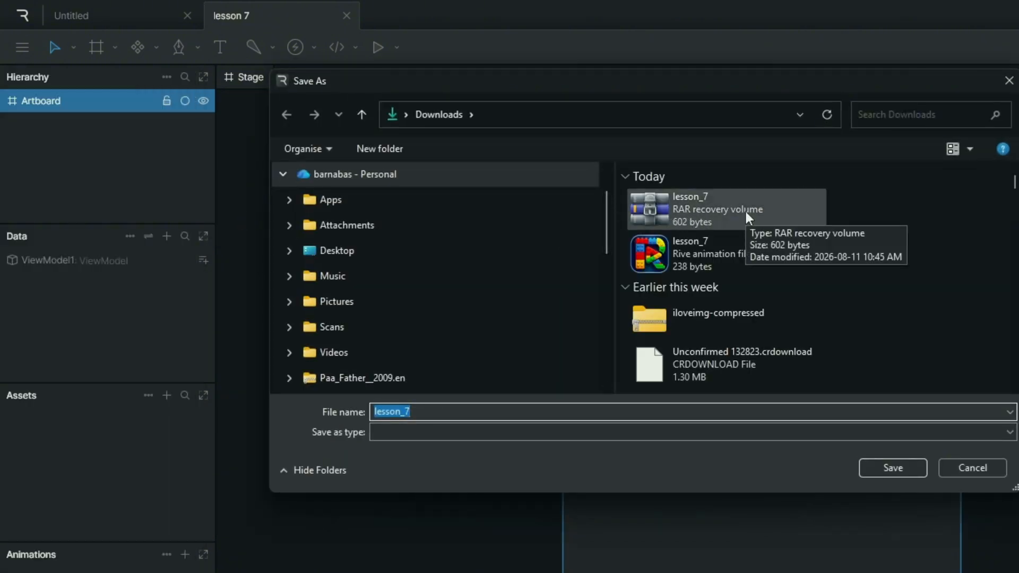
pyautogui.click(961, 466)
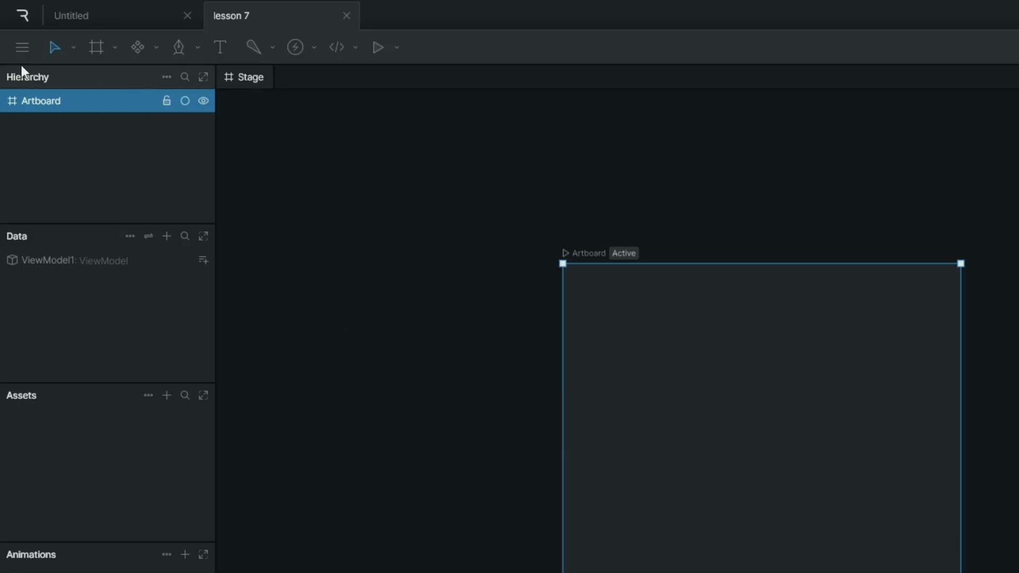
# - Go to the file dashboard, look through the Home and Recents views, and open Personal Files
pyautogui.click(21, 18)
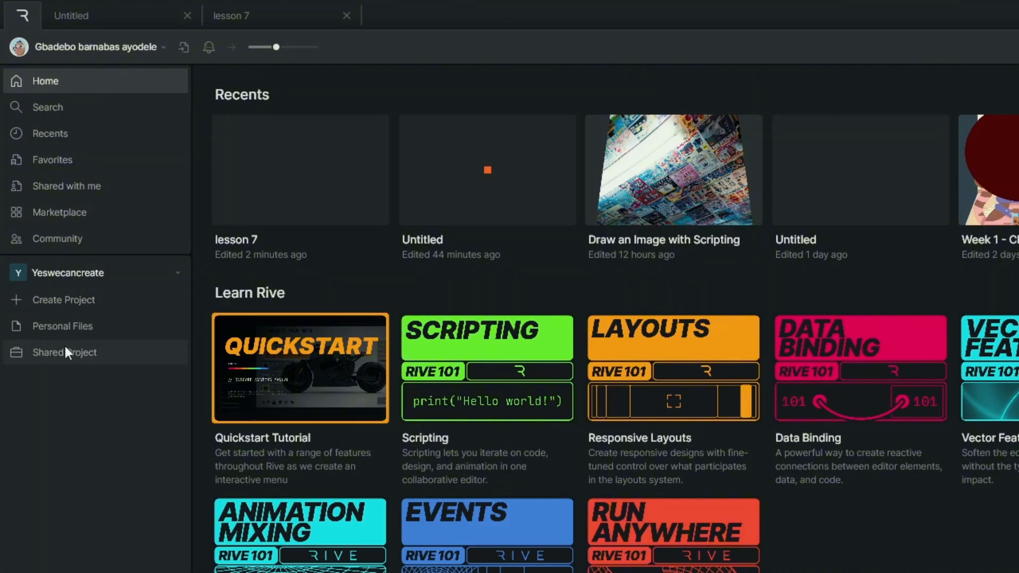
pyautogui.click(63, 325)
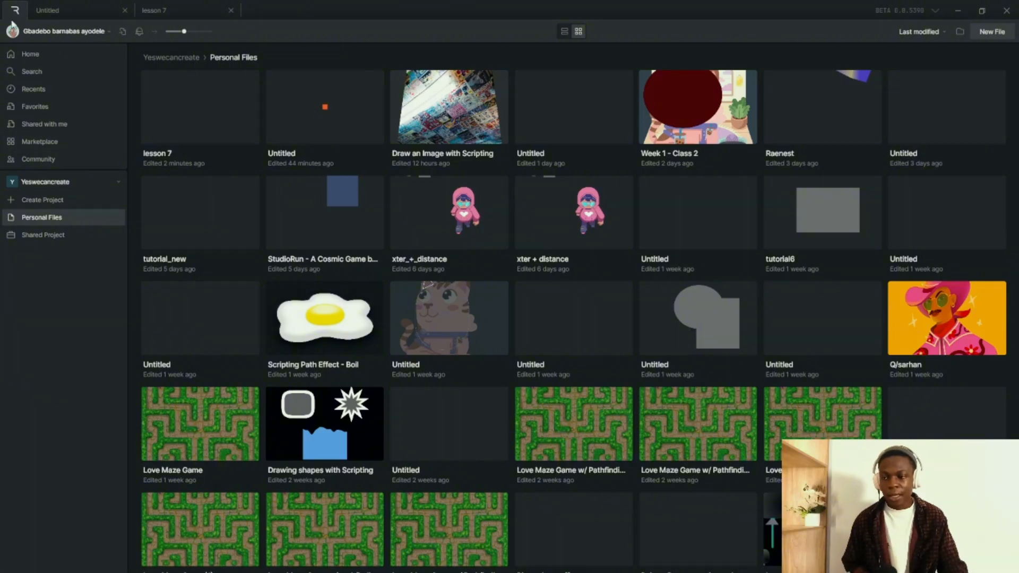
pyautogui.click(47, 54)
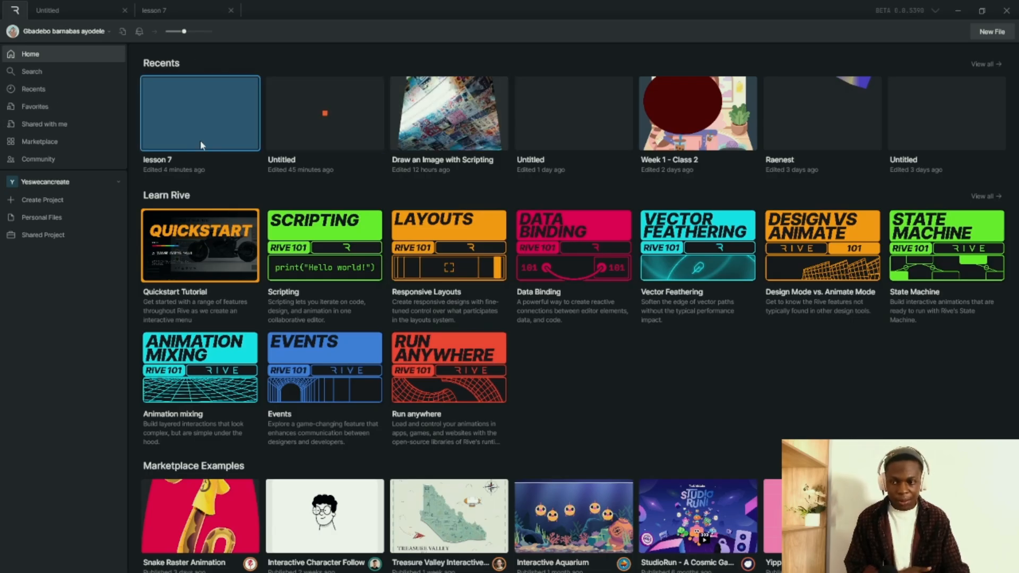
pyautogui.click(51, 88)
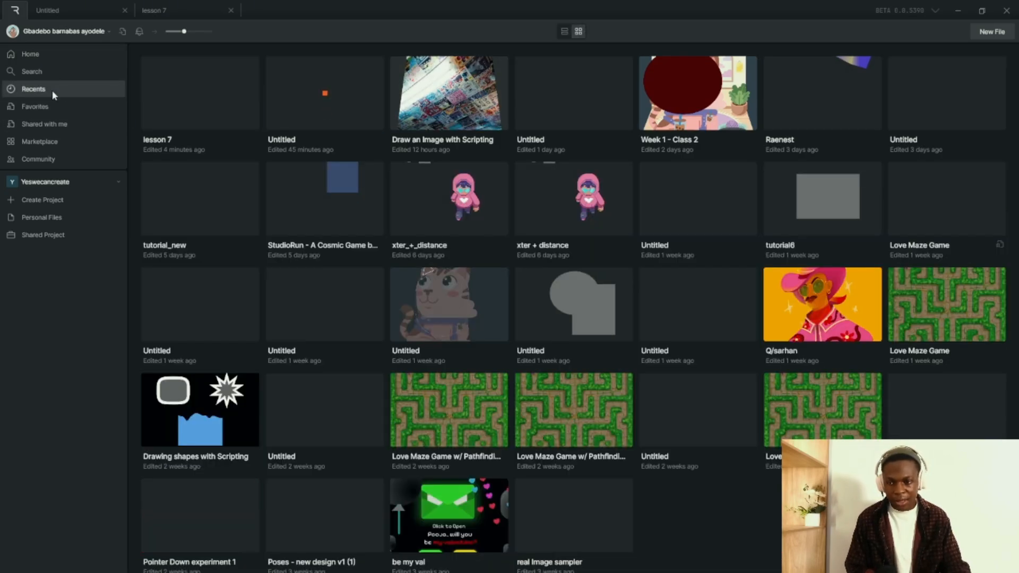
pyautogui.click(66, 217)
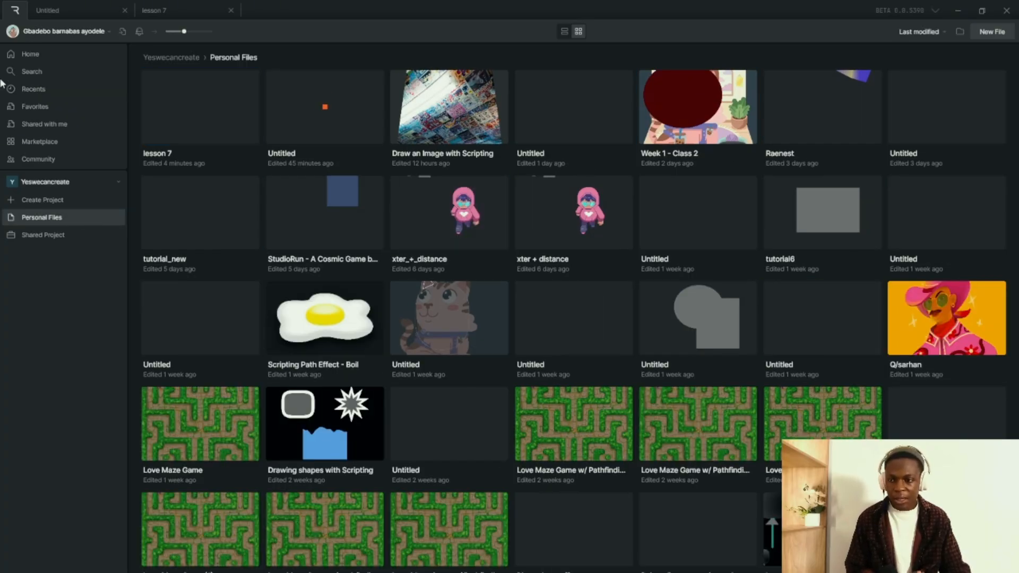
# - Switch to File Explorer, open Downloads beside Rive, and import the lesson_7 .rev backup into Personal Files
pyautogui.click(351, 565)
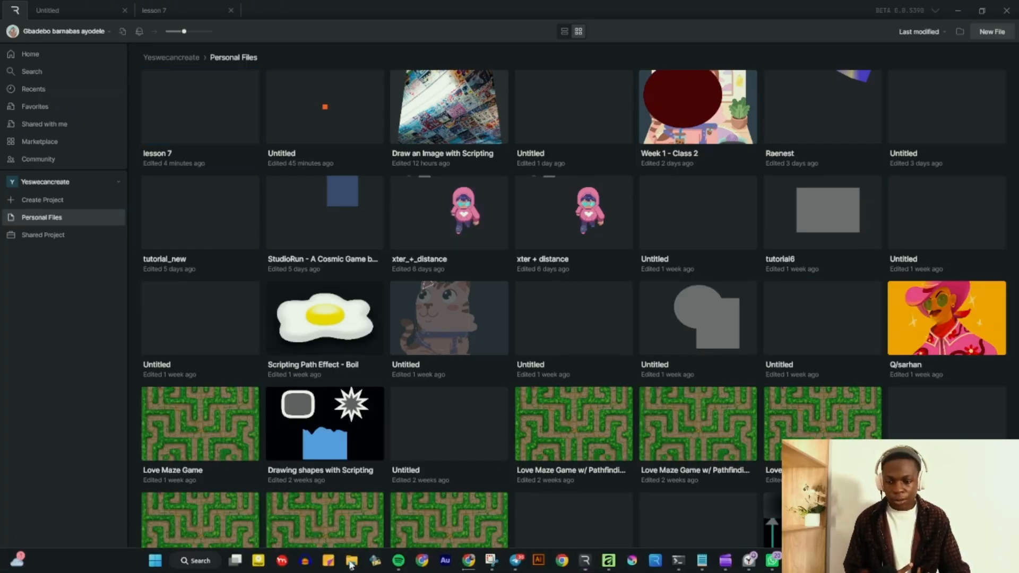
pyautogui.click(351, 562)
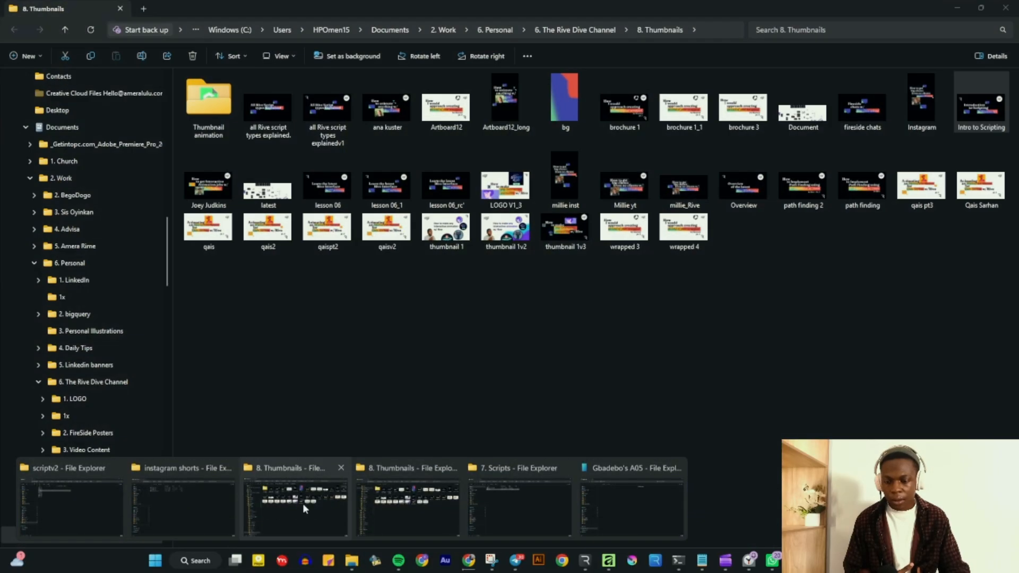
pyautogui.click(103, 502)
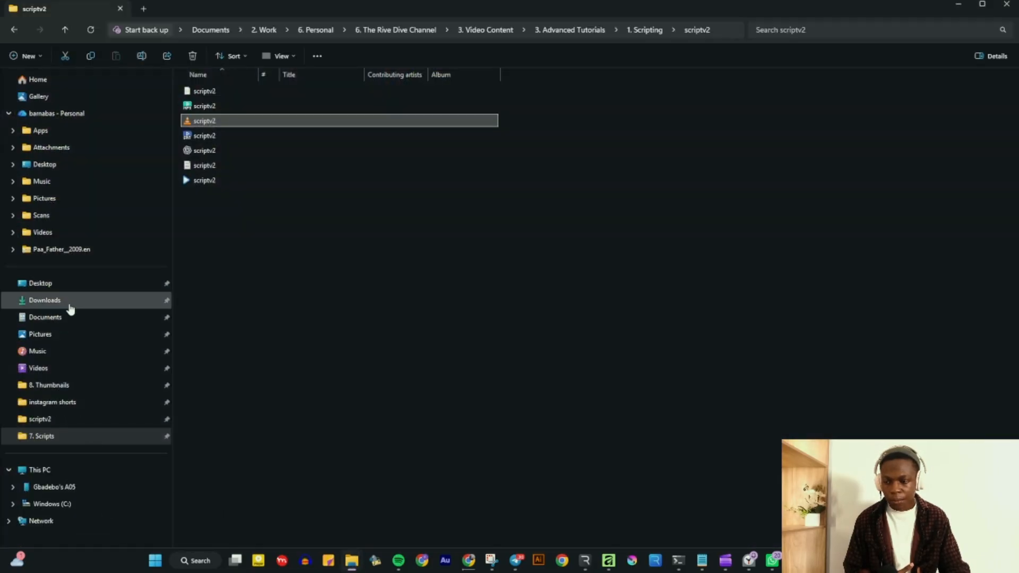
pyautogui.click(69, 304)
pyautogui.moveTo(733, 6); pyautogui.dragTo(776, 55)
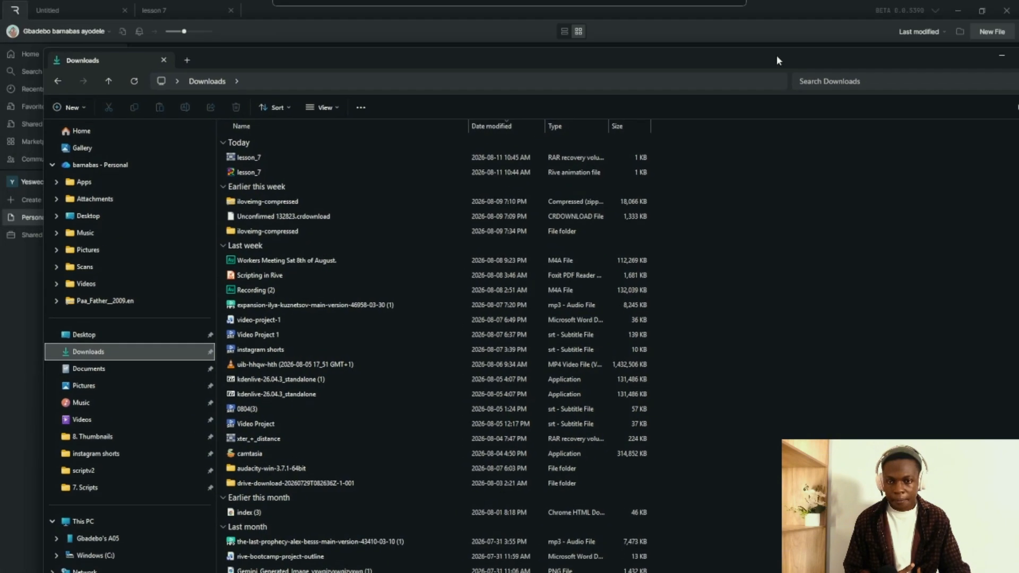
pyautogui.moveTo(41, 234); pyautogui.dragTo(632, 337)
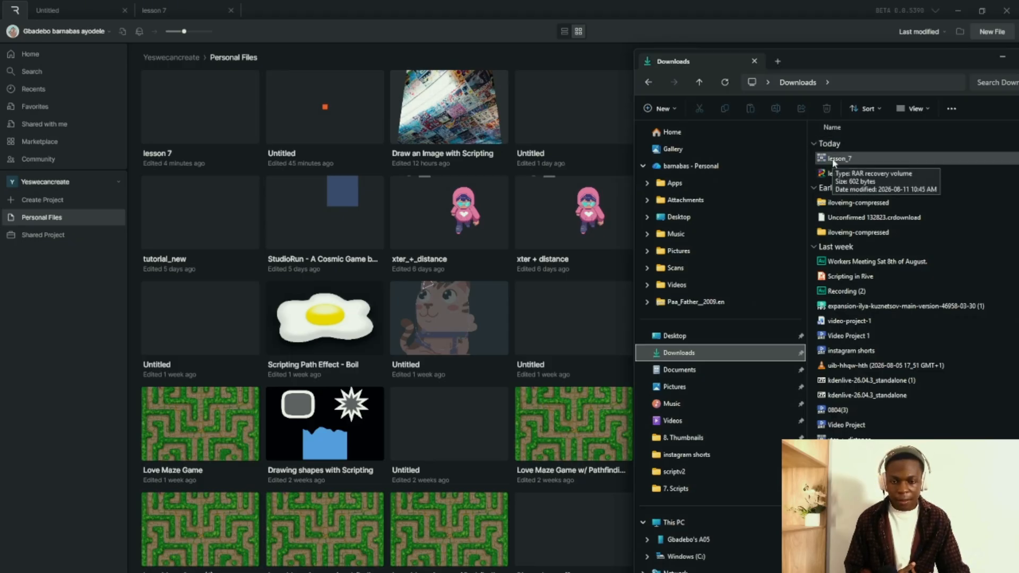
pyautogui.moveTo(834, 162); pyautogui.dragTo(348, 120)
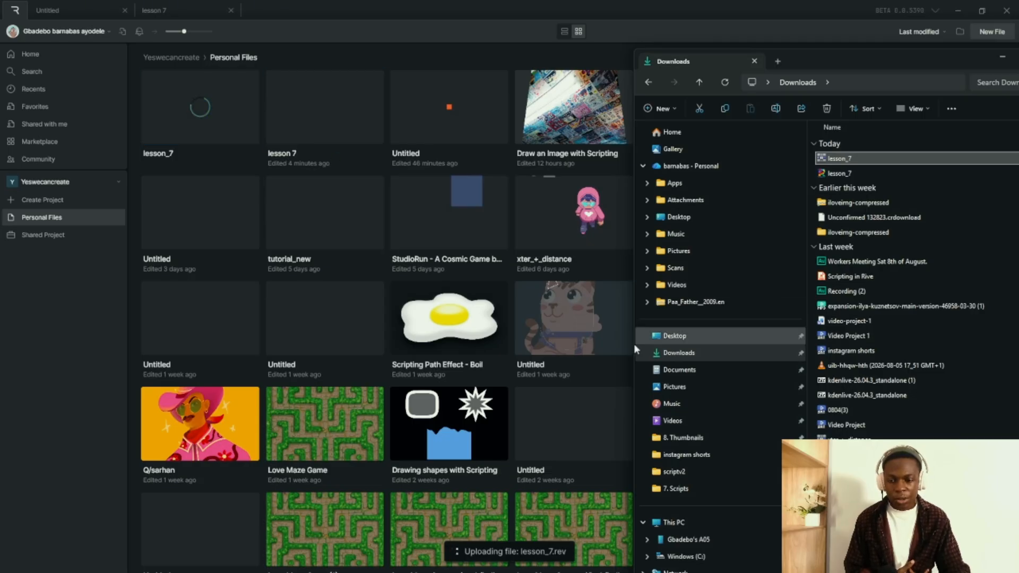
# - Try to import the lesson_7 .riv runtime file from Downloads into Personal Files
pyautogui.click(890, 174)
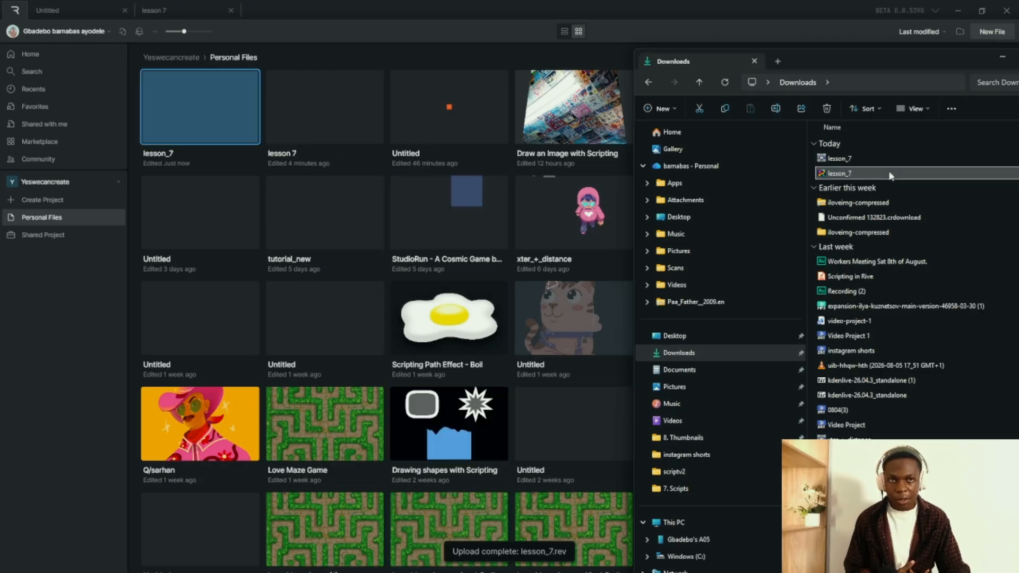
pyautogui.moveTo(890, 174); pyautogui.dragTo(262, 125)
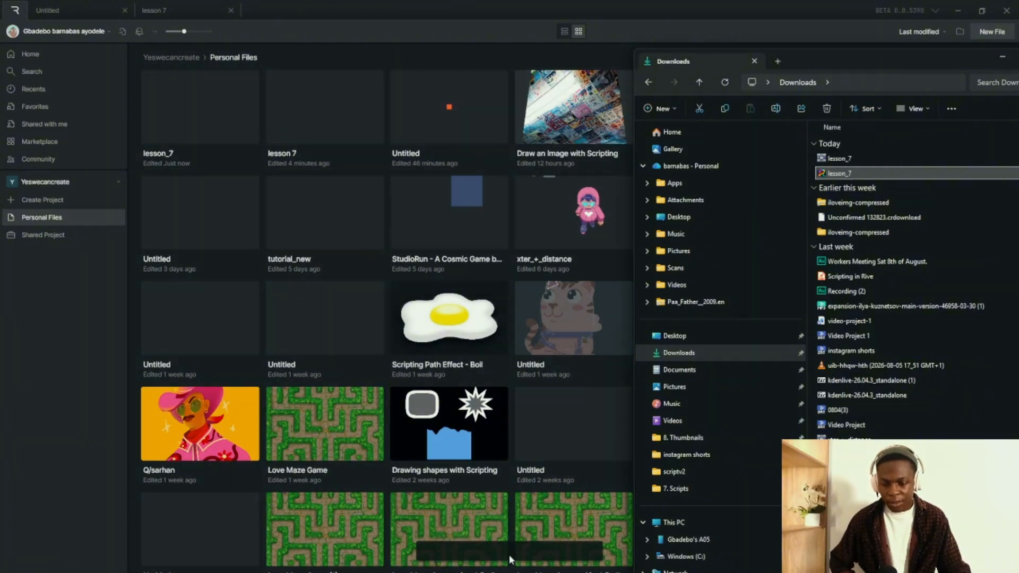
pyautogui.click(450, 443)
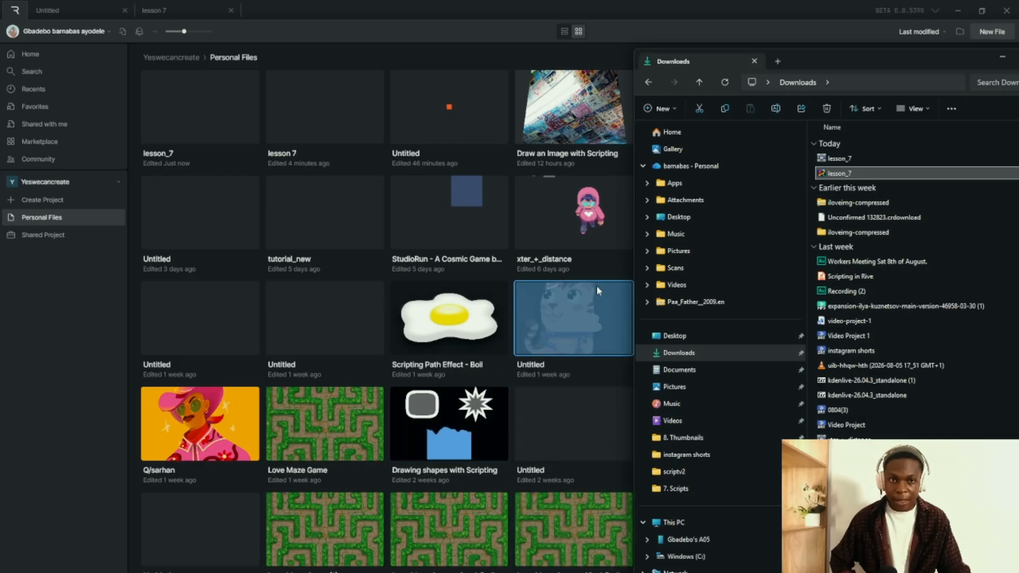
# - Minimize File Explorer, open the imported lesson_7 file to compare it with lesson 7, and close the imported copy
pyautogui.click(1003, 57)
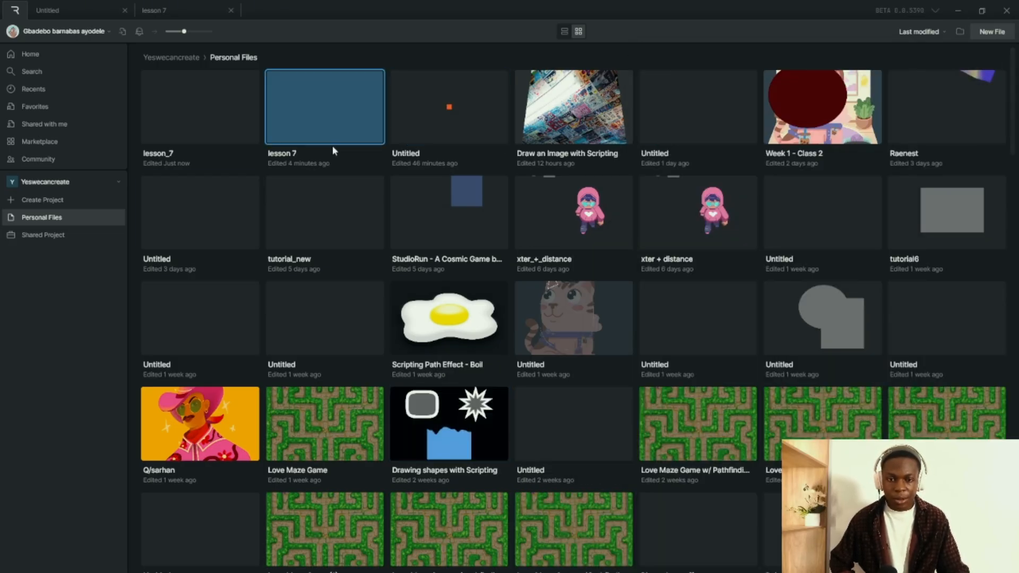
pyautogui.doubleClick(177, 108)
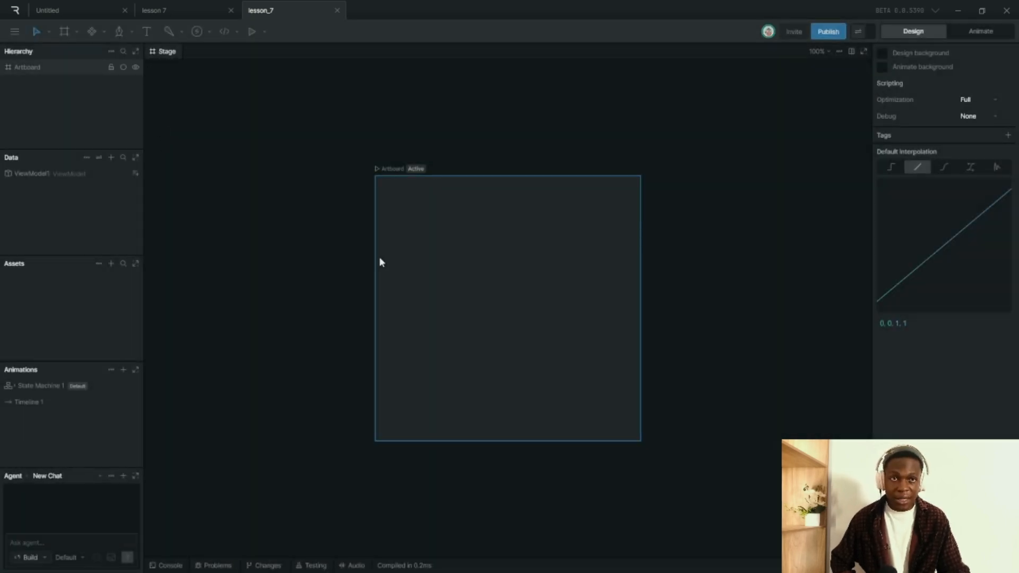
pyautogui.click(198, 9)
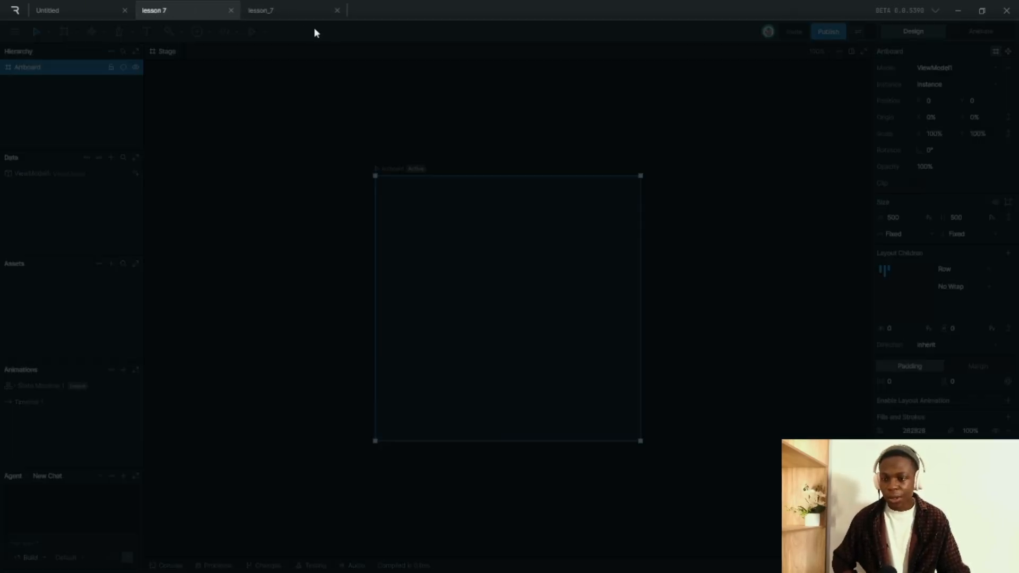
pyautogui.click(337, 11)
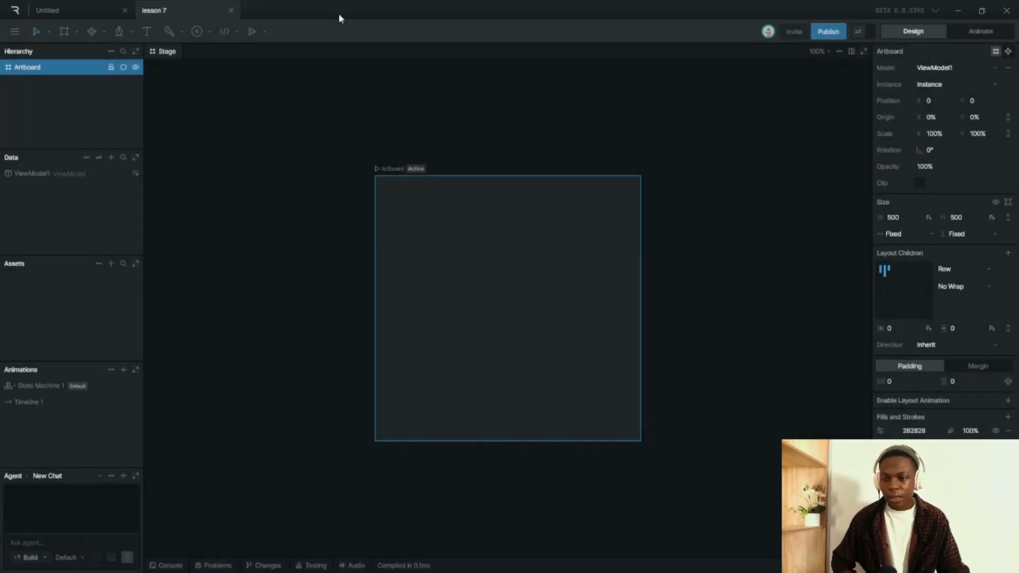
# - Examine the lesson 7 file's export formats and its export options for names and data binds
pyautogui.click(14, 32)
pyautogui.moveTo(36, 132)
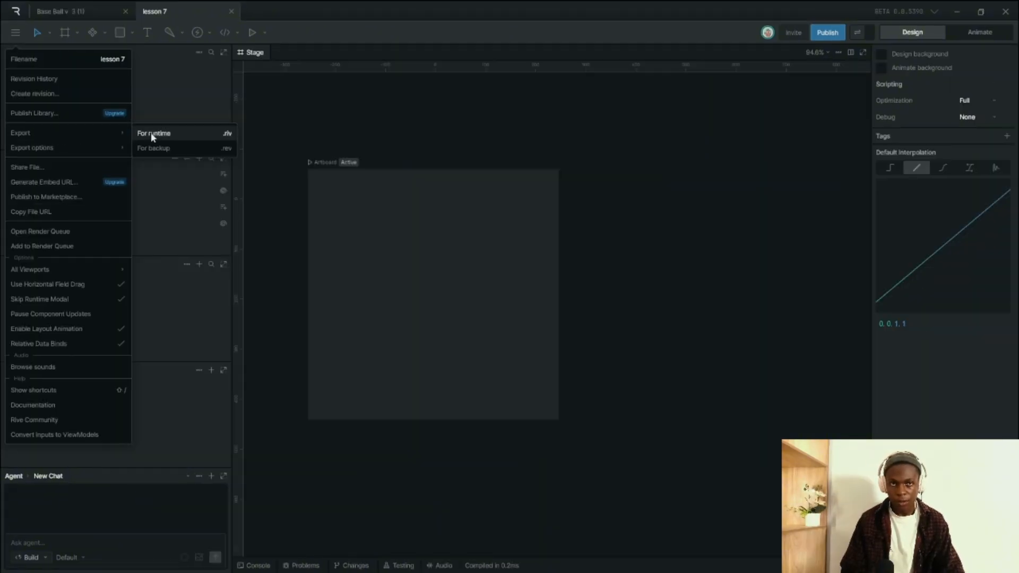
pyautogui.moveTo(75, 149)
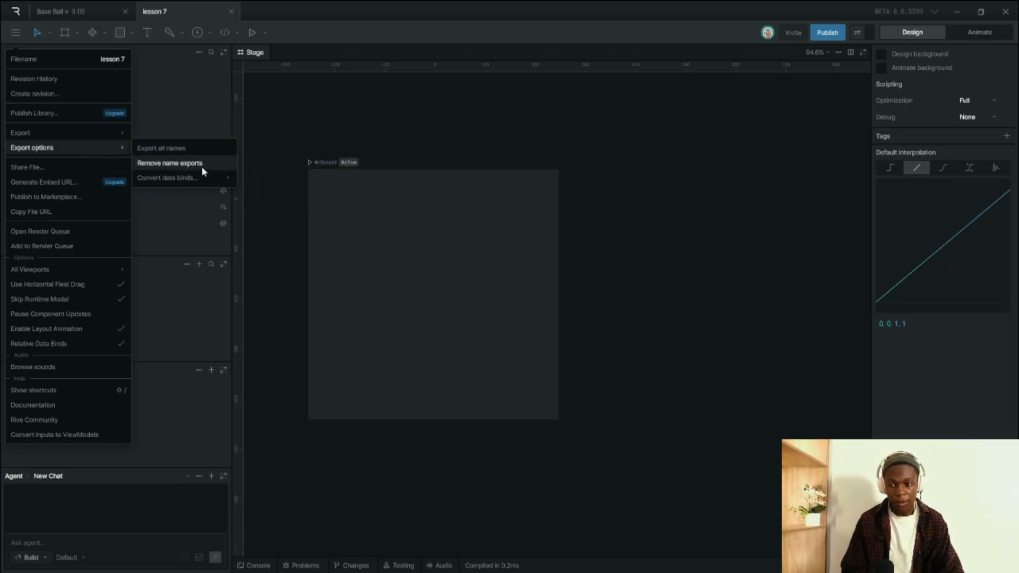
pyautogui.moveTo(187, 178)
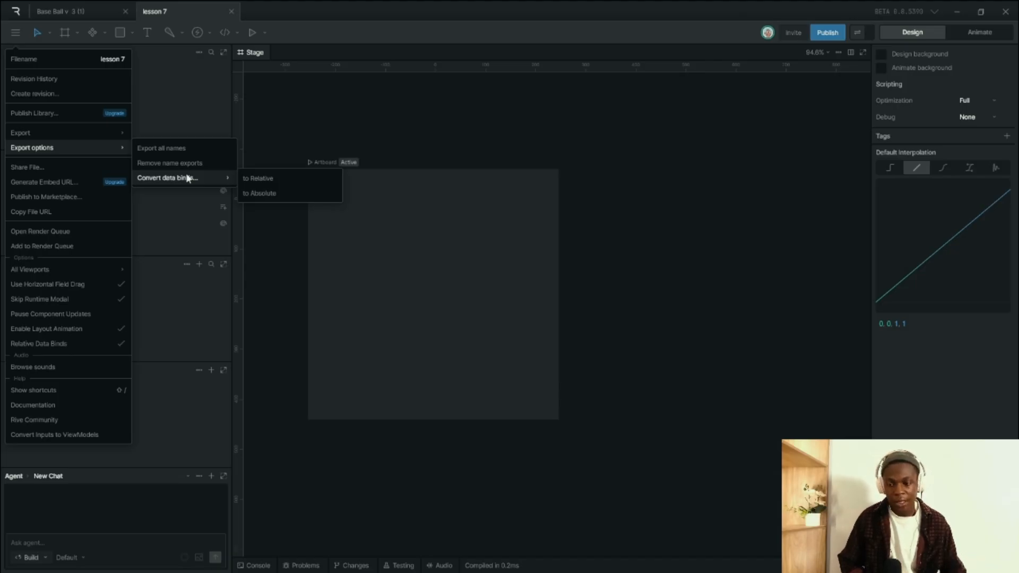
pyautogui.click(524, 314)
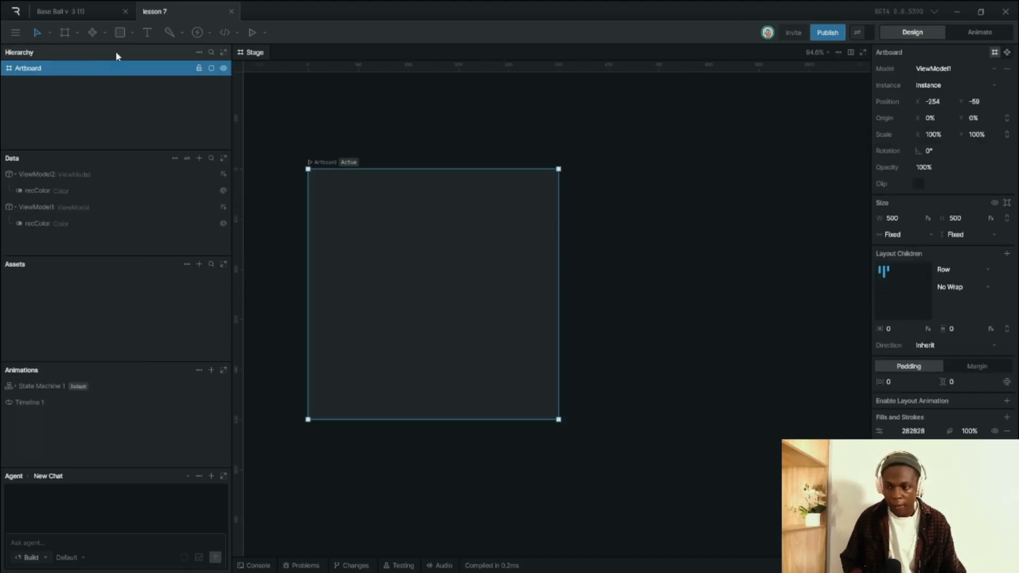
# - Draw a rectangle about 176 × 145 in the artboard's upper part and mark its name for export
pyautogui.click(119, 33)
pyautogui.moveTo(361, 201); pyautogui.dragTo(451, 274)
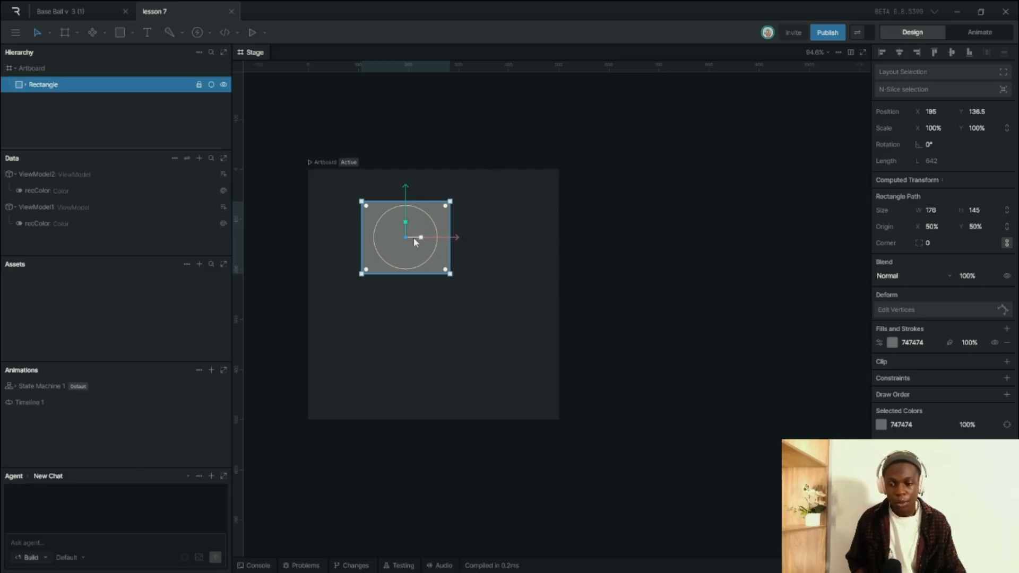
pyautogui.rightClick(59, 87)
pyautogui.click(101, 424)
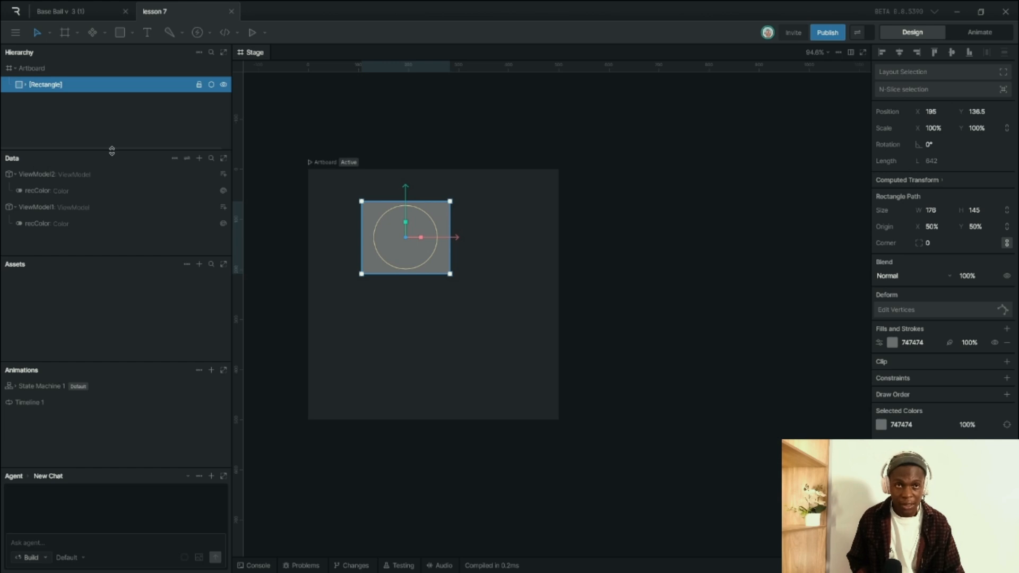
# - Remove all name exports from the lesson 7 file
pyautogui.click(16, 33)
pyautogui.moveTo(104, 149)
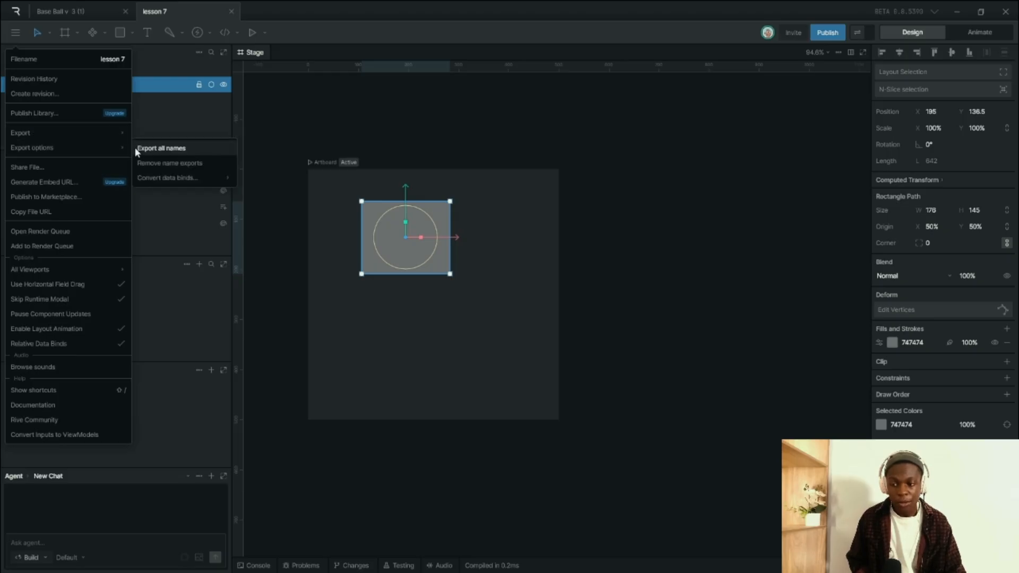
pyautogui.click(144, 161)
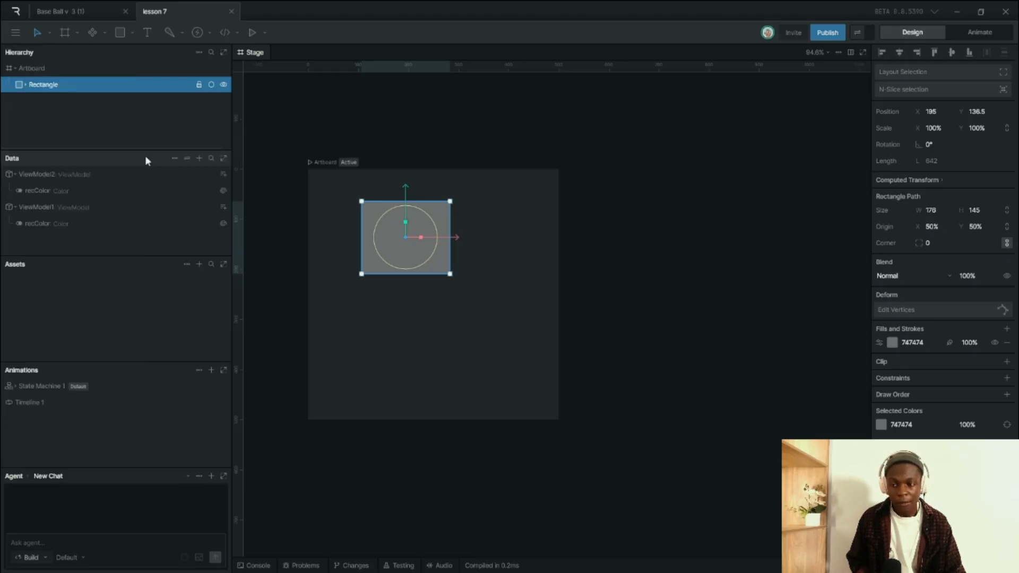
# - Examine the export options for converting data binds to relative or absolute
pyautogui.click(15, 33)
pyautogui.moveTo(82, 136)
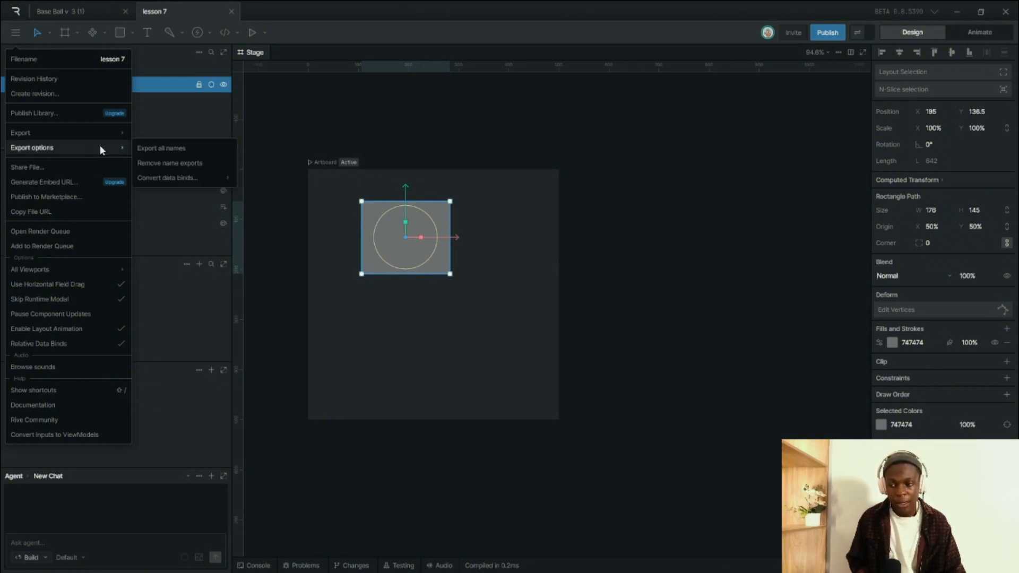
pyautogui.moveTo(161, 180)
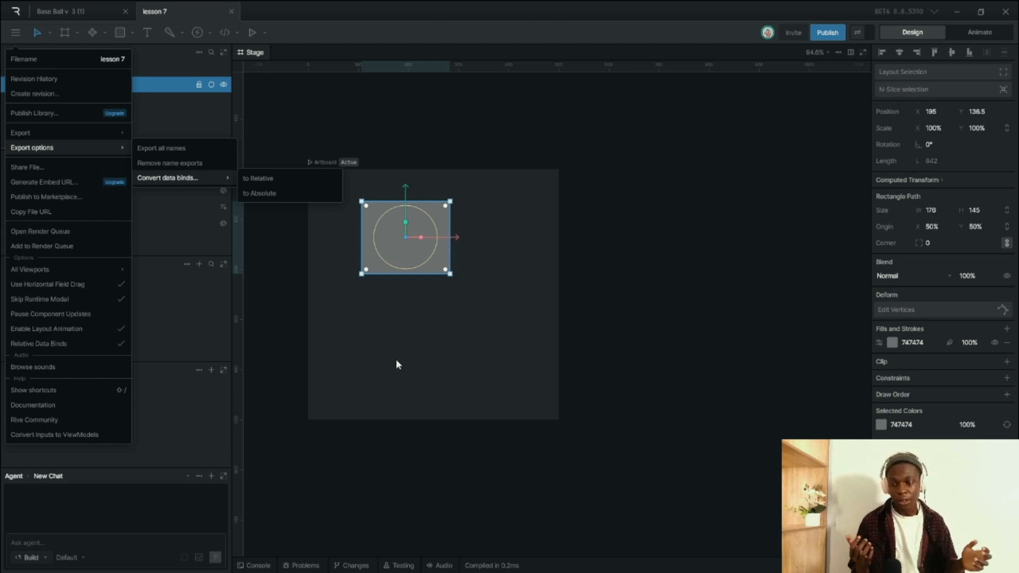
pyautogui.click(546, 284)
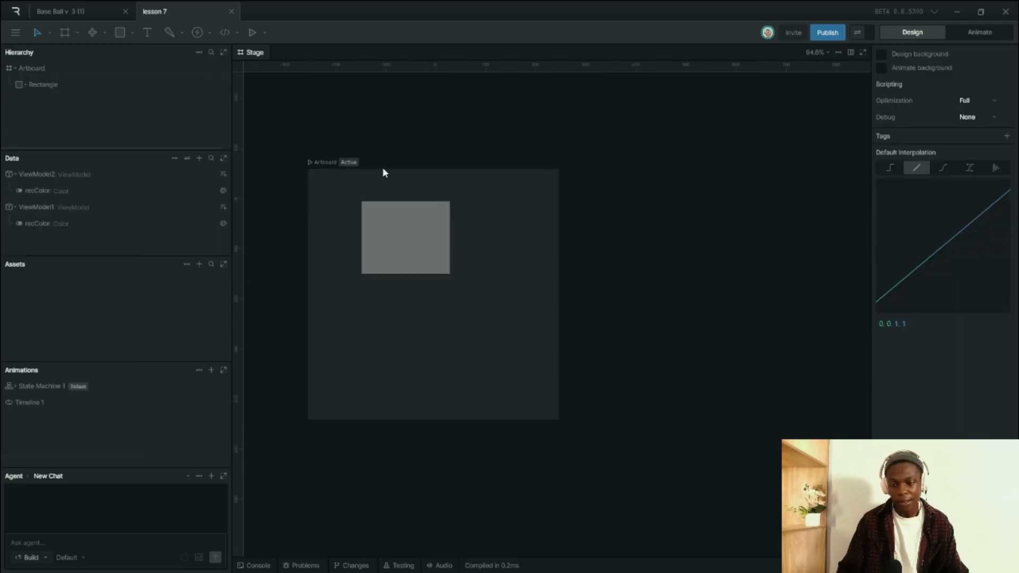
# - Enlarge the data list and select ViewModel2 and ViewModel1 together to inspect their recColor properties
pyautogui.click(394, 208)
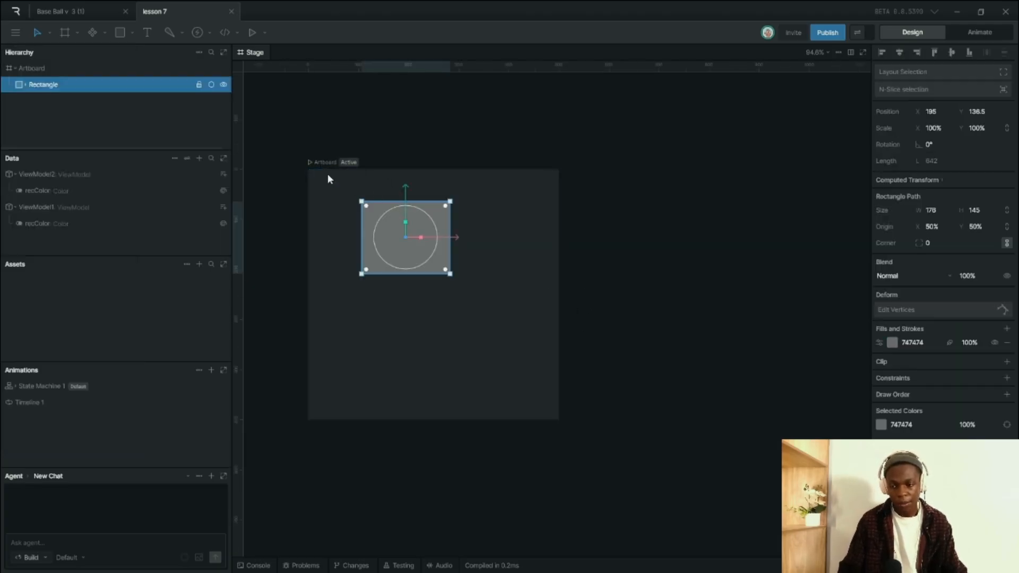
pyautogui.moveTo(85, 256); pyautogui.dragTo(72, 281)
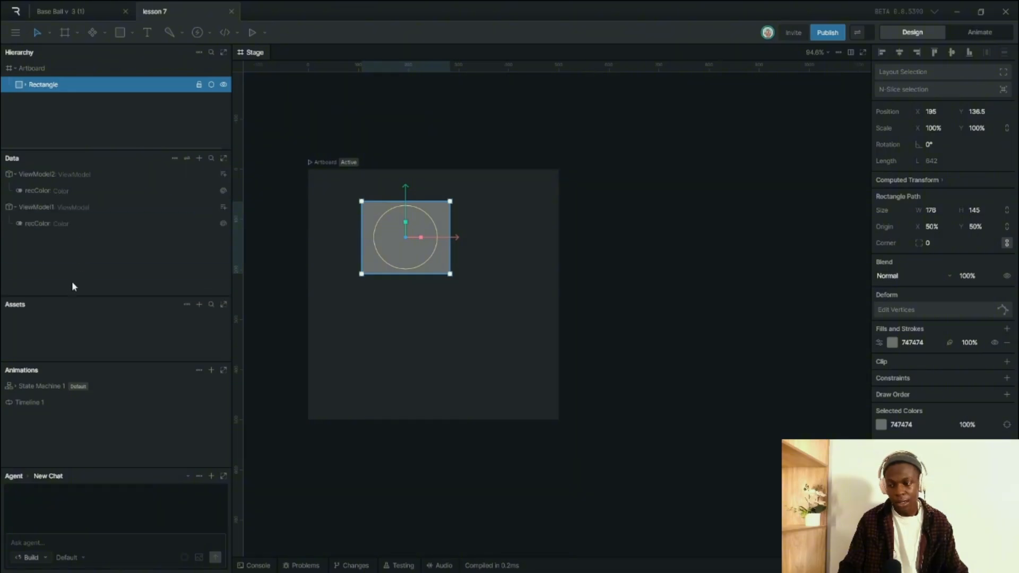
pyautogui.click(39, 175)
pyautogui.keyDown('shift'); pyautogui.click(45, 208); pyautogui.keyUp('shift')
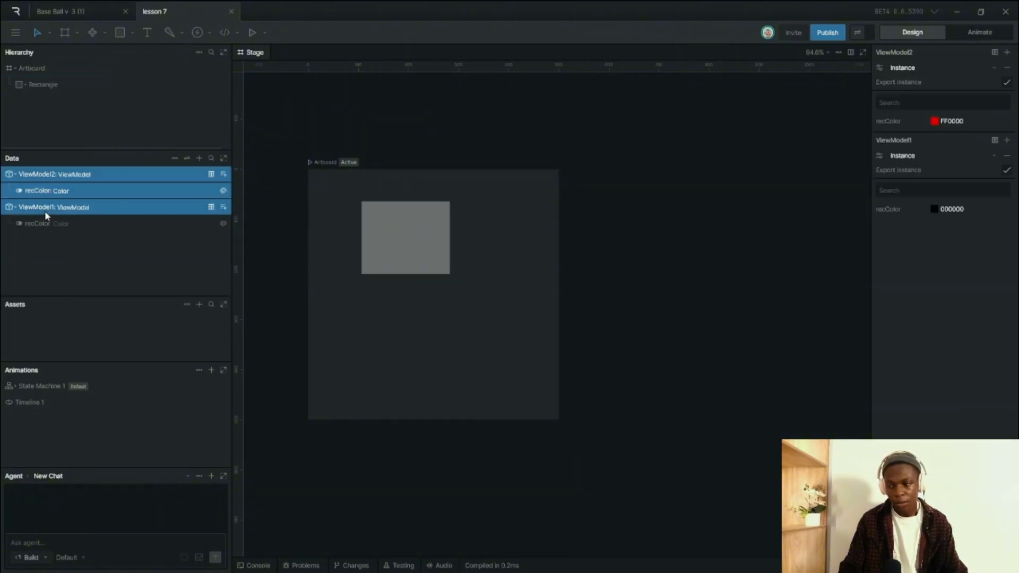
# - Delete ViewModel2 and ViewModel1 together with their properties, and add two new empty view models to the data list
pyautogui.press('Delete')
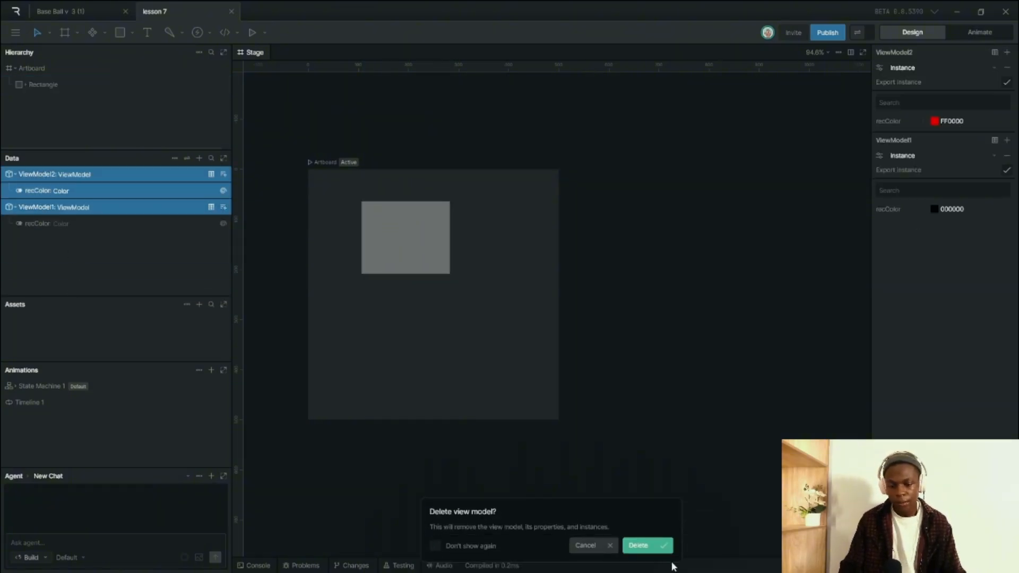
pyautogui.click(639, 553)
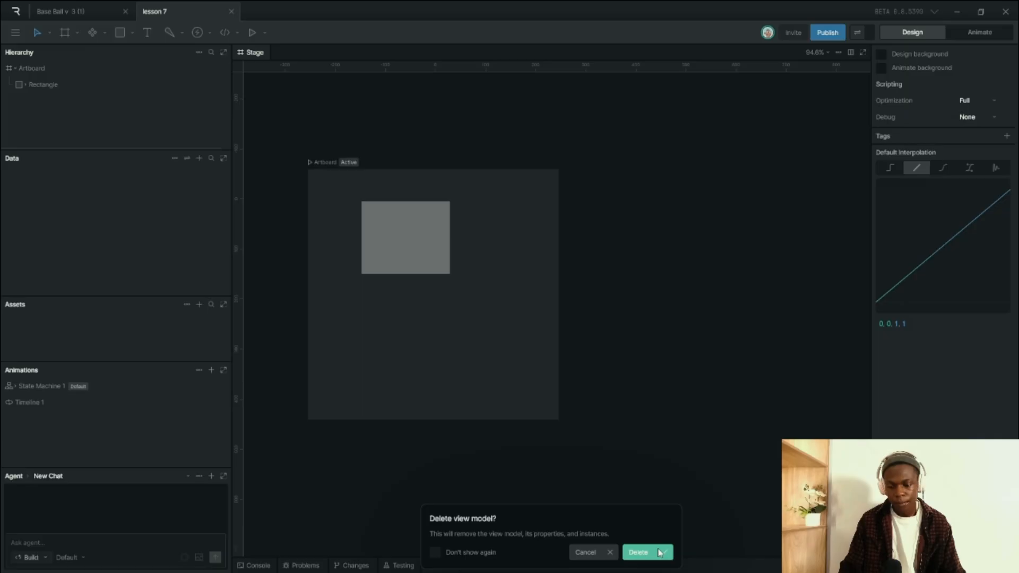
pyautogui.click(197, 160)
pyautogui.click(218, 186)
pyautogui.click(199, 160)
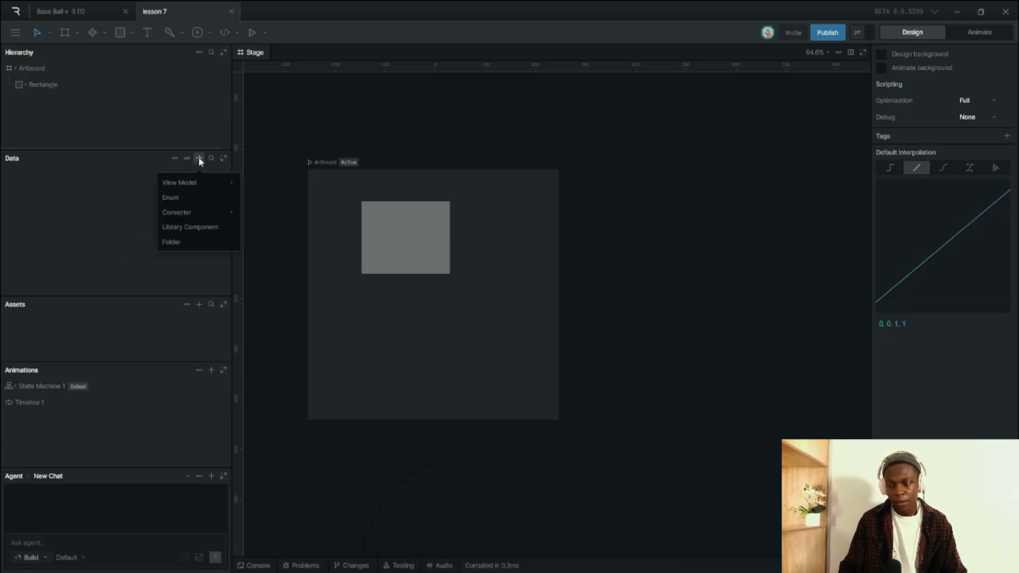
pyautogui.moveTo(209, 183)
pyautogui.click(264, 184)
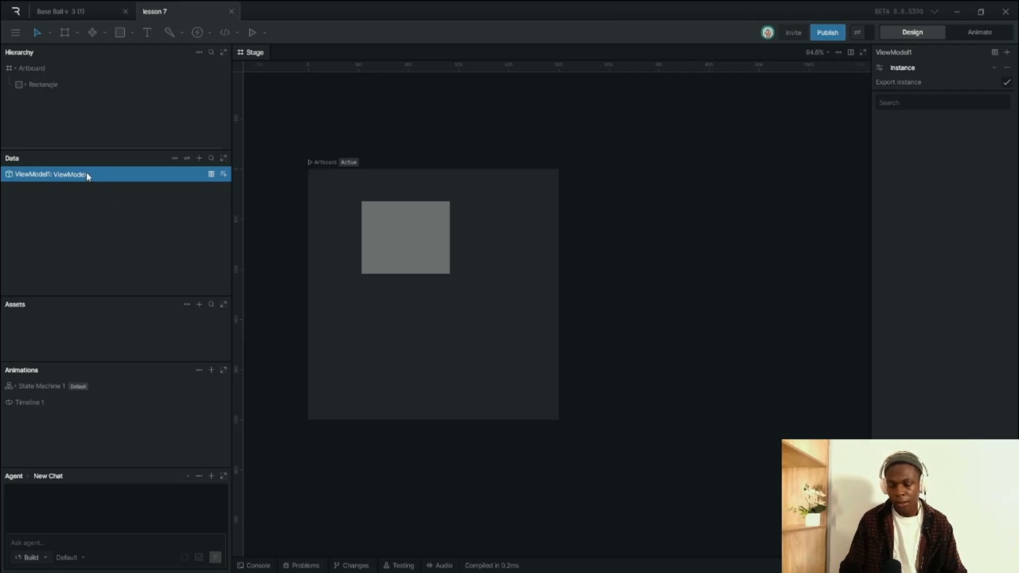
pyautogui.click(199, 158)
pyautogui.click(257, 184)
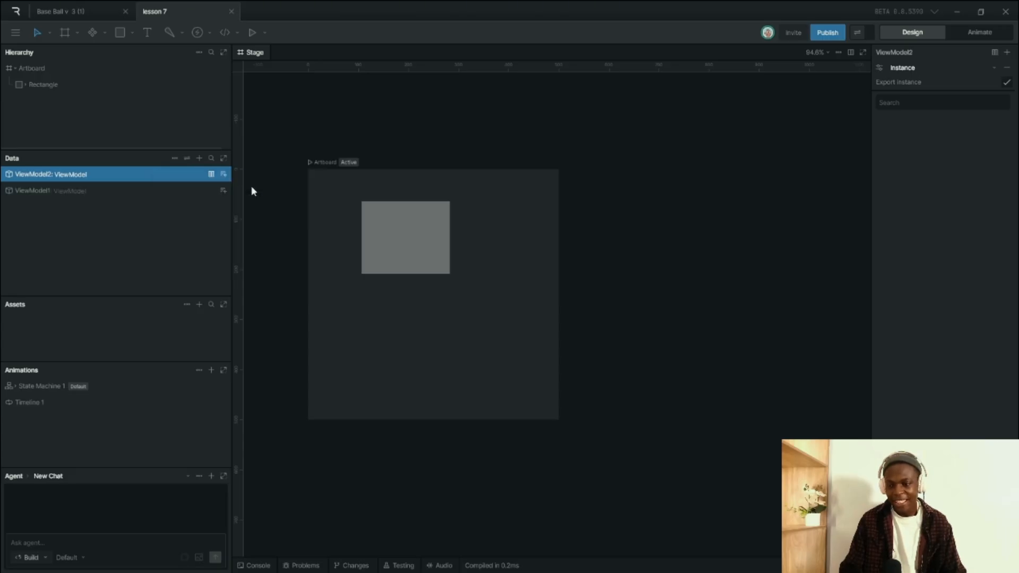
pyautogui.click(122, 191)
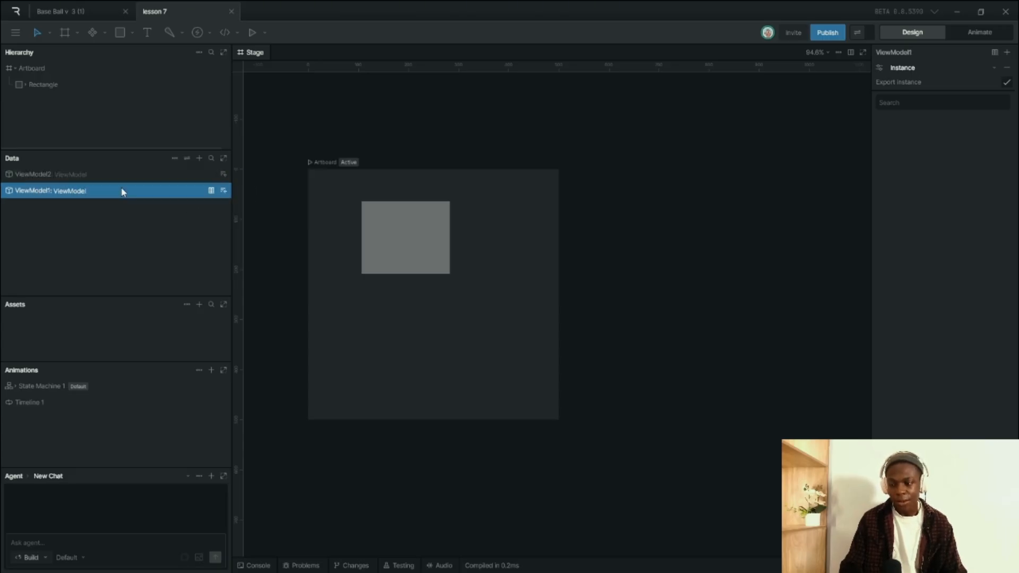
pyautogui.click(223, 190)
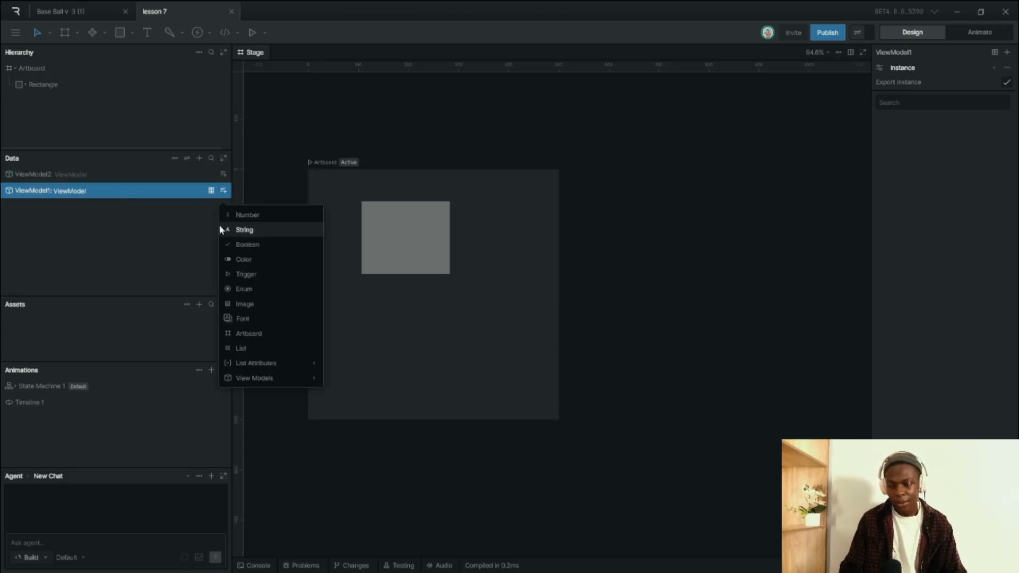
pyautogui.click(251, 271)
pyautogui.press('Delete')
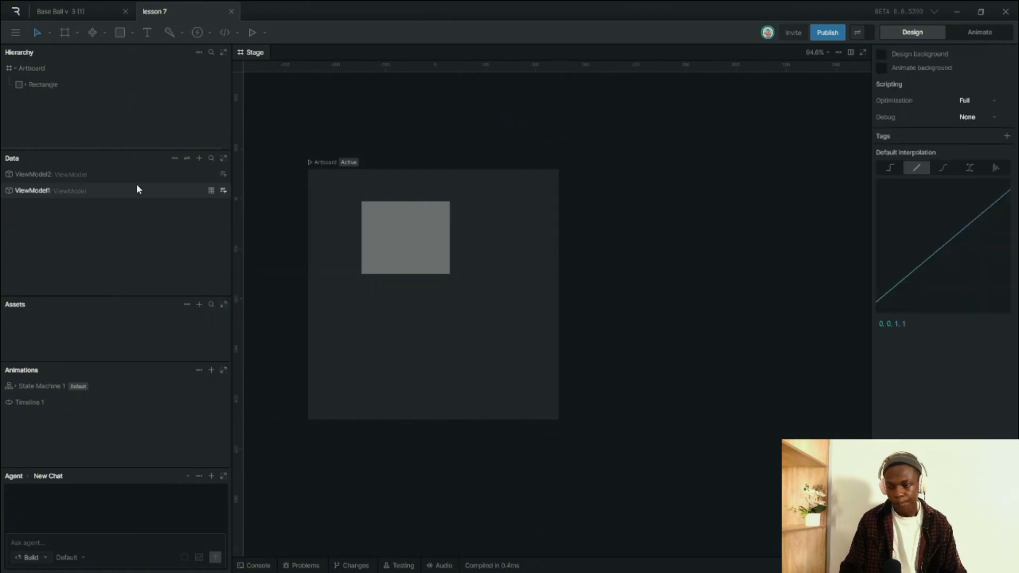
# - Add a Color property to ViewModel1 and name it recColor
pyautogui.click(136, 189)
pyautogui.click(223, 191)
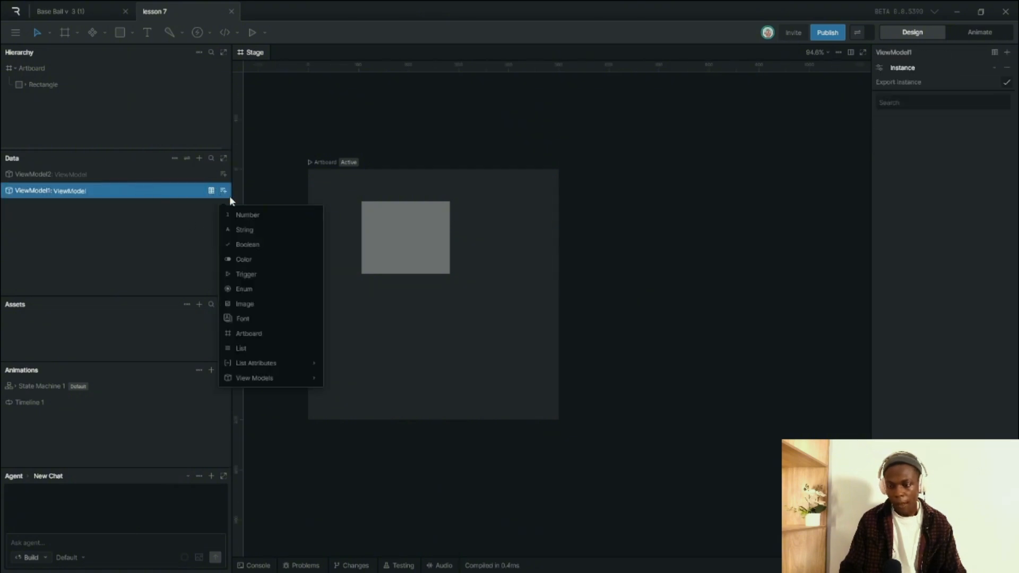
pyautogui.click(257, 254)
pyautogui.doubleClick(96, 207)
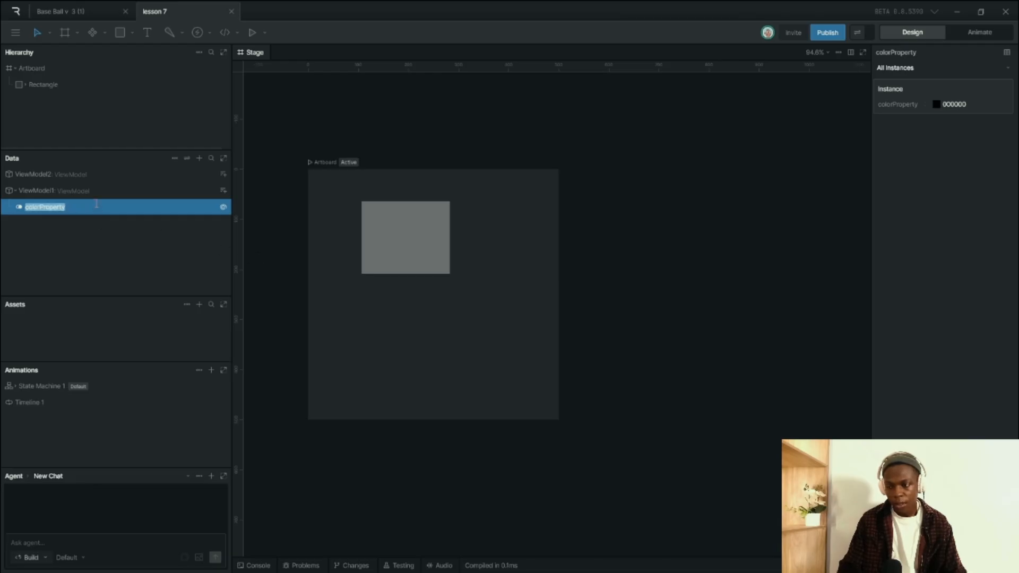
pyautogui.write('rec')
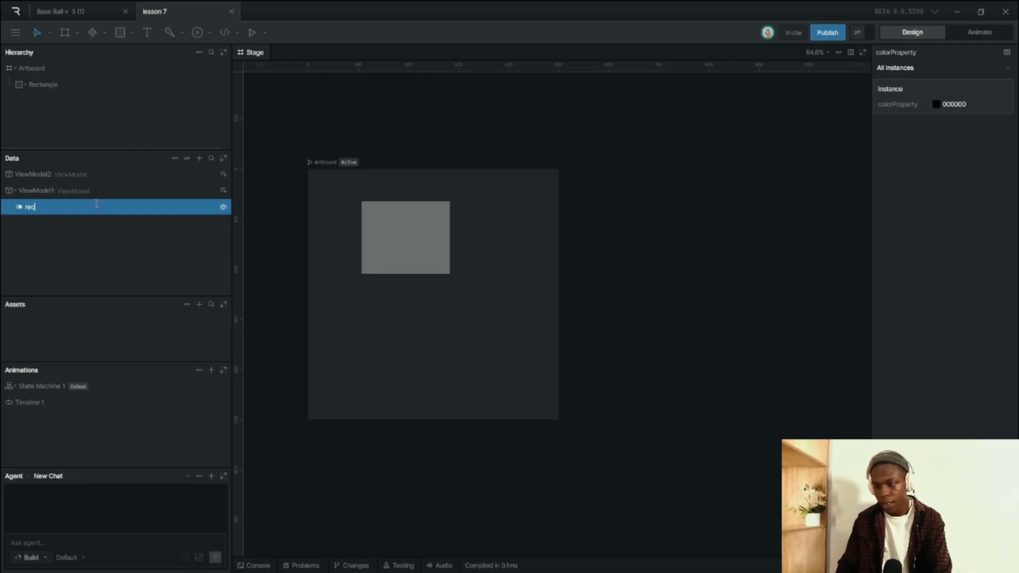
pyautogui.write('Color')
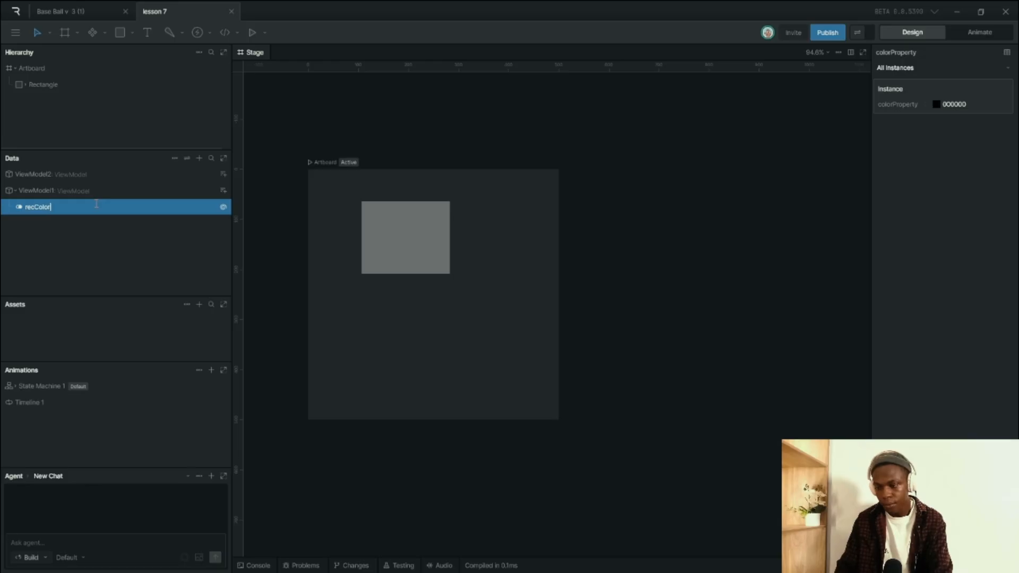
pyautogui.press('Return')
# - Add a Color property named recColor to ViewModel2 as well
pyautogui.click(75, 174)
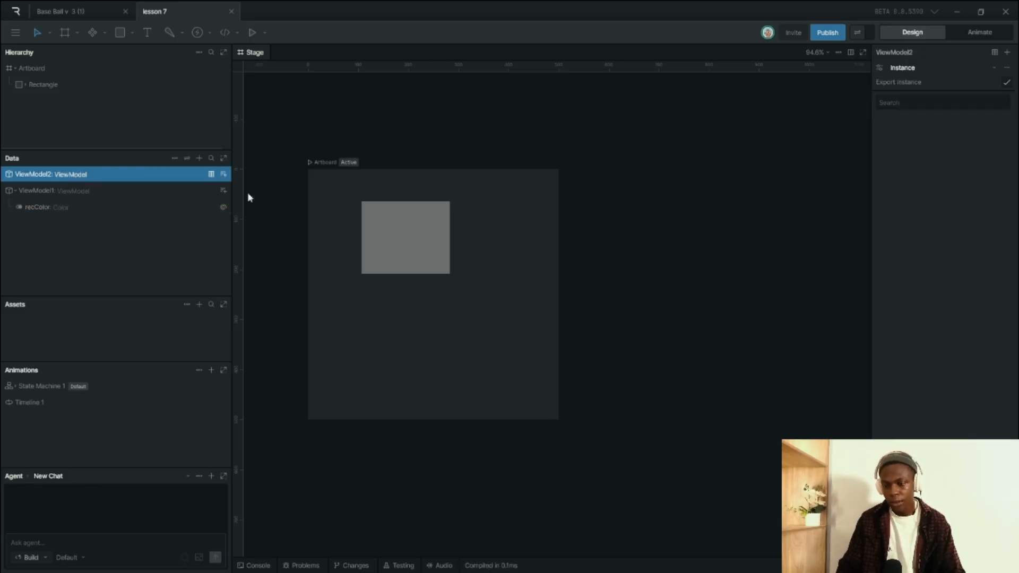
pyautogui.click(223, 175)
pyautogui.click(248, 241)
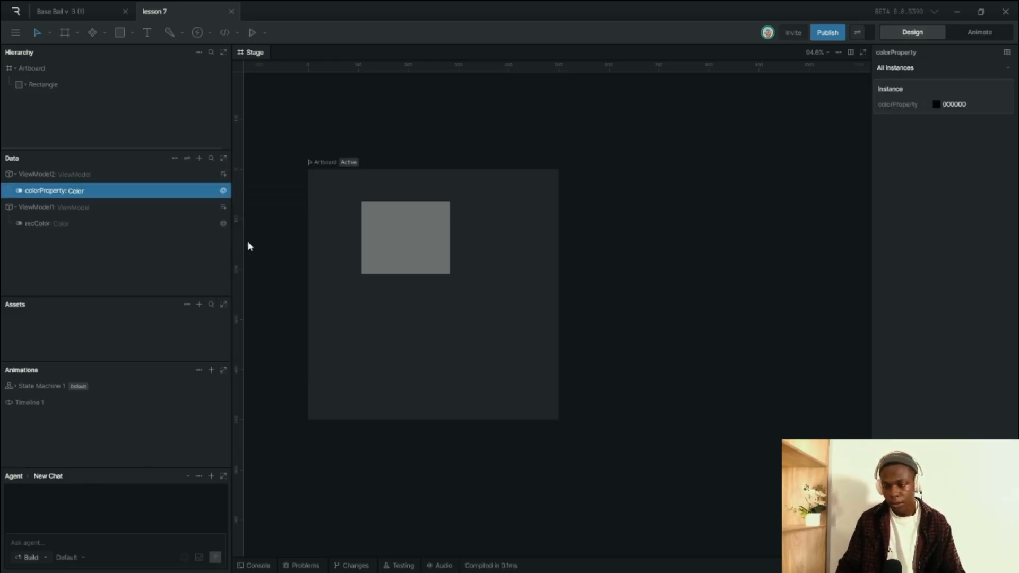
pyautogui.doubleClick(63, 193)
pyautogui.write('r')
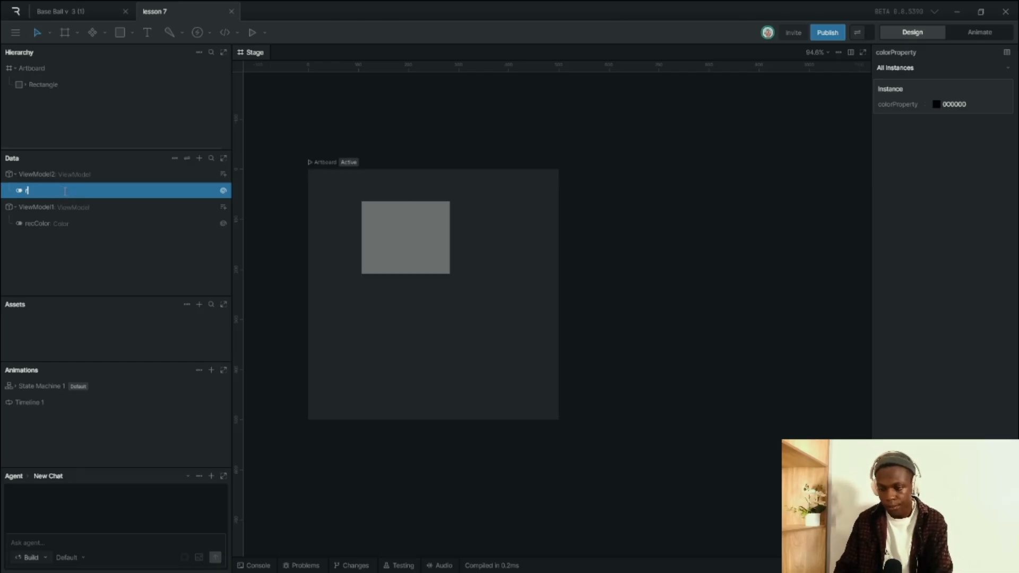
pyautogui.write('ecColor')
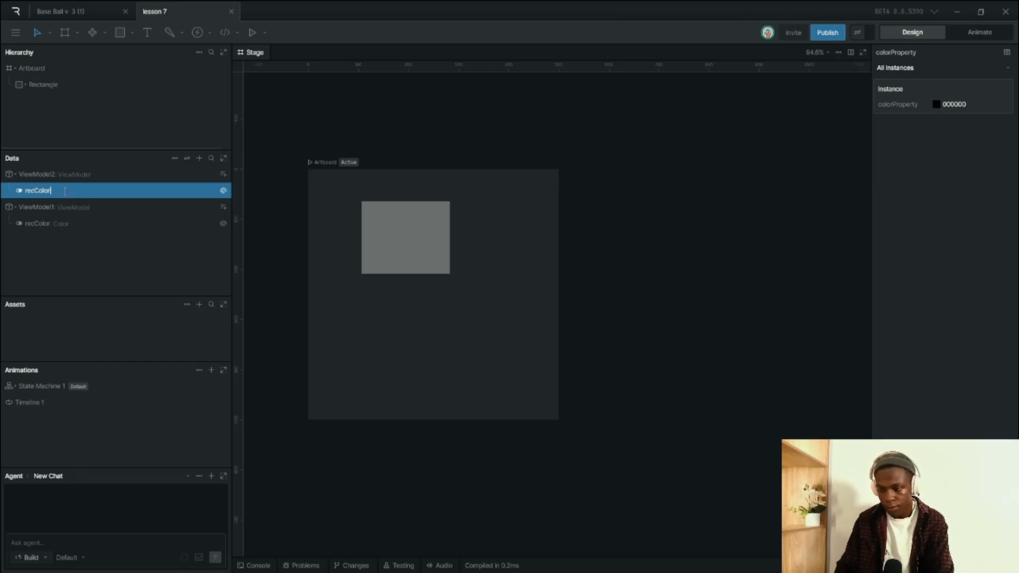
pyautogui.press('Return')
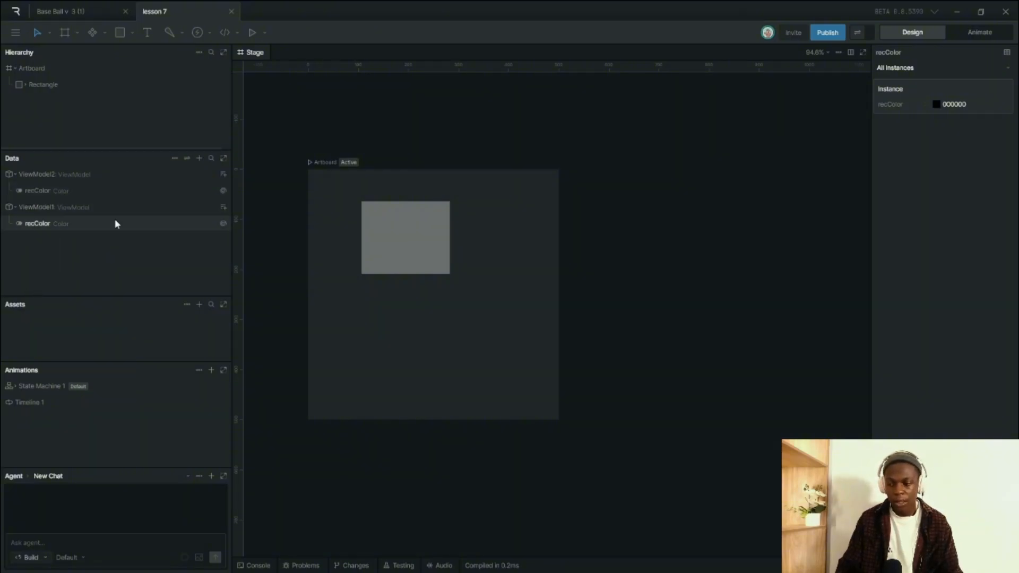
# - Duplicate the artboard with its rectangle and place the copy beside the original at the same height
pyautogui.click(75, 208)
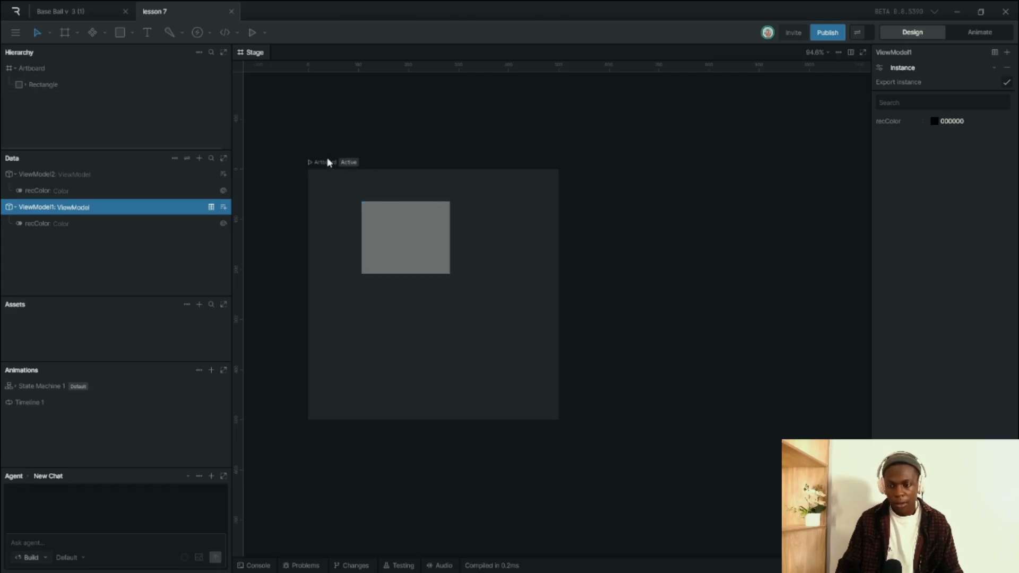
pyautogui.moveTo(322, 159); pyautogui.dragTo(599, 160)
pyautogui.click(384, 179)
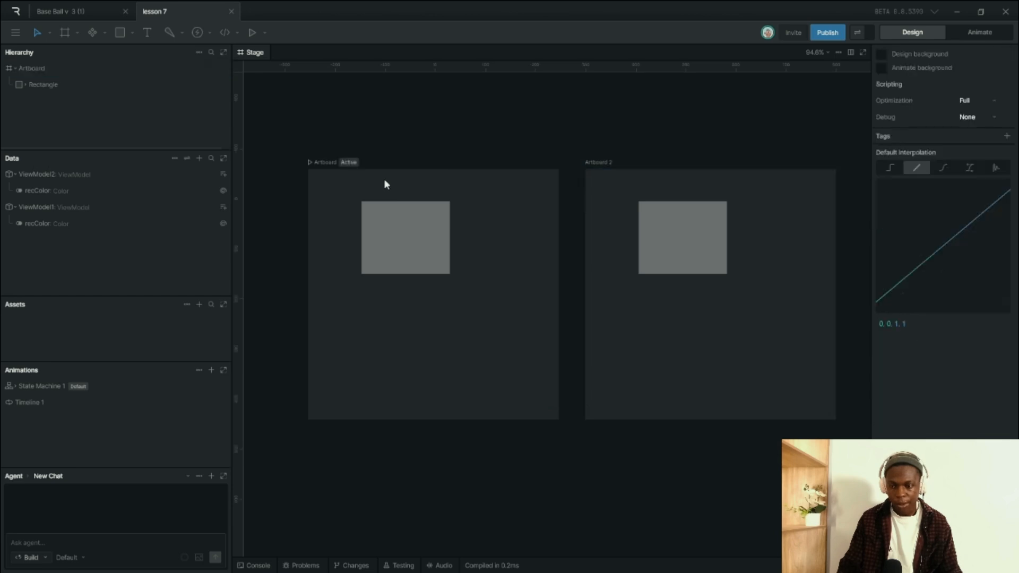
pyautogui.click(398, 233)
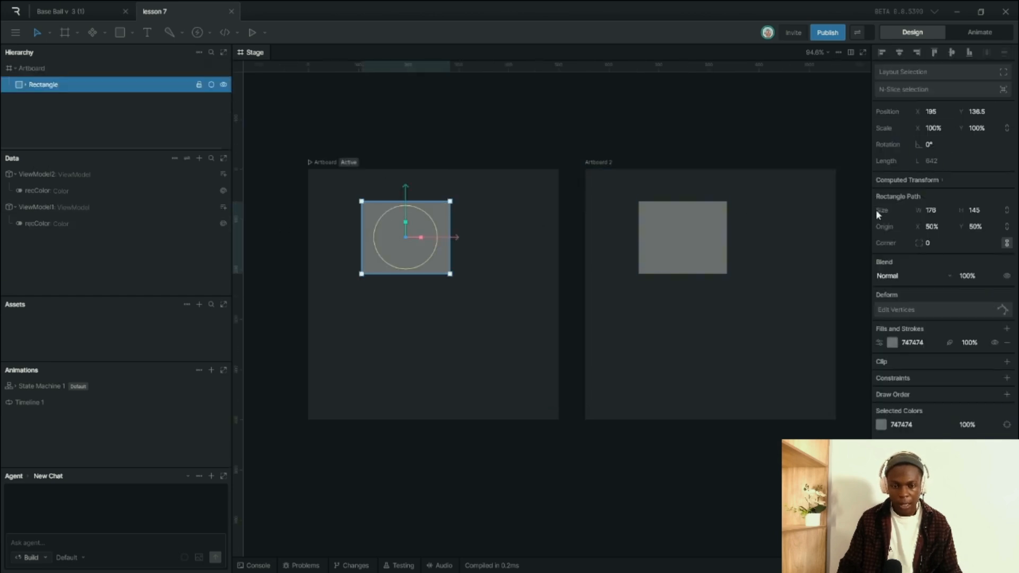
# - Assign ViewModel2 as the view model of both the original artboard and Artboard 2
pyautogui.click(321, 162)
pyautogui.click(949, 68)
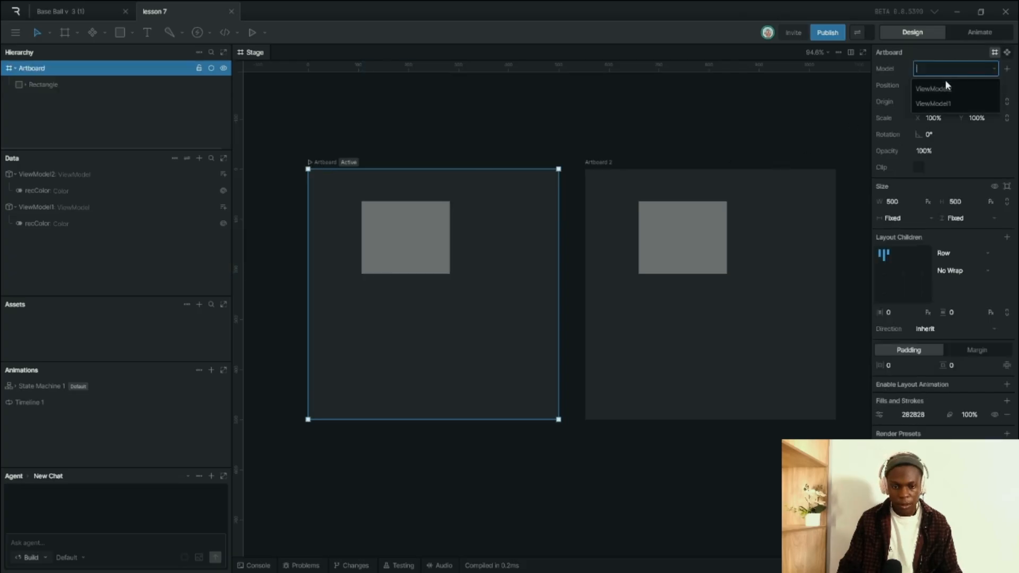
pyautogui.click(933, 90)
pyautogui.click(605, 164)
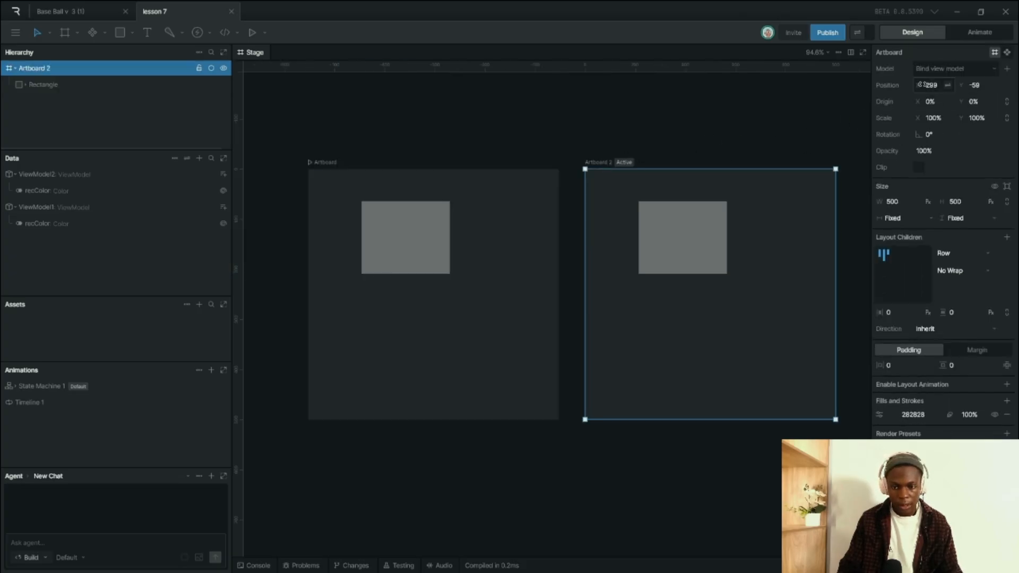
pyautogui.click(949, 68)
pyautogui.click(933, 84)
pyautogui.click(425, 406)
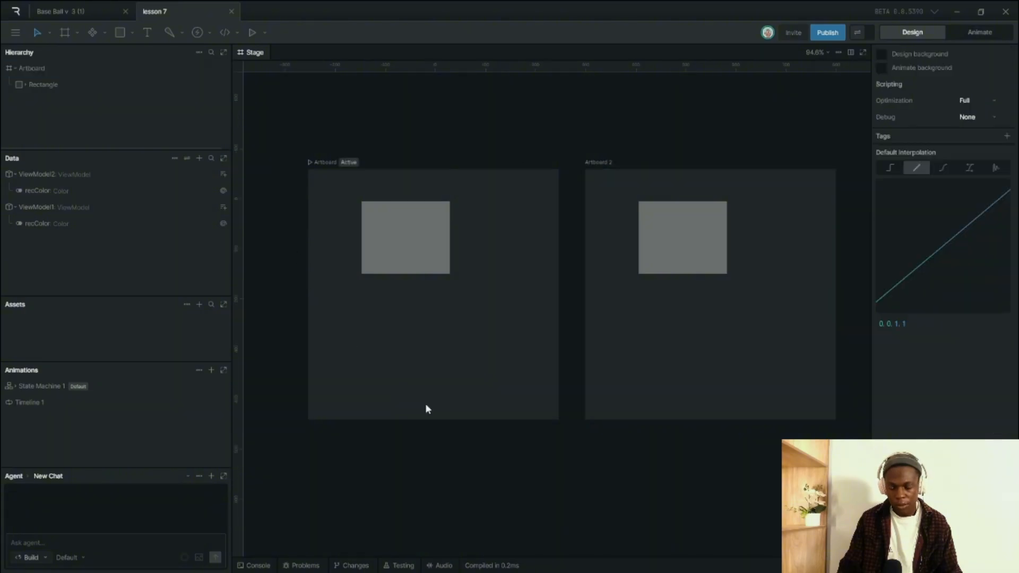
# - Data-bind the fill color of the original artboard's rectangle to ViewModel1's recColor property
pyautogui.click(417, 266)
pyautogui.rightClick(912, 340)
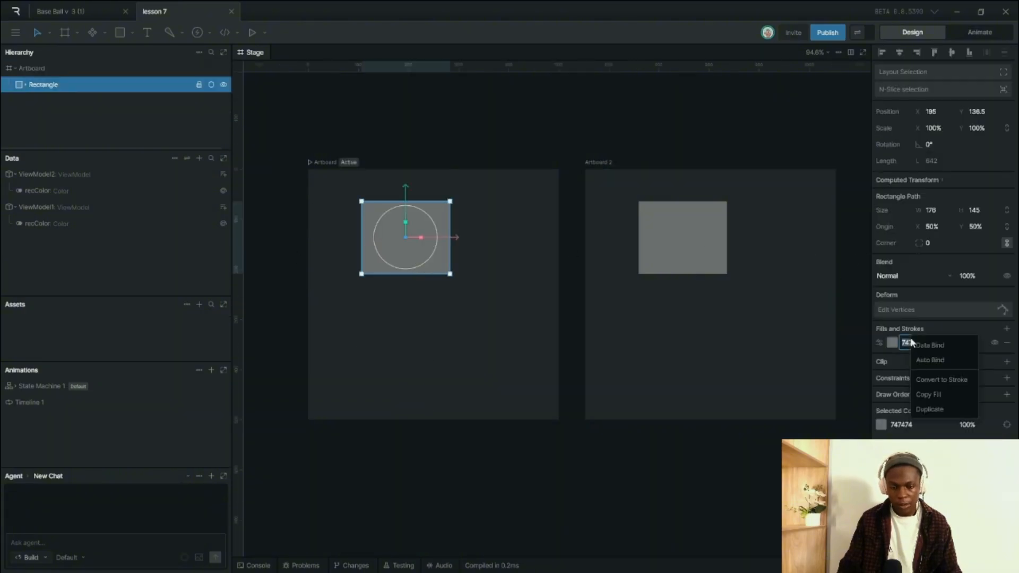
pyautogui.click(926, 344)
pyautogui.click(821, 361)
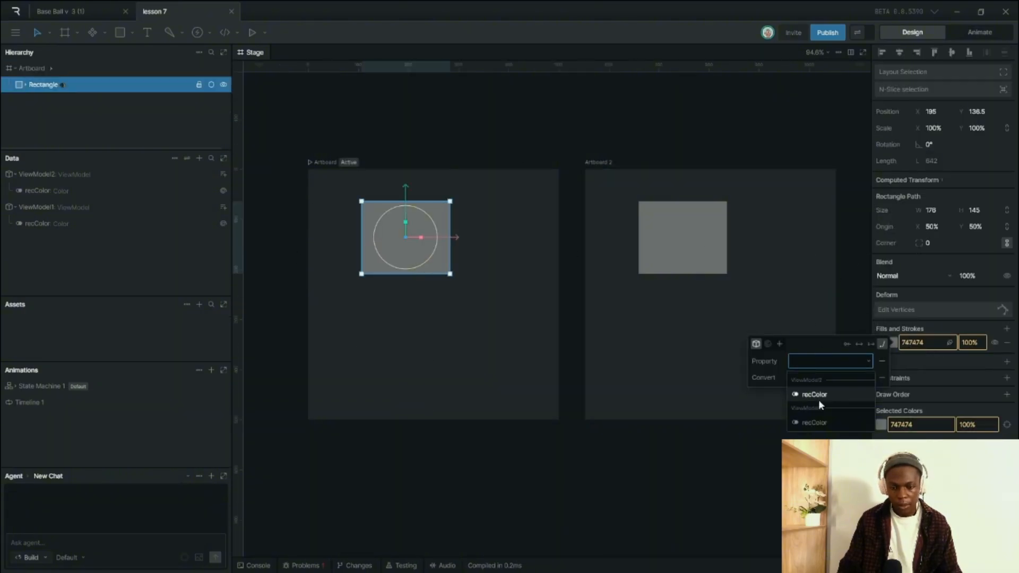
pyautogui.click(817, 422)
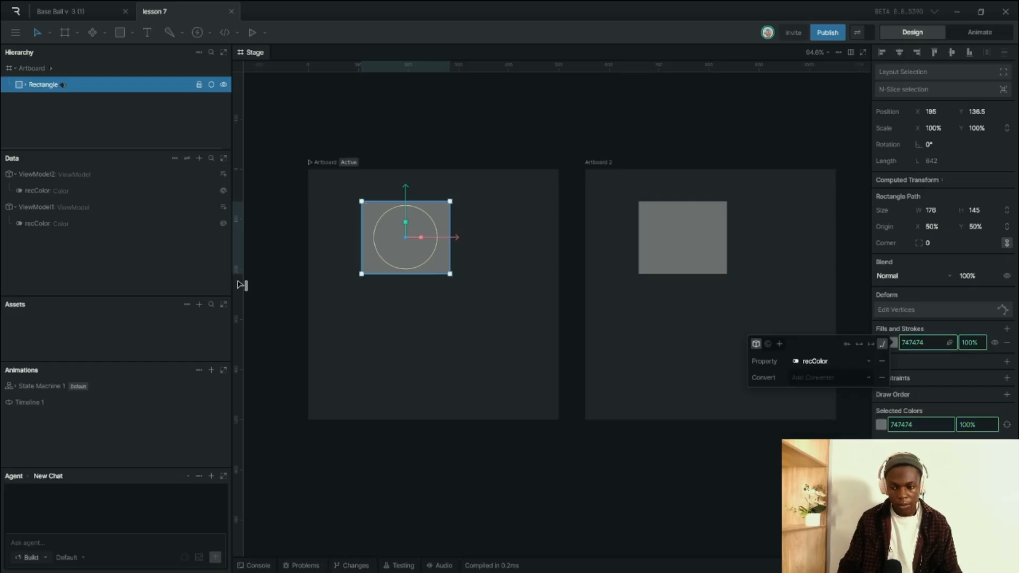
pyautogui.click(487, 324)
# - Data-bind the fill color of Artboard 2's rectangle to ViewModel2's recColor property
pyautogui.click(723, 249)
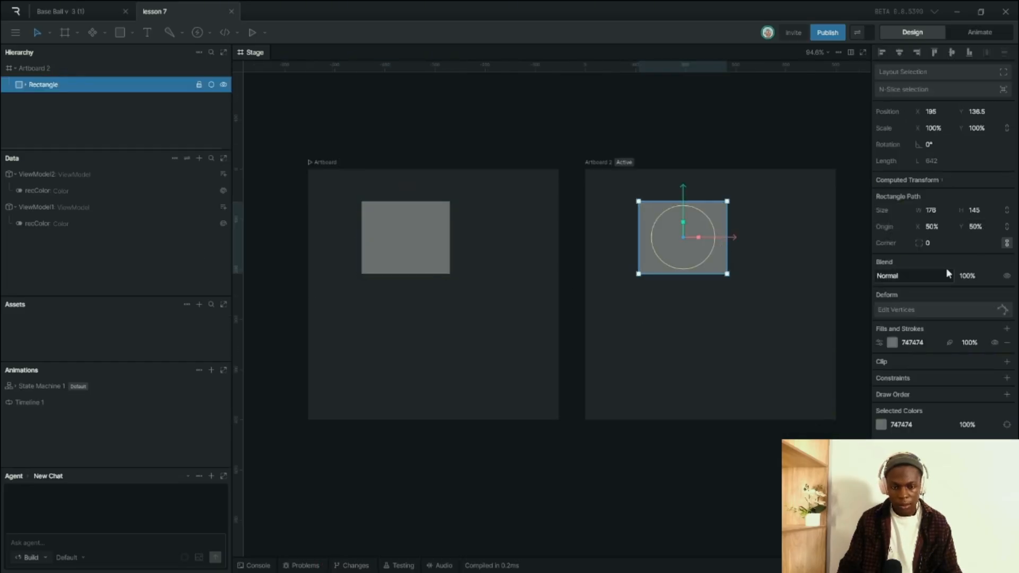
pyautogui.click(933, 344)
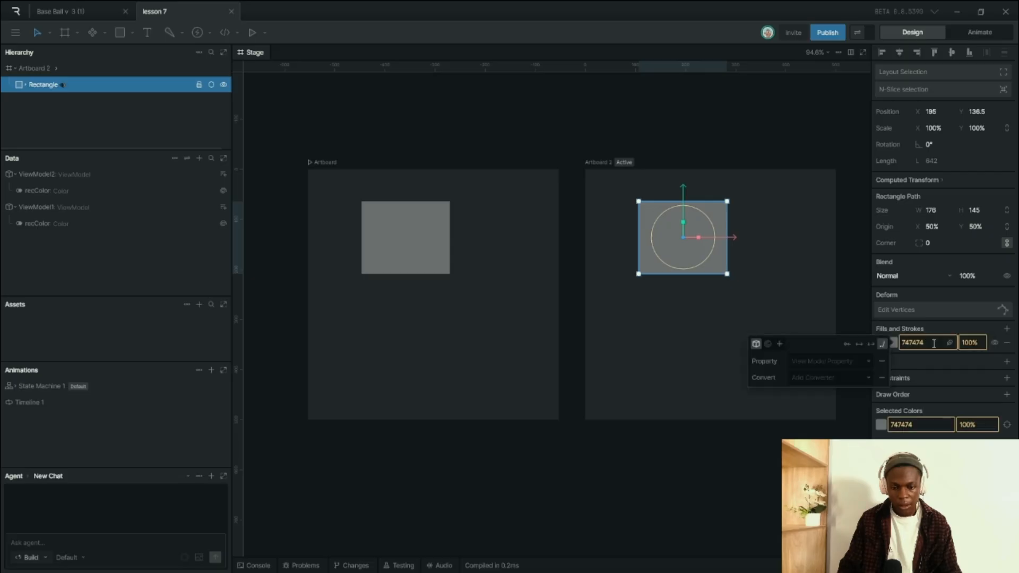
pyautogui.click(838, 361)
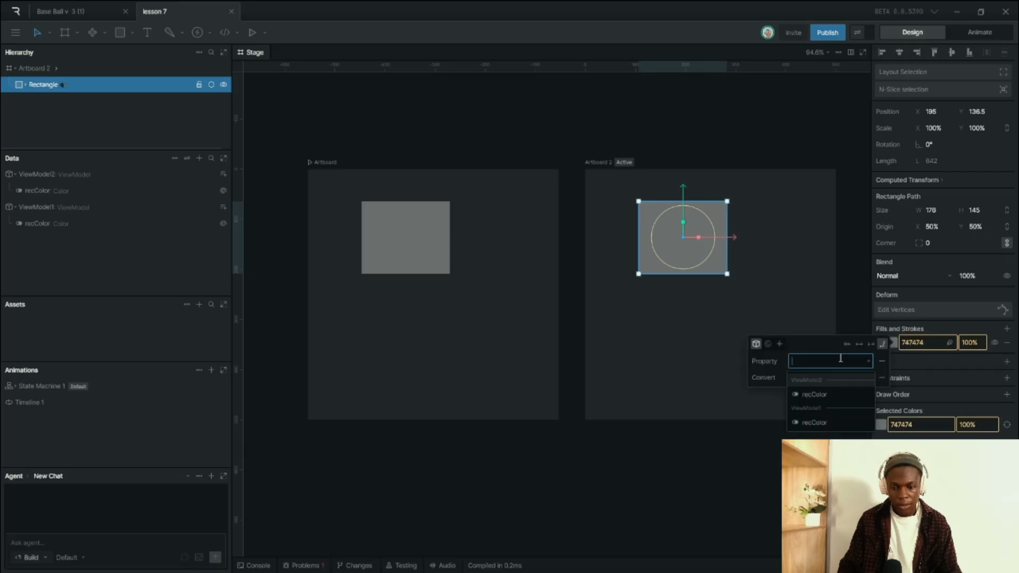
pyautogui.click(820, 393)
pyautogui.click(674, 401)
pyautogui.click(689, 256)
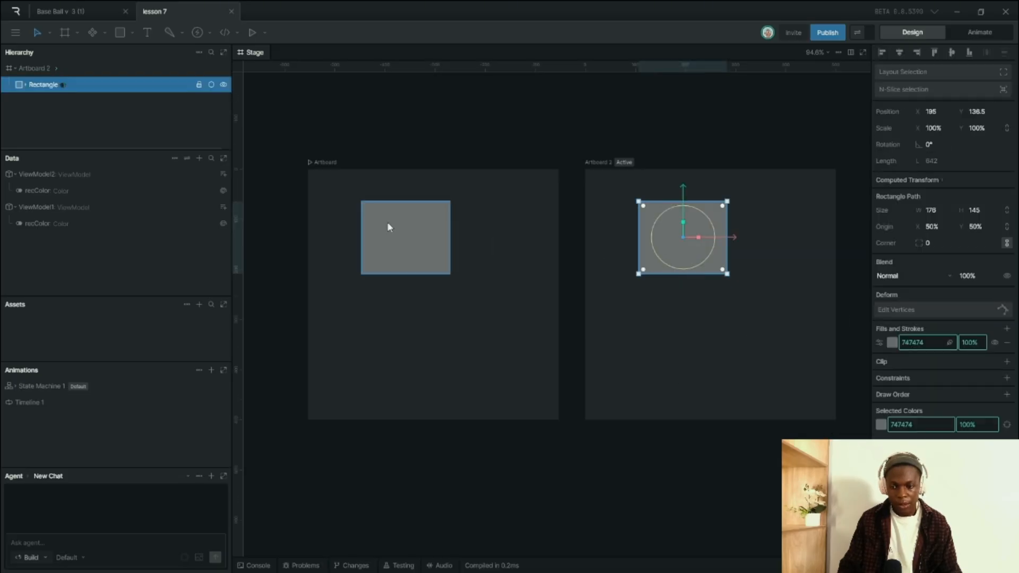
# - Set ViewModel2's recColor to red (FF0000) and turn on the data bind preview to compare both artboards
pyautogui.click(53, 224)
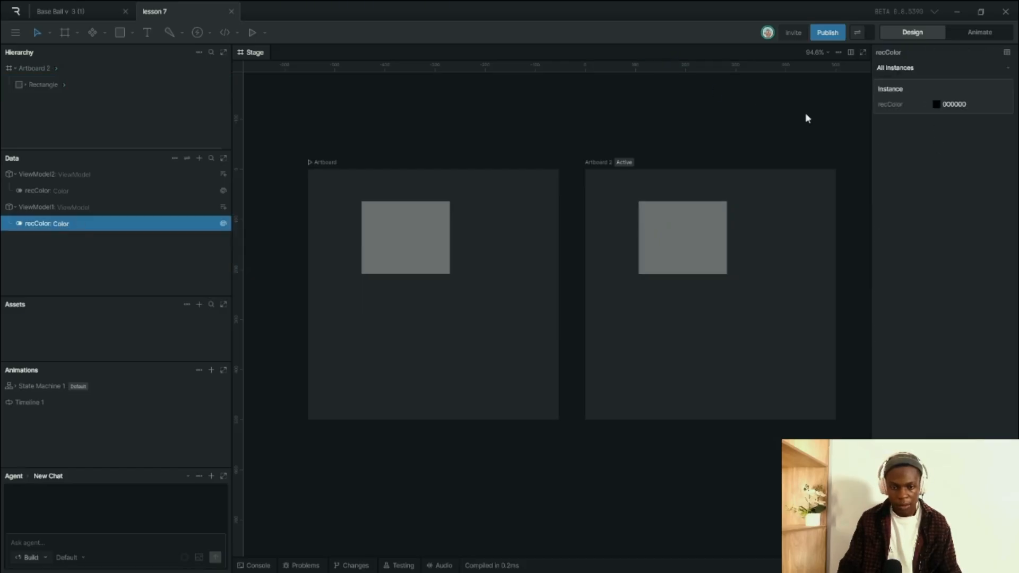
pyautogui.click(110, 192)
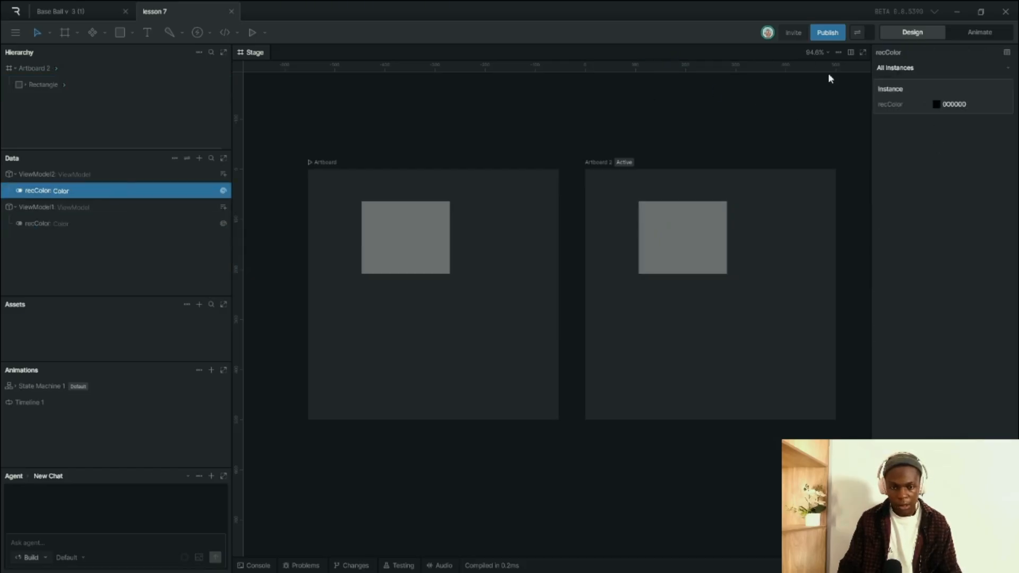
pyautogui.click(935, 103)
pyautogui.moveTo(853, 141); pyautogui.dragTo(868, 134)
pyautogui.click(759, 340)
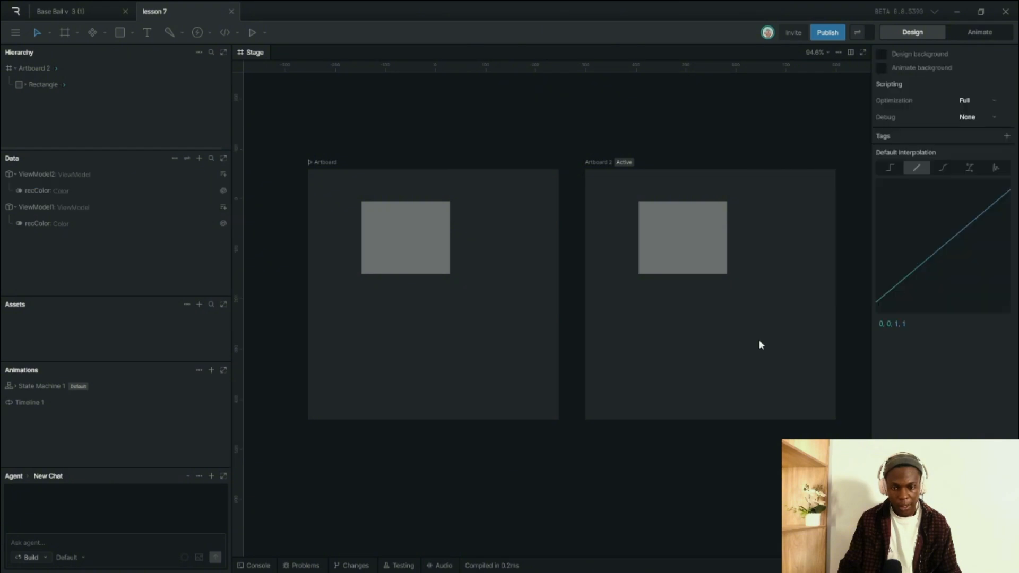
pyautogui.click(872, 33)
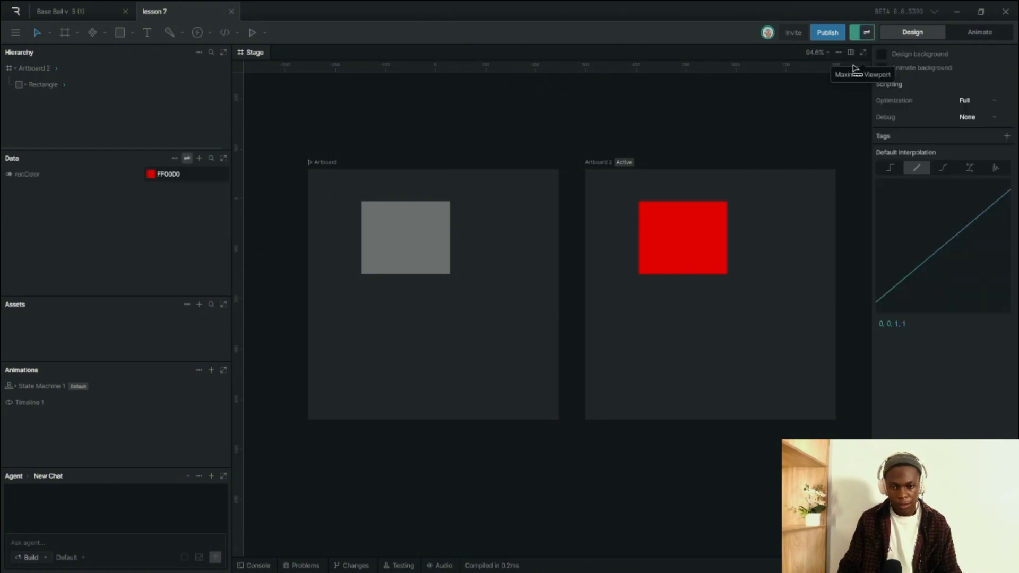
pyautogui.click(431, 284)
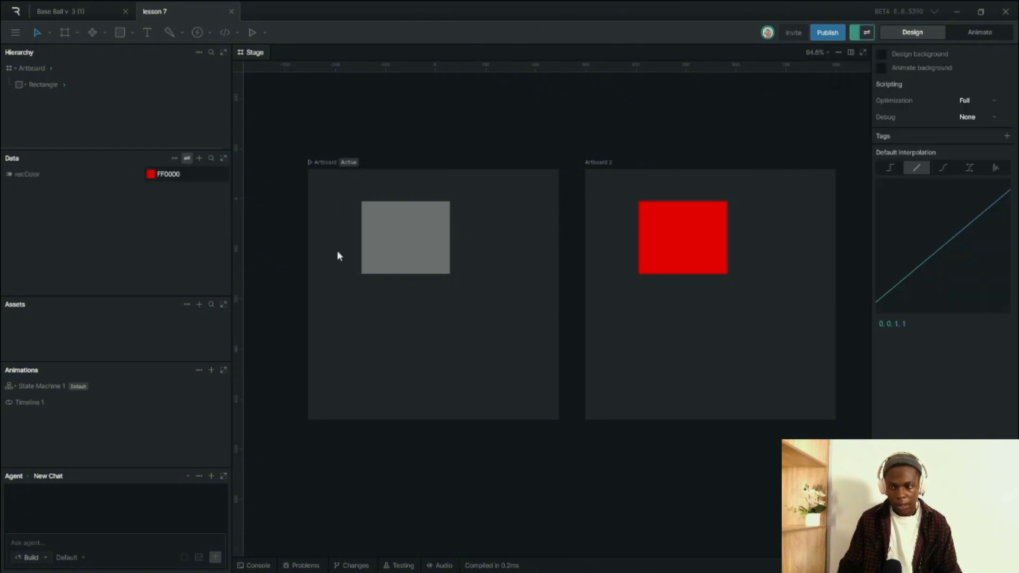
# - Inspect the data bind on the fill color of the original artboard's rectangle
pyautogui.click(390, 224)
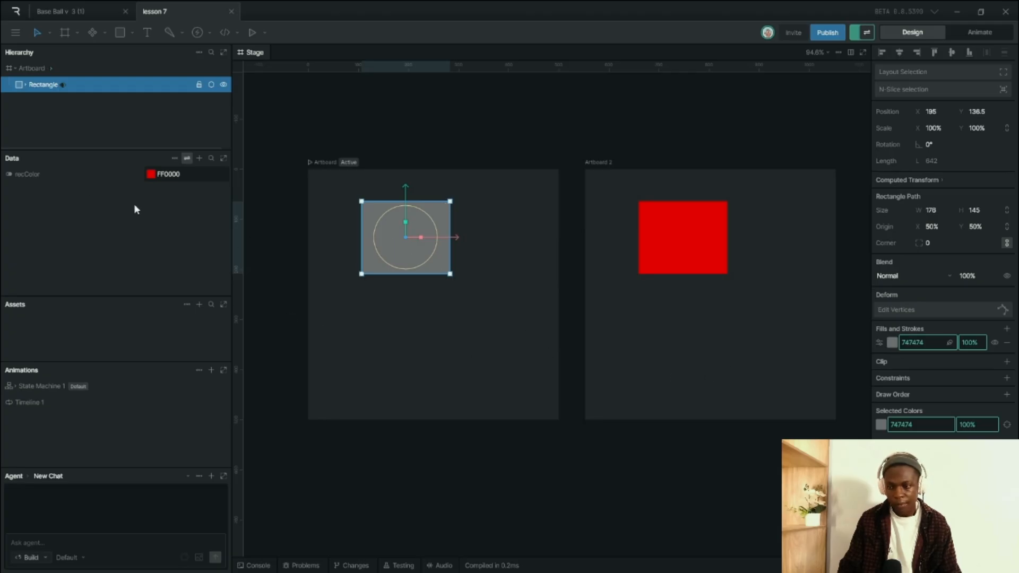
pyautogui.rightClick(926, 343)
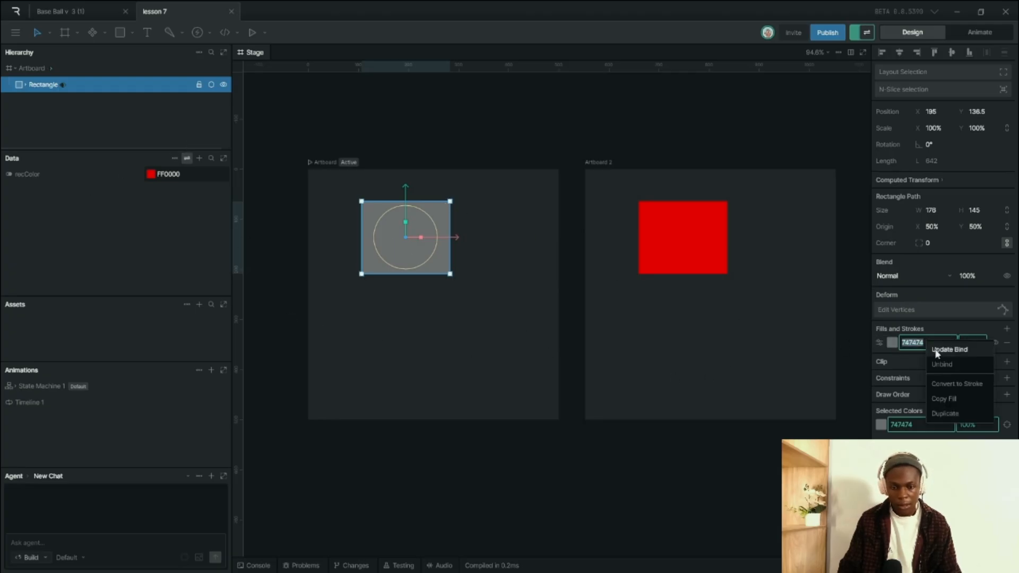
pyautogui.click(944, 350)
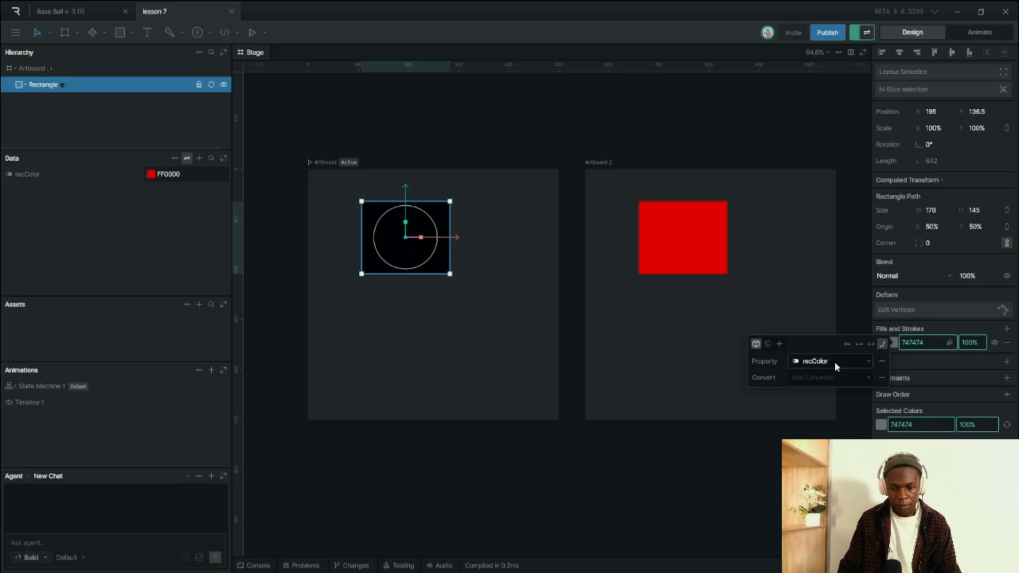
pyautogui.click(814, 314)
pyautogui.click(385, 237)
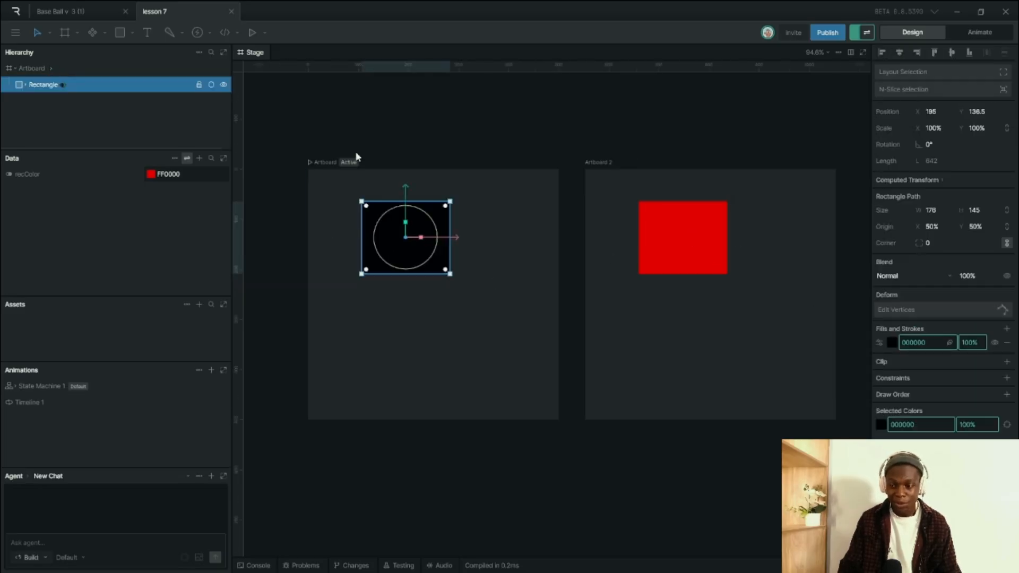
# - Check the view models of both artboards and the property options in the fill color bind of Artboard 2's rectangle
pyautogui.click(325, 162)
pyautogui.click(613, 164)
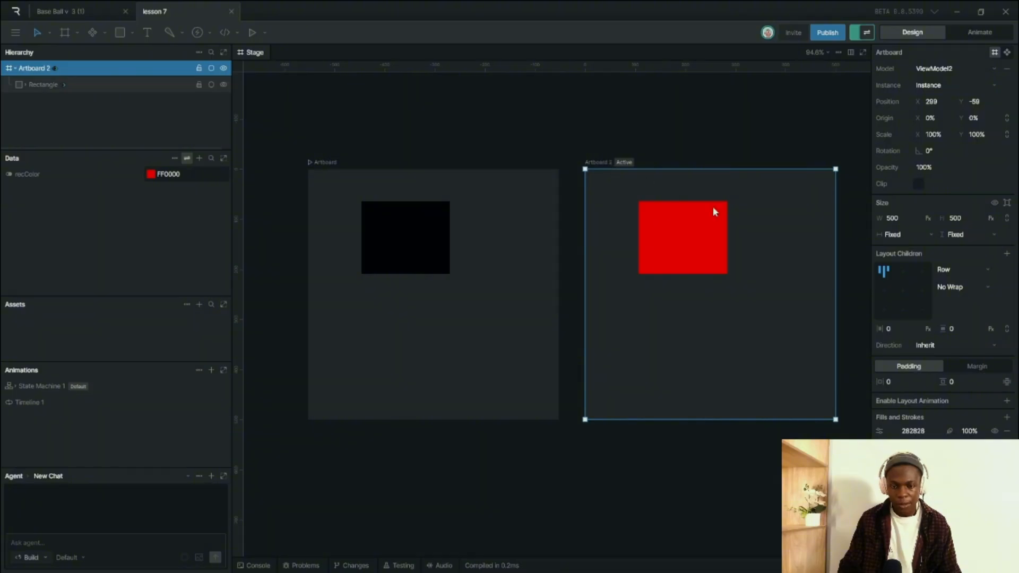
pyautogui.click(915, 435)
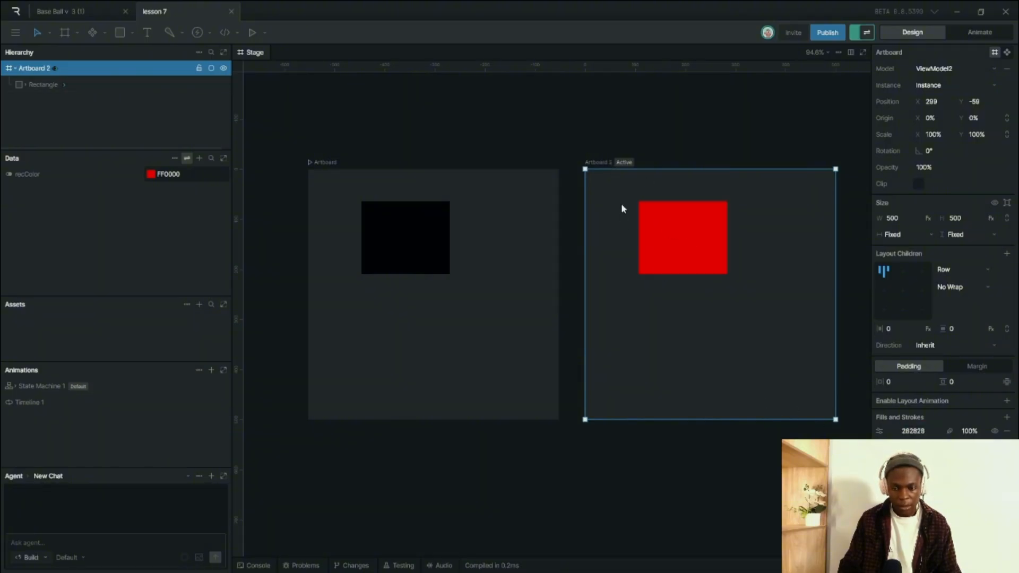
pyautogui.click(645, 213)
pyautogui.rightClick(937, 338)
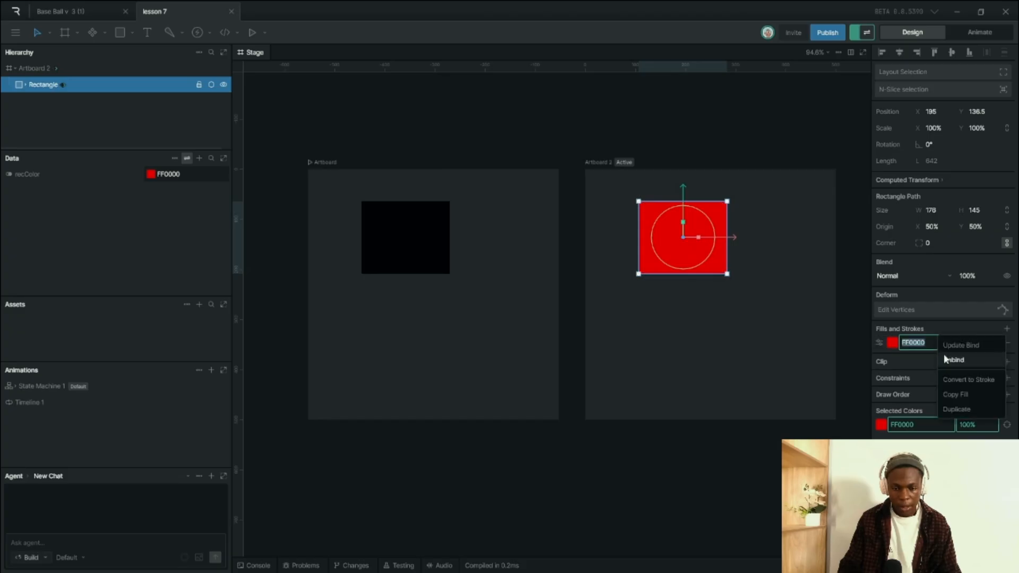
pyautogui.click(961, 348)
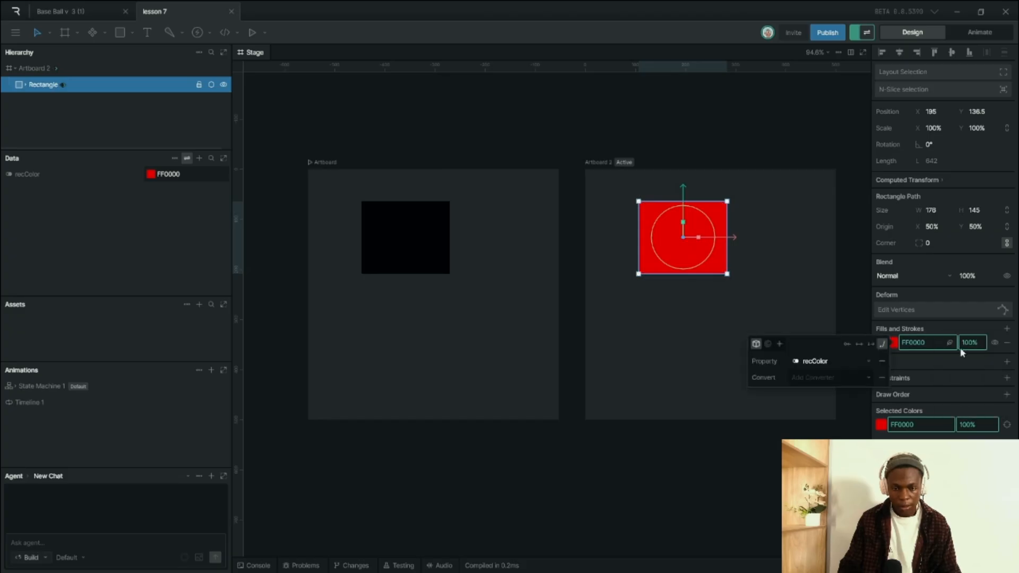
pyautogui.click(806, 363)
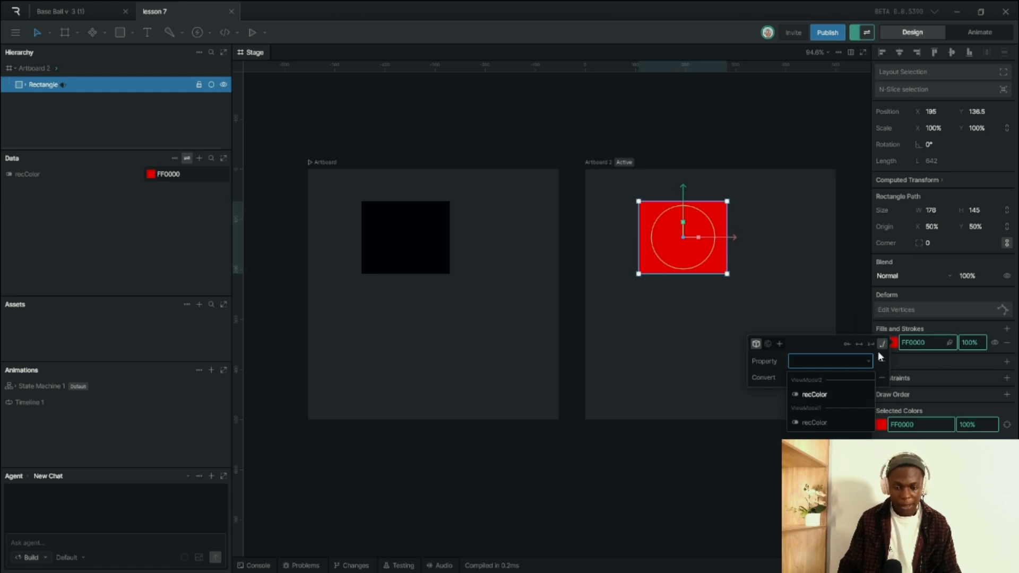
pyautogui.click(923, 360)
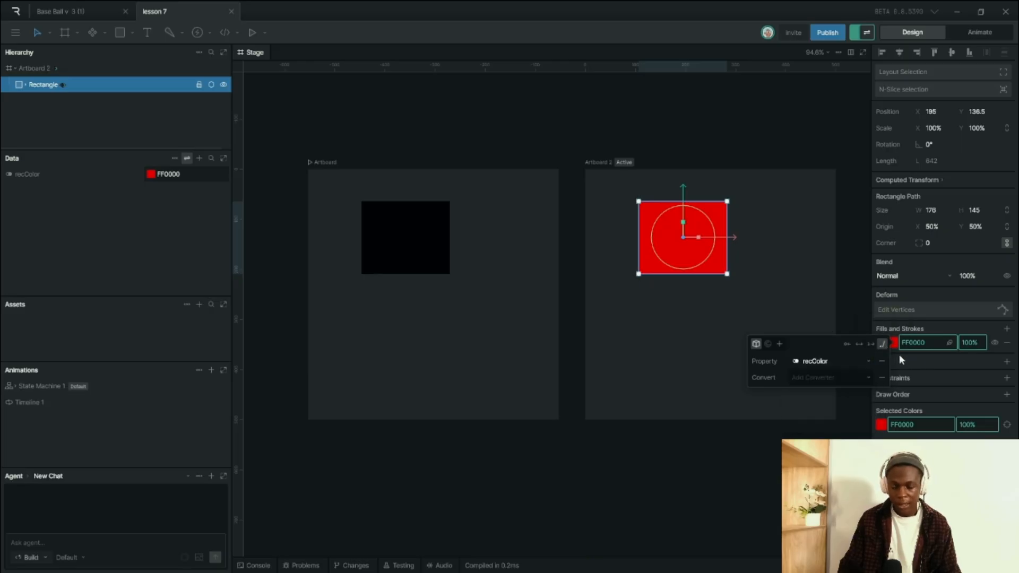
pyautogui.click(907, 363)
# - Look up the file's Relative Data Binds option and recheck the bind settings on the fill of Artboard 2's rectangle
pyautogui.click(16, 32)
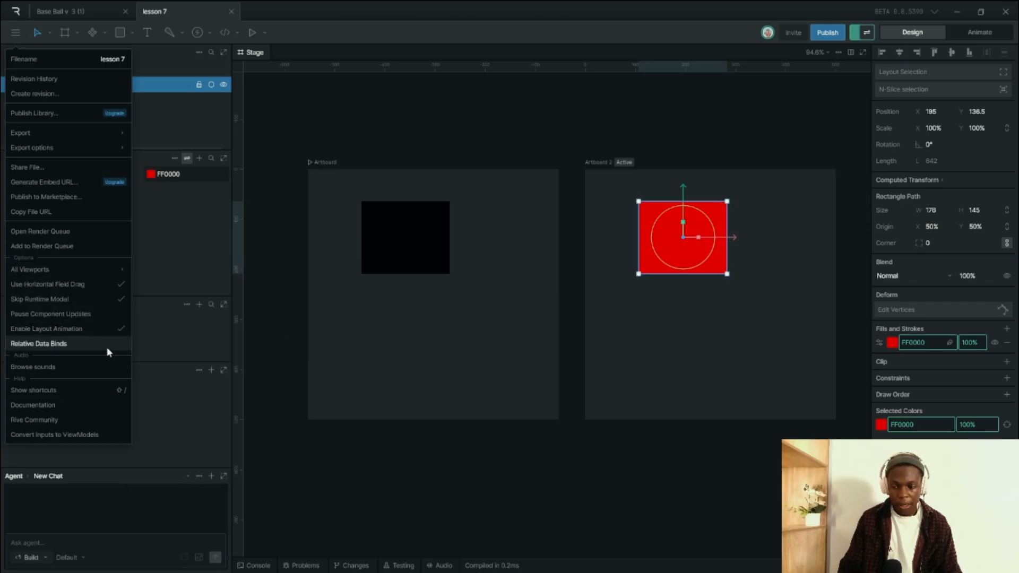
pyautogui.click(684, 450)
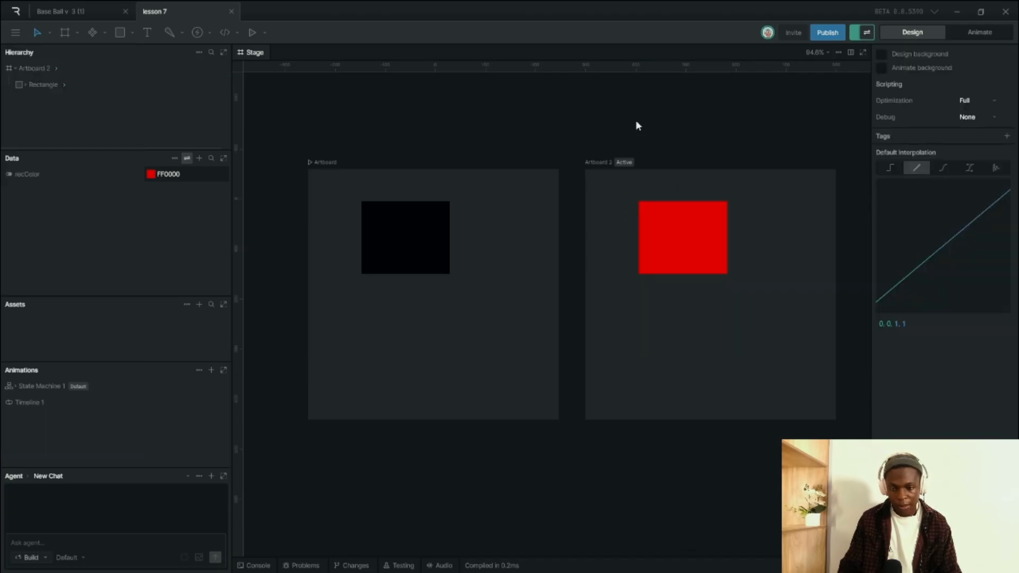
pyautogui.click(686, 246)
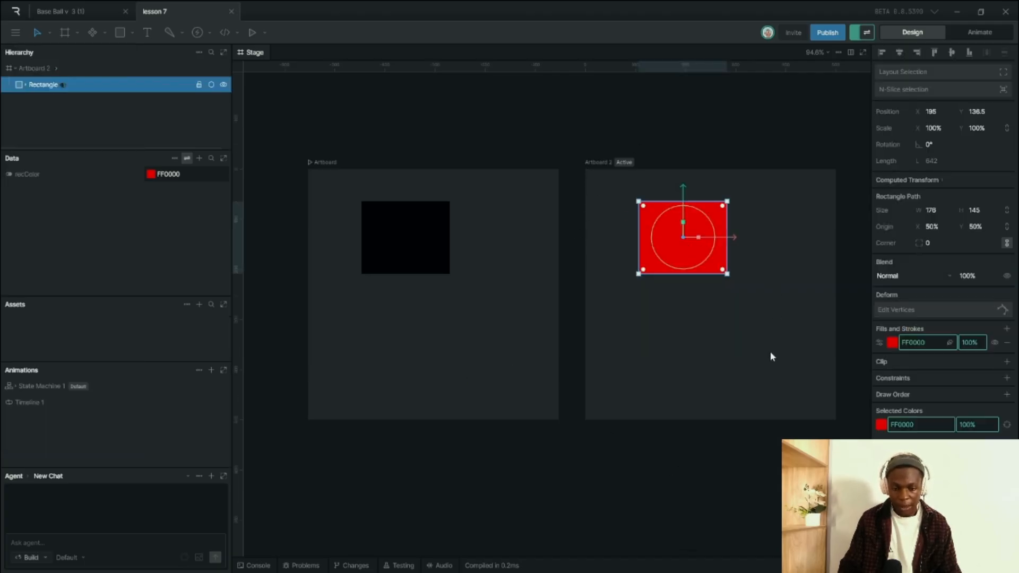
pyautogui.rightClick(905, 342)
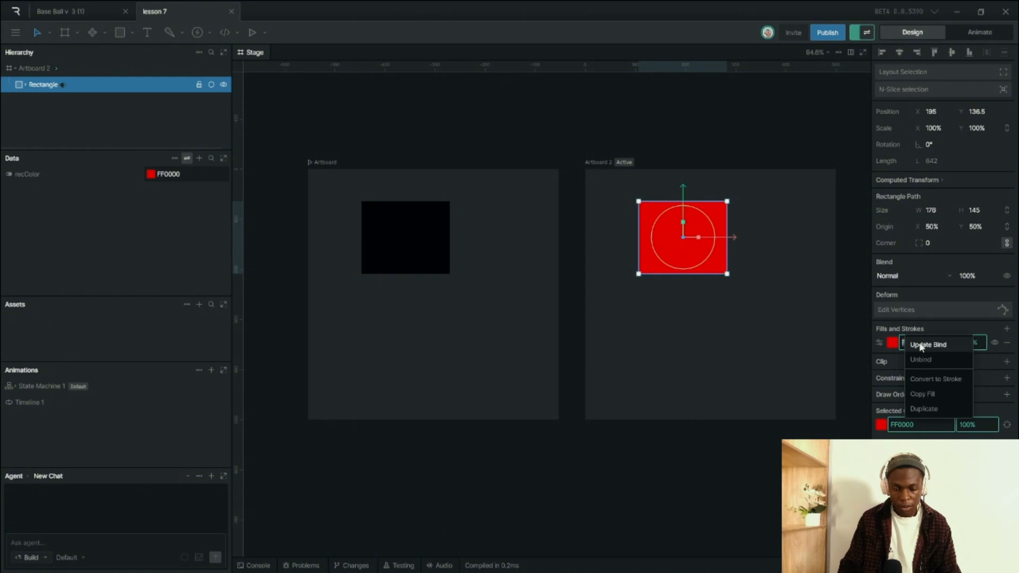
pyautogui.click(901, 353)
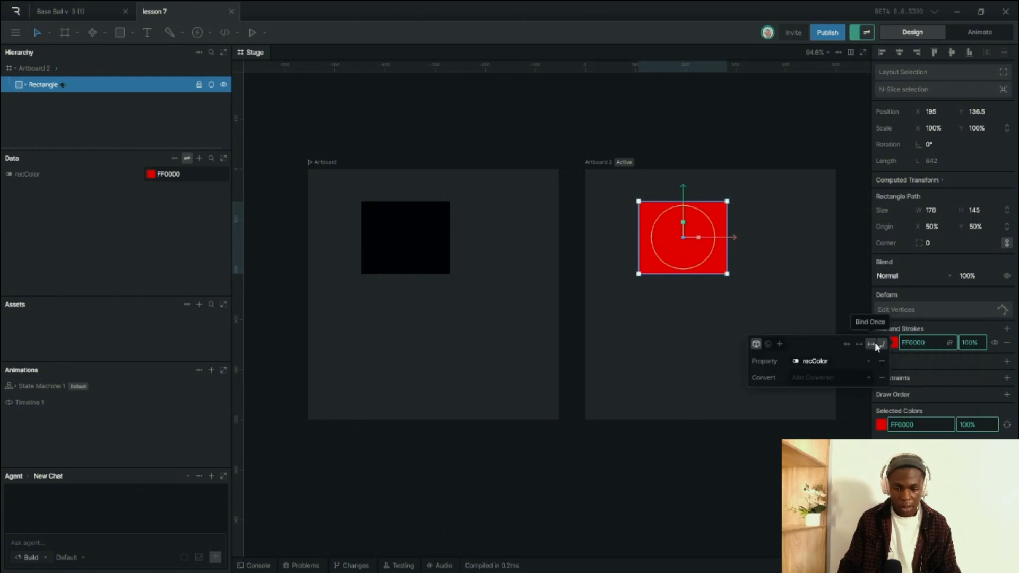
pyautogui.click(713, 451)
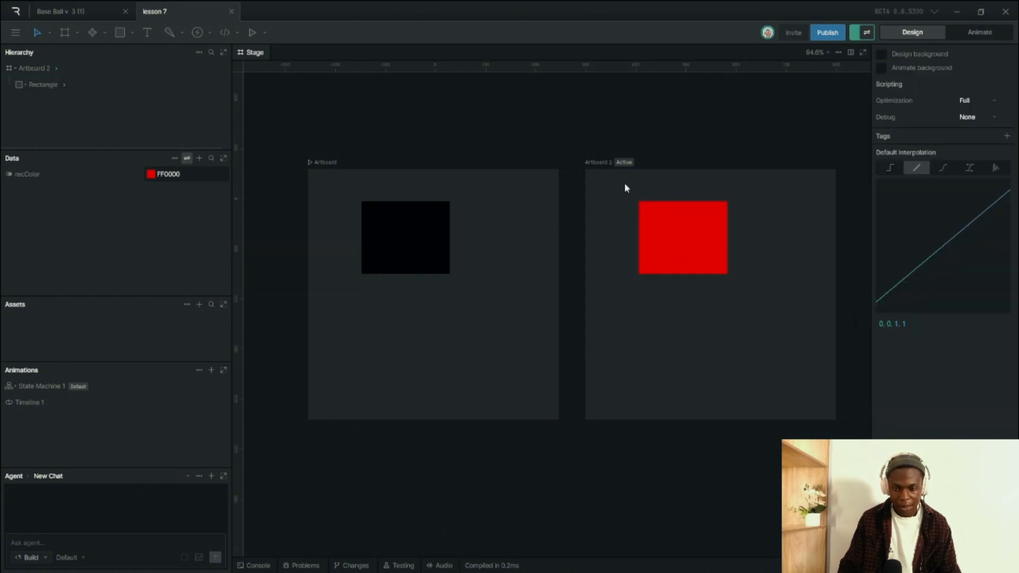
# - Convert Artboard 2 into a component and make the original artboard active
pyautogui.click(605, 162)
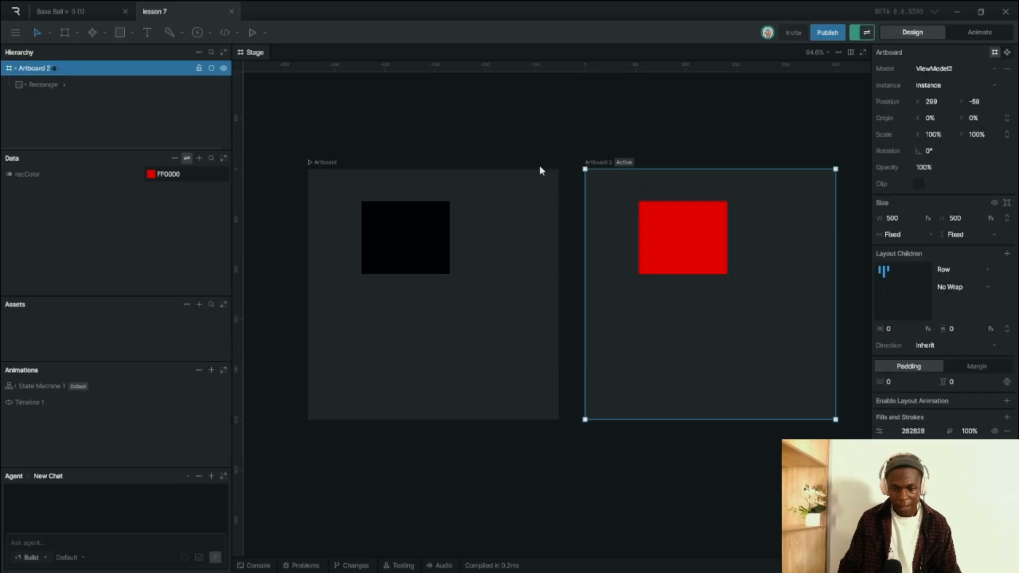
pyautogui.click(1006, 52)
pyautogui.click(546, 443)
pyautogui.click(337, 342)
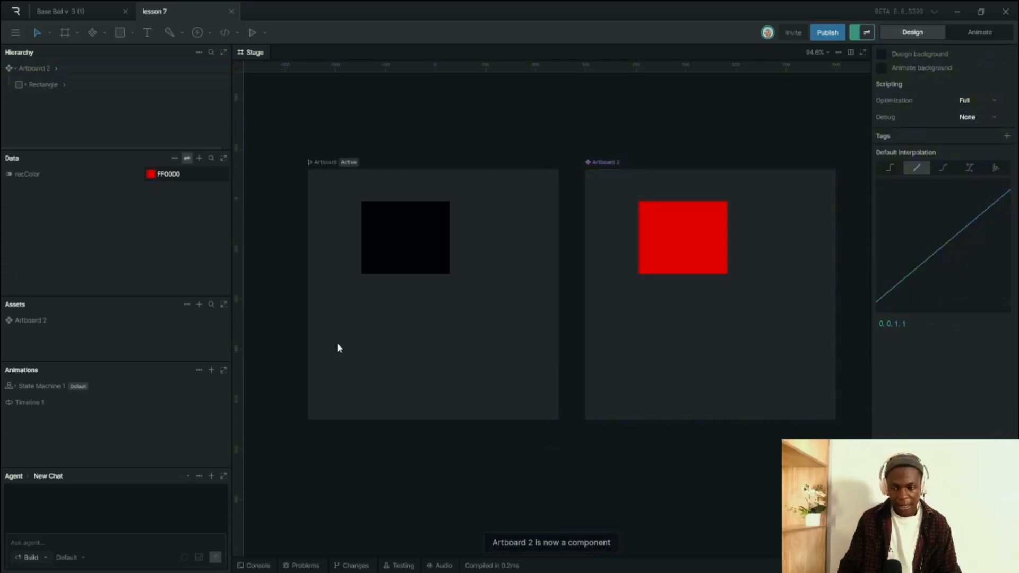
# - Place an instance of the Artboard 2 component inside the original artboard at about X 73, Y 194
pyautogui.click(319, 161)
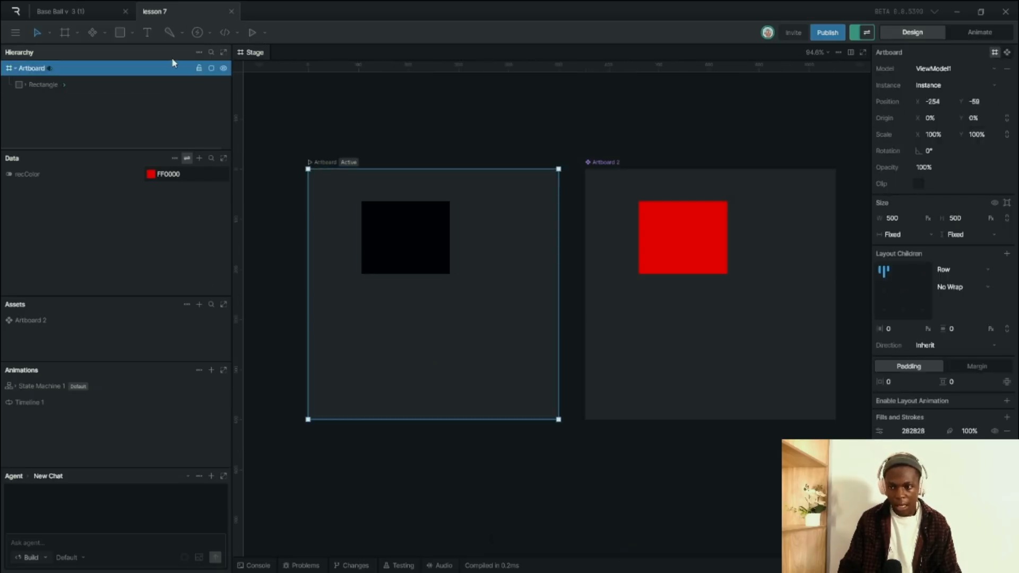
pyautogui.click(105, 33)
pyautogui.click(111, 77)
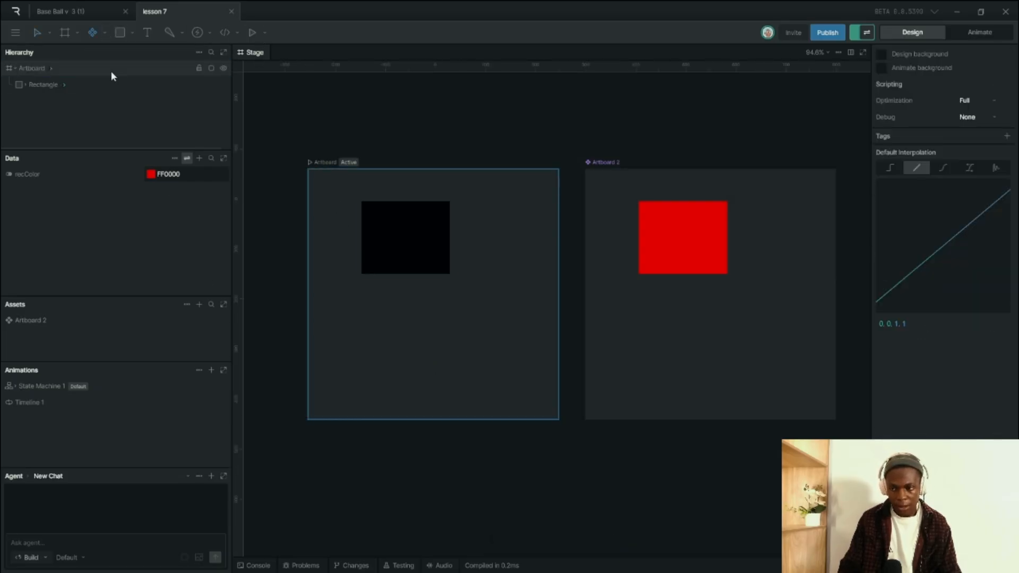
pyautogui.click(345, 267)
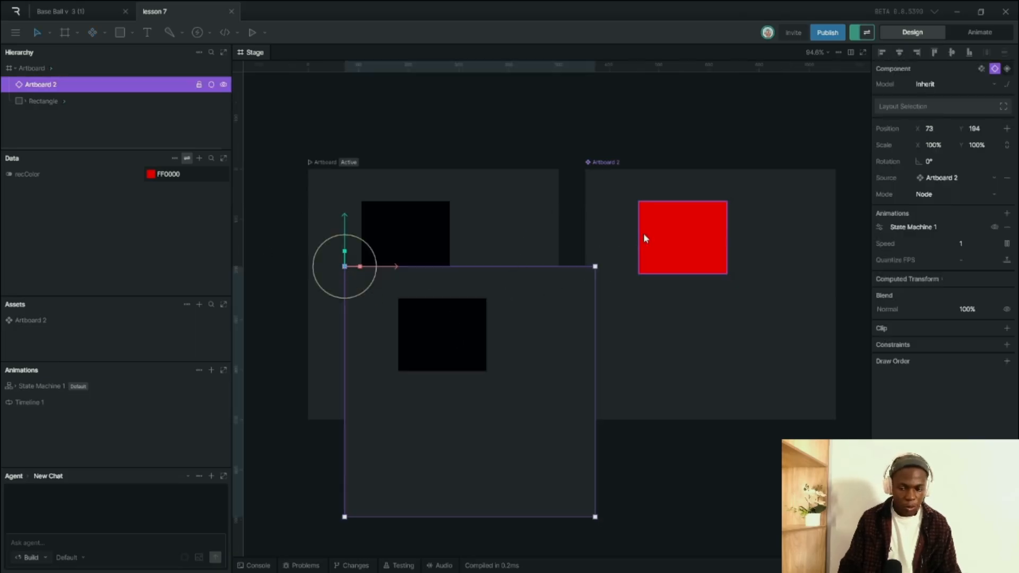
# - Compare the nested component with its source rectangle and move it to X 0, Y 162 in the original artboard
pyautogui.click(646, 206)
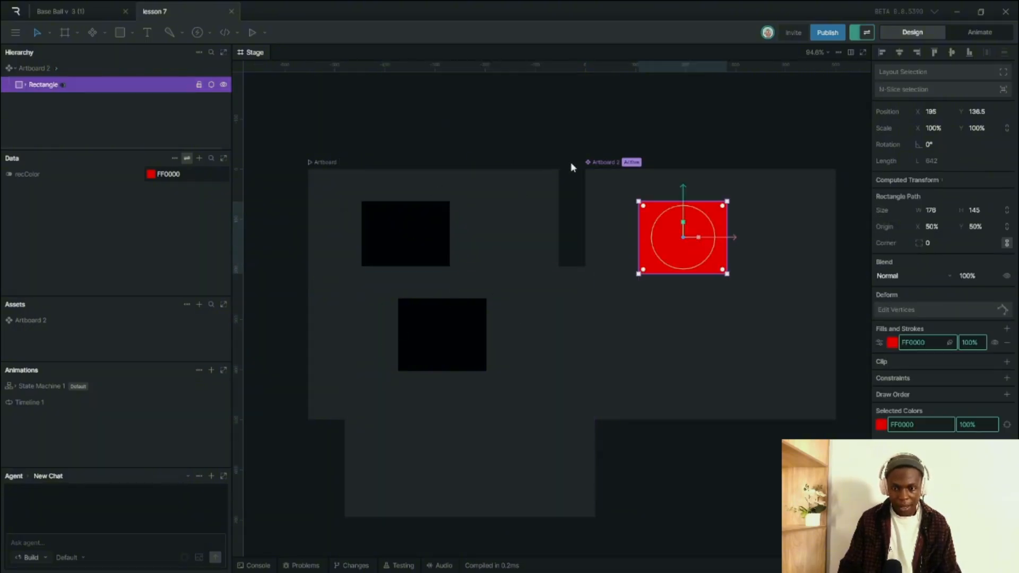
pyautogui.click(603, 161)
pyautogui.click(665, 224)
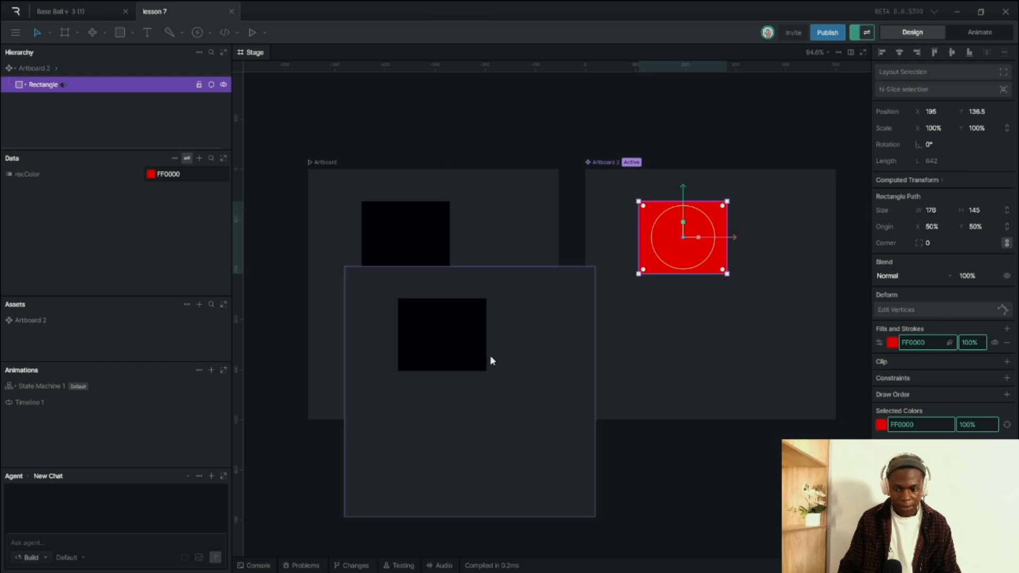
pyautogui.click(494, 333)
pyautogui.moveTo(539, 312); pyautogui.dragTo(499, 293)
pyautogui.doubleClick(498, 293)
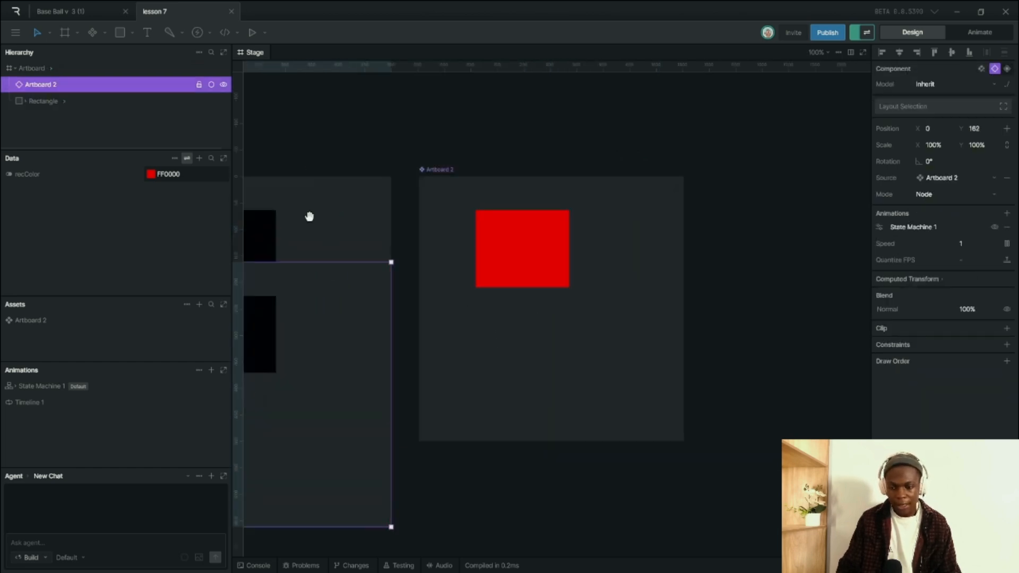
pyautogui.moveTo(309, 217); pyautogui.dragTo(523, 184)
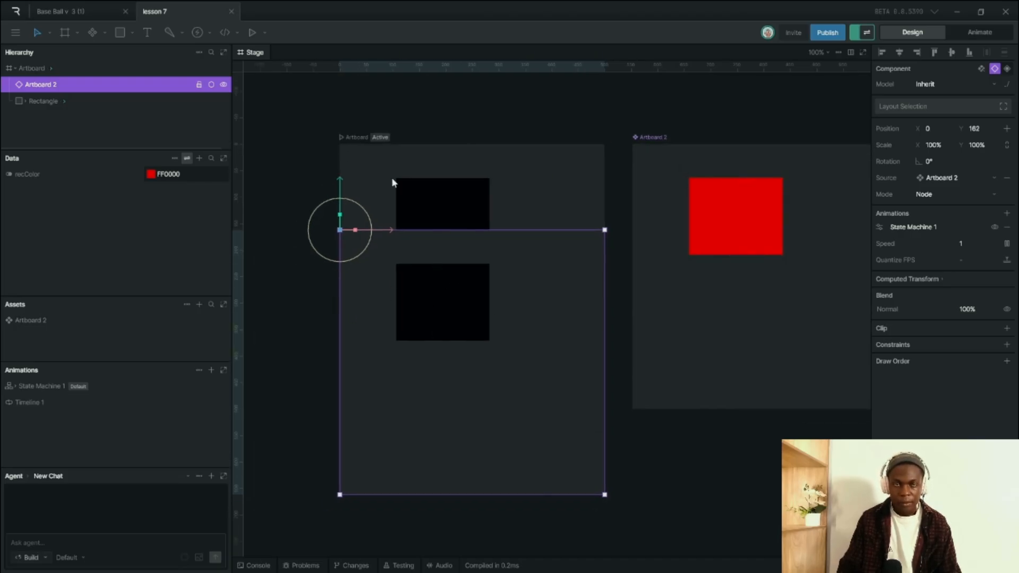
# - Turn off the bound values preview for Artboard 2 and select ViewModel2 to check its instance's recColor
pyautogui.click(682, 130)
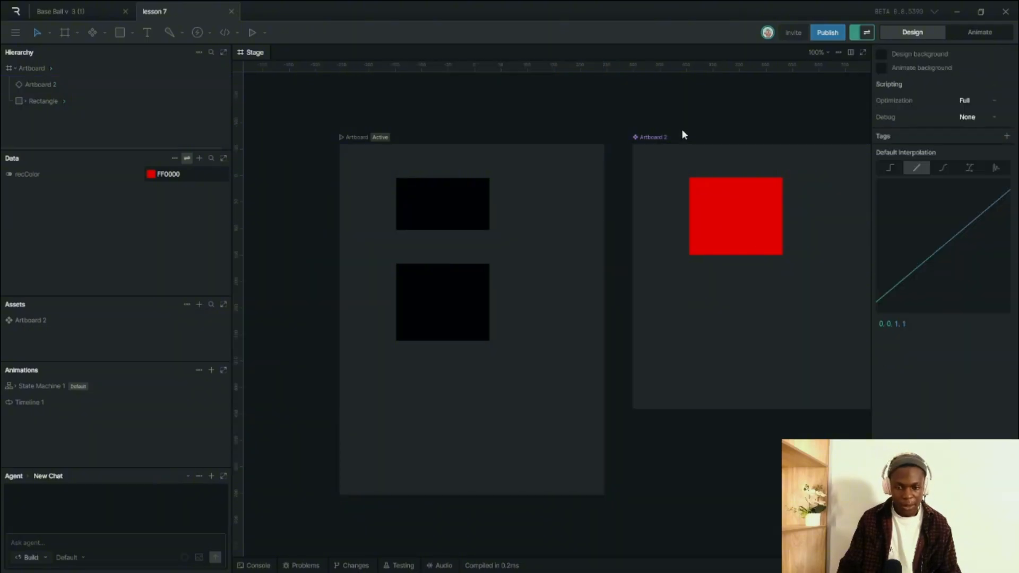
pyautogui.click(684, 144)
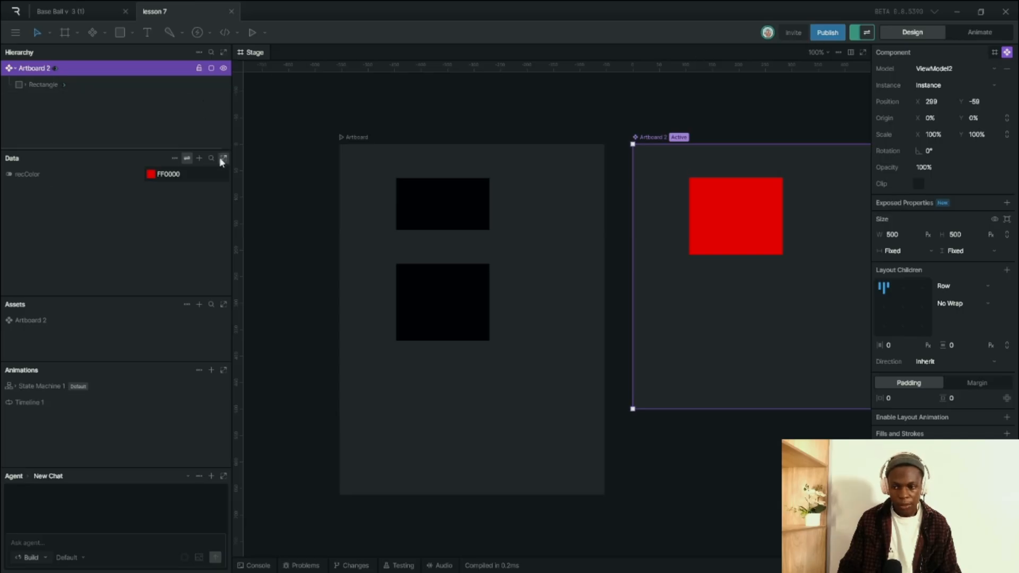
pyautogui.click(187, 159)
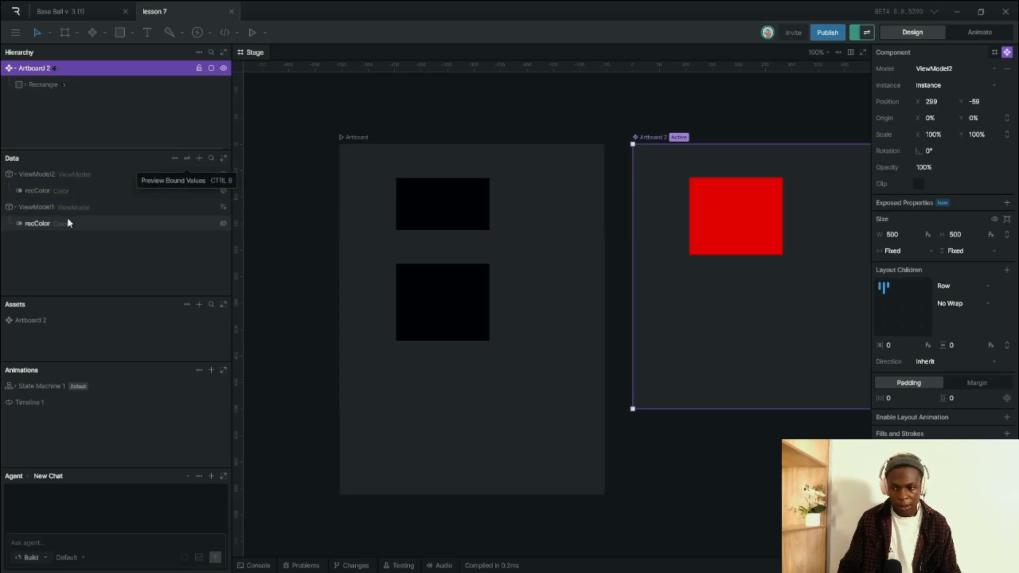
pyautogui.click(68, 175)
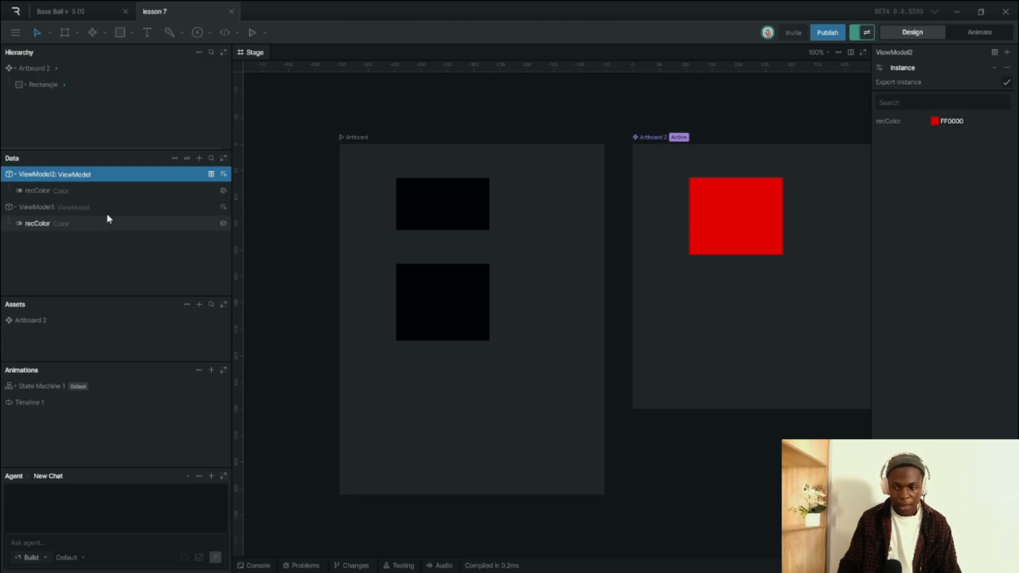
# - Compare the model settings of the nested component, the original artboard and Artboard 2, and select Artboard 2's rectangle
pyautogui.click(520, 304)
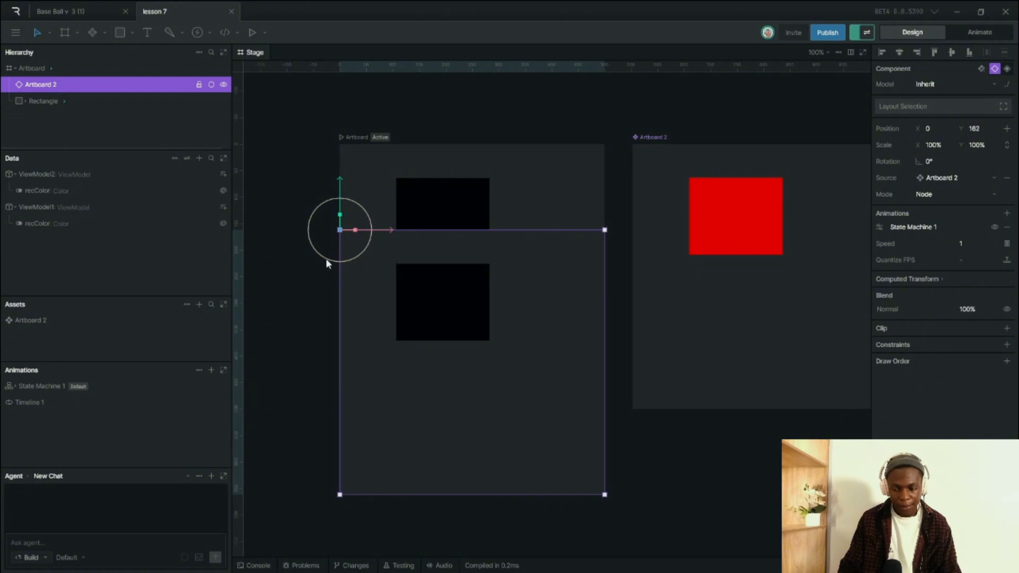
pyautogui.click(400, 171)
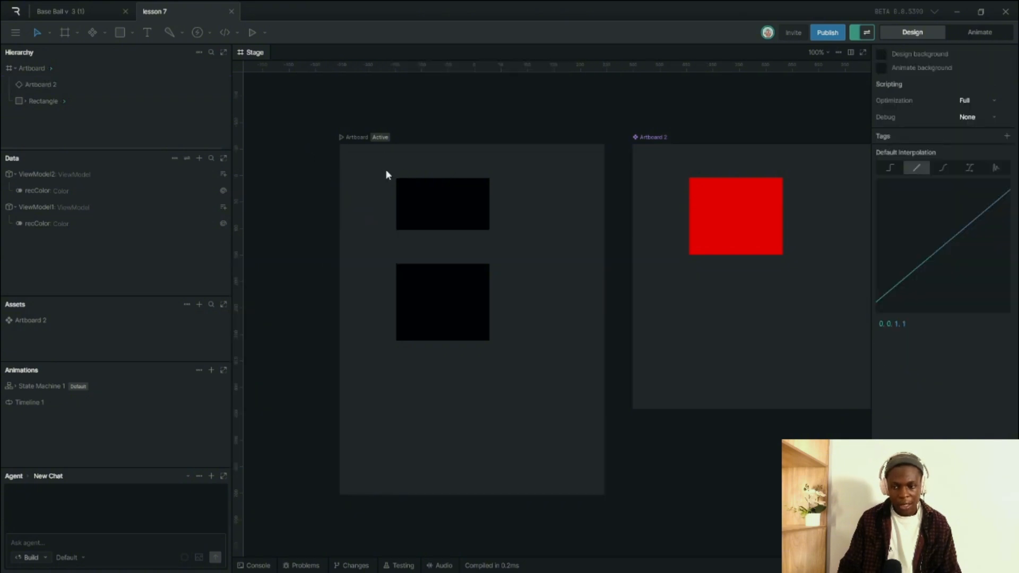
pyautogui.click(355, 136)
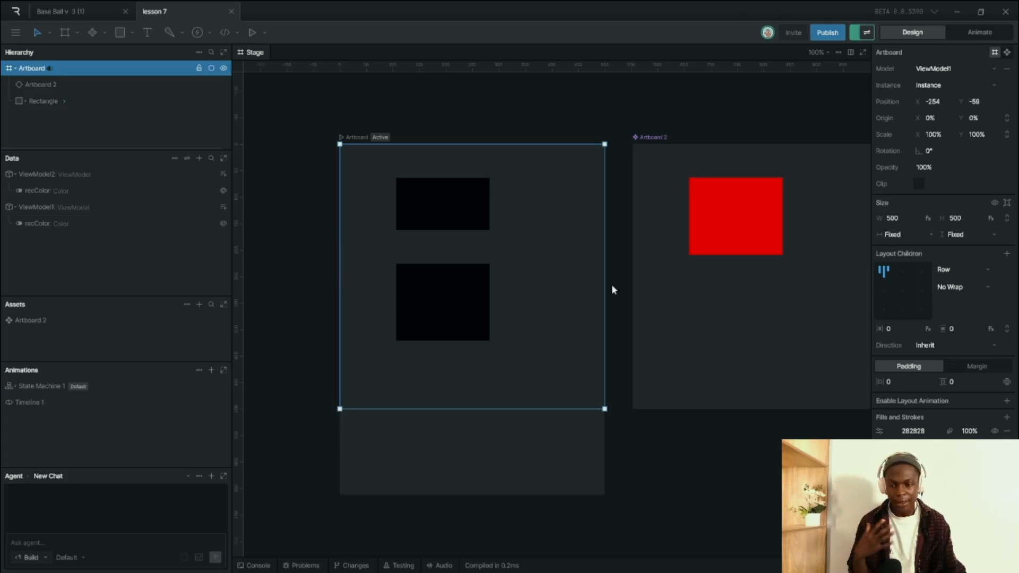
pyautogui.click(657, 136)
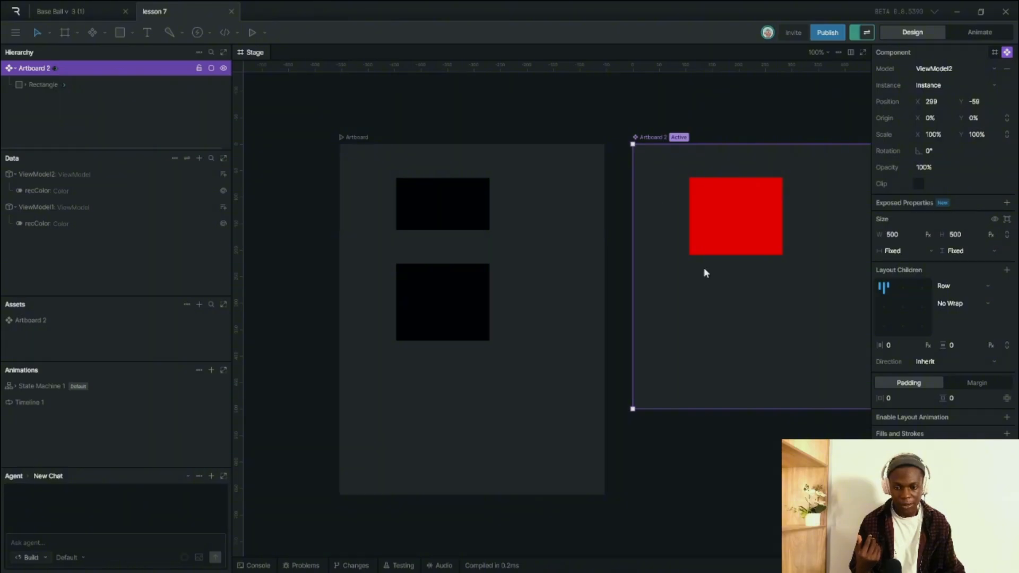
pyautogui.click(757, 241)
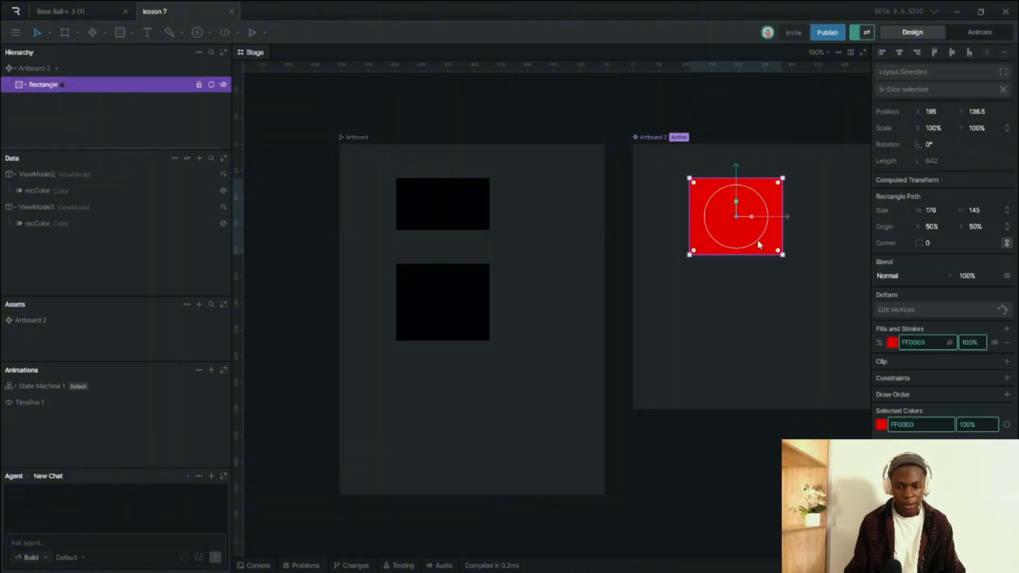
pyautogui.scroll(-5, 482, 289)
pyautogui.scroll(5, 573, 267)
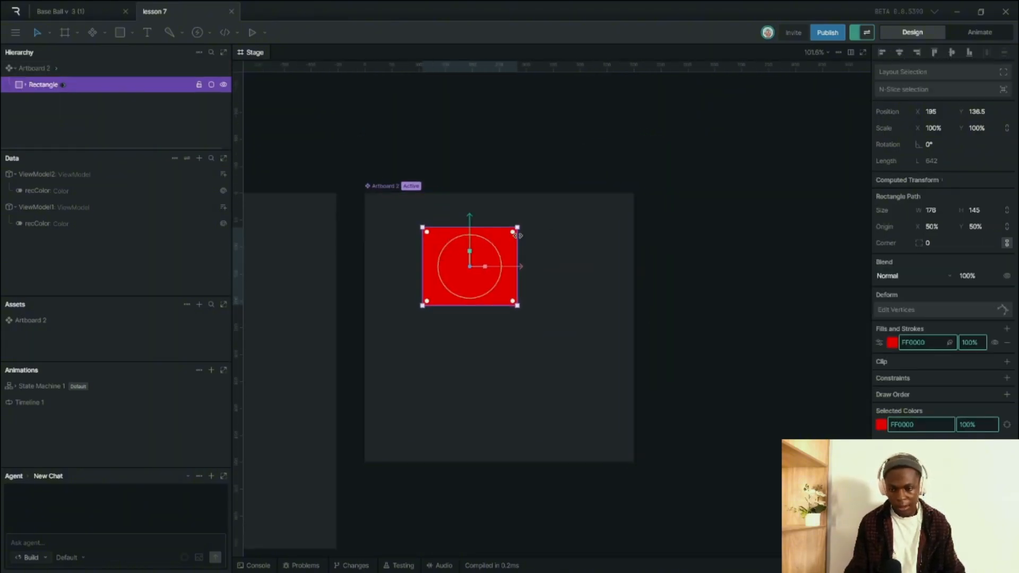
# - Create a third normal view model and give it a color property named recColor
pyautogui.click(399, 174)
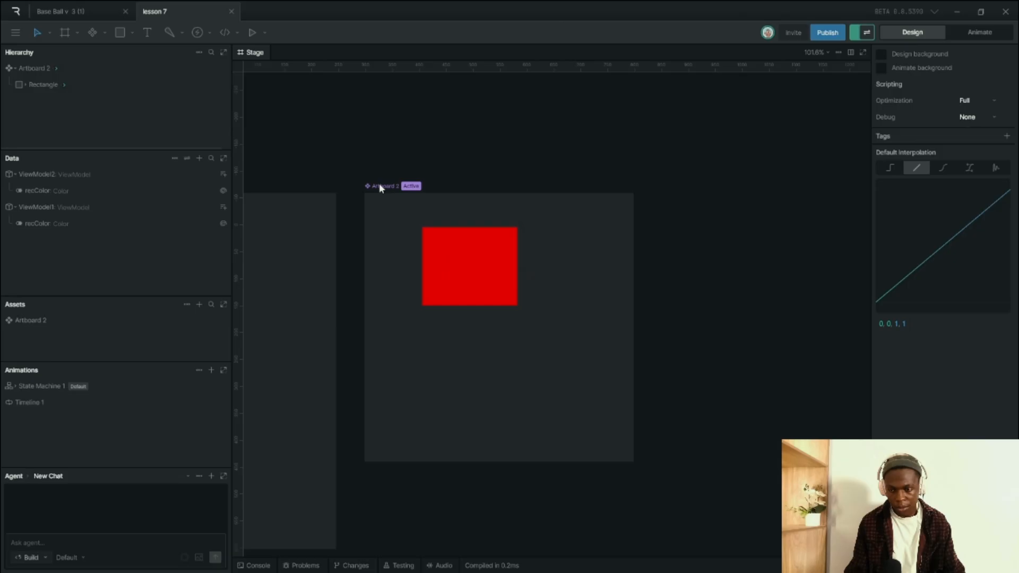
pyautogui.click(199, 158)
pyautogui.moveTo(208, 183)
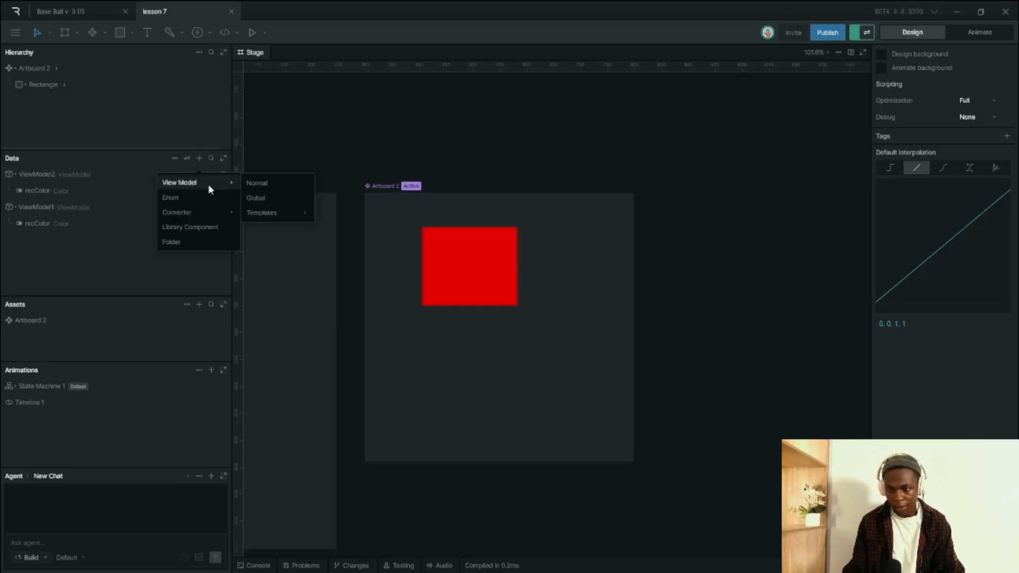
pyautogui.click(285, 184)
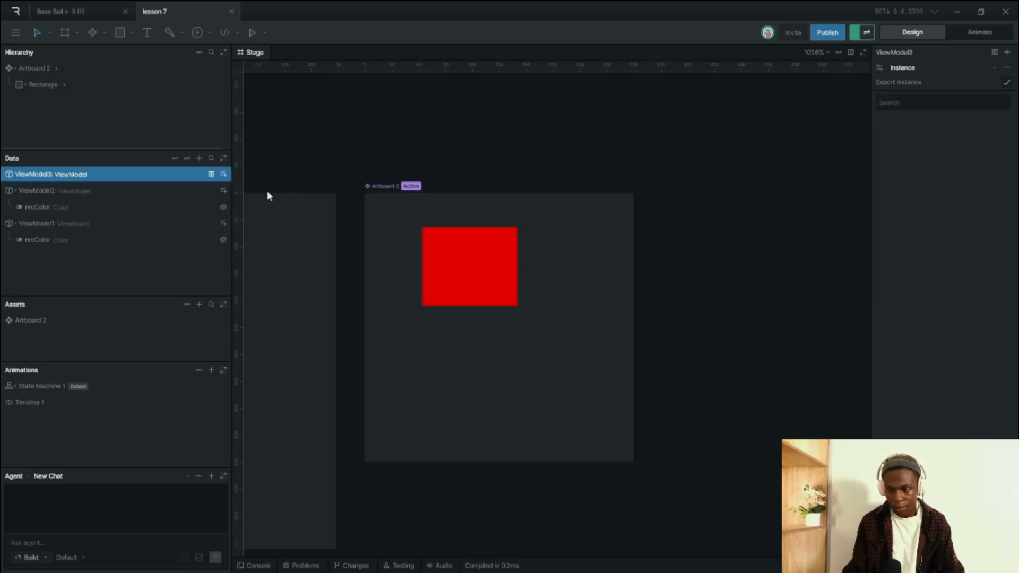
pyautogui.click(221, 174)
pyautogui.click(250, 242)
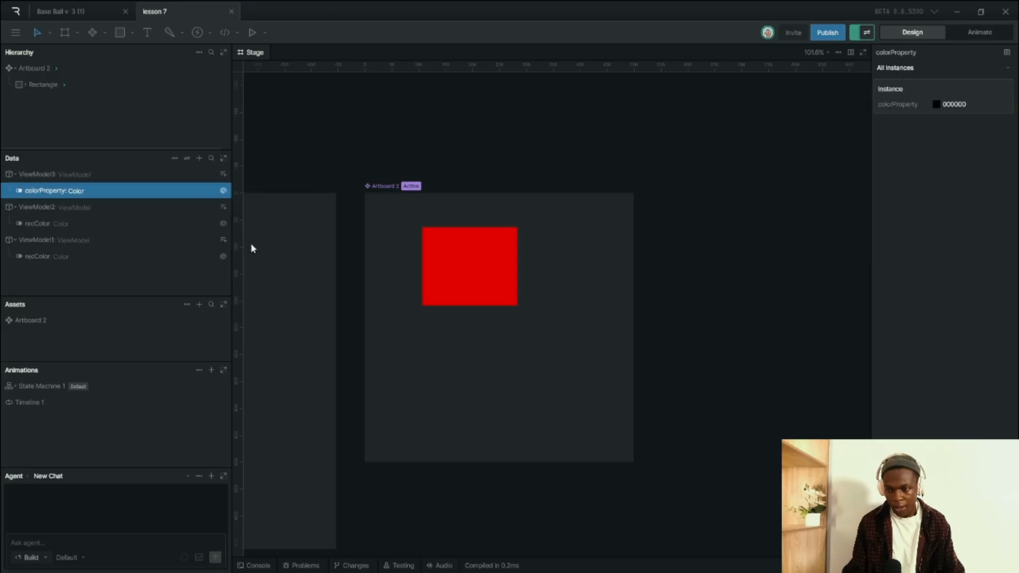
pyautogui.doubleClick(60, 191)
pyautogui.write('rec')
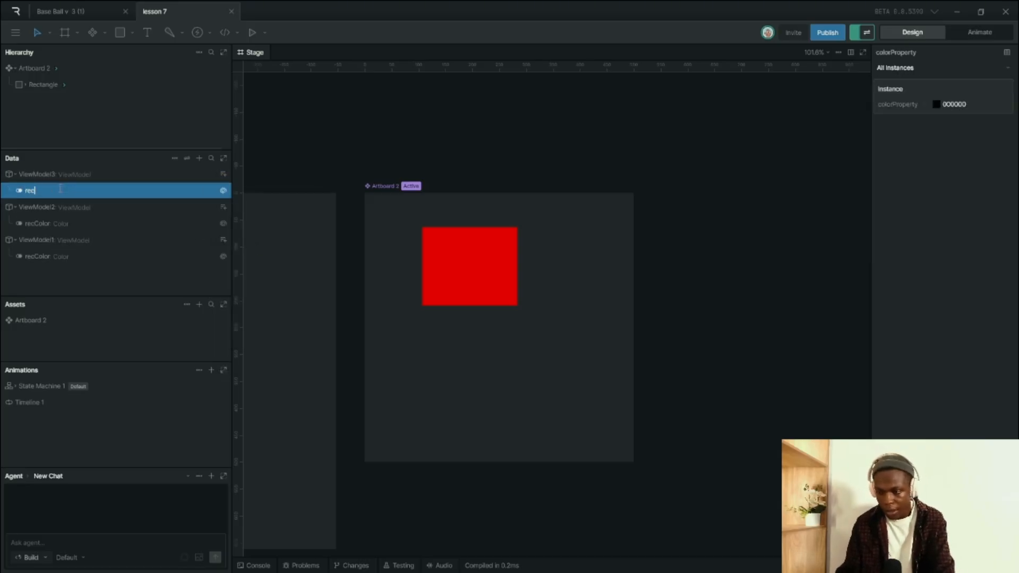
pyautogui.write('Color')
pyautogui.press('Return')
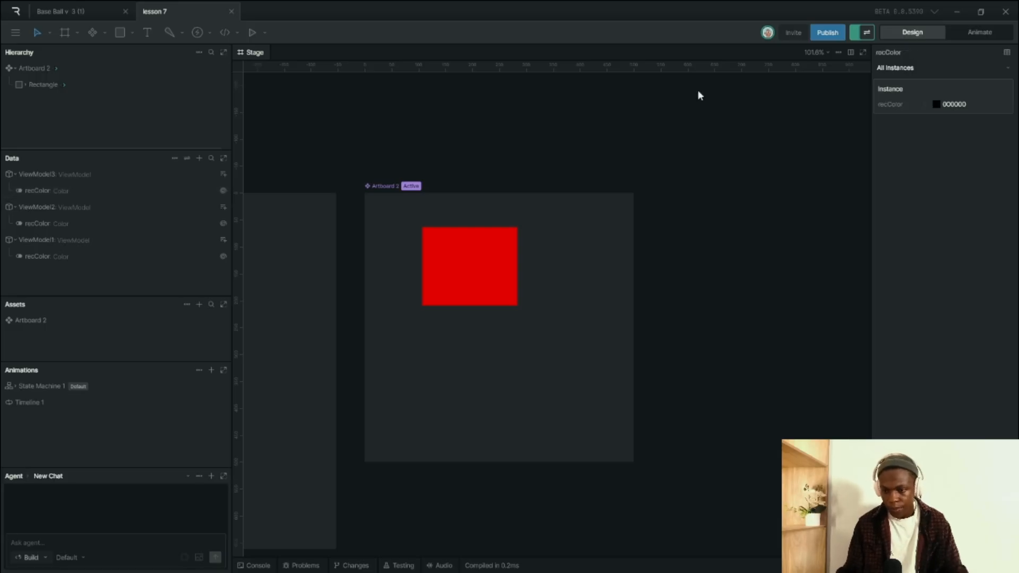
# - Duplicate the original artboard beyond Artboard 2 and delete the nested component from the copy
pyautogui.click(374, 187)
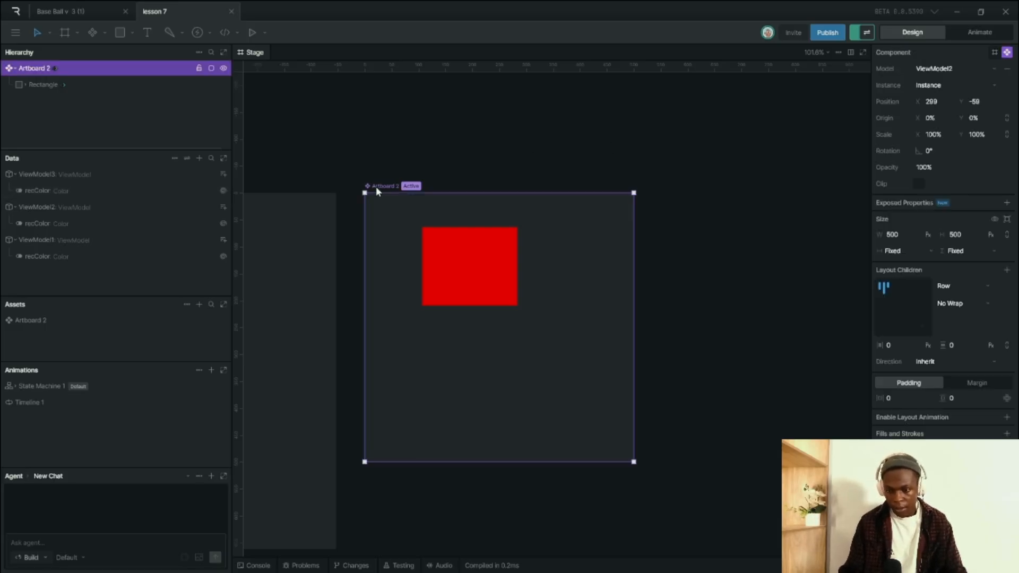
pyautogui.scroll(-3, 471, 268)
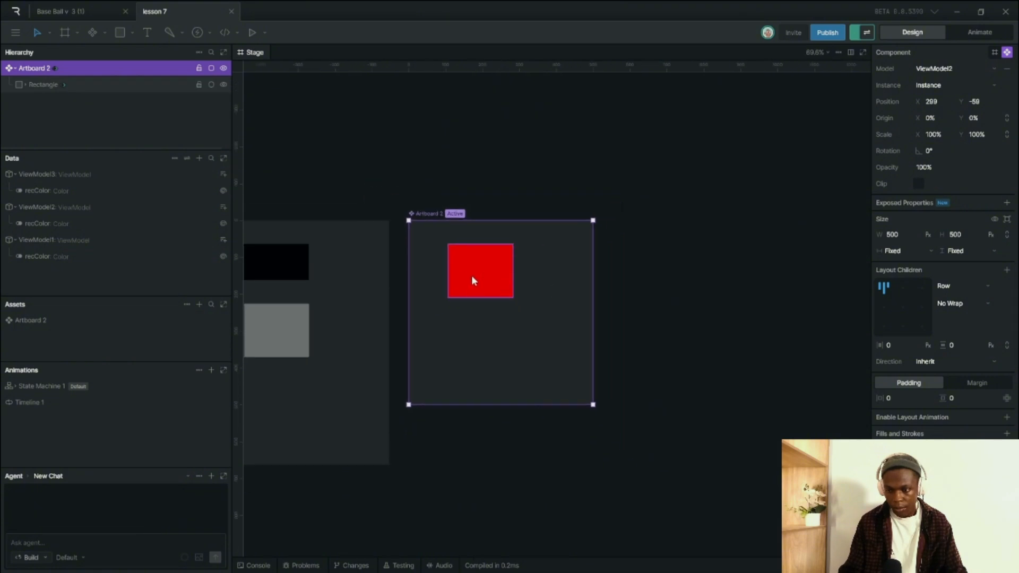
pyautogui.click(273, 221)
pyautogui.scroll(-1, 433, 229)
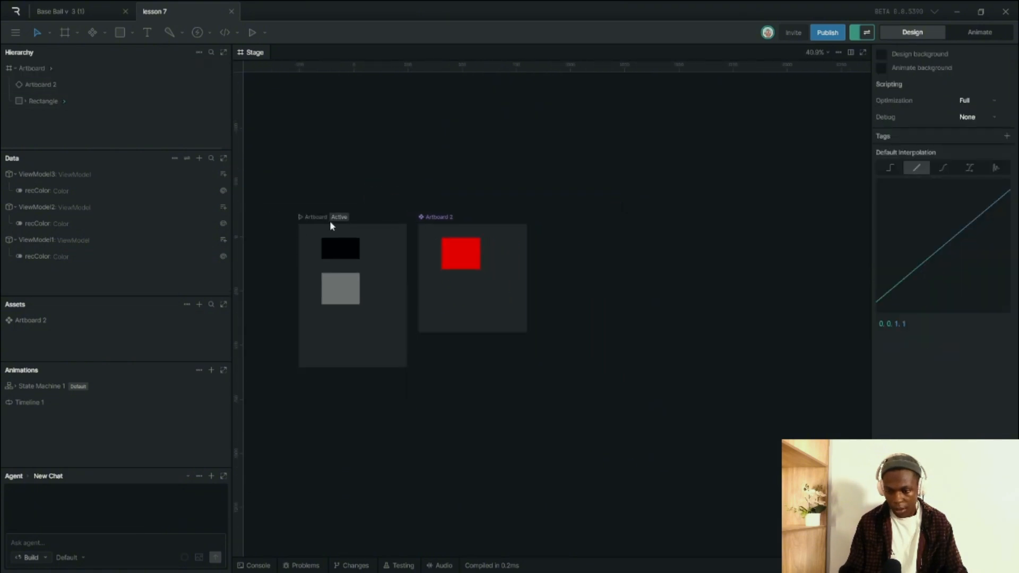
pyautogui.moveTo(319, 216); pyautogui.dragTo(594, 215)
pyautogui.click(657, 348)
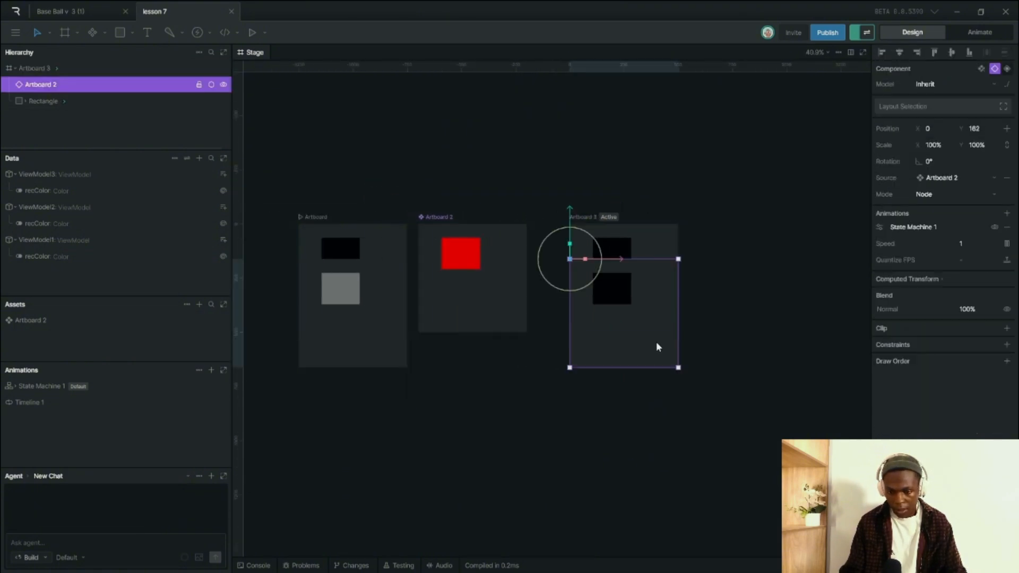
pyautogui.press('Delete')
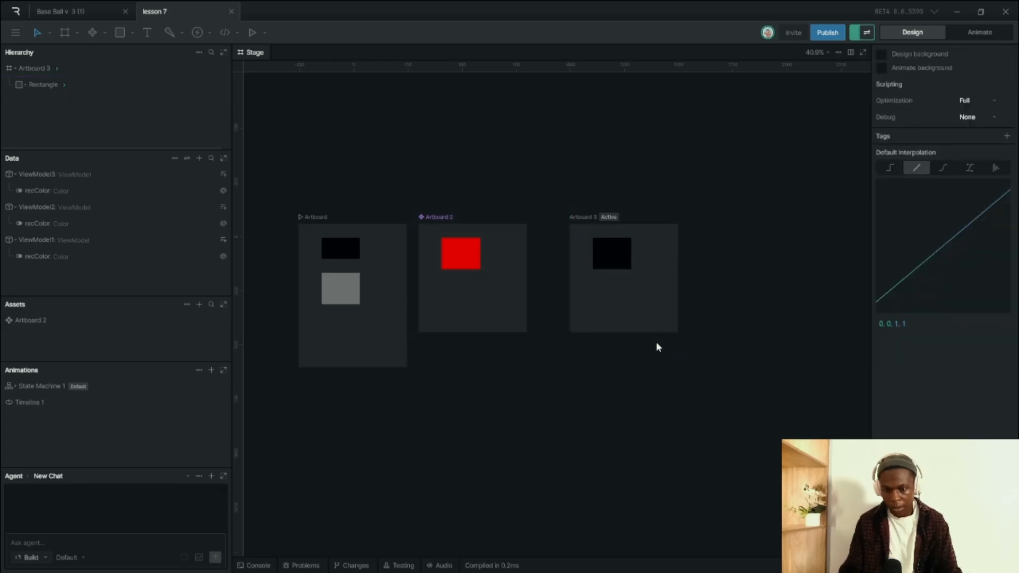
# - Check the nested component's model setting against the model assigned to the original artboard
pyautogui.click(351, 308)
pyautogui.click(371, 250)
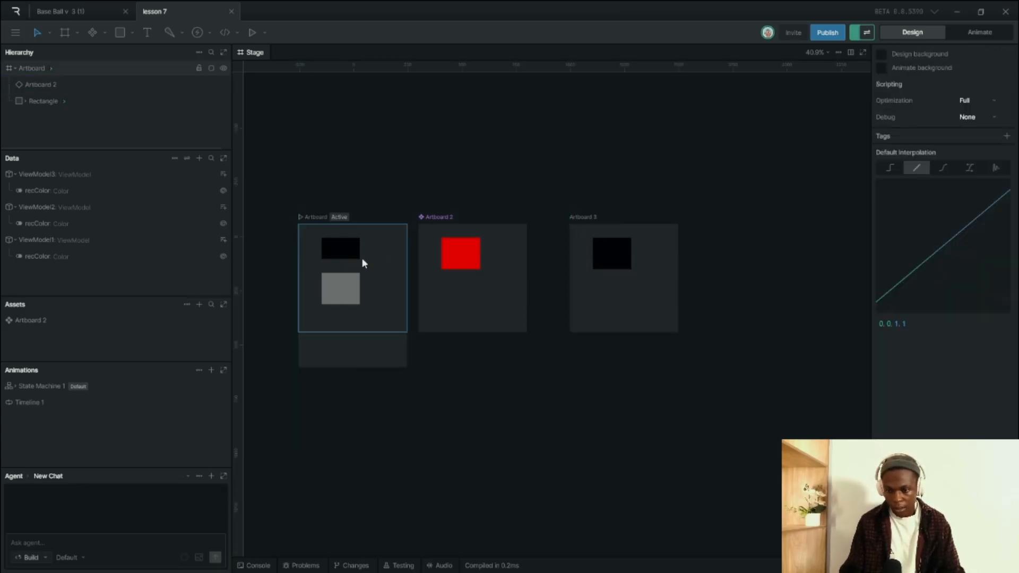
pyautogui.scroll(6, 362, 262)
pyautogui.click(440, 377)
pyautogui.scroll(-3, 371, 310)
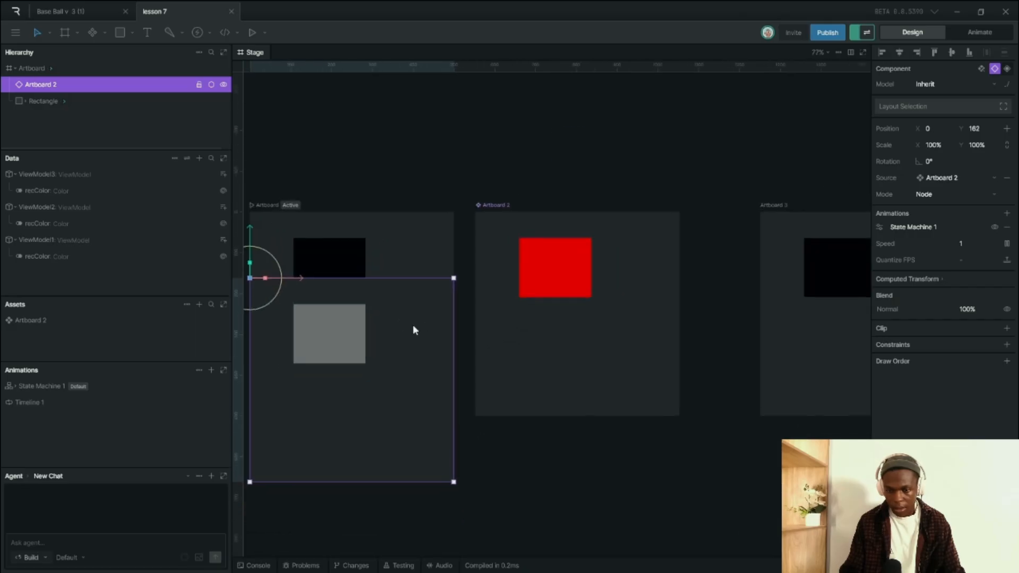
pyautogui.click(385, 235)
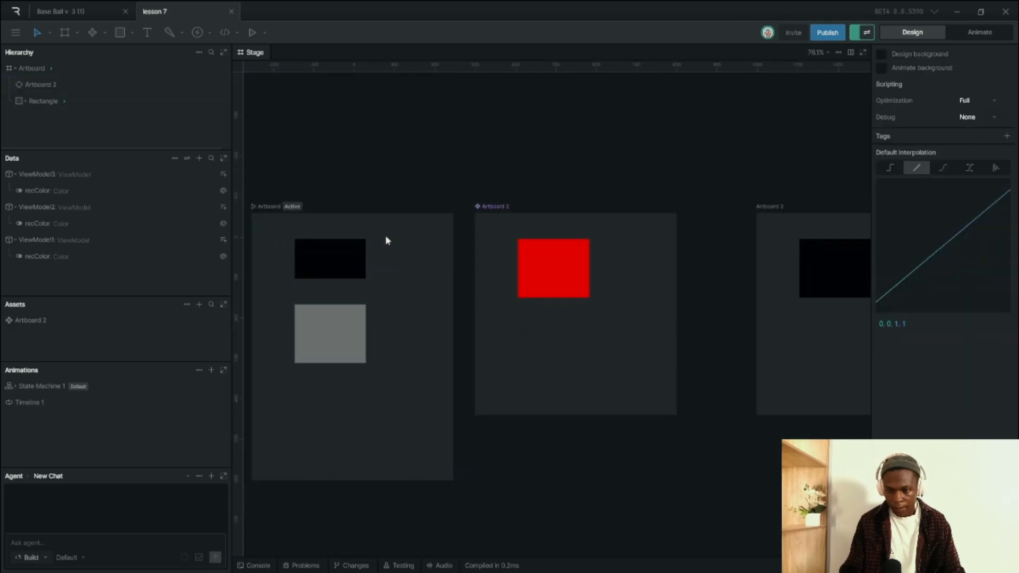
pyautogui.click(267, 206)
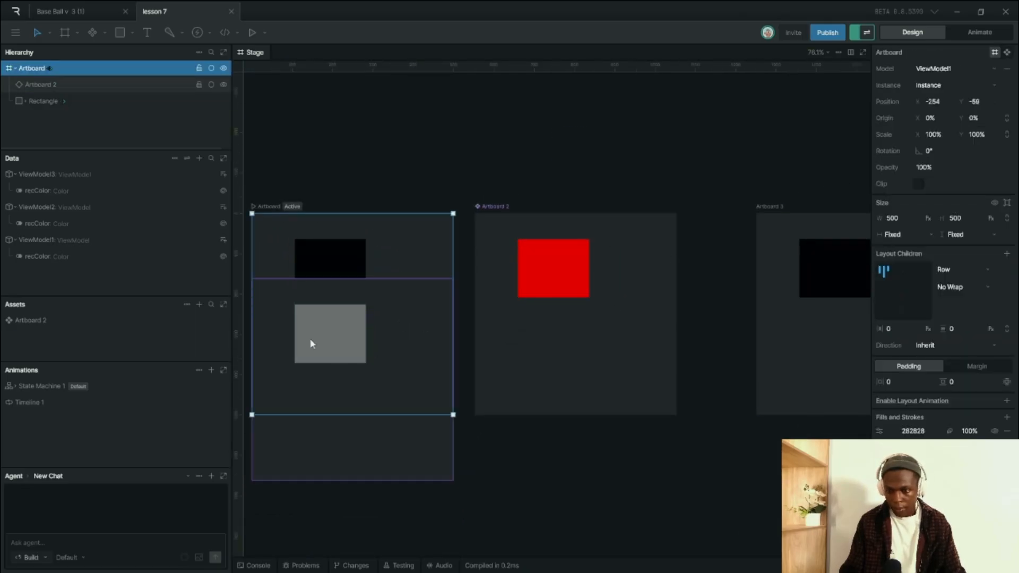
pyautogui.click(407, 251)
# - Update the fill color bind of Artboard 3's rectangle to ViewModel3's recColor property
pyautogui.click(786, 227)
pyautogui.scroll(-7, 676, 301)
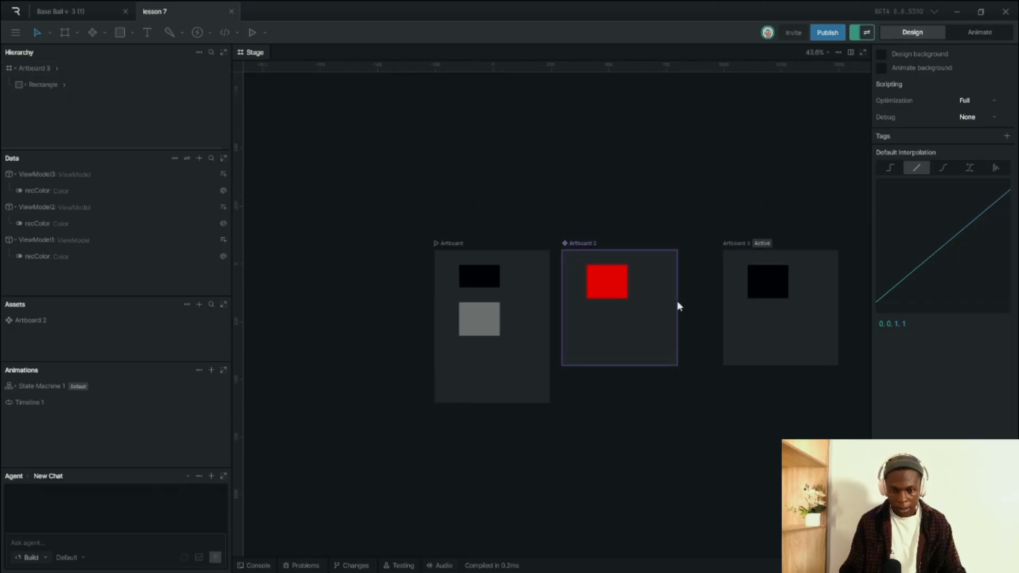
pyautogui.scroll(7, 805, 301)
pyautogui.click(539, 240)
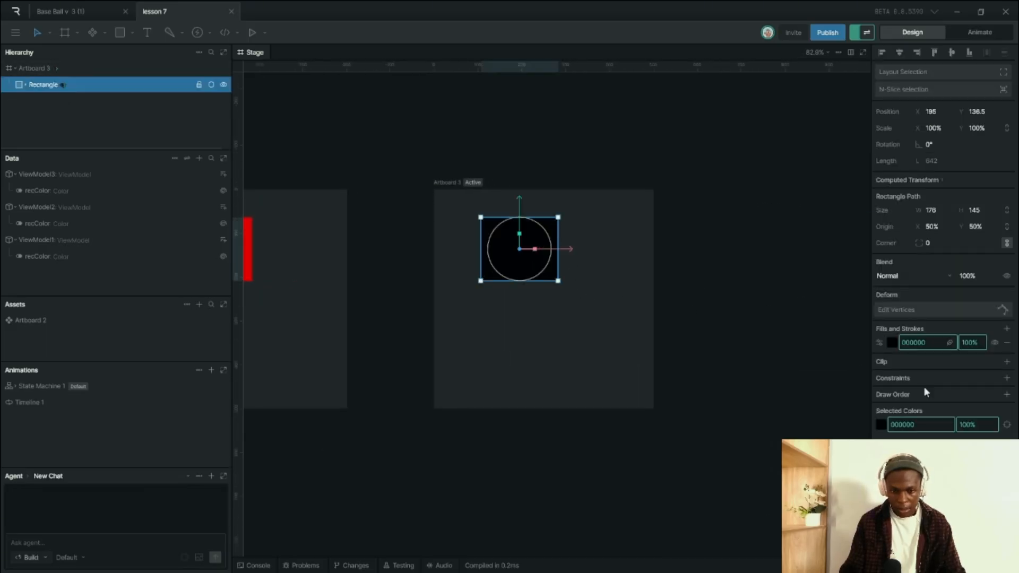
pyautogui.rightClick(925, 342)
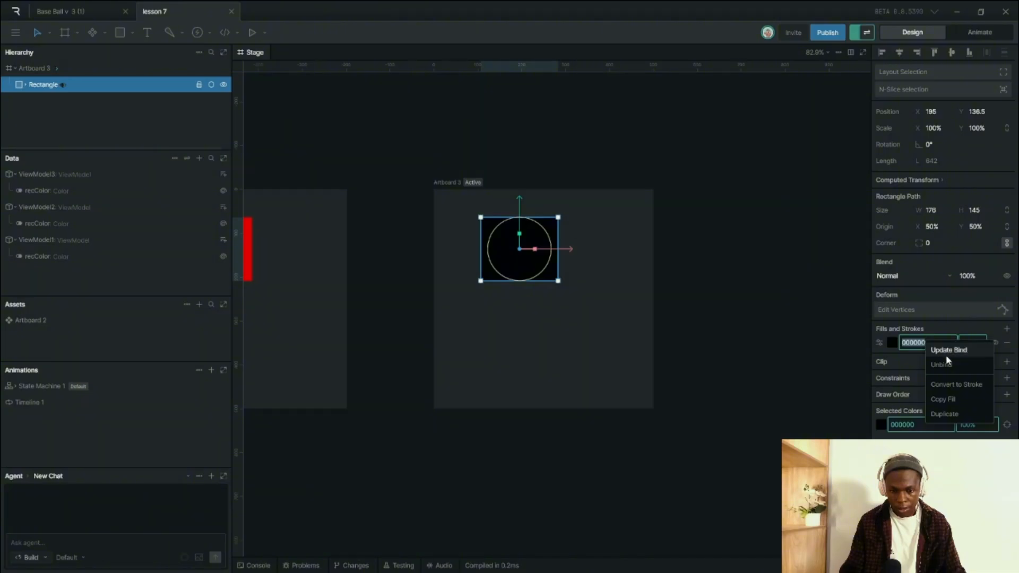
pyautogui.click(946, 354)
pyautogui.click(821, 362)
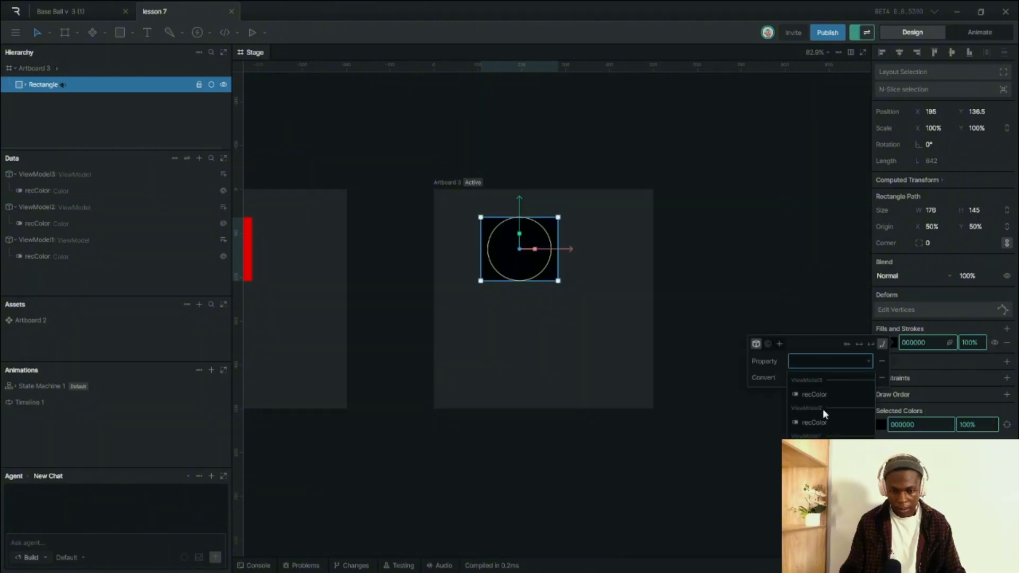
pyautogui.click(824, 395)
pyautogui.click(738, 422)
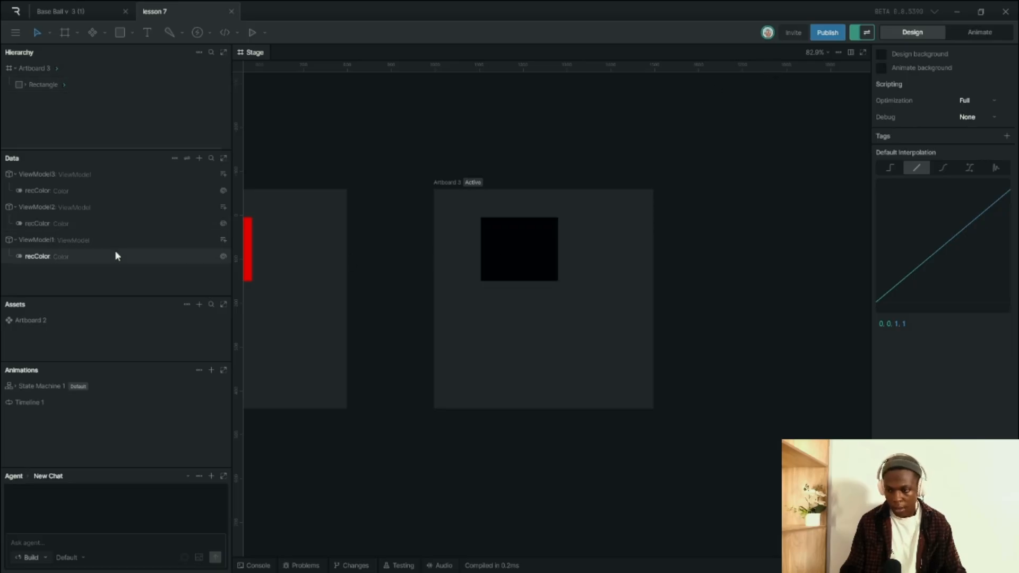
# - Preview the bound data values for Artboard 3, compare the three artboards, and turn the preview off
pyautogui.click(186, 158)
pyautogui.scroll(-5, 510, 304)
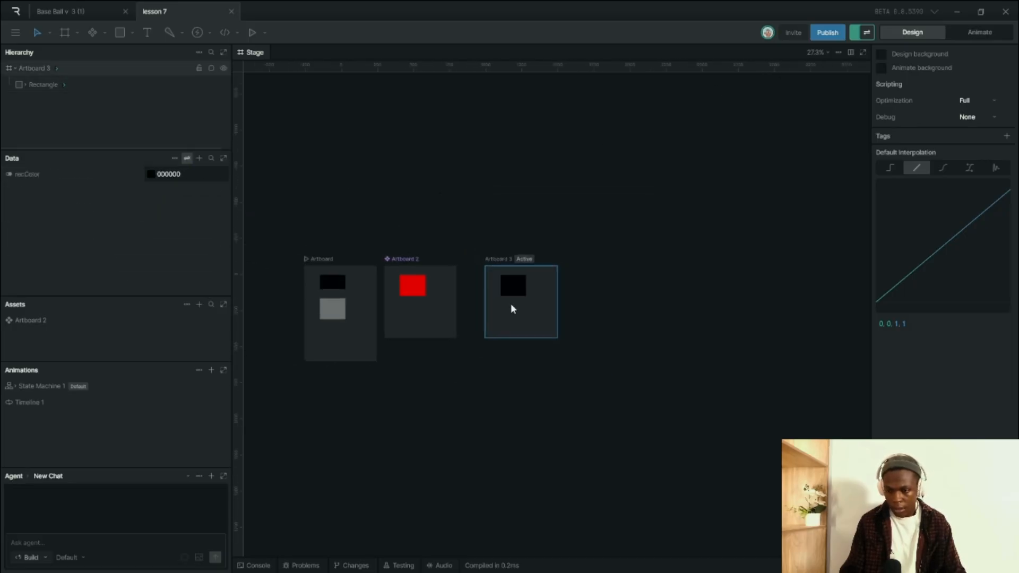
pyautogui.scroll(4, 301, 308)
pyautogui.scroll(-2, 301, 308)
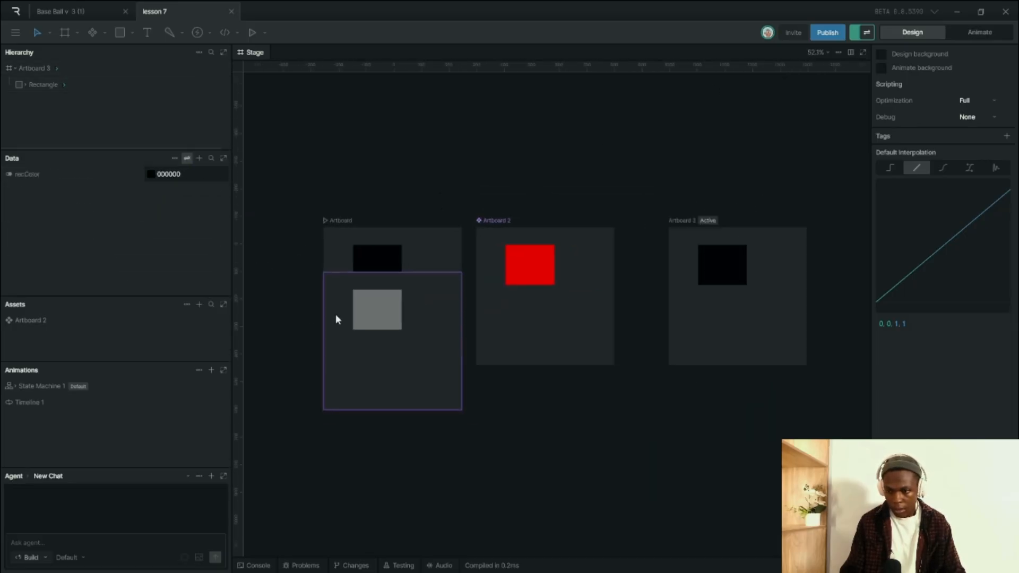
pyautogui.click(187, 159)
# - Set the instance color of ViewModel3's recColor property to a teal green
pyautogui.click(65, 172)
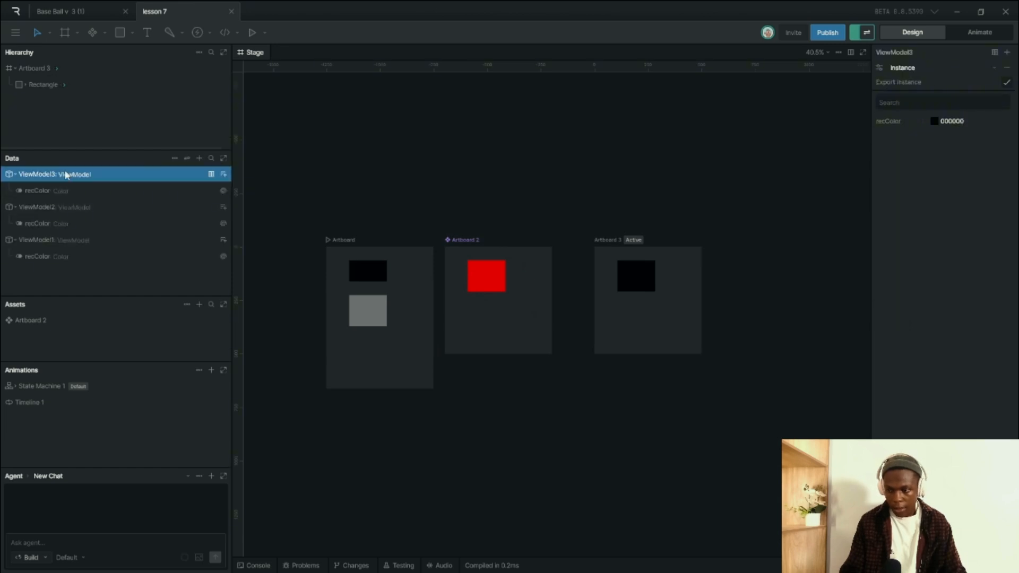
pyautogui.click(49, 192)
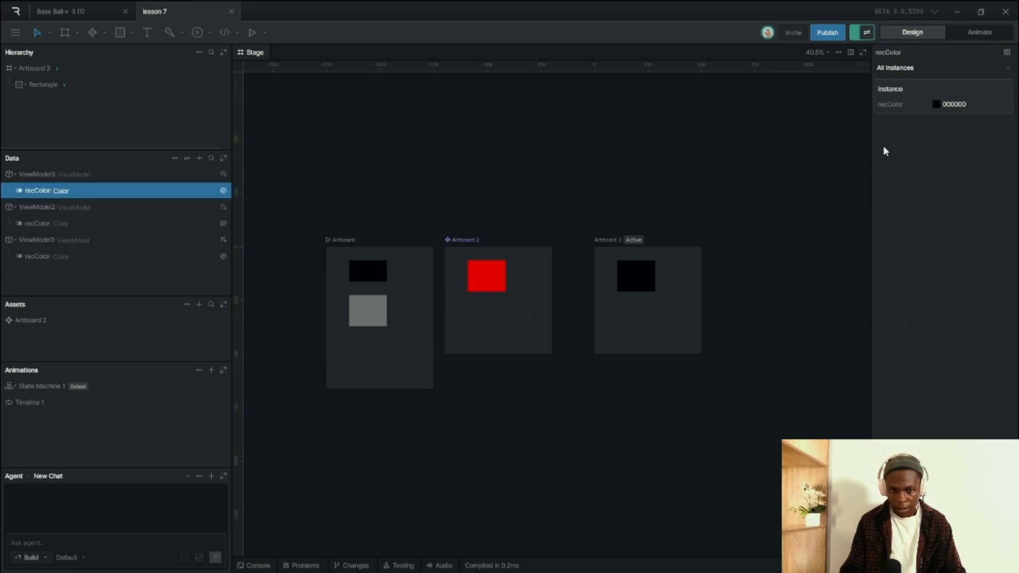
pyautogui.click(936, 104)
pyautogui.click(824, 205)
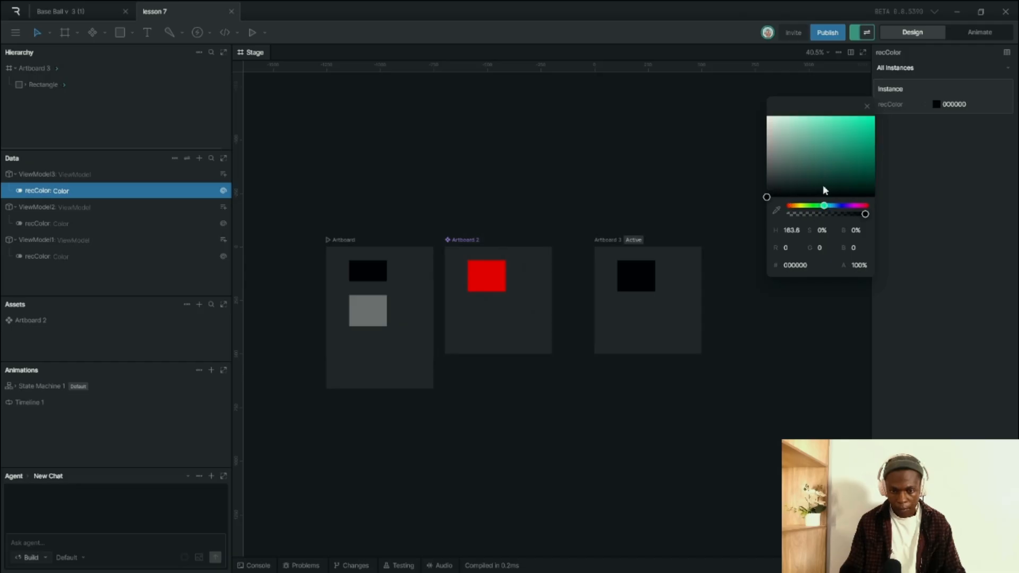
pyautogui.moveTo(828, 152); pyautogui.dragTo(849, 129)
pyautogui.click(708, 384)
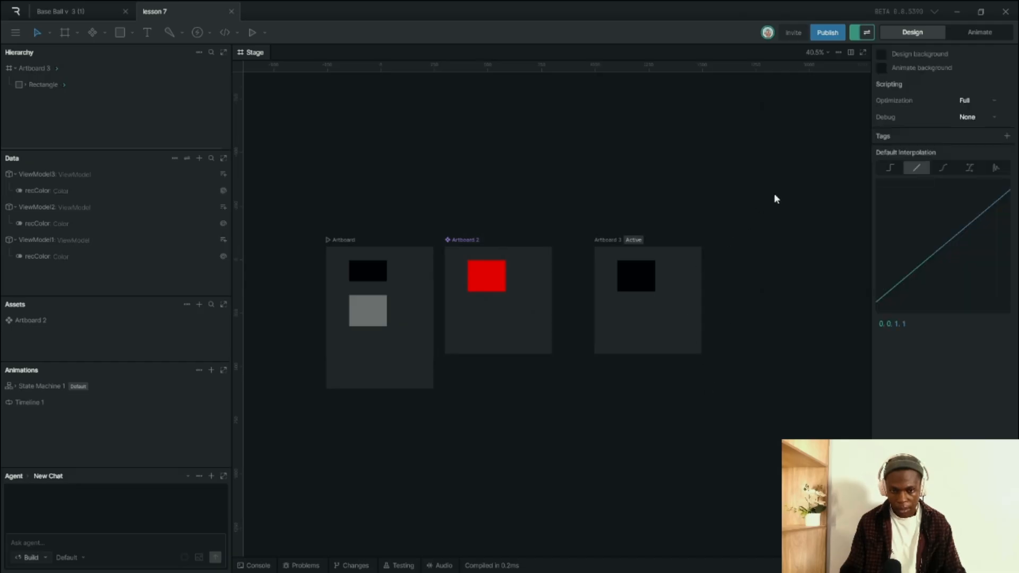
# - Reapply ViewModel3's recColor as the bound property for the fill of Artboard 3's rectangle
pyautogui.click(639, 285)
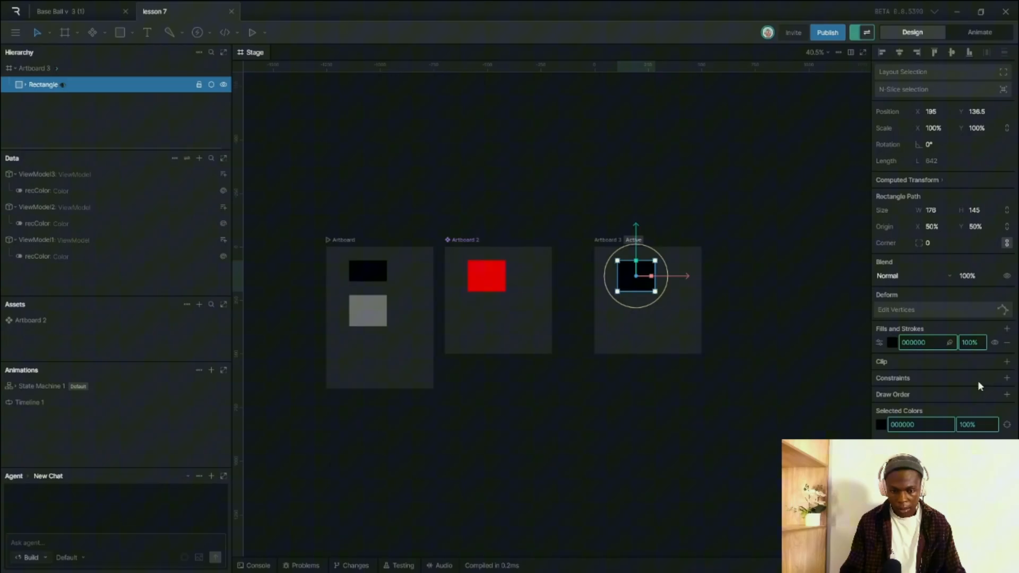
pyautogui.rightClick(920, 342)
pyautogui.click(944, 346)
pyautogui.click(828, 362)
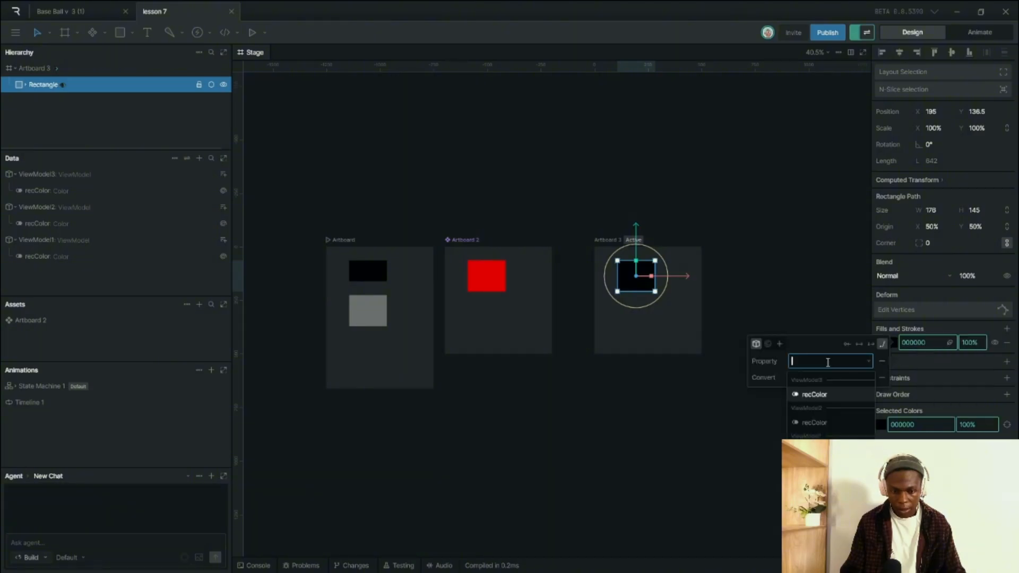
pyautogui.click(815, 393)
pyautogui.click(695, 400)
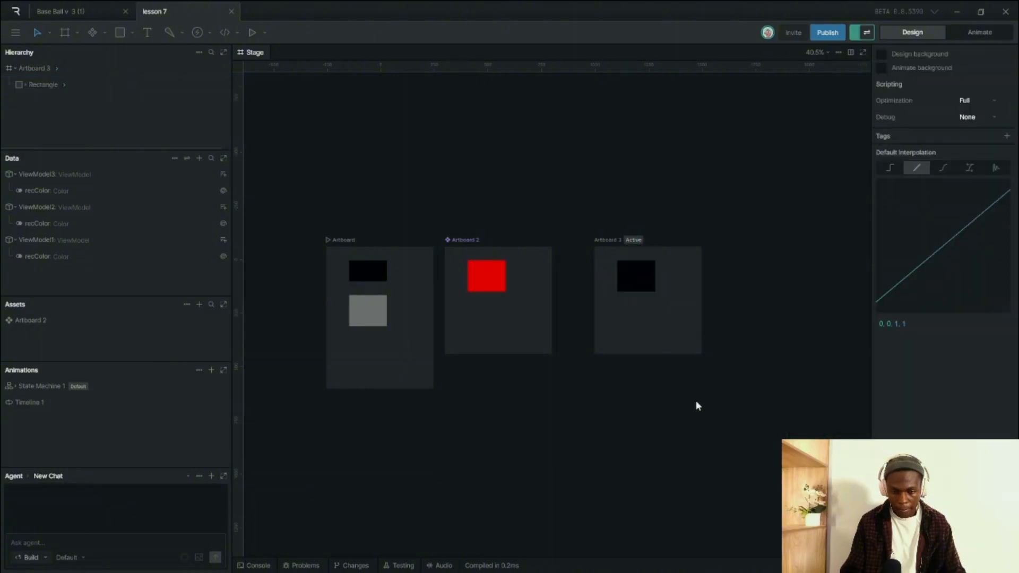
# - Assign ViewModel3 as the model of Artboard 3
pyautogui.scroll(3, 720, 311)
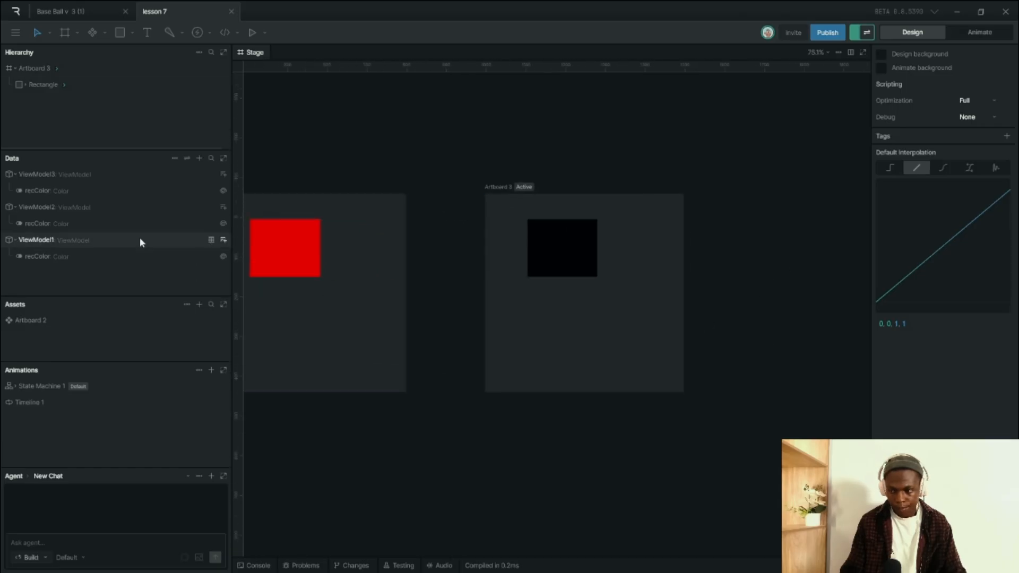
pyautogui.click(526, 187)
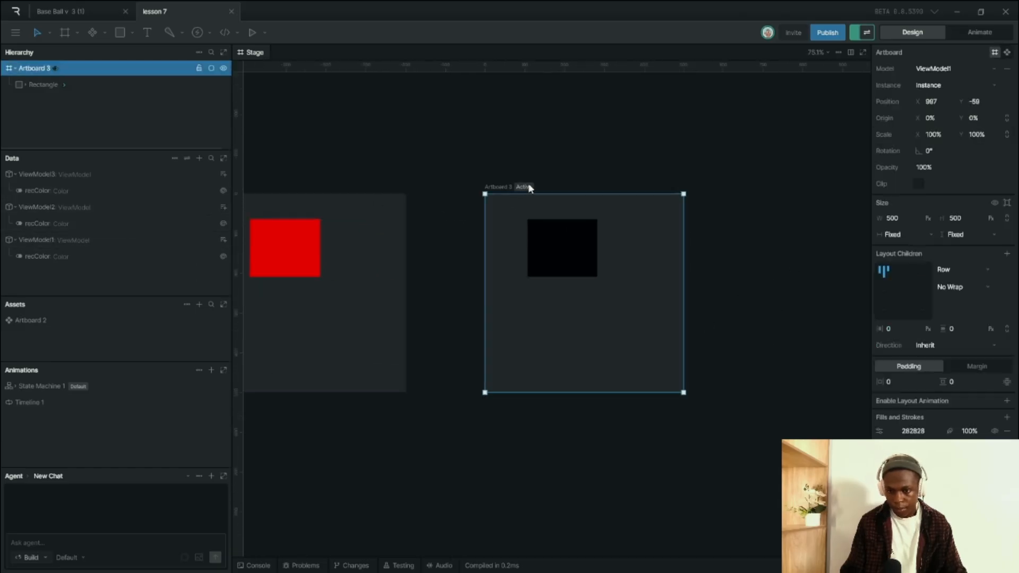
pyautogui.click(952, 68)
pyautogui.click(951, 86)
pyautogui.click(807, 184)
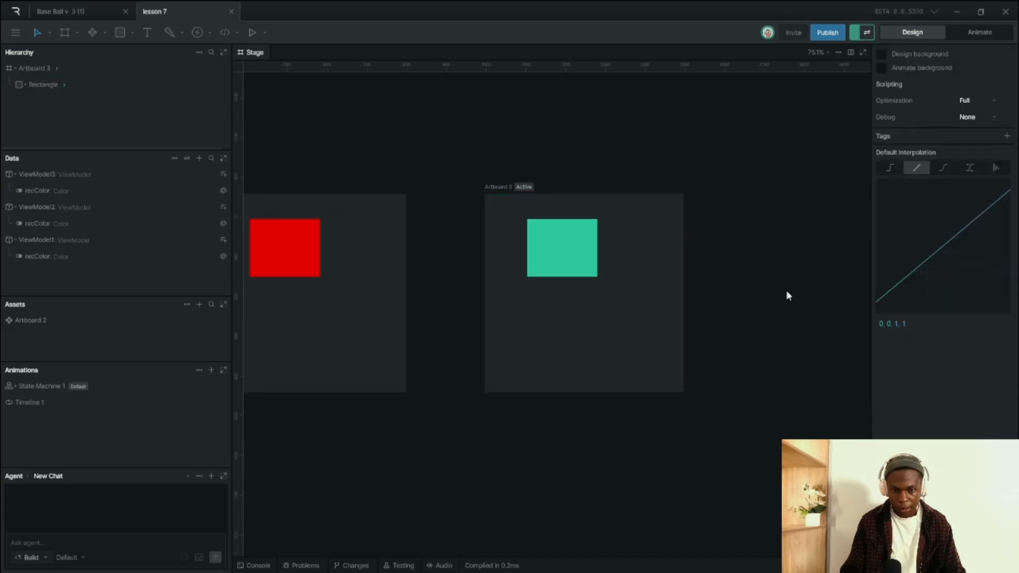
# - Examine the original artboard's nested component and model settings, and select its black rectangle to check the bound fill
pyautogui.scroll(-6, 768, 323)
pyautogui.scroll(3, 747, 340)
pyautogui.click(355, 247)
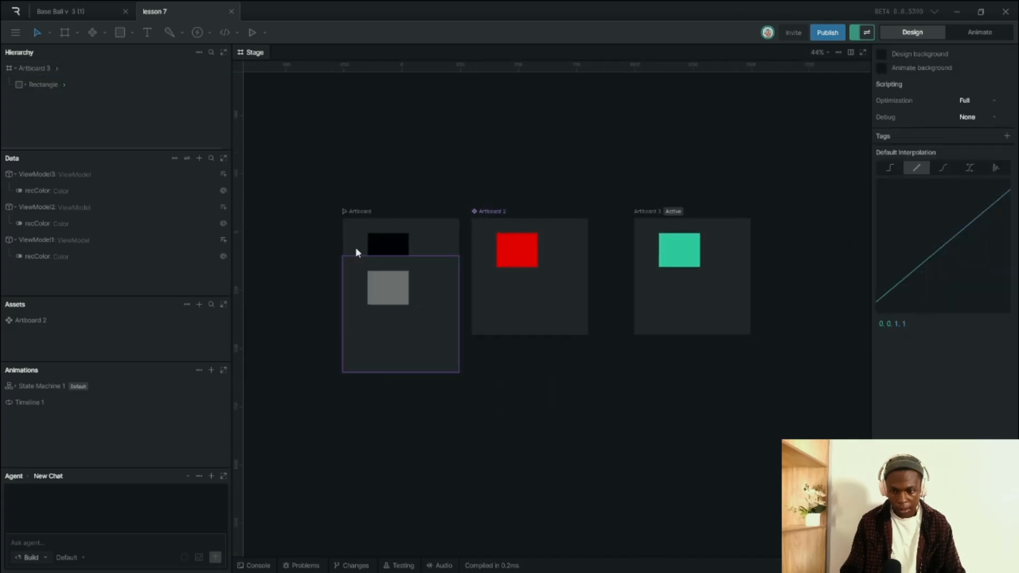
pyautogui.click(419, 288)
pyautogui.click(415, 233)
pyautogui.click(352, 211)
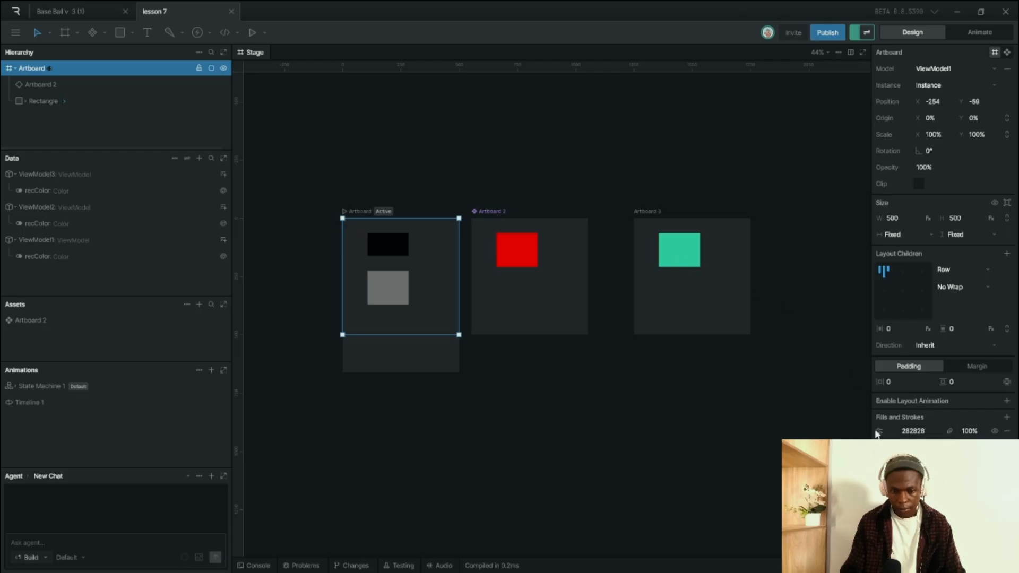
pyautogui.click(400, 235)
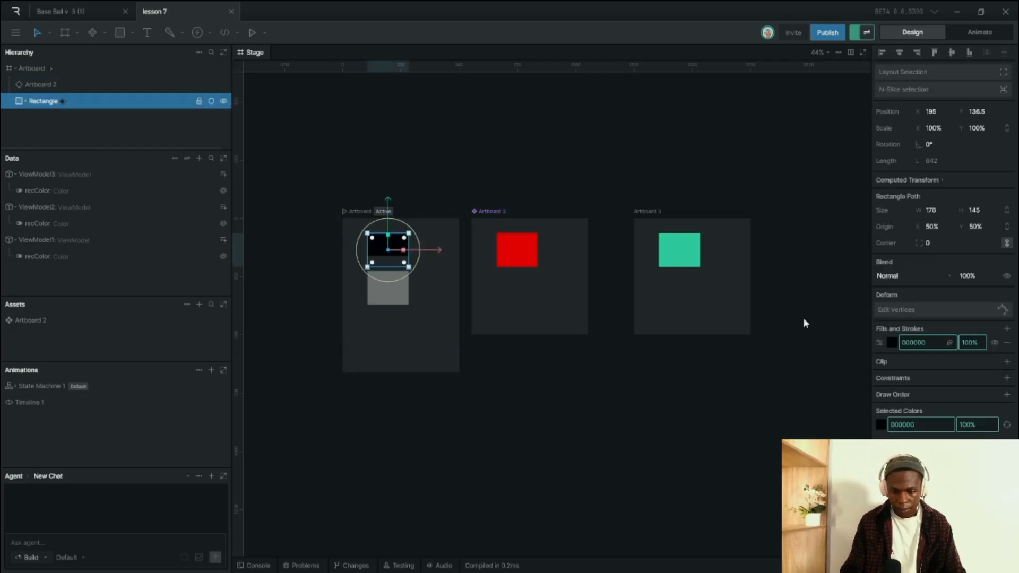
# - Check the data bind settings on the fill of the original artboard's black rectangle
pyautogui.rightClick(914, 343)
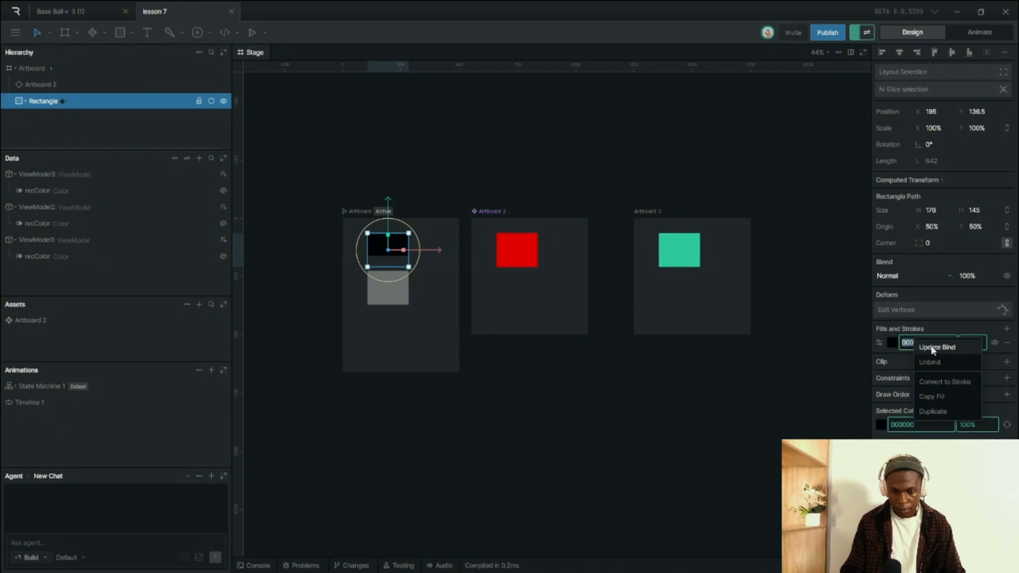
pyautogui.click(926, 347)
pyautogui.click(656, 384)
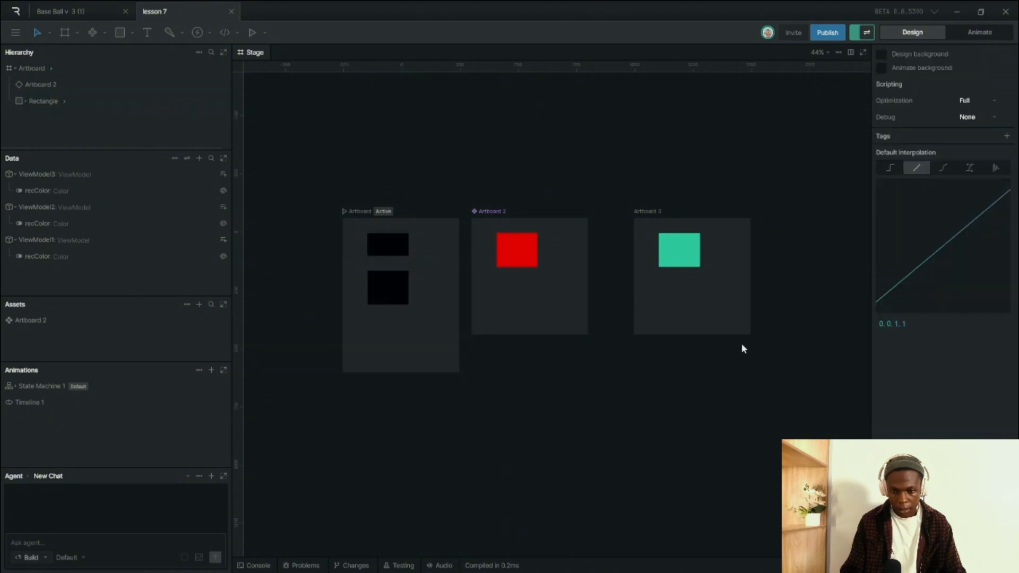
# - Inspect Artboard 3's model and the recColor bind on its rectangle's fill, including the relative bind option
pyautogui.scroll(4, 780, 244)
pyautogui.scroll(-10, 785, 357)
pyautogui.scroll(8, 786, 357)
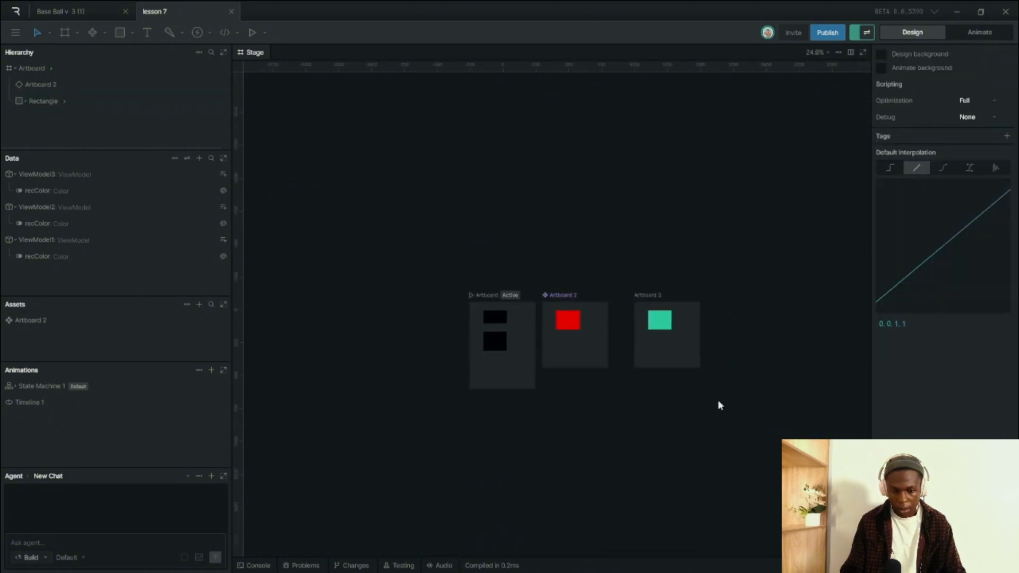
pyautogui.scroll(-4, 572, 292)
pyautogui.scroll(3, 772, 251)
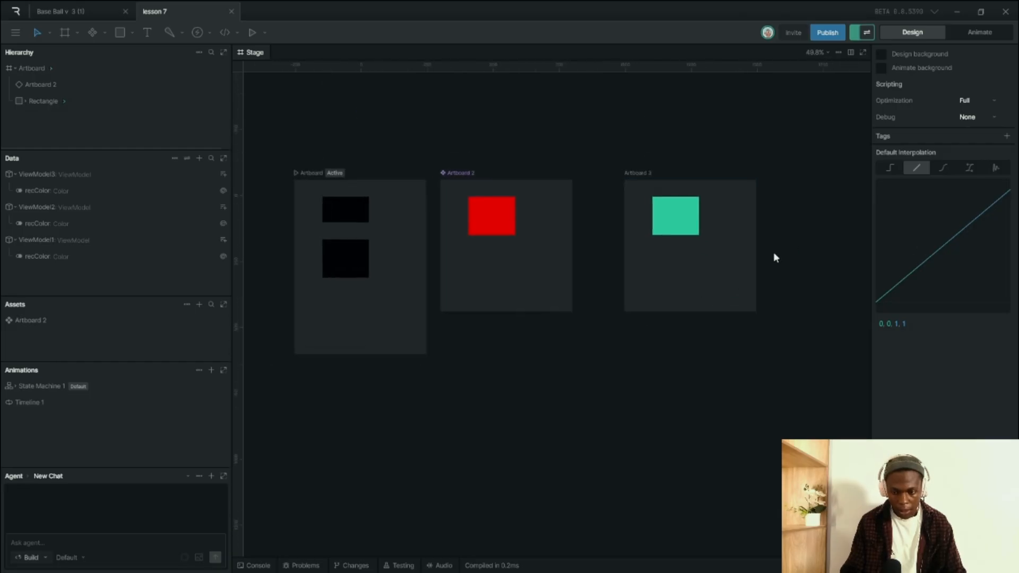
pyautogui.scroll(-2, 804, 278)
pyautogui.scroll(2, 804, 278)
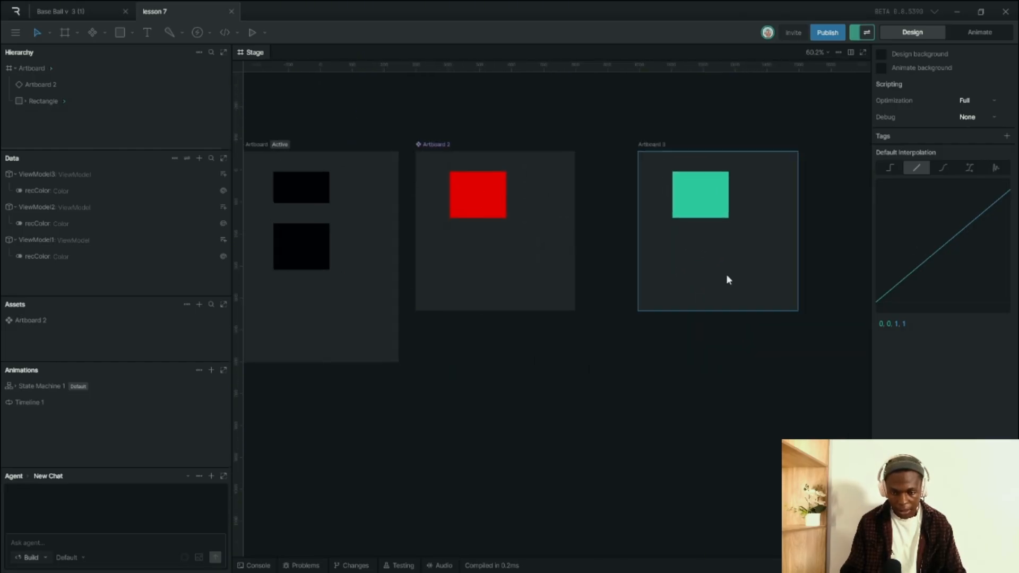
pyautogui.click(658, 145)
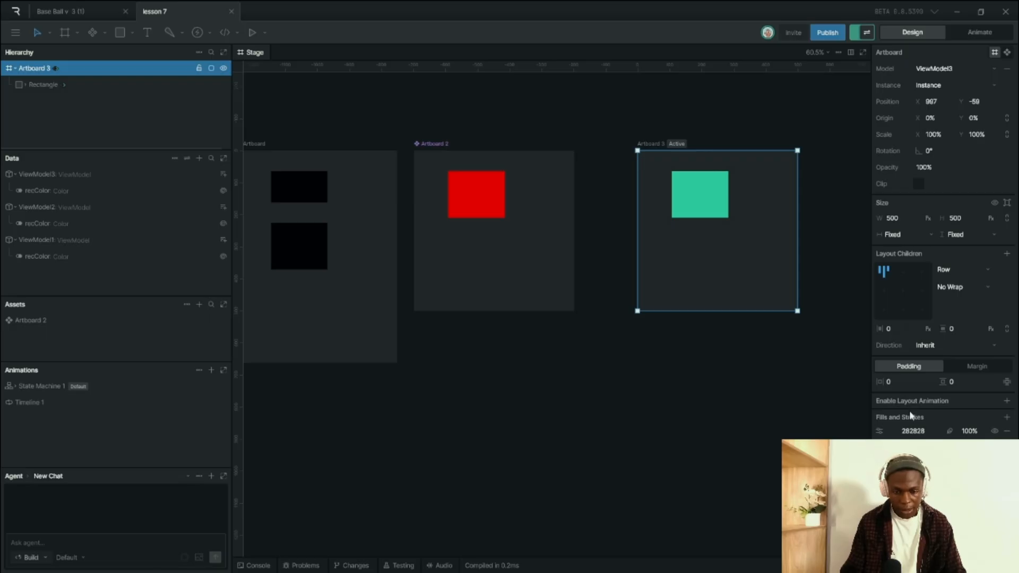
pyautogui.click(722, 212)
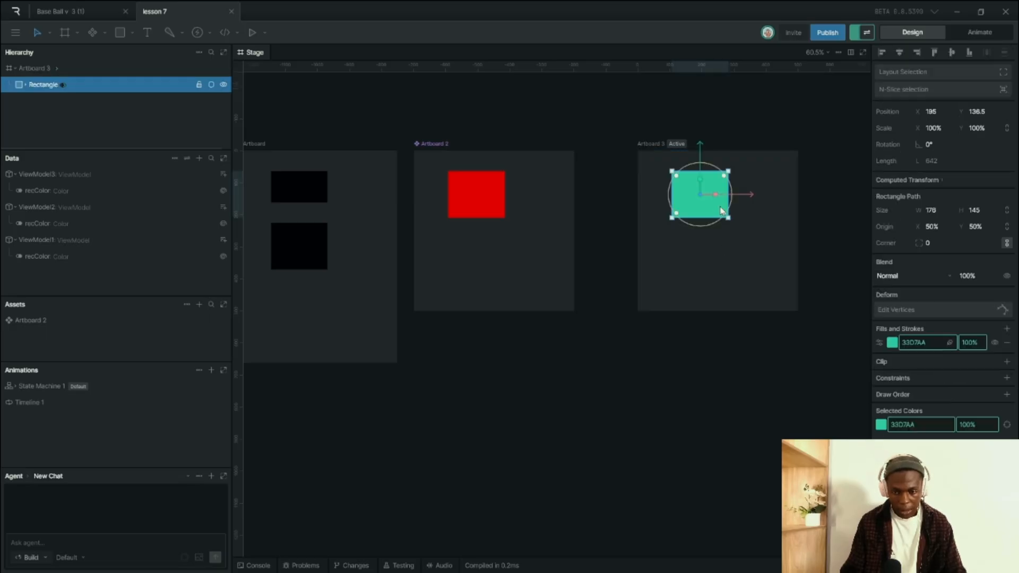
pyautogui.rightClick(918, 342)
pyautogui.click(935, 348)
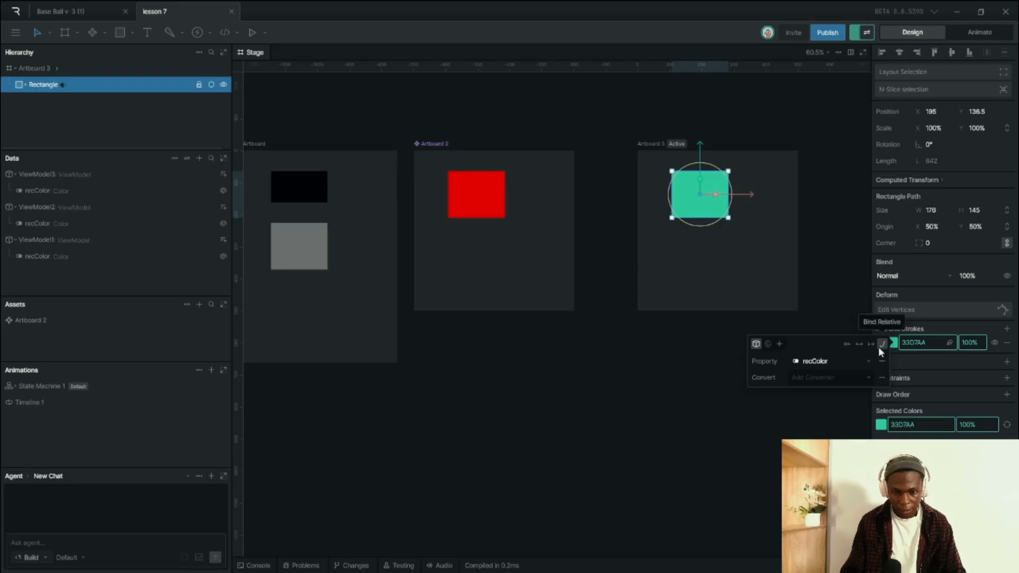
pyautogui.click(834, 406)
# - Turn Artboard 3 into a component
pyautogui.click(664, 144)
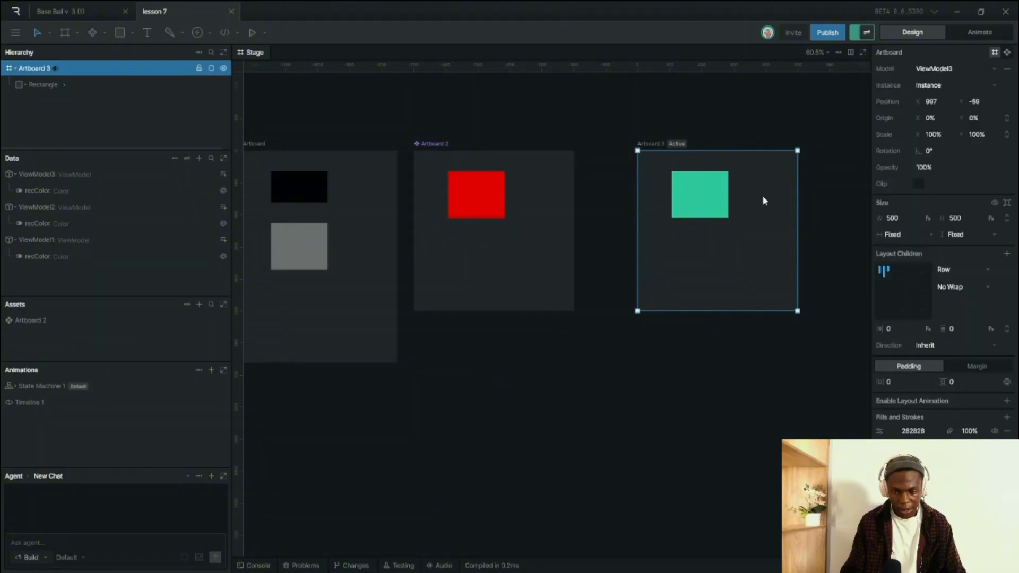
pyautogui.scroll(-1, 789, 272)
pyautogui.scroll(3, 629, 211)
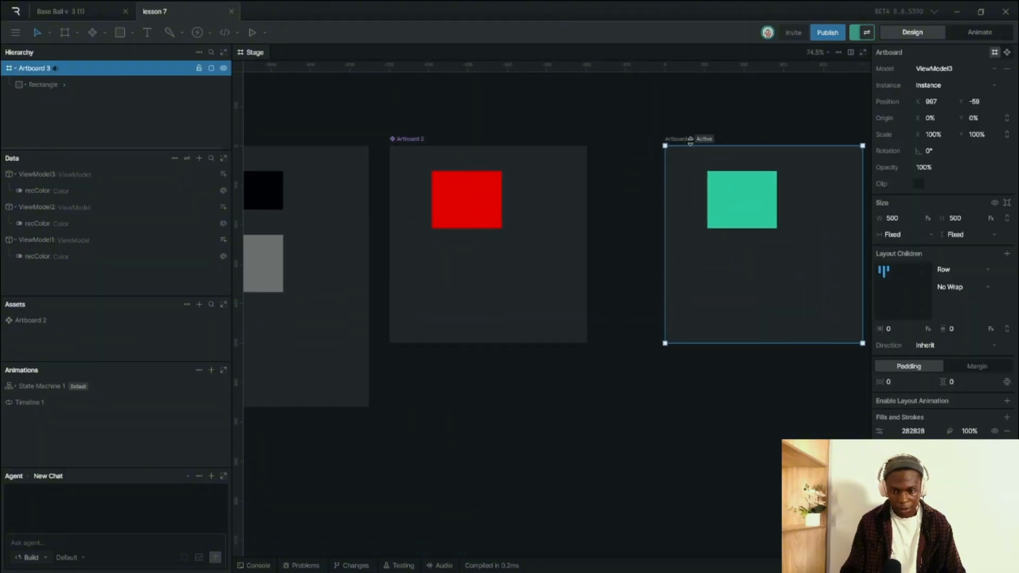
pyautogui.scroll(-8, 719, 166)
pyautogui.scroll(4, 684, 166)
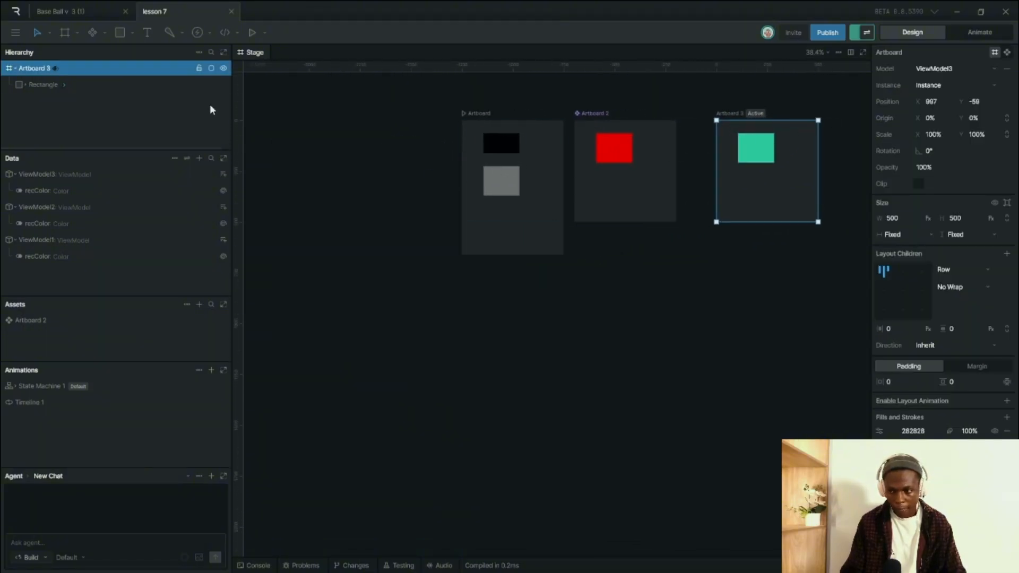
pyautogui.click(1007, 52)
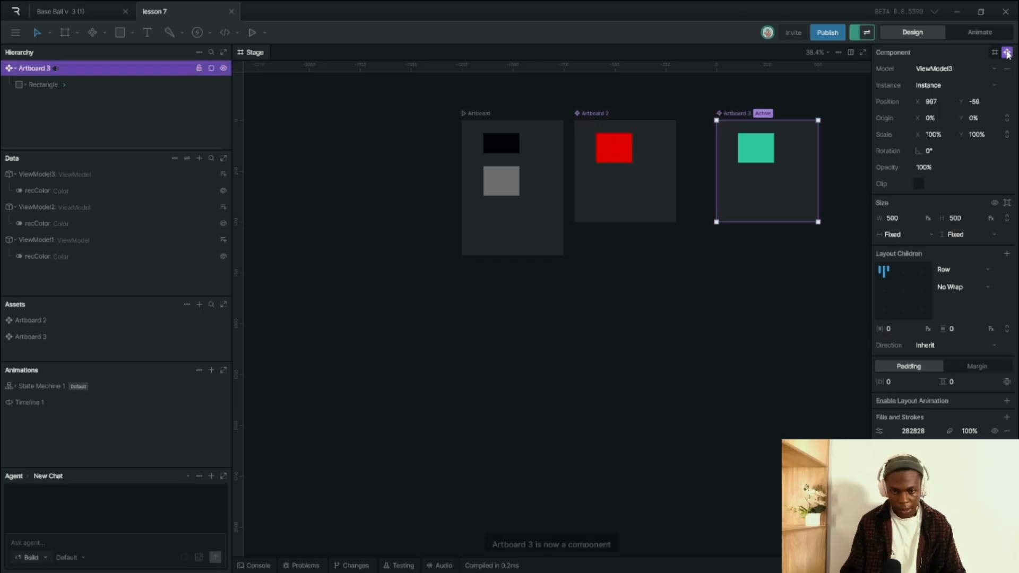
# - Nest the Artboard 3 component inside the original artboard at about X 187, Y 258
pyautogui.scroll(3, 528, 159)
pyautogui.scroll(-4, 512, 137)
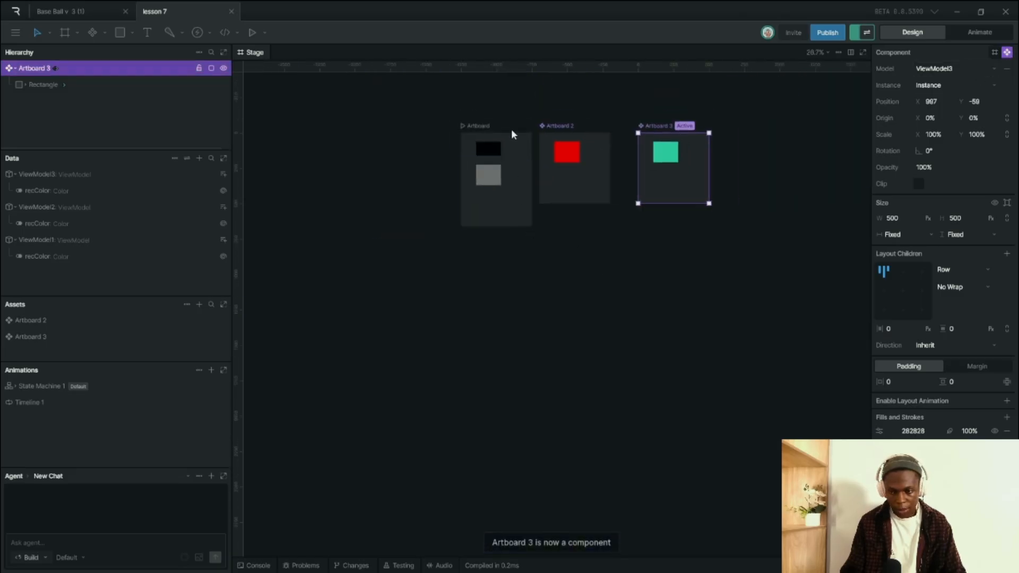
pyautogui.scroll(1, 505, 146)
pyautogui.scroll(1, 706, 135)
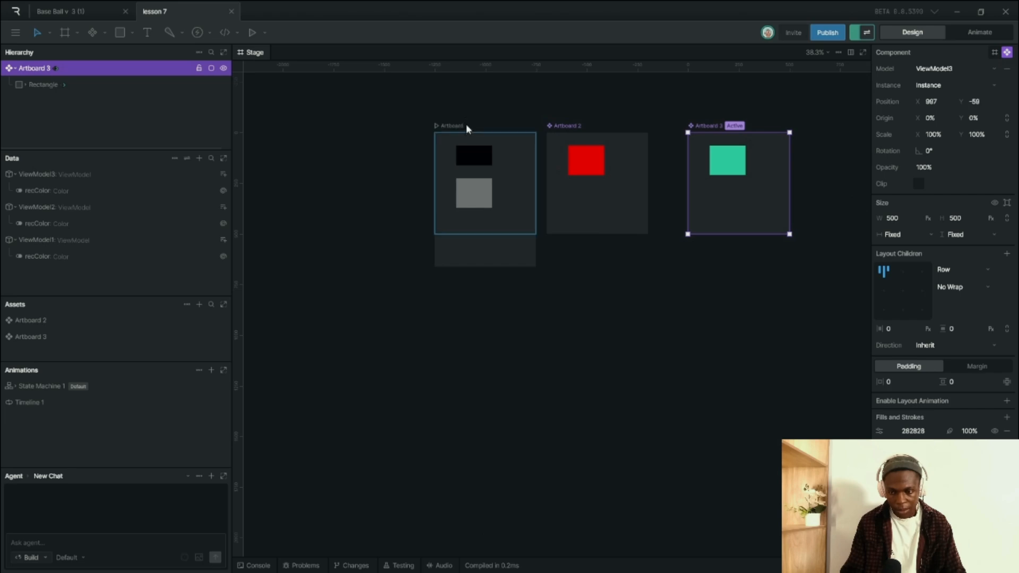
pyautogui.click(467, 125)
pyautogui.click(104, 33)
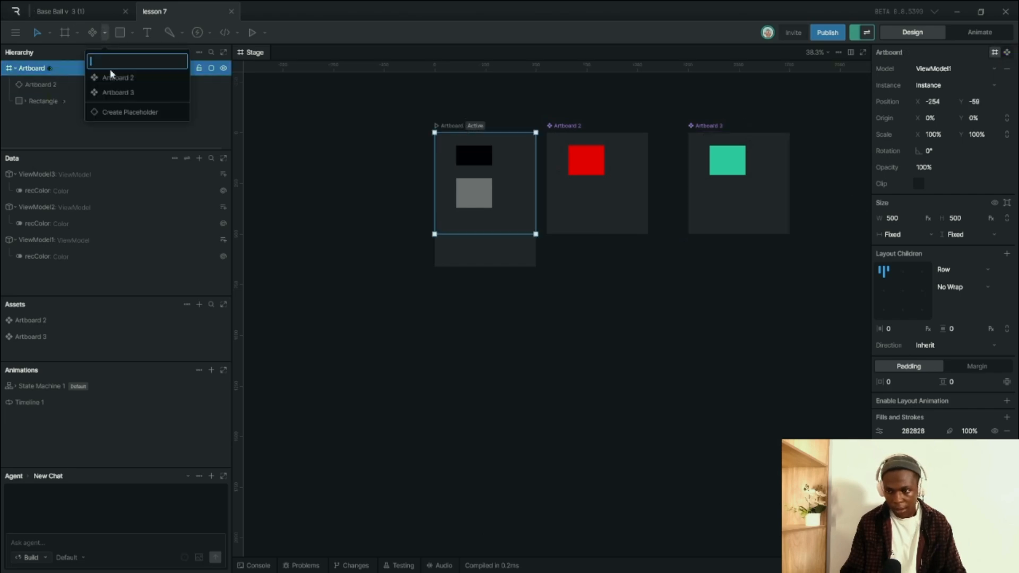
pyautogui.click(120, 91)
pyautogui.scroll(5, 464, 189)
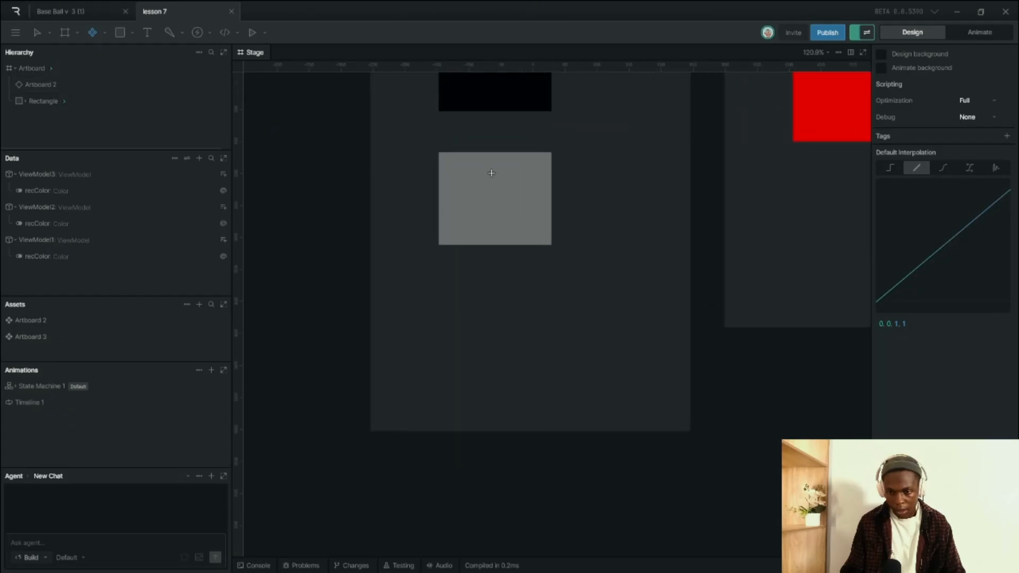
pyautogui.click(490, 171)
# - Move the nested Artboard 3 component horizontally to about X 26
pyautogui.scroll(-4, 483, 228)
pyautogui.scroll(4, 578, 241)
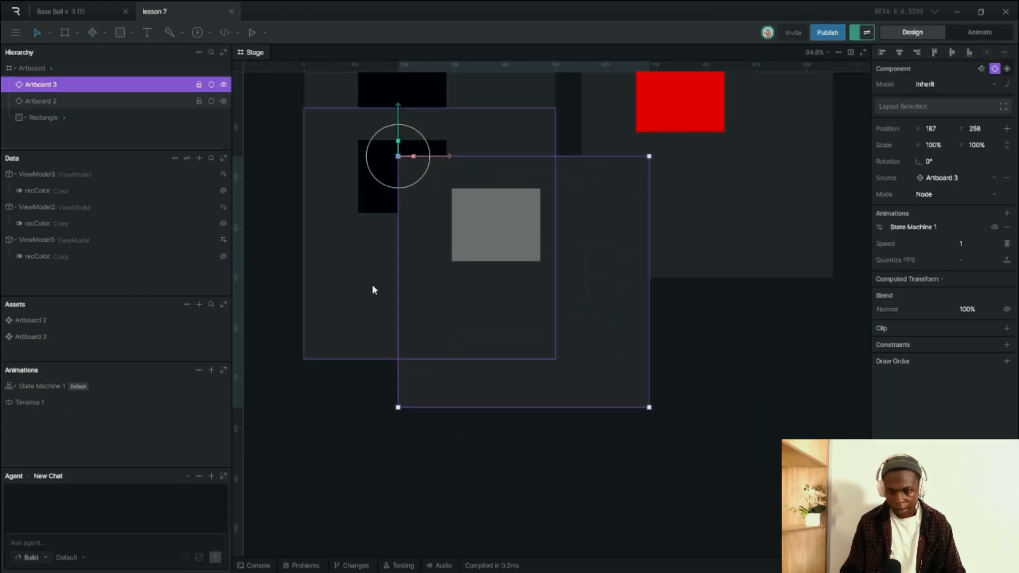
pyautogui.scroll(-2, 377, 265)
pyautogui.moveTo(447, 103); pyautogui.dragTo(367, 149)
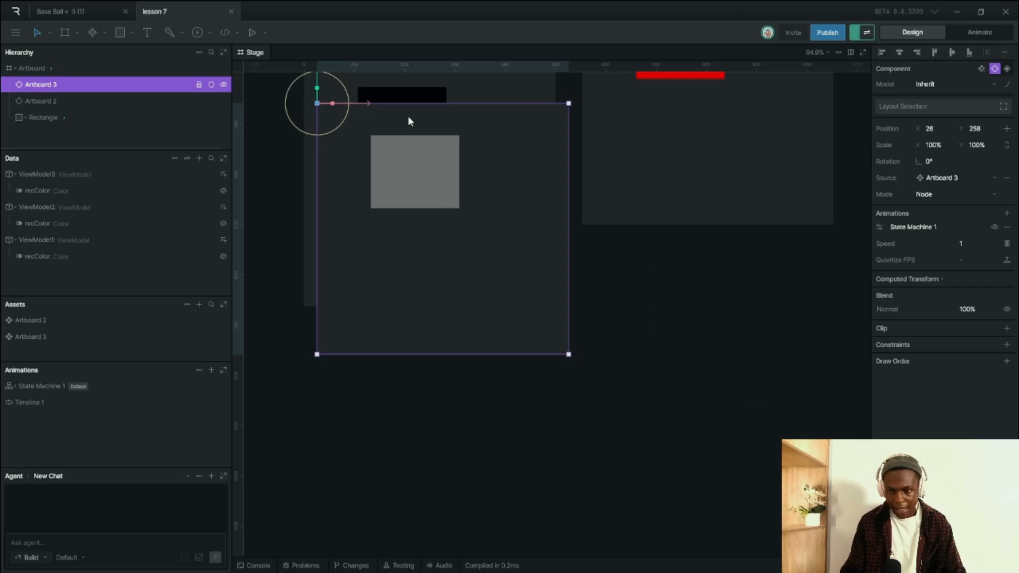
# - Compare the settings of the nested Artboard 2 and Artboard 3 components in the original artboard
pyautogui.scroll(-6, 407, 116)
pyautogui.scroll(4, 427, 122)
pyautogui.click(373, 127)
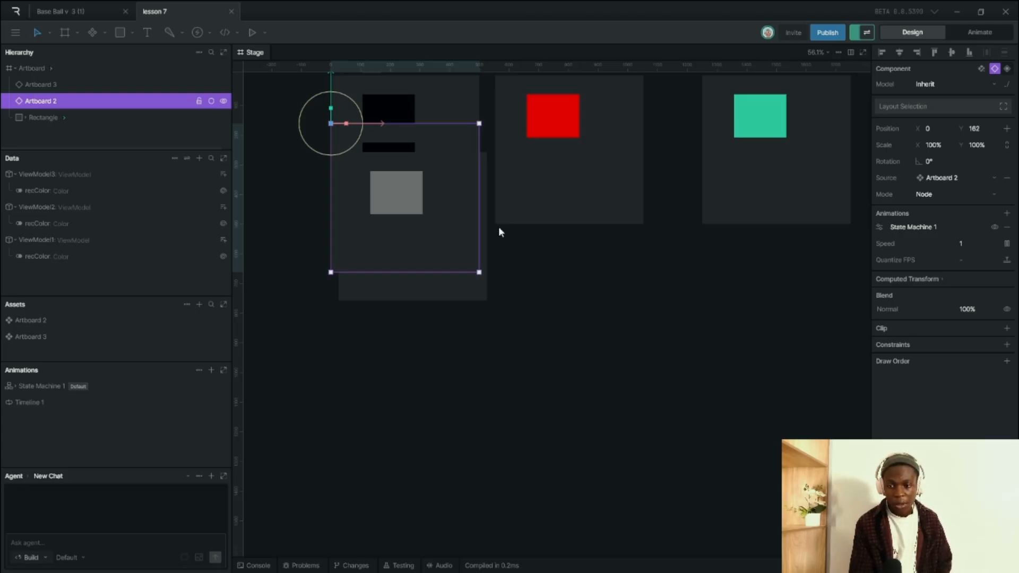
pyautogui.click(455, 207)
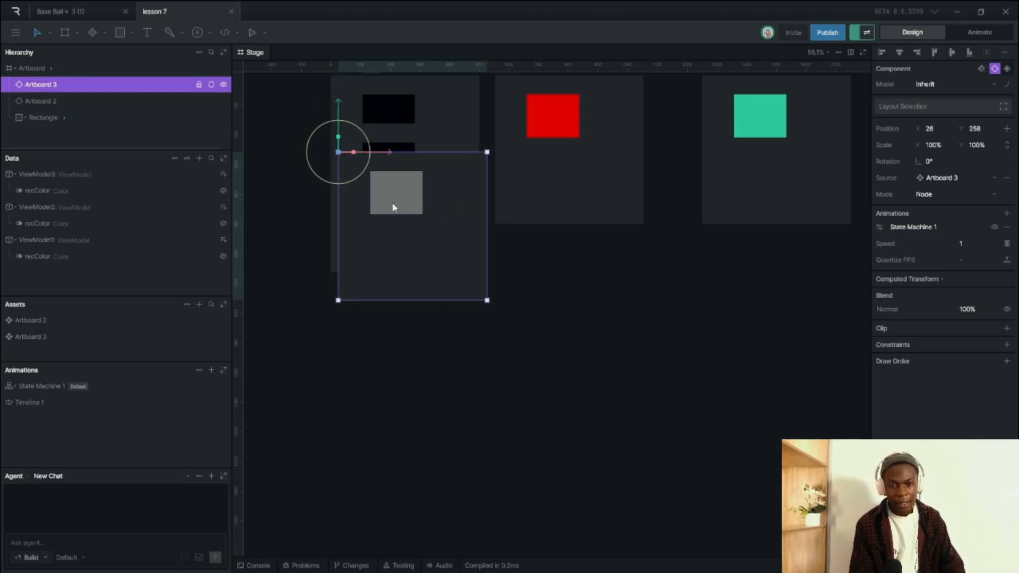
pyautogui.click(503, 352)
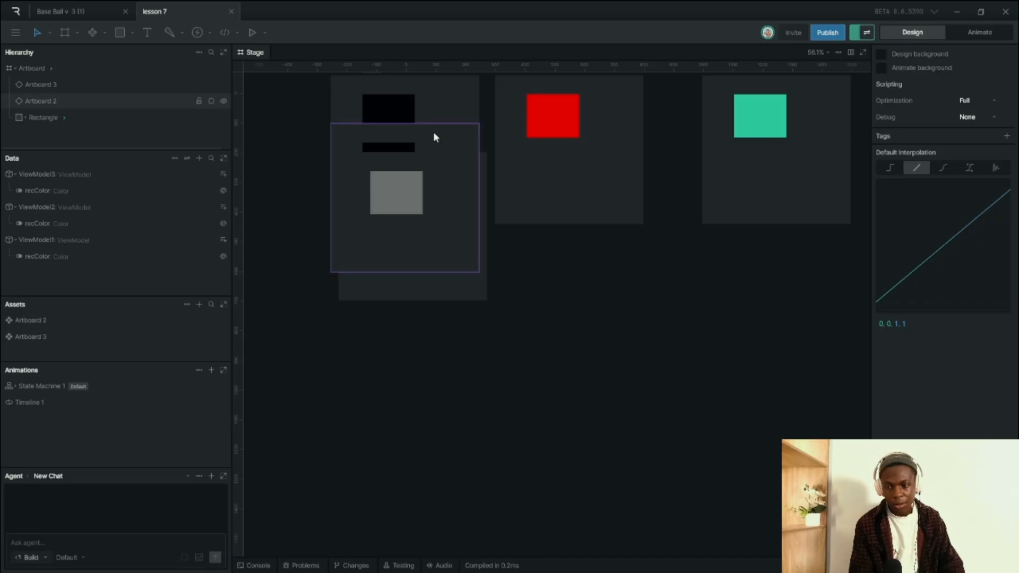
pyautogui.click(442, 136)
pyautogui.click(448, 233)
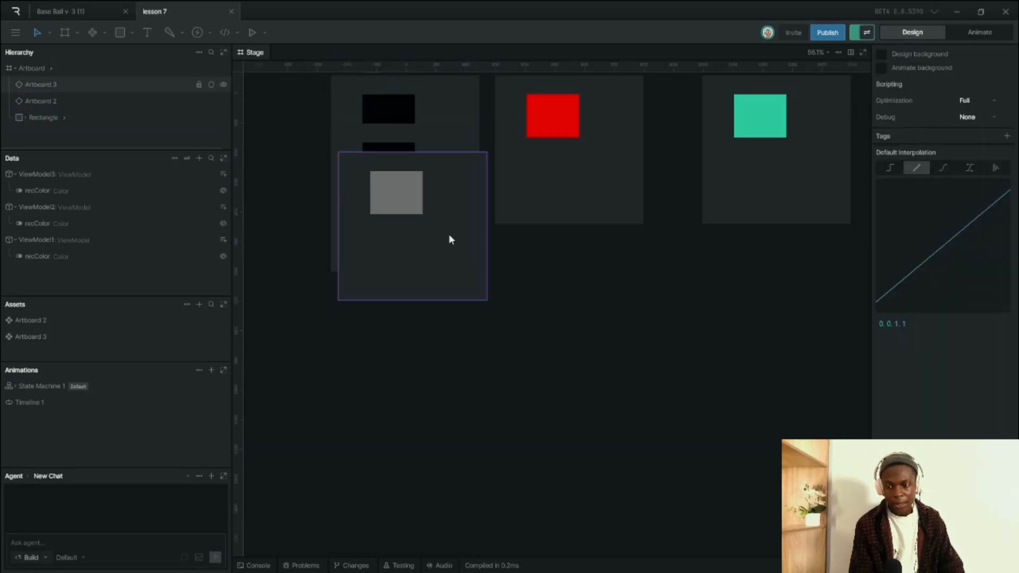
pyautogui.click(453, 235)
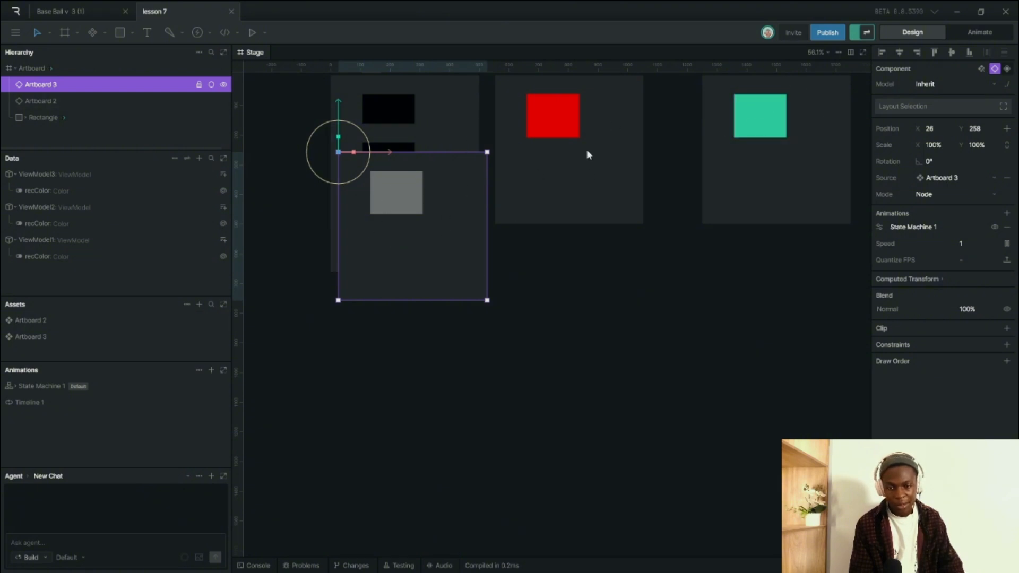
pyautogui.click(482, 116)
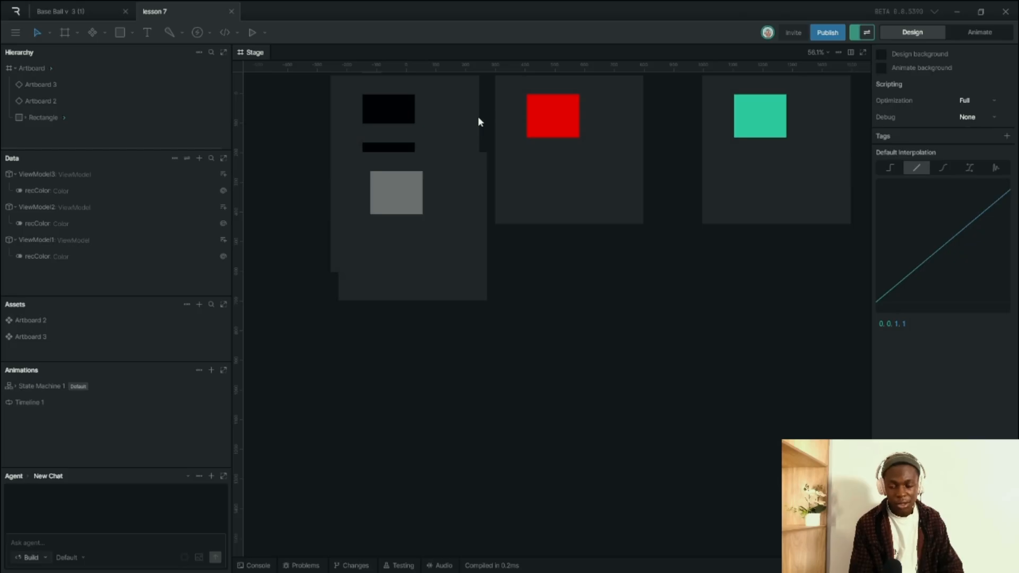
# - Switch the nested Artboard 3 to a stateful component and back to a regular component
pyautogui.click(460, 199)
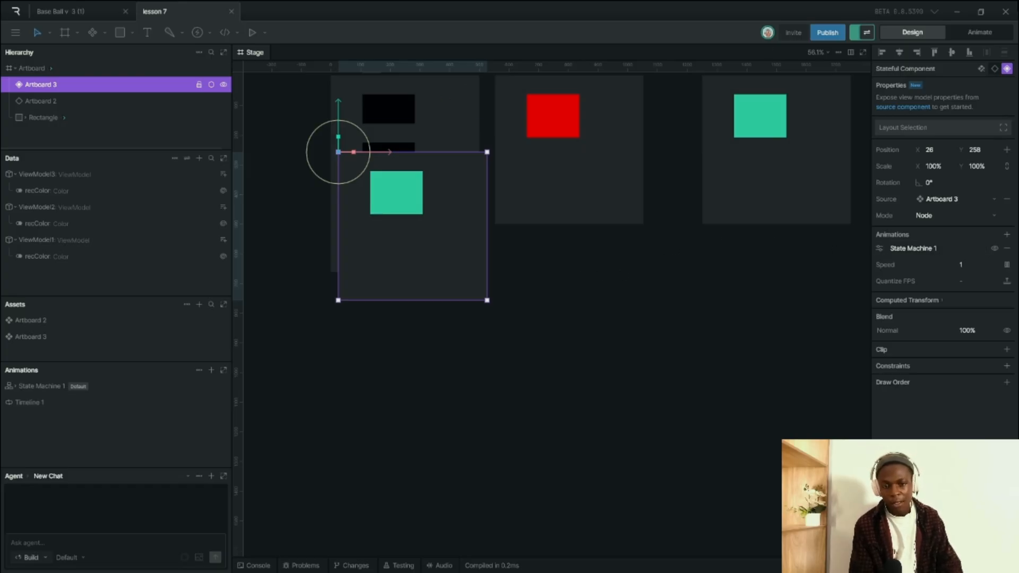
pyautogui.click(993, 72)
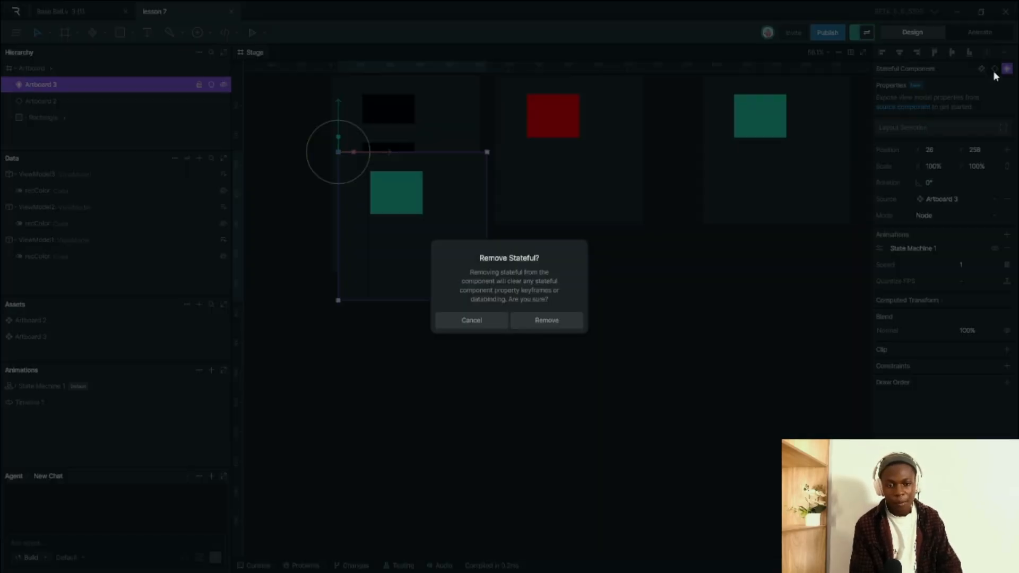
pyautogui.click(525, 316)
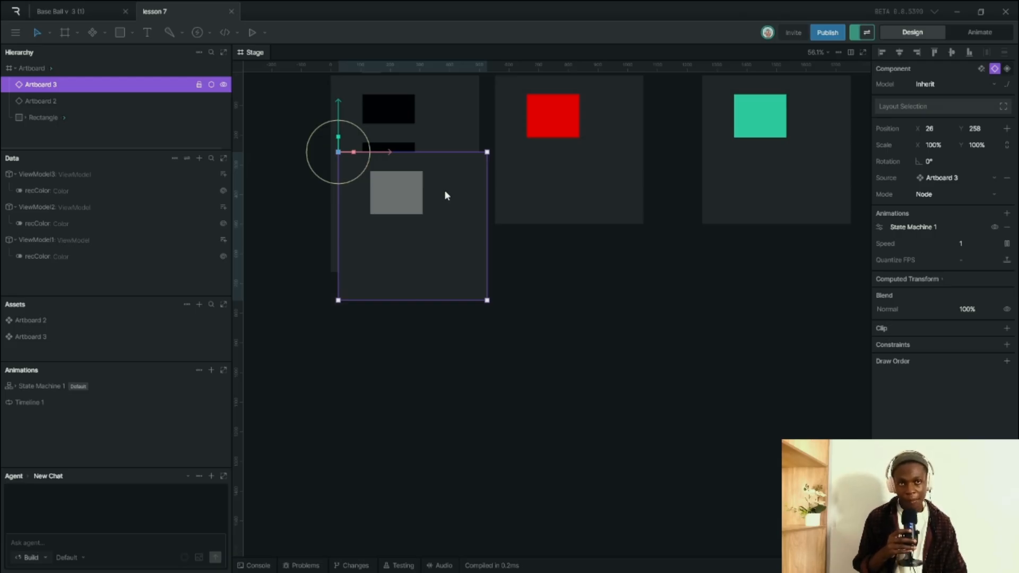
# - Convert all of the file's data binds to absolute
pyautogui.click(15, 33)
pyautogui.moveTo(69, 150)
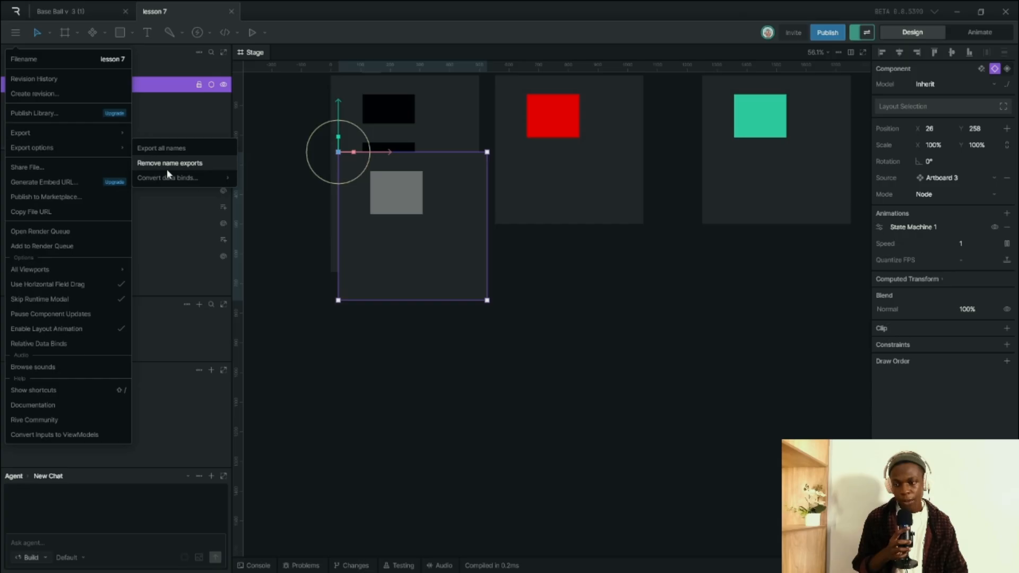
pyautogui.moveTo(228, 178)
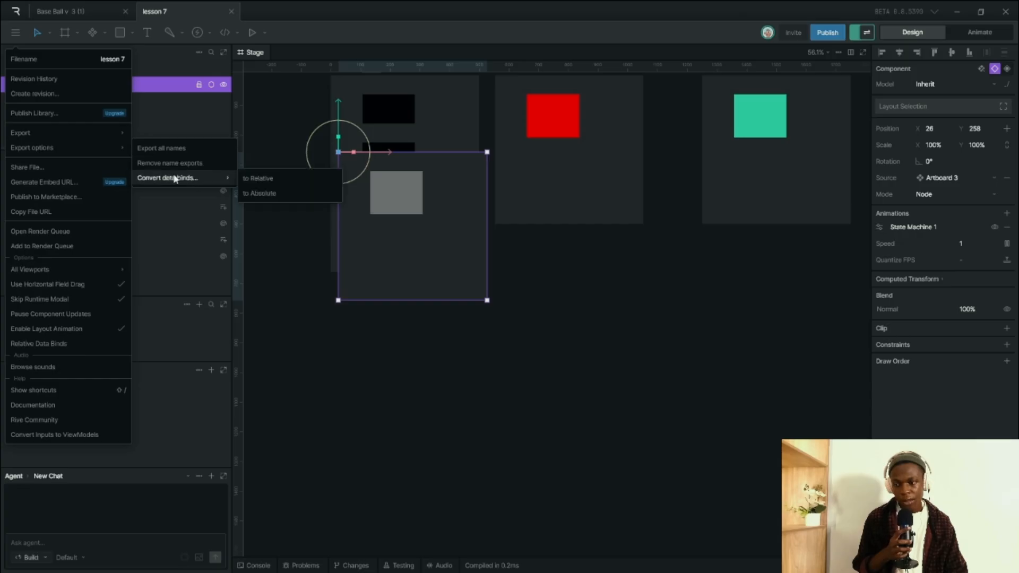
pyautogui.click(263, 186)
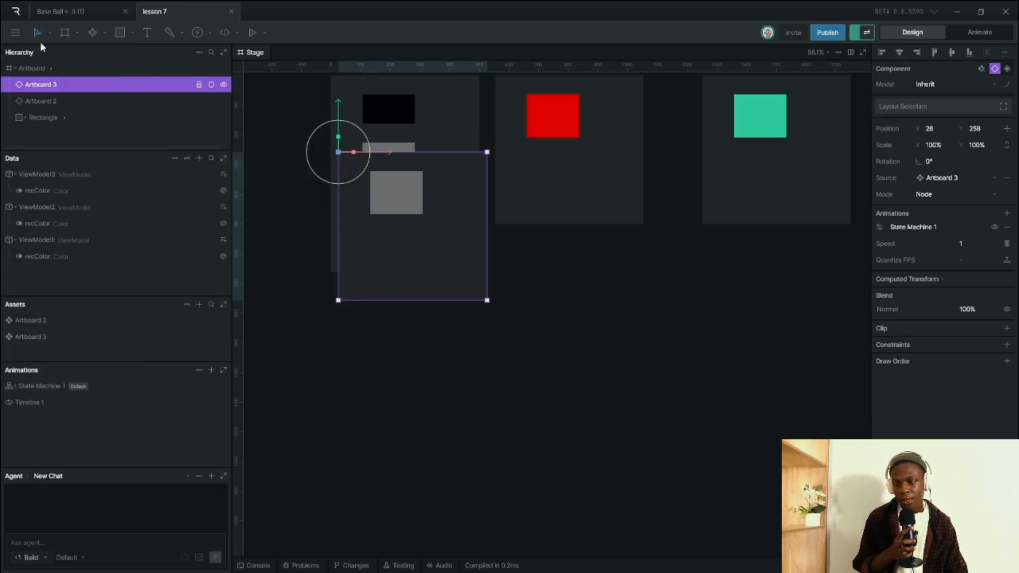
# - Look over the file menu options and the marketplace publishing dialog, and dismiss it without publishing
pyautogui.click(402, 145)
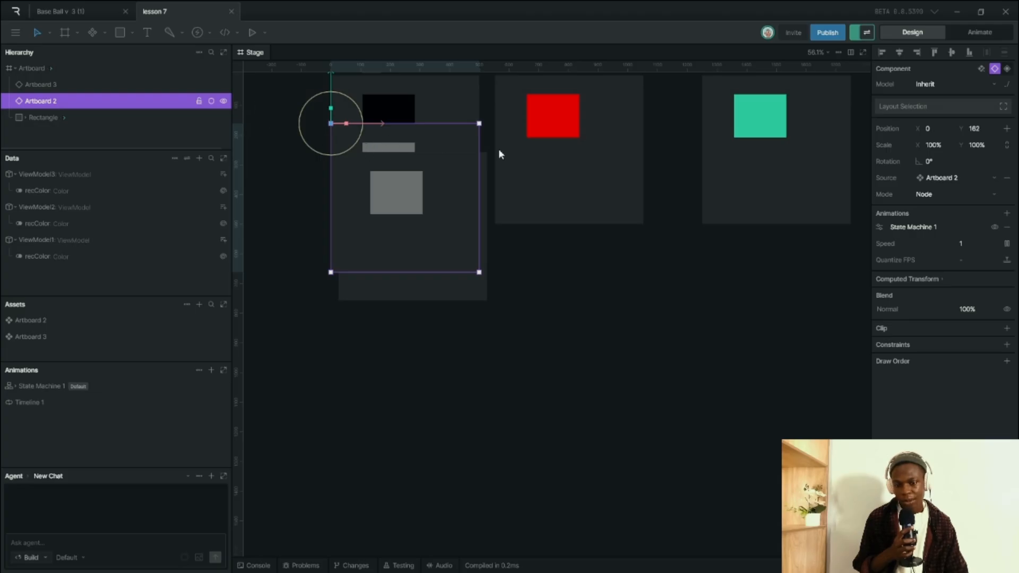
pyautogui.click(301, 326)
pyautogui.click(15, 32)
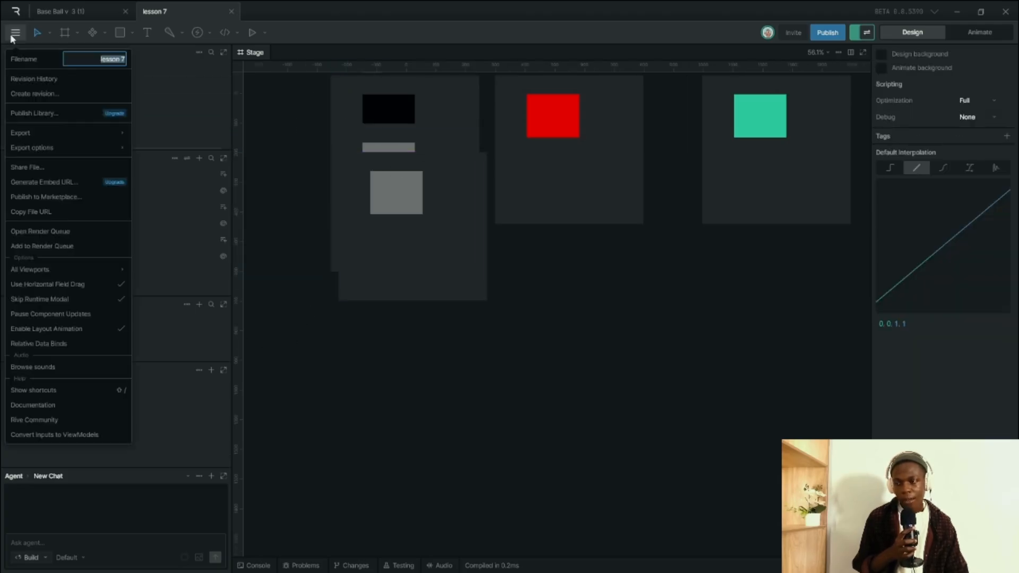
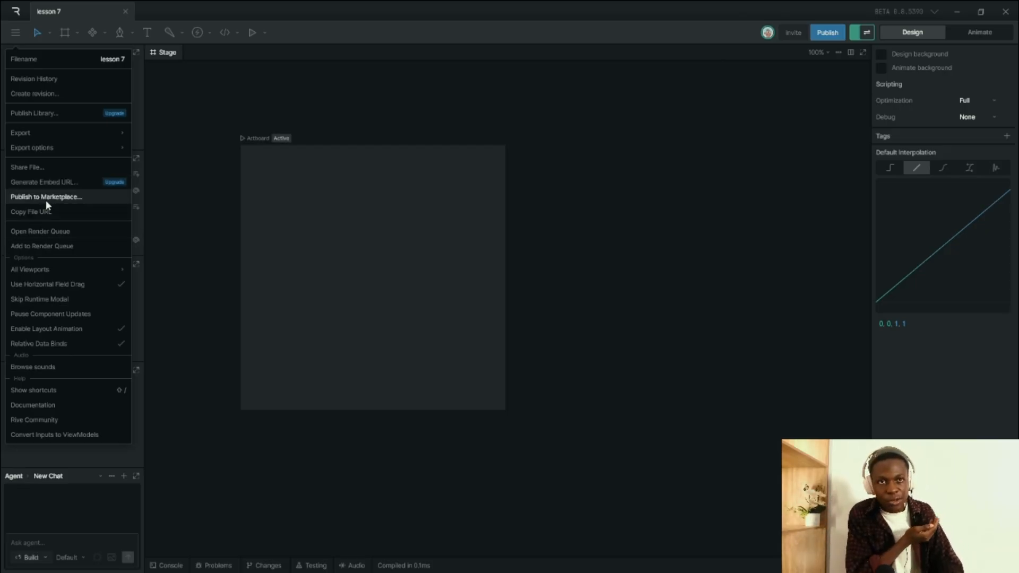
pyautogui.press('Escape')
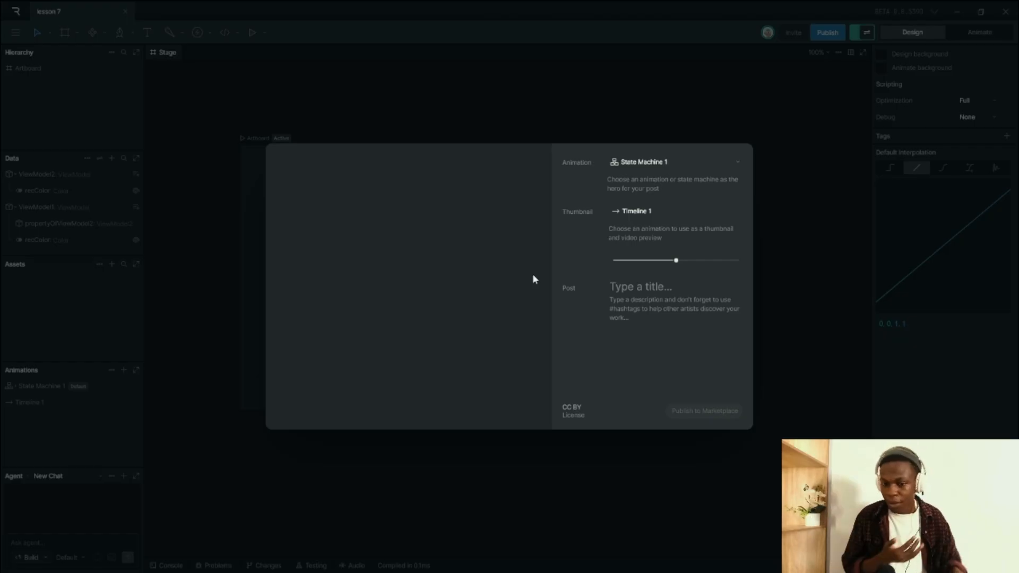
pyautogui.click(836, 106)
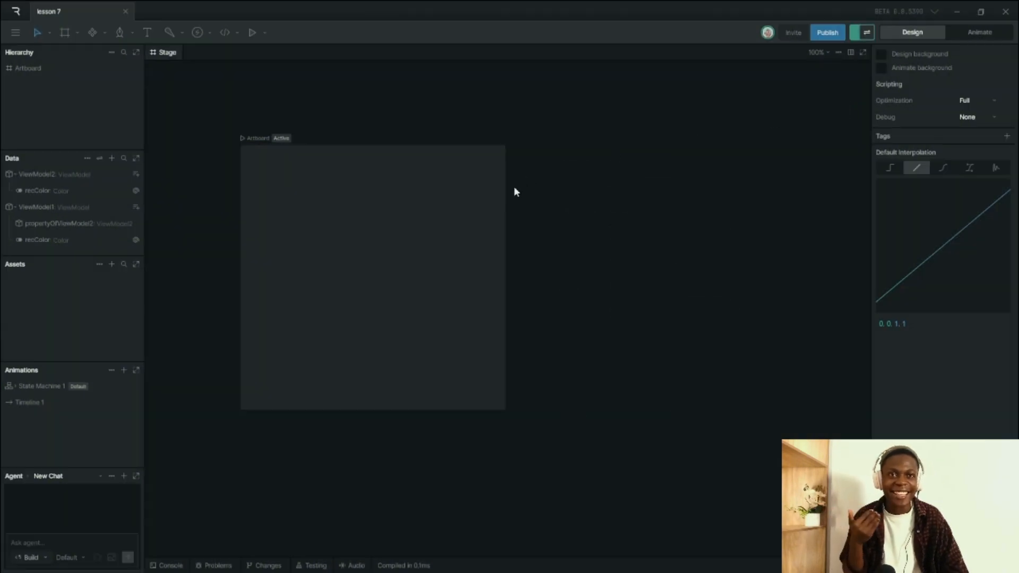
# - Copy the URL of the lesson 7 file and leave the artboard deselected
pyautogui.click(24, 34)
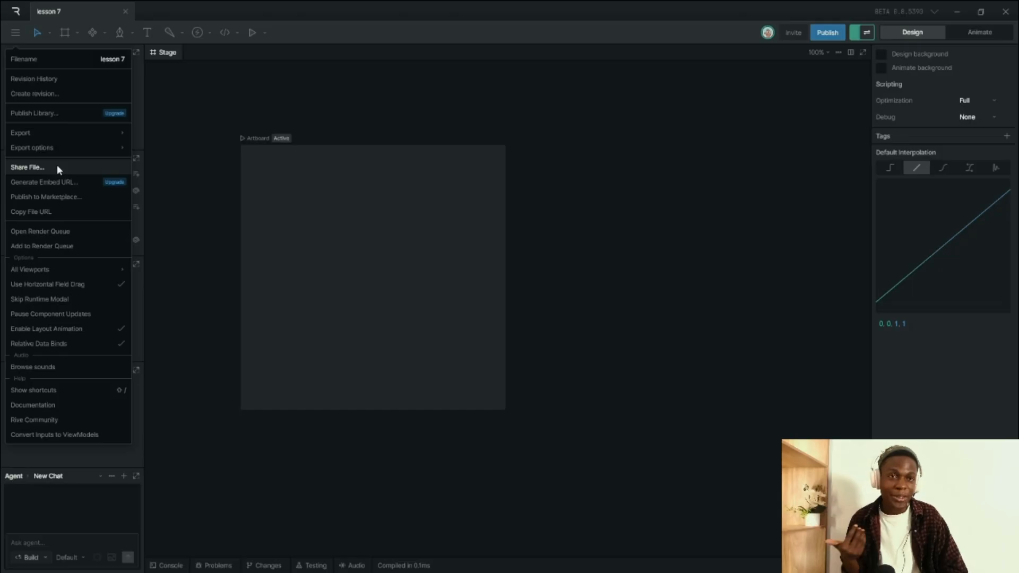
pyautogui.click(50, 212)
pyautogui.click(400, 199)
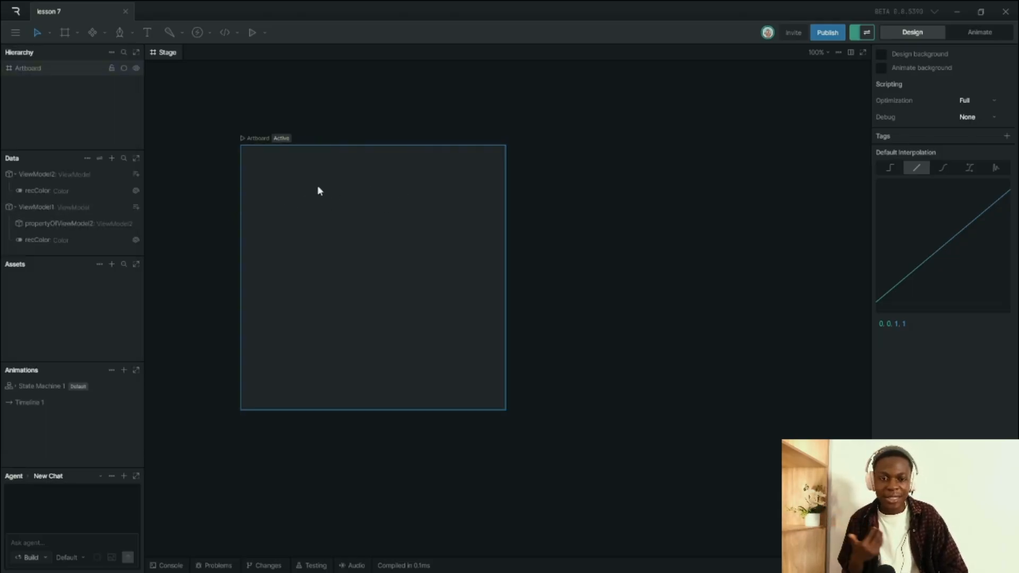
pyautogui.click(211, 113)
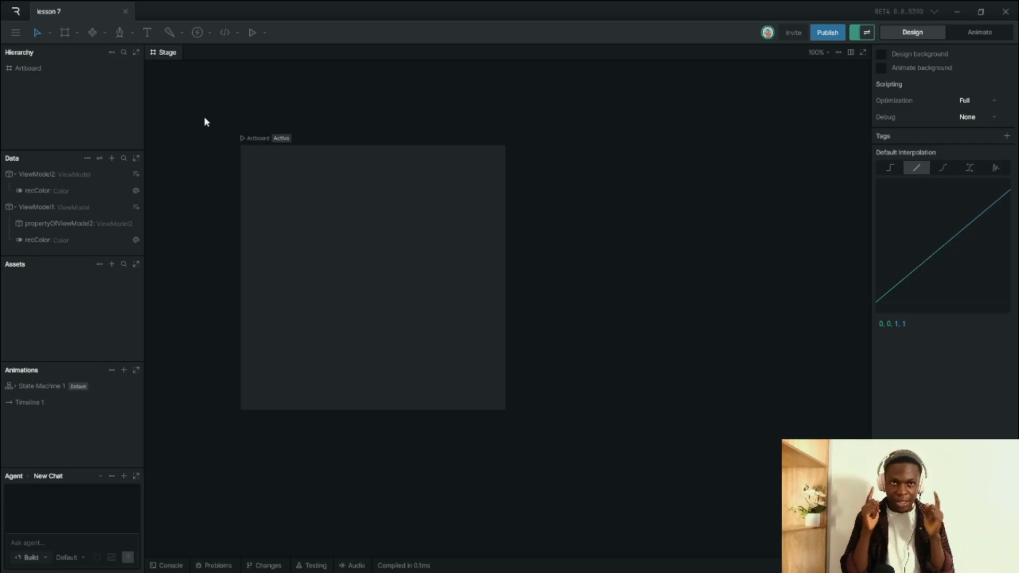
# - Return to the home screen and navigate to the lesson 7 file through its copied URL
pyautogui.click(16, 33)
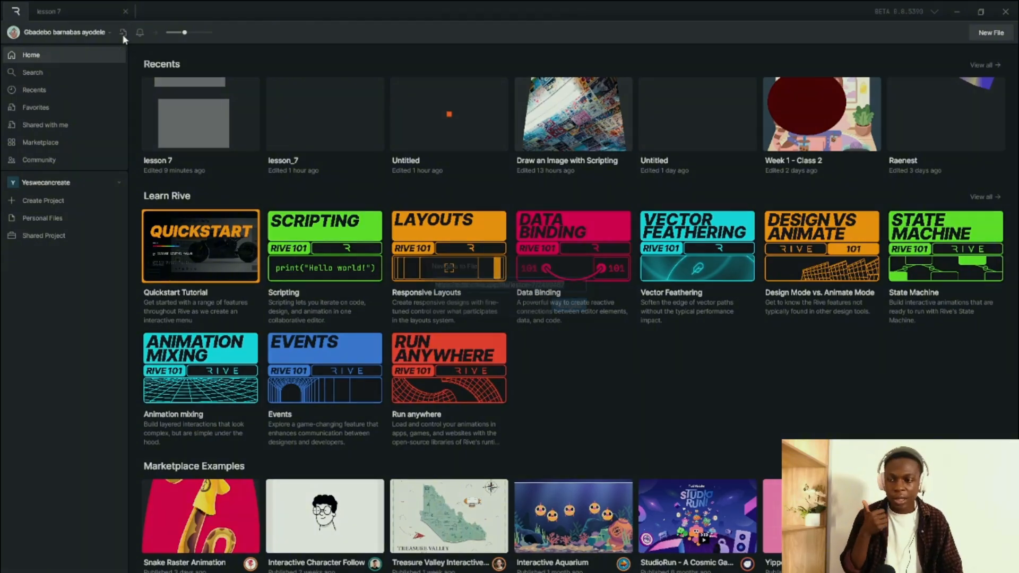
pyautogui.click(123, 33)
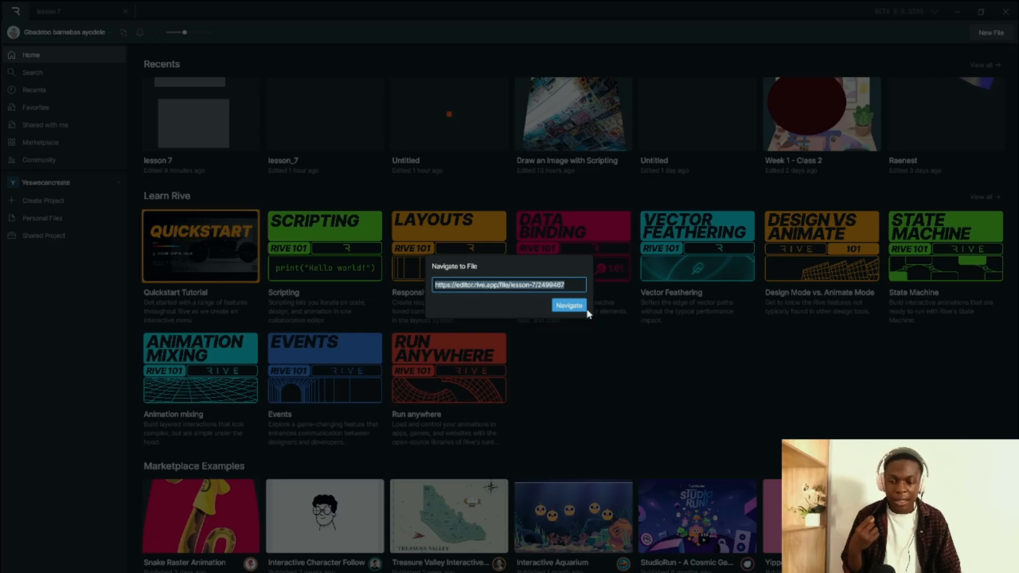
pyautogui.click(563, 305)
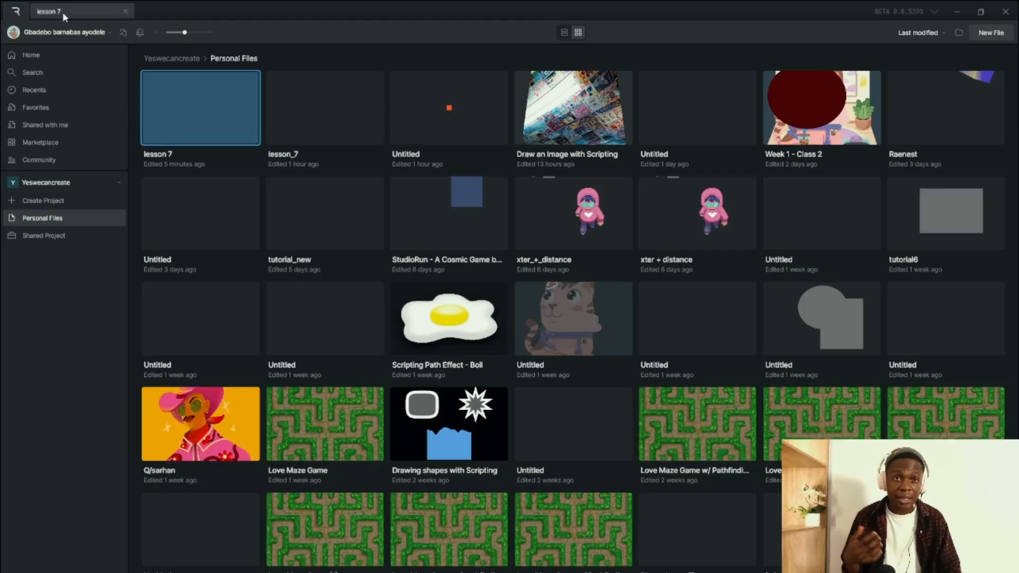
# - Browse through the file thumbnails in Personal Files and return to the start of the list
pyautogui.scroll(-5, 448, 245)
pyautogui.scroll(-5, 446, 248)
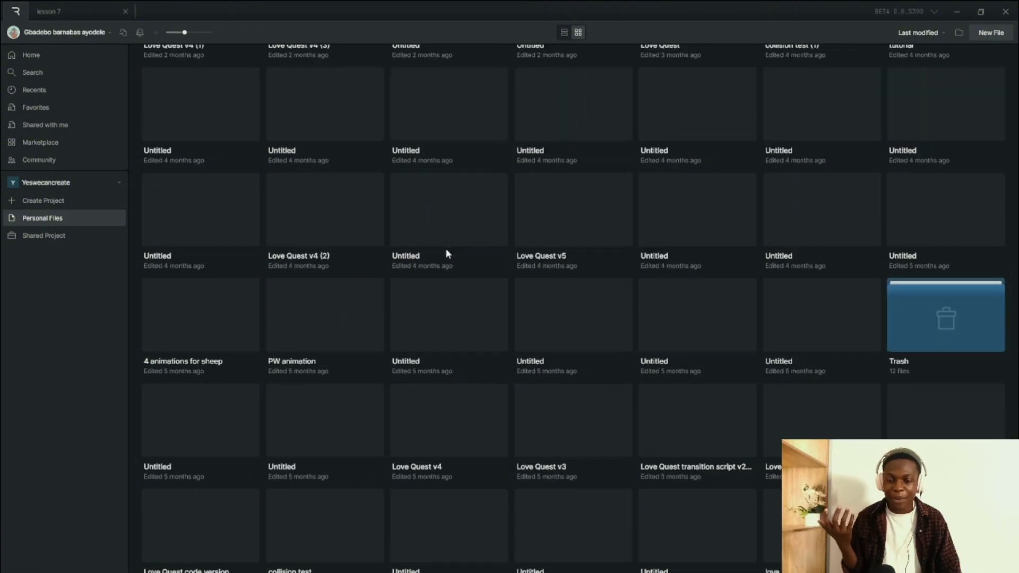
pyautogui.scroll(3, 502, 235)
pyautogui.scroll(2, 501, 233)
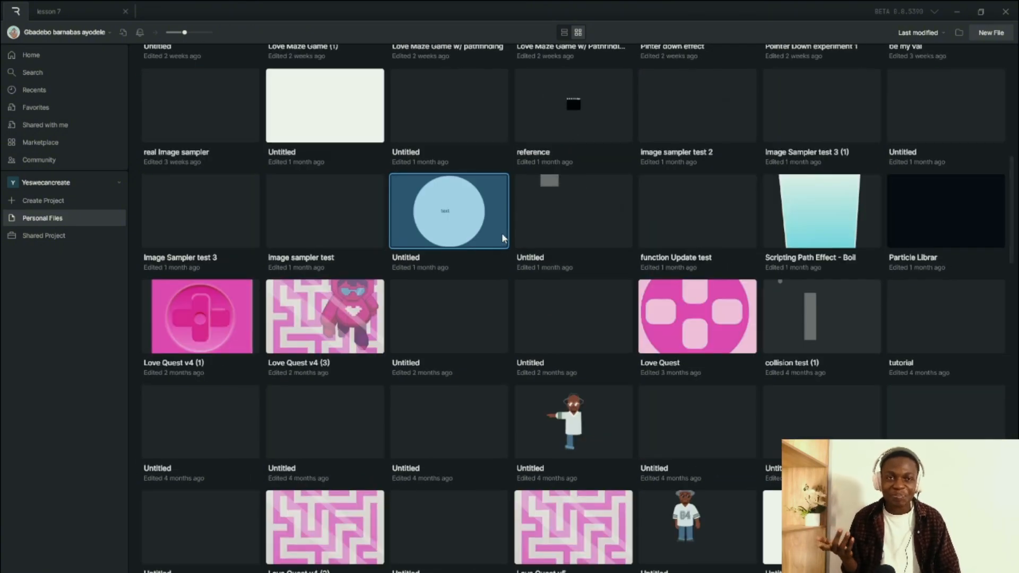
pyautogui.scroll(5, 470, 268)
pyautogui.scroll(2, 535, 274)
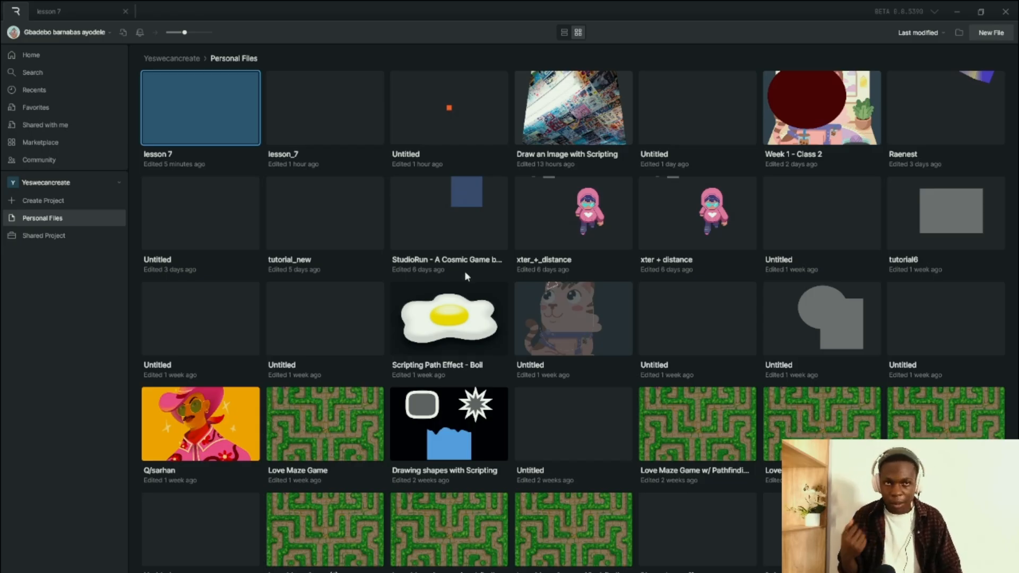
# - Switch back to the open lesson 7 file and open its Render Queue
pyautogui.click(70, 9)
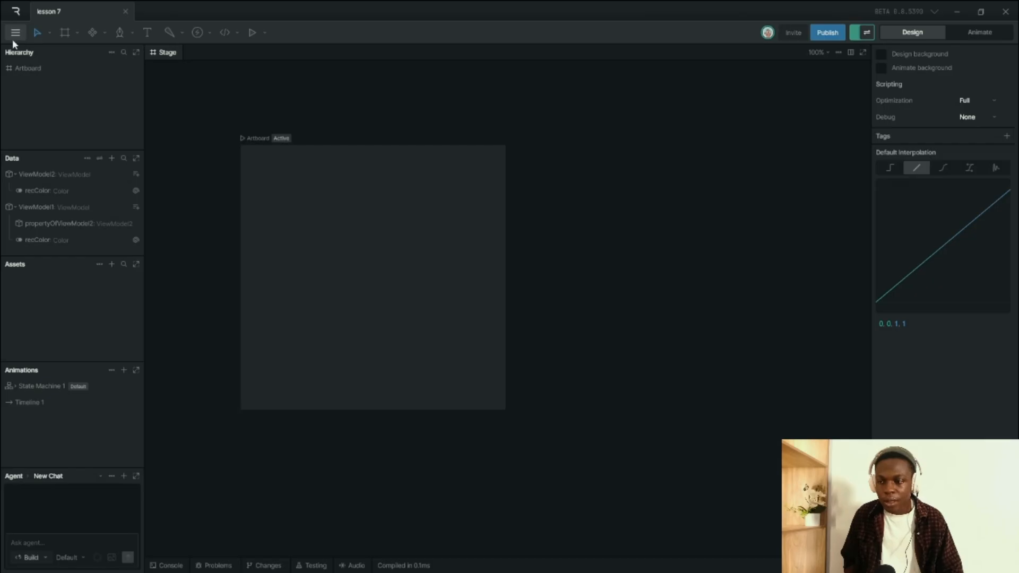
pyautogui.click(15, 40)
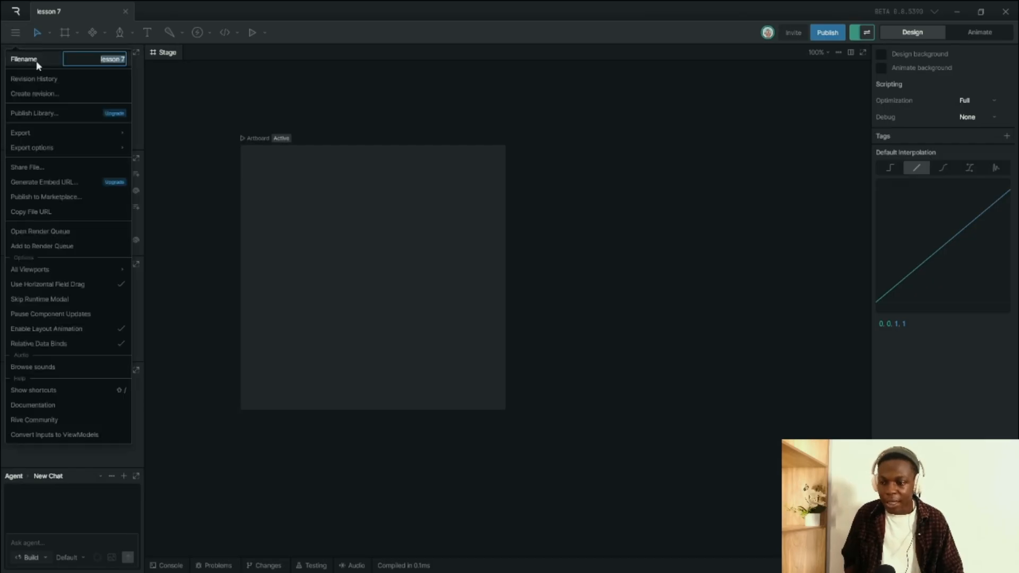
pyautogui.click(29, 232)
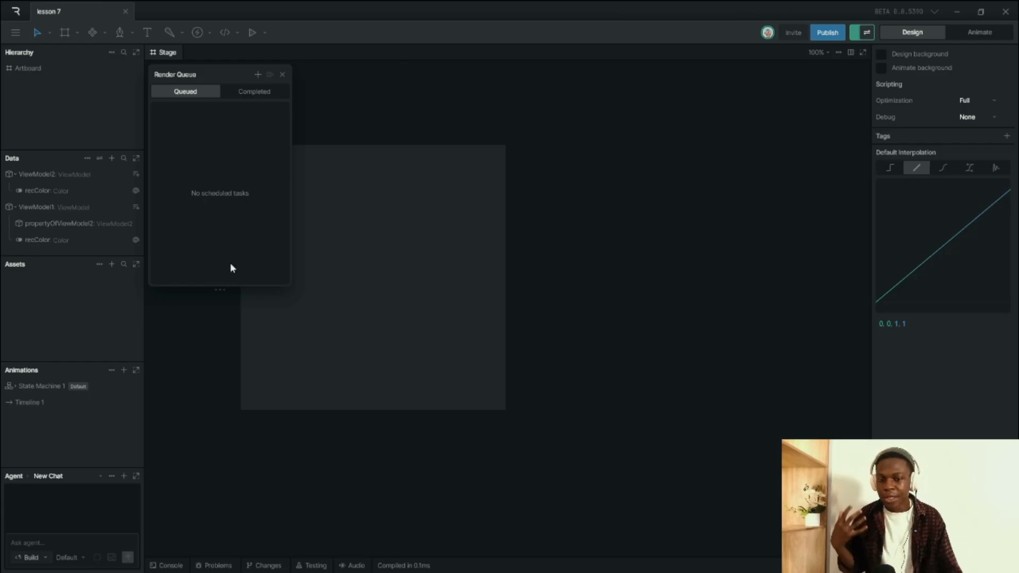
# - Draw a rectangle about 246 by 178 px in the upper part of the artboard
pyautogui.click(254, 268)
pyautogui.scroll(-1, 522, 293)
pyautogui.scroll(-9, 756, 342)
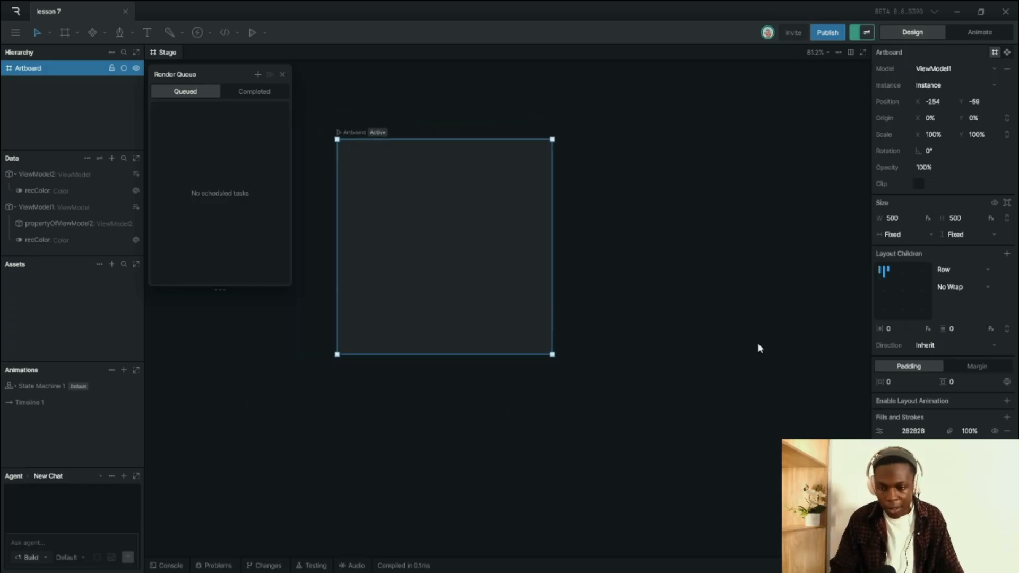
pyautogui.scroll(4, 684, 378)
pyautogui.scroll(4, 822, 237)
pyautogui.scroll(3, 696, 304)
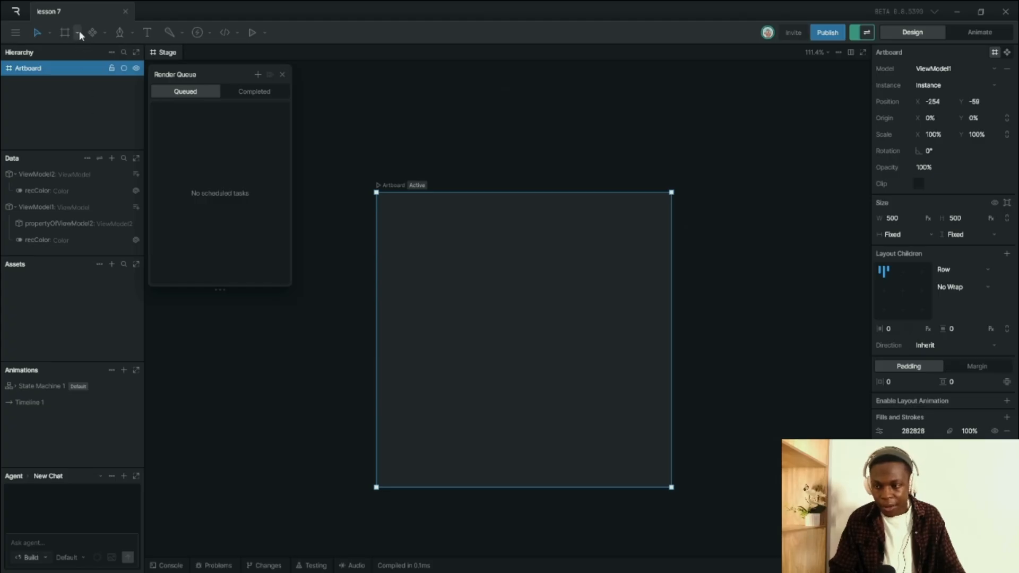
pyautogui.click(132, 33)
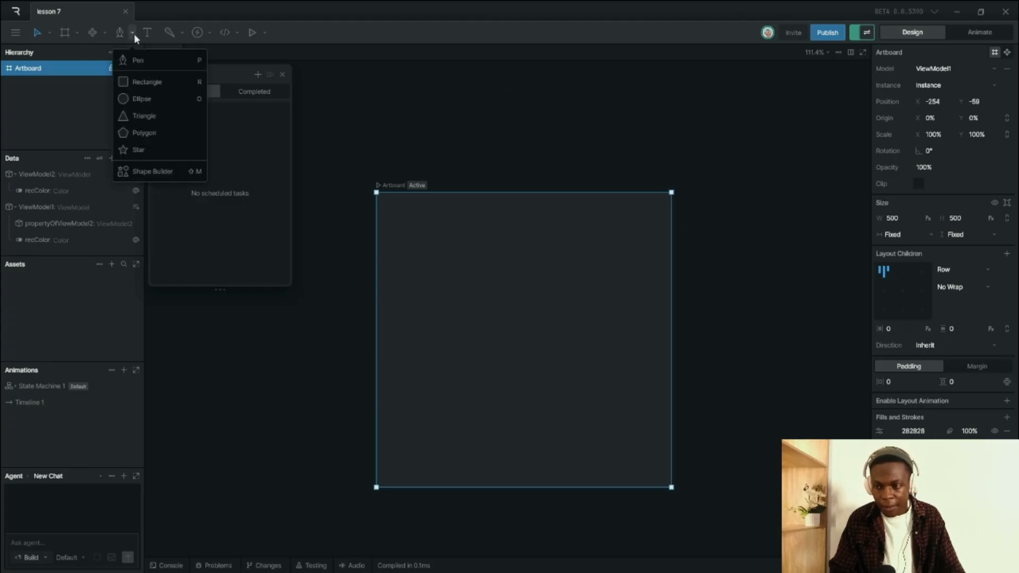
pyautogui.click(147, 82)
pyautogui.moveTo(425, 240); pyautogui.dragTo(580, 353)
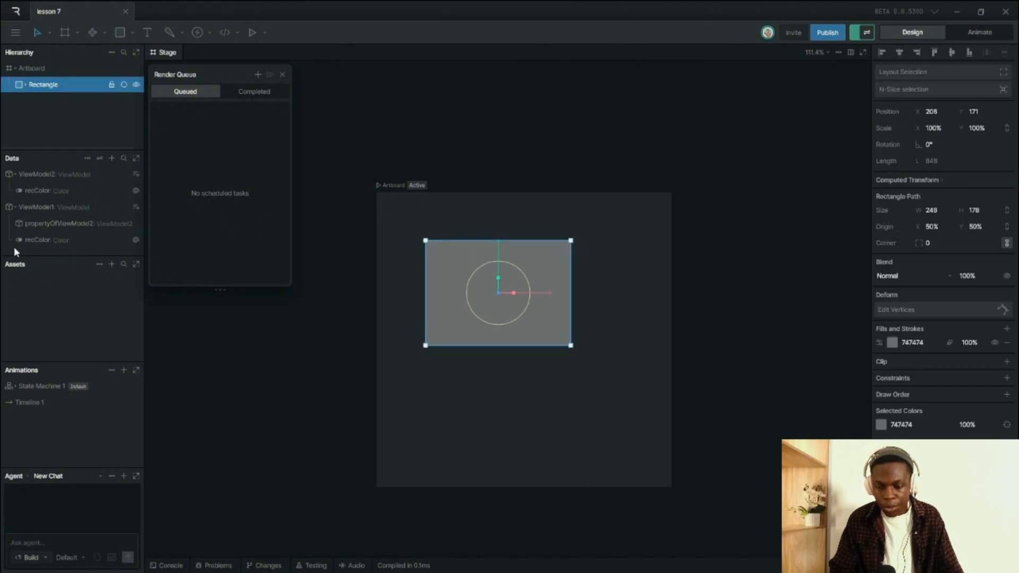
# - Switch to Animate mode and open Timeline 1 from the state machine for editing
pyautogui.click(951, 33)
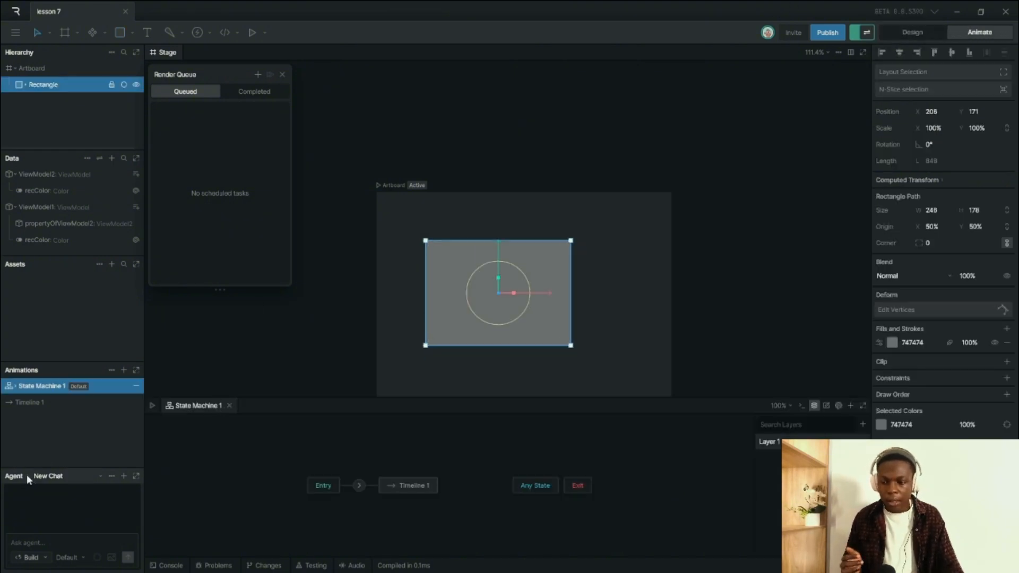
pyautogui.click(410, 487)
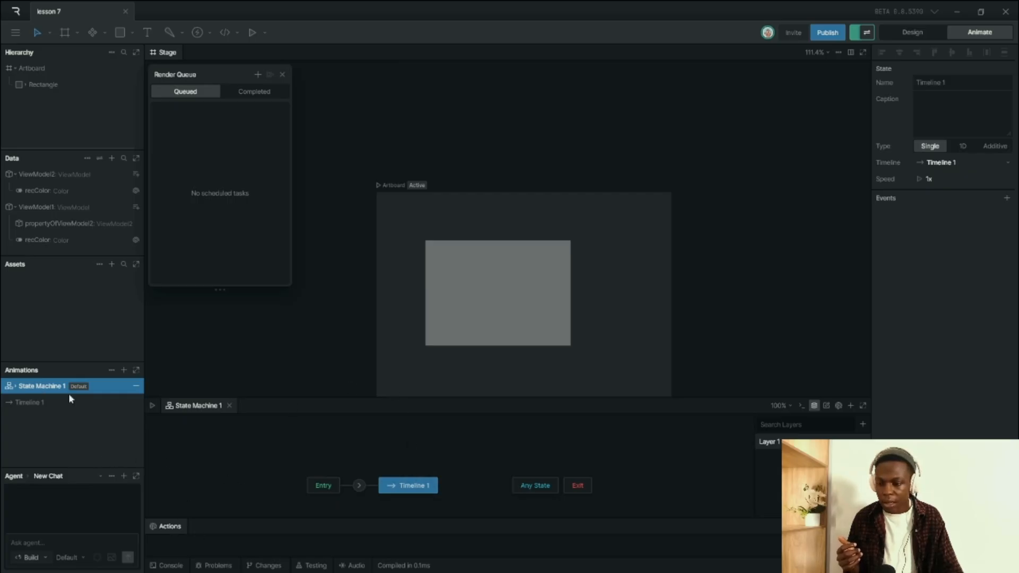
pyautogui.doubleClick(406, 485)
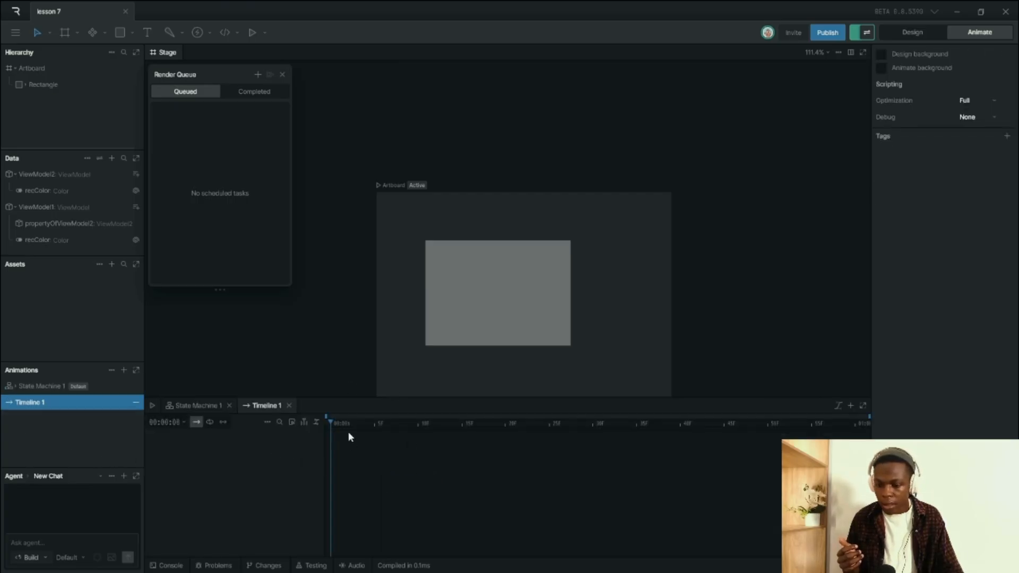
# - Keyframe the rectangle's horizontal position at X 123 on frame 0 and about X 416.5 on frame 30
pyautogui.click(482, 302)
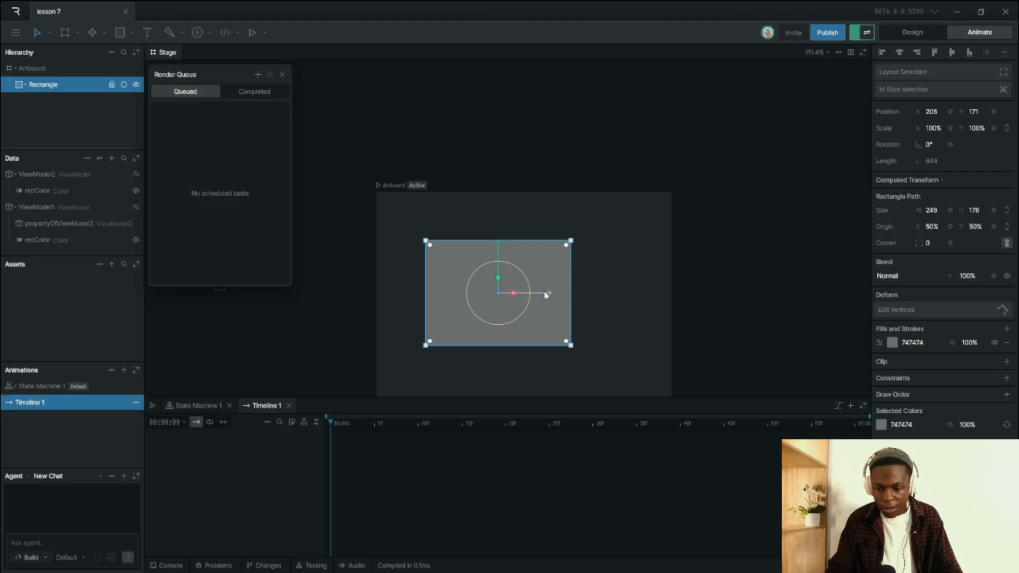
pyautogui.moveTo(543, 291); pyautogui.dragTo(495, 283)
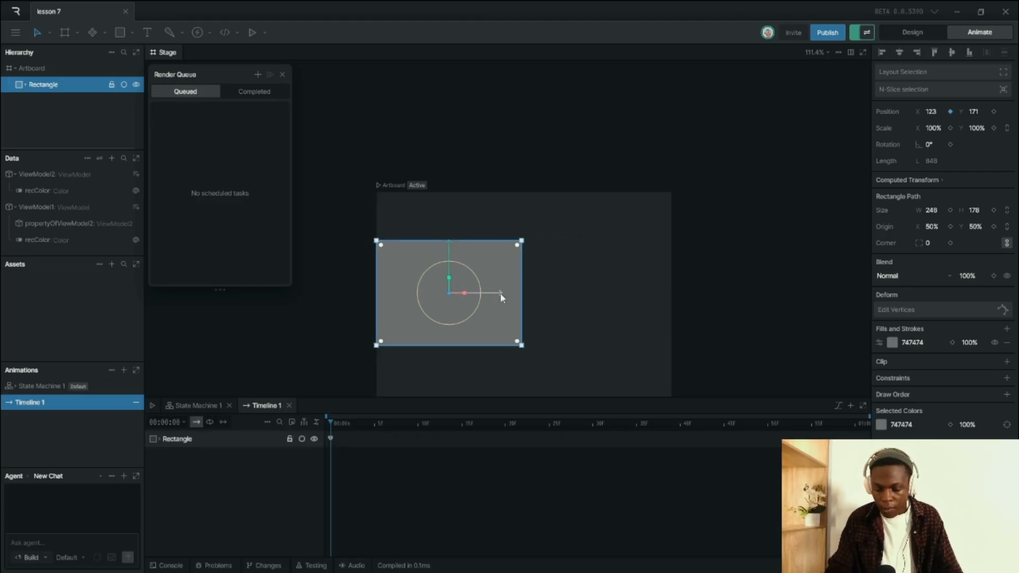
pyautogui.moveTo(328, 423); pyautogui.dragTo(593, 449)
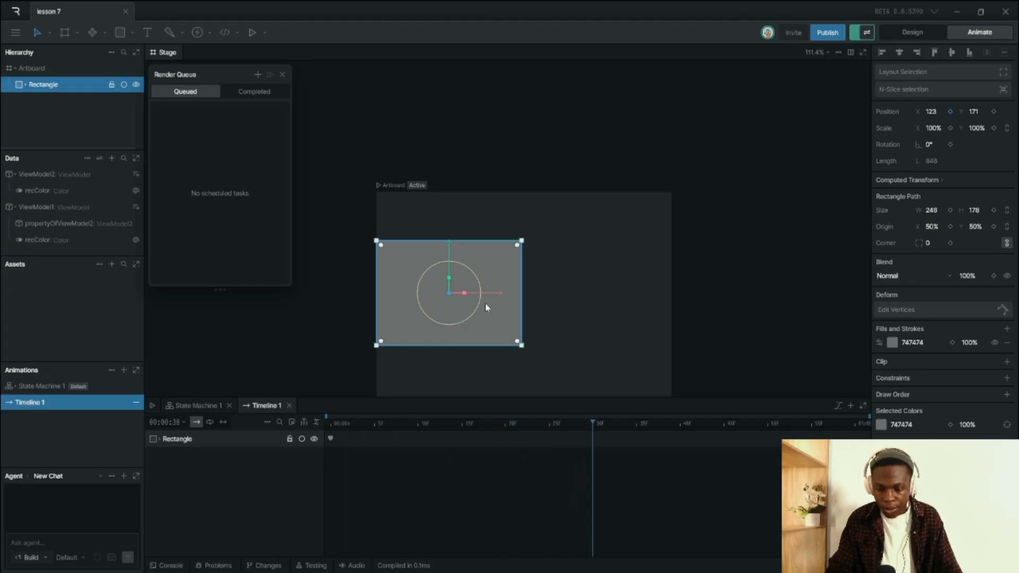
pyautogui.moveTo(481, 295); pyautogui.dragTo(662, 323)
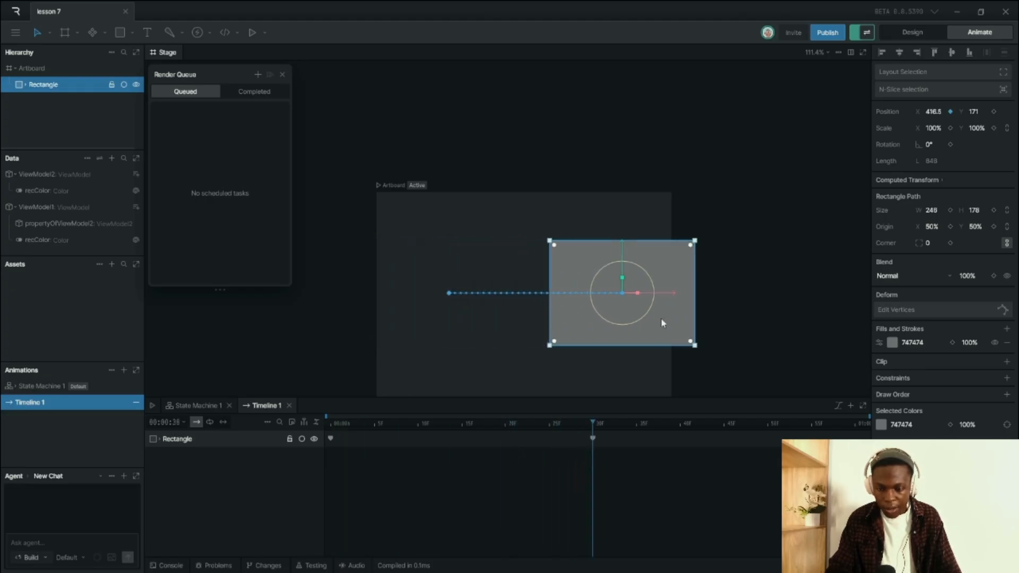
# - Copy the rectangle's frame 0 keyframe to the 1-second mark so it moves back to X 123
pyautogui.moveTo(594, 423); pyautogui.dragTo(854, 423)
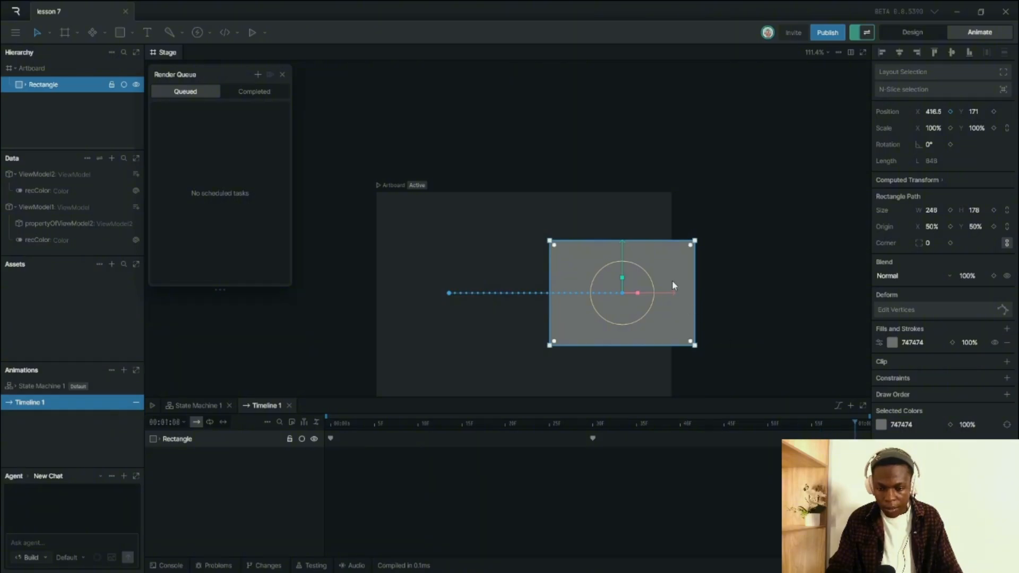
pyautogui.moveTo(672, 294); pyautogui.dragTo(448, 298)
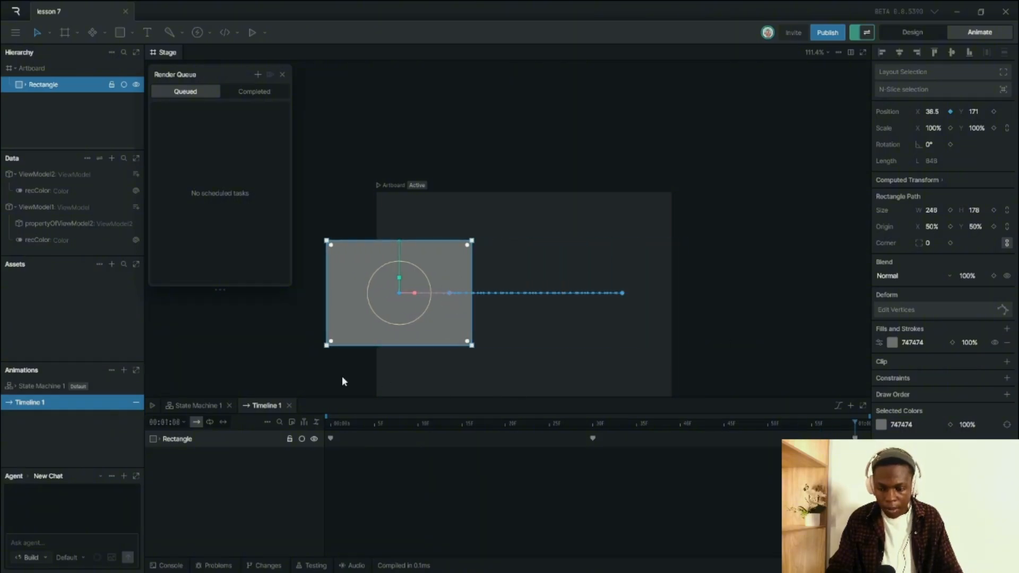
pyautogui.hotkey('ctrl', 'z')
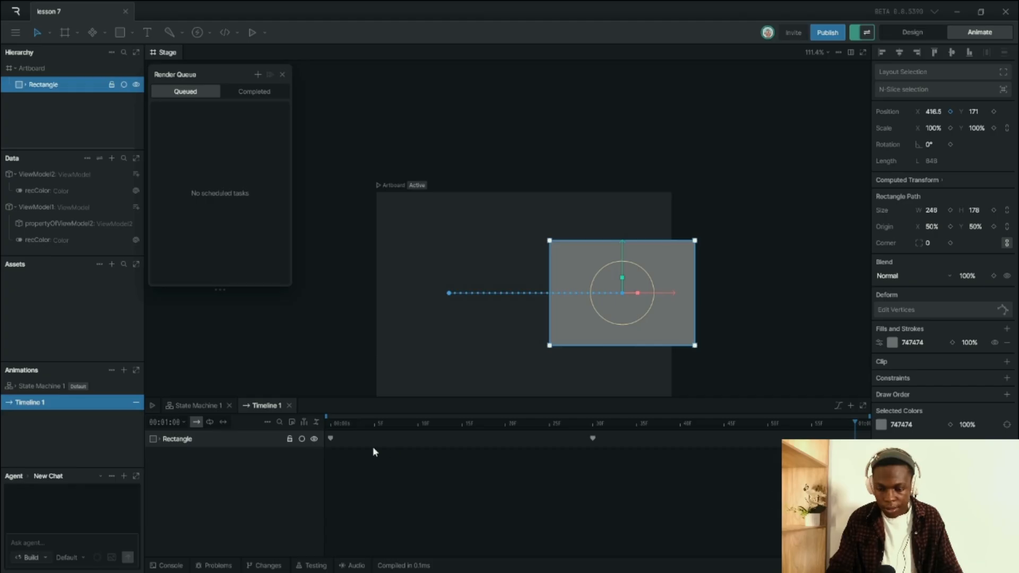
pyautogui.moveTo(374, 435); pyautogui.dragTo(325, 455)
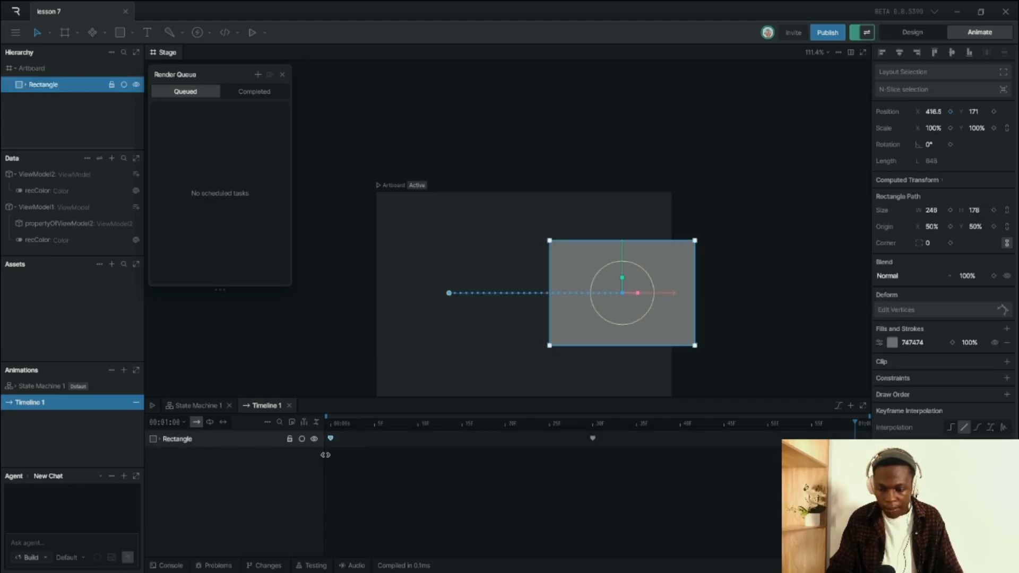
pyautogui.hotkey('ctrl', 'c')
pyautogui.hotkey('ctrl', 'v')
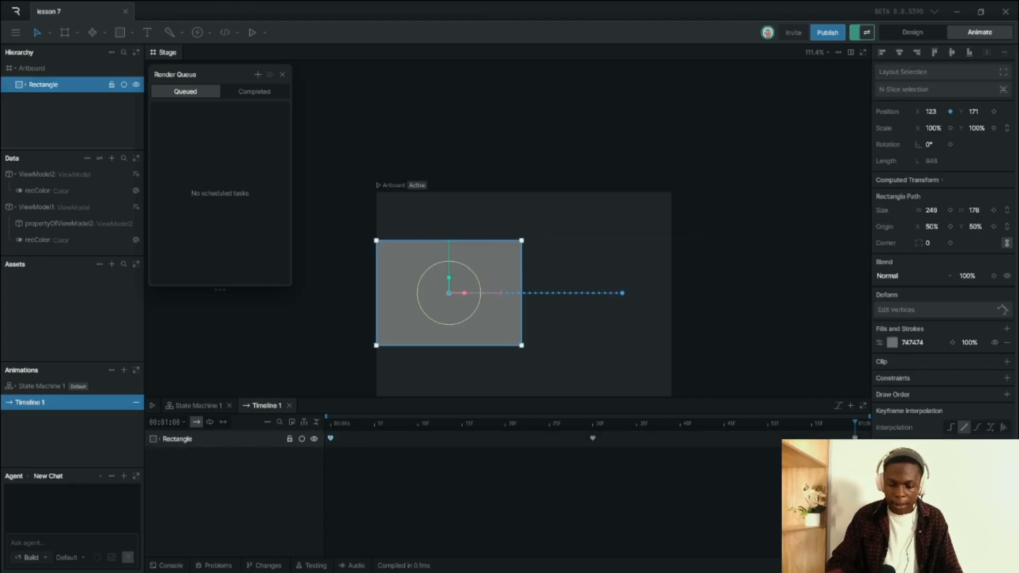
# - Play Timeline 1 from the start to preview the rectangle's back-and-forth motion
pyautogui.moveTo(378, 424); pyautogui.dragTo(319, 425)
pyautogui.press('space')
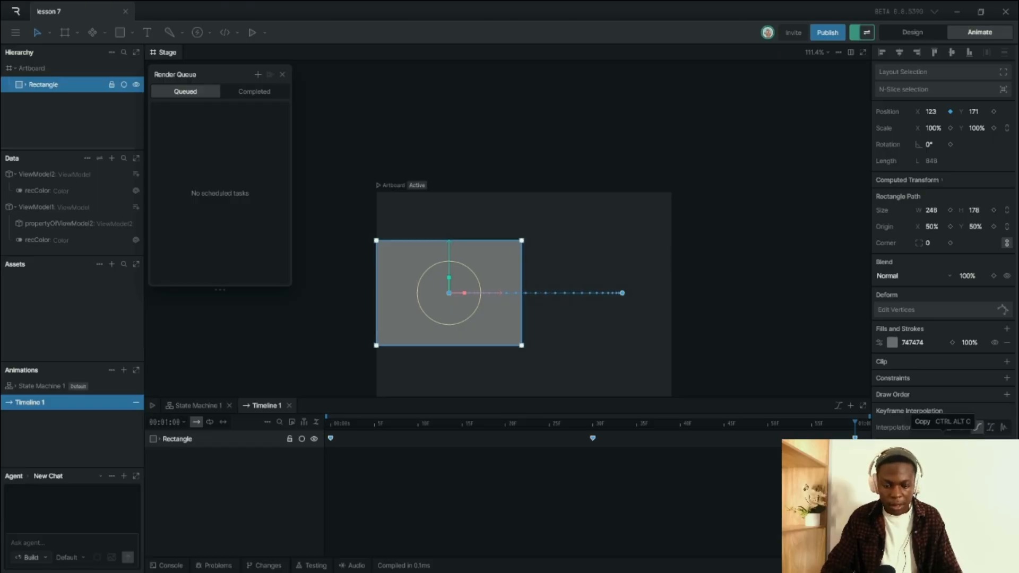
pyautogui.moveTo(344, 422); pyautogui.dragTo(330, 422)
pyautogui.press('space')
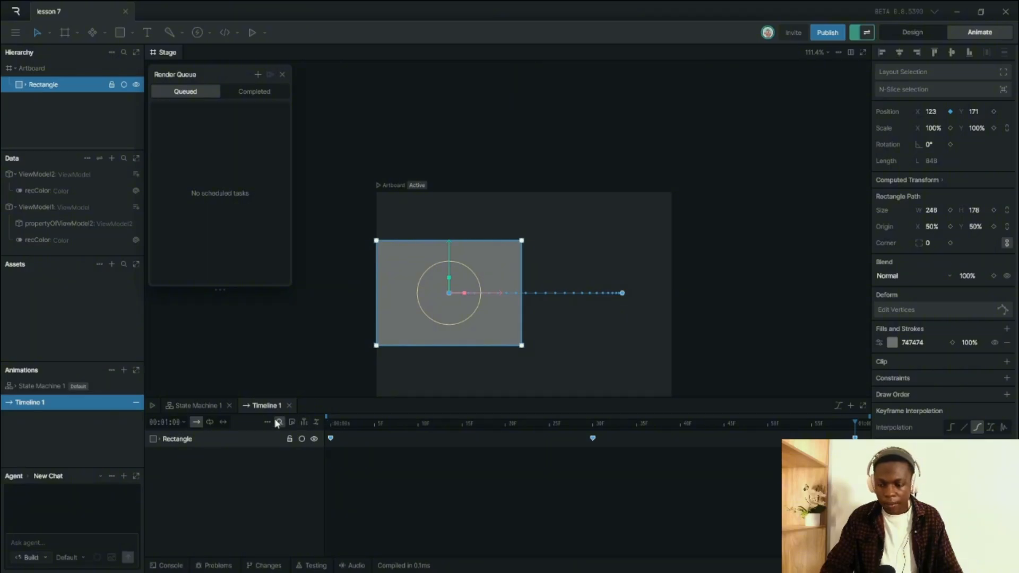
# - Set Timeline 1 to loop and play it from near the start to preview the repeating rectangle motion
pyautogui.click(209, 422)
pyautogui.click(339, 431)
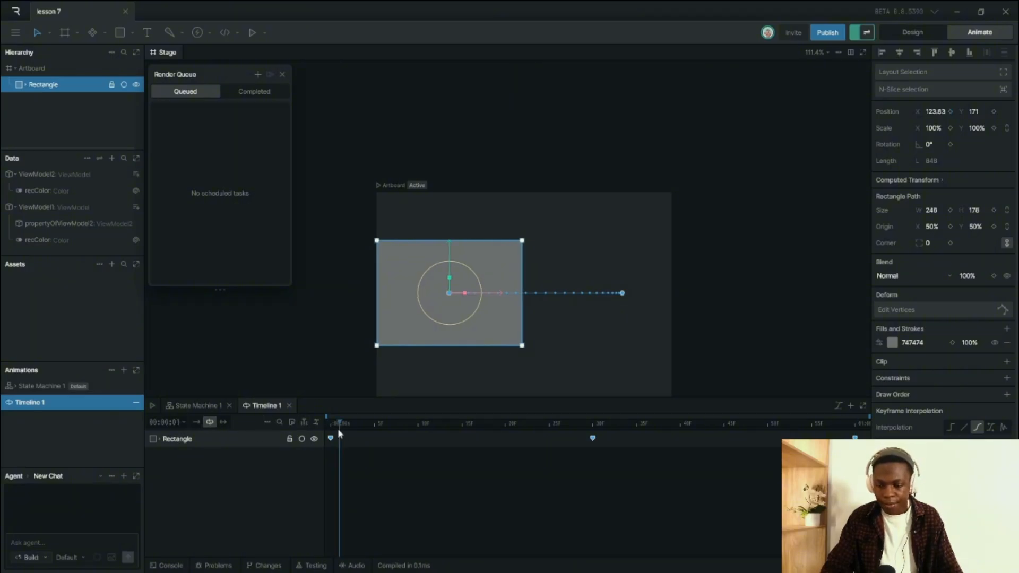
pyautogui.press('space')
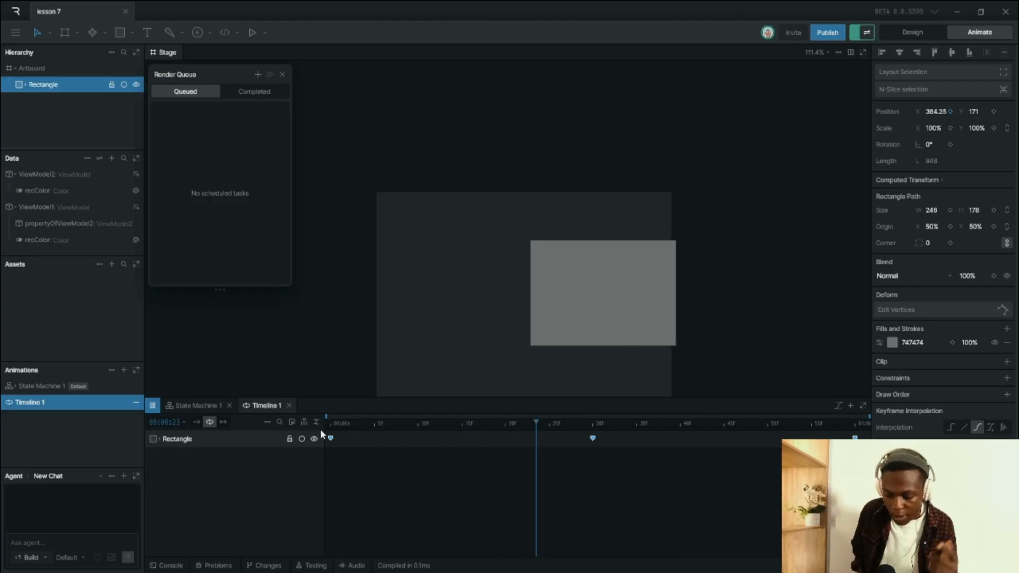
pyautogui.press('space')
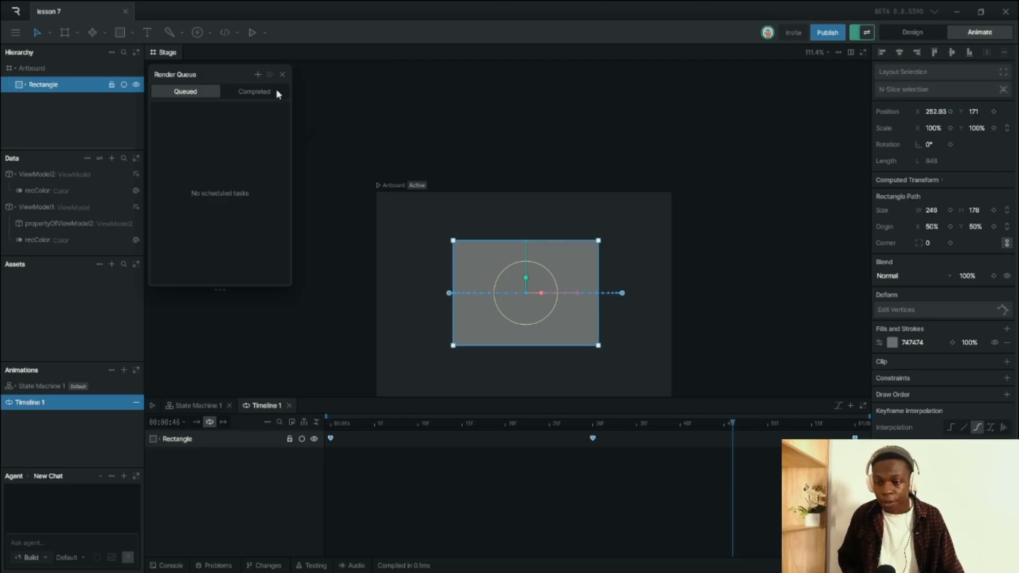
# - Add Timeline 1 as a new job in the Render Queue and set its mode to State Machine
pyautogui.click(257, 74)
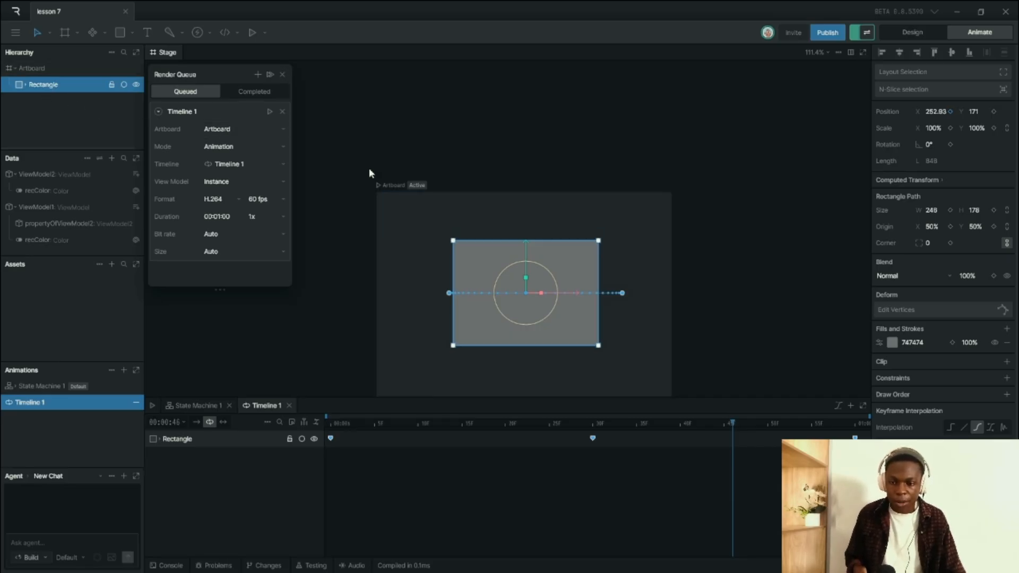
pyautogui.click(255, 129)
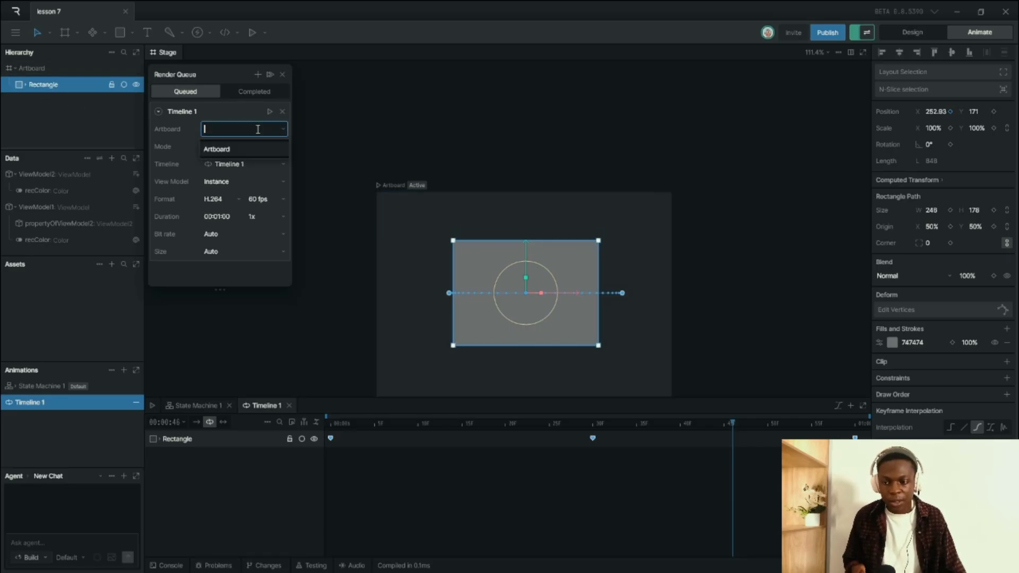
pyautogui.click(184, 134)
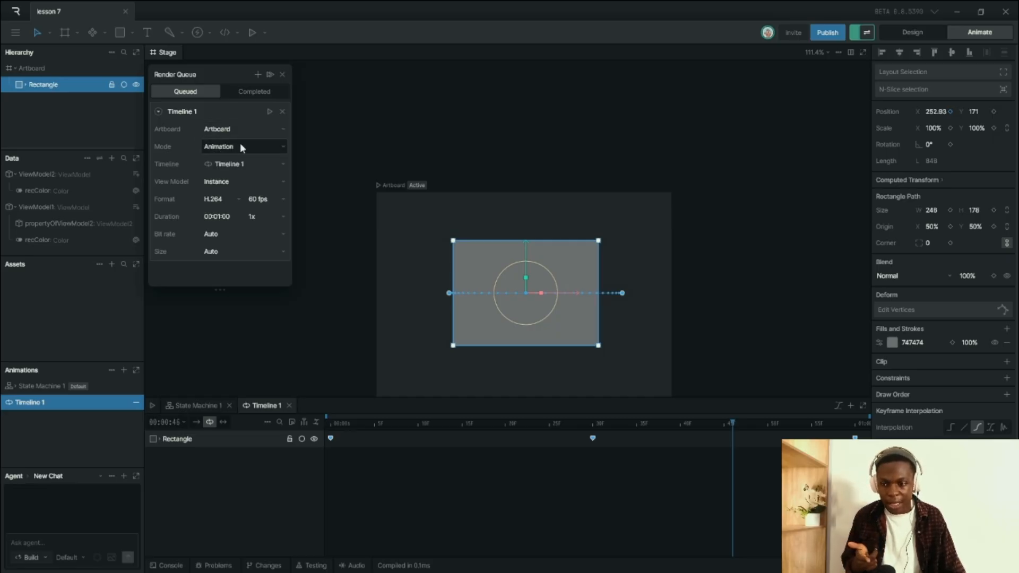
pyautogui.click(259, 146)
pyautogui.click(173, 140)
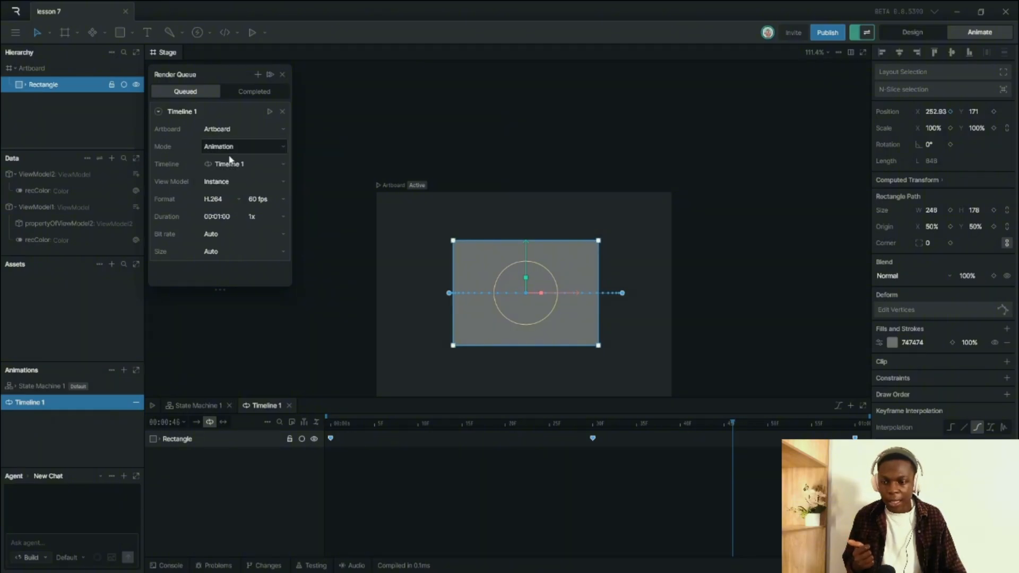
pyautogui.click(239, 148)
pyautogui.click(234, 174)
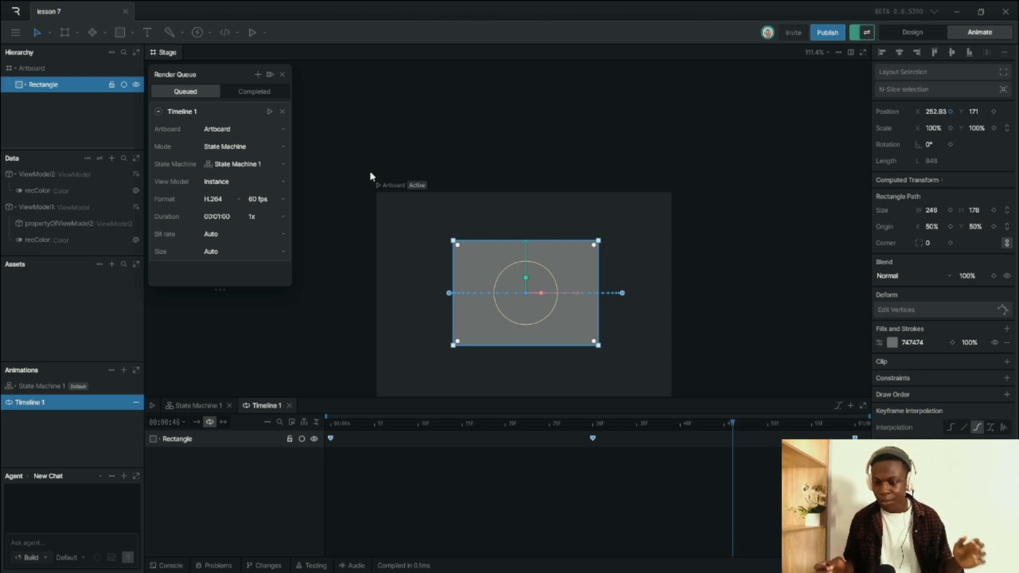
# - Open State Machine 1 and play it to preview the rectangle's motion on the artboard
pyautogui.click(45, 388)
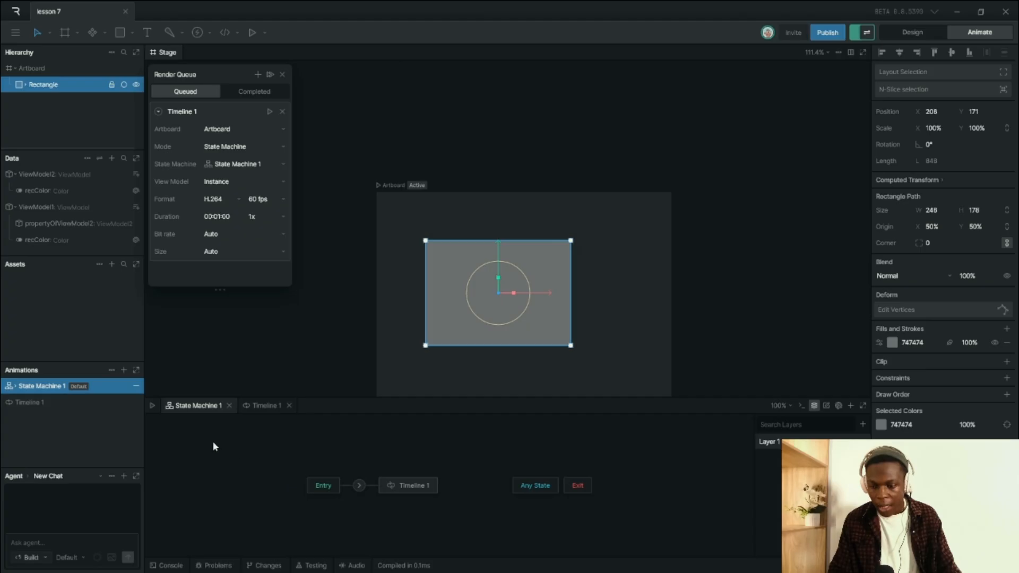
pyautogui.click(152, 406)
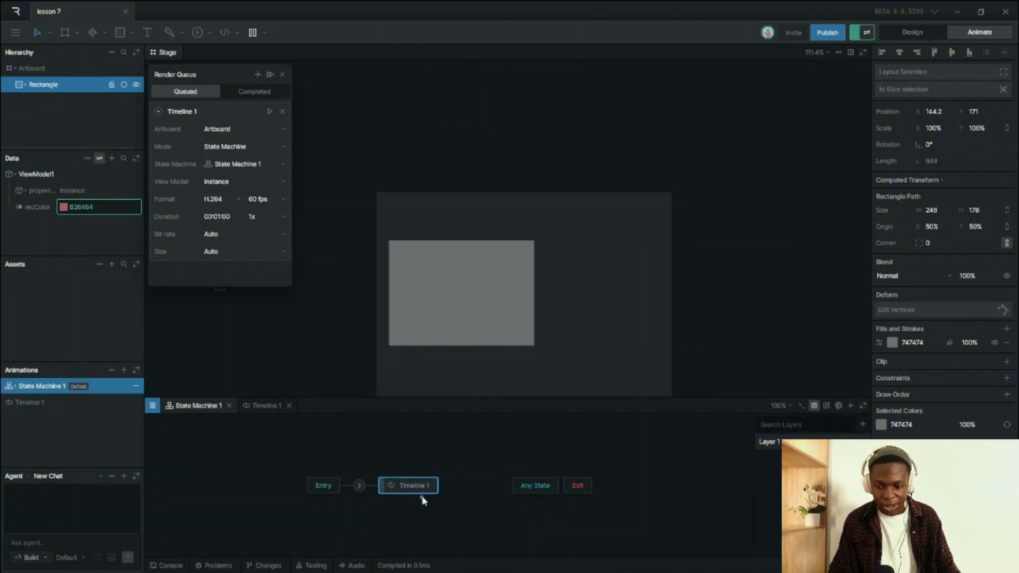
pyautogui.scroll(-3, 420, 208)
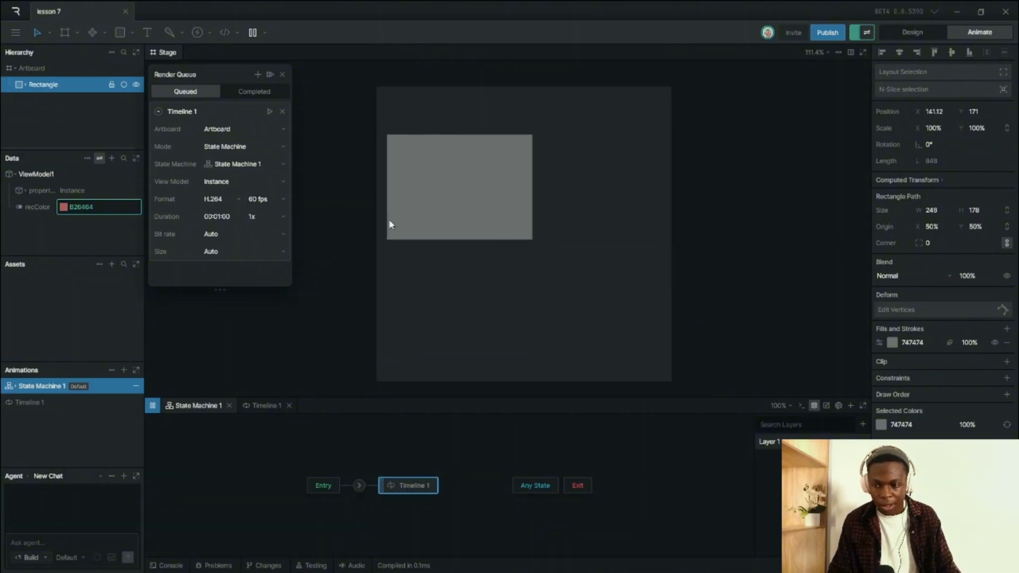
pyautogui.scroll(2, 369, 158)
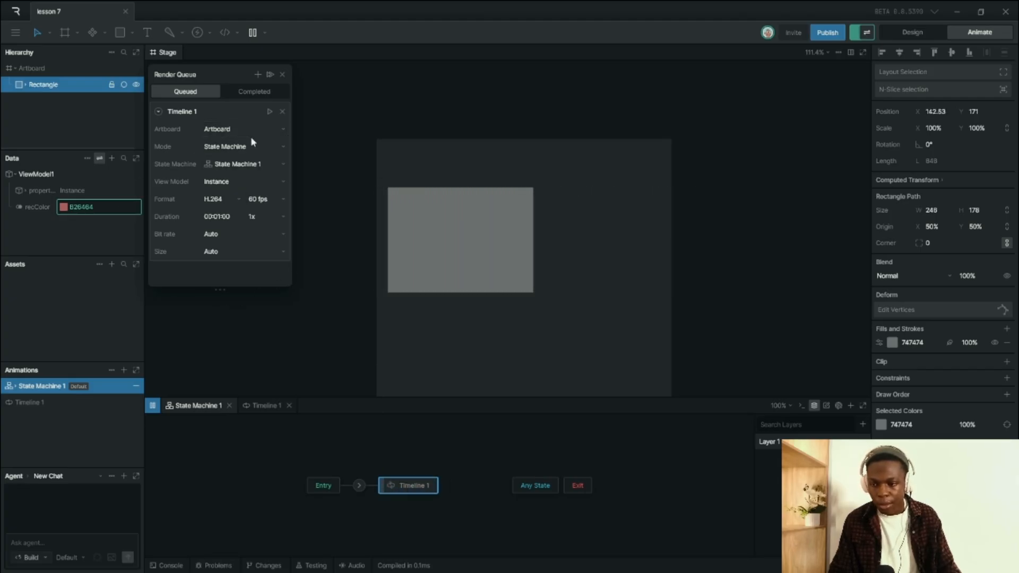
# - Render the queued Timeline 1 job, stop the state machine preview, and download the completed render
pyautogui.click(269, 111)
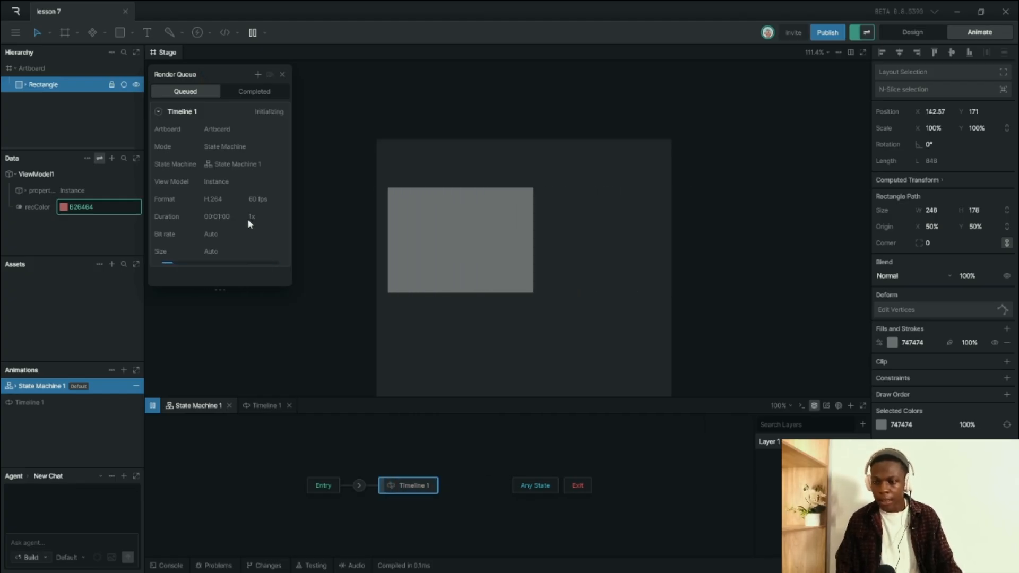
pyautogui.click(248, 91)
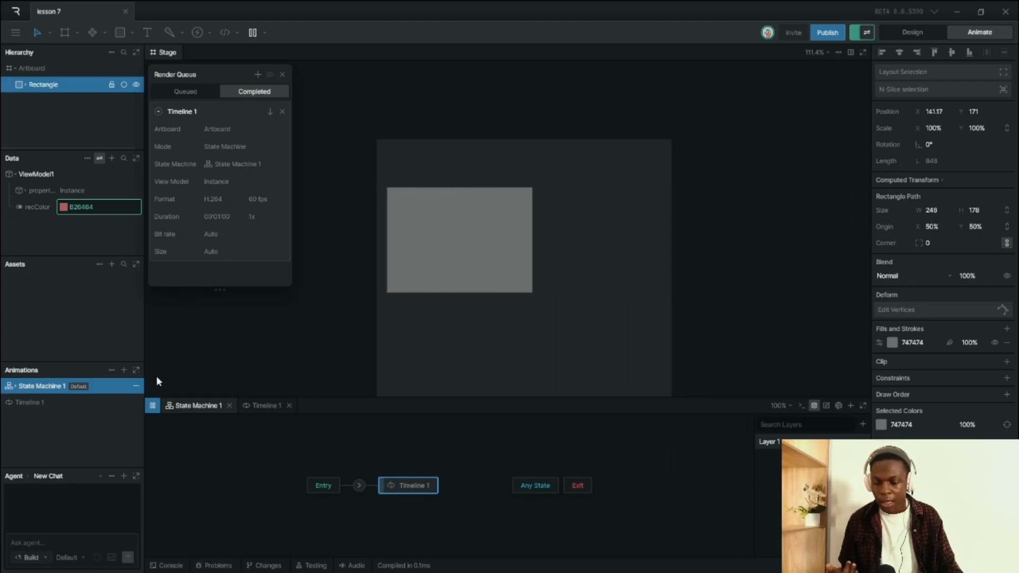
pyautogui.click(153, 407)
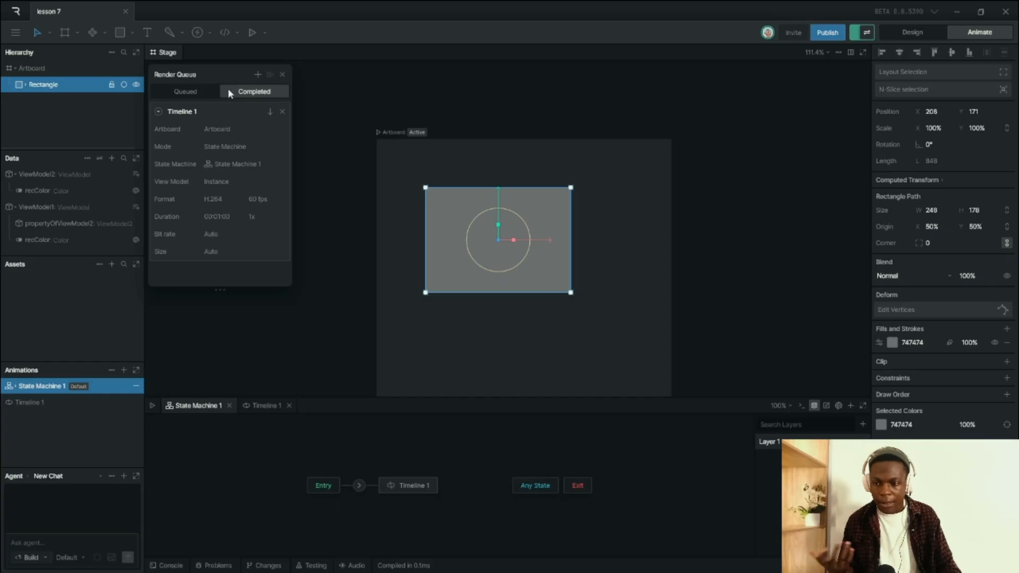
pyautogui.click(270, 113)
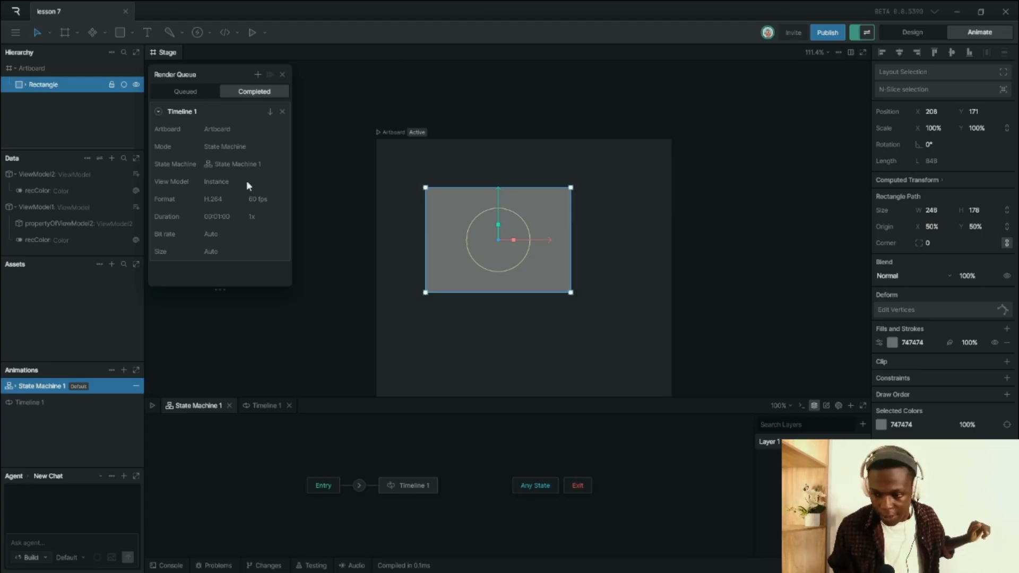
# - Return to the queued jobs and add the artboard to the Render Queue from the file options
pyautogui.click(13, 33)
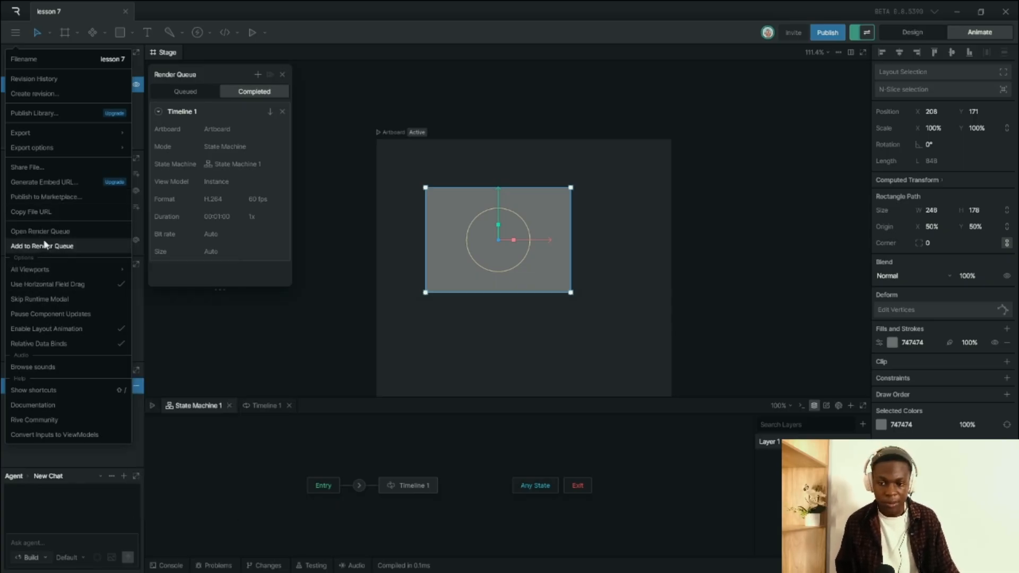
pyautogui.click(177, 91)
pyautogui.click(21, 31)
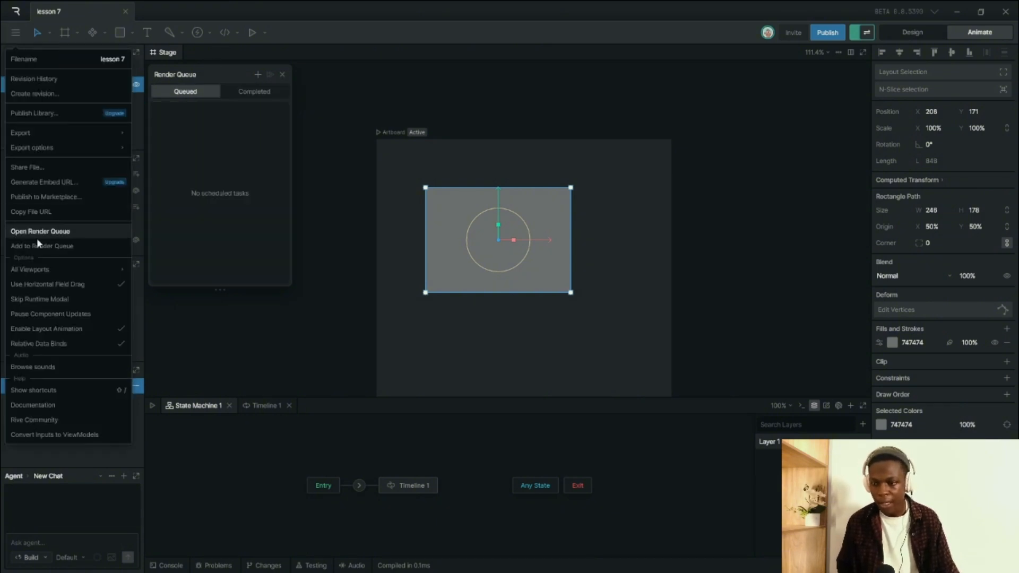
pyautogui.click(53, 240)
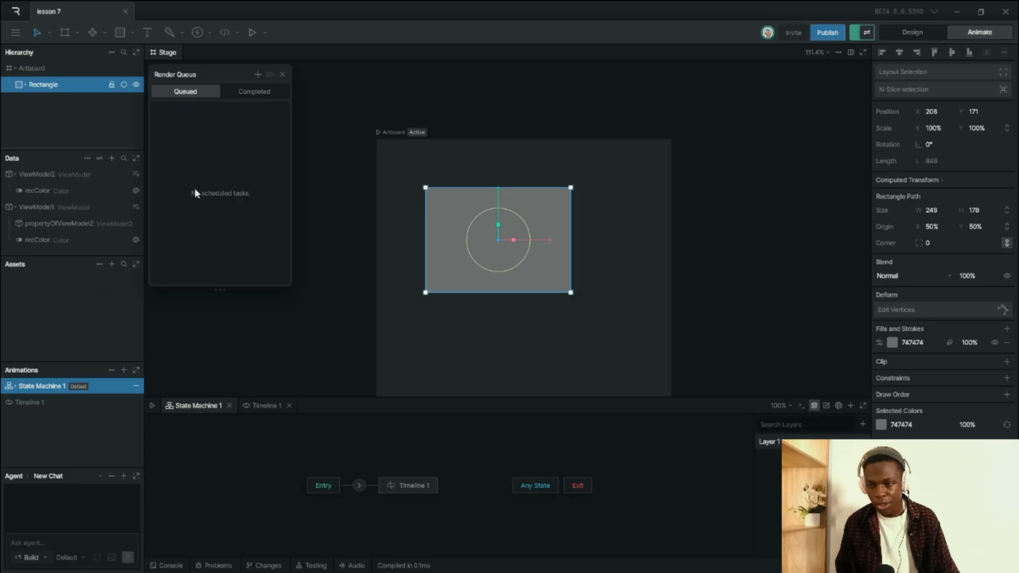
pyautogui.click(15, 32)
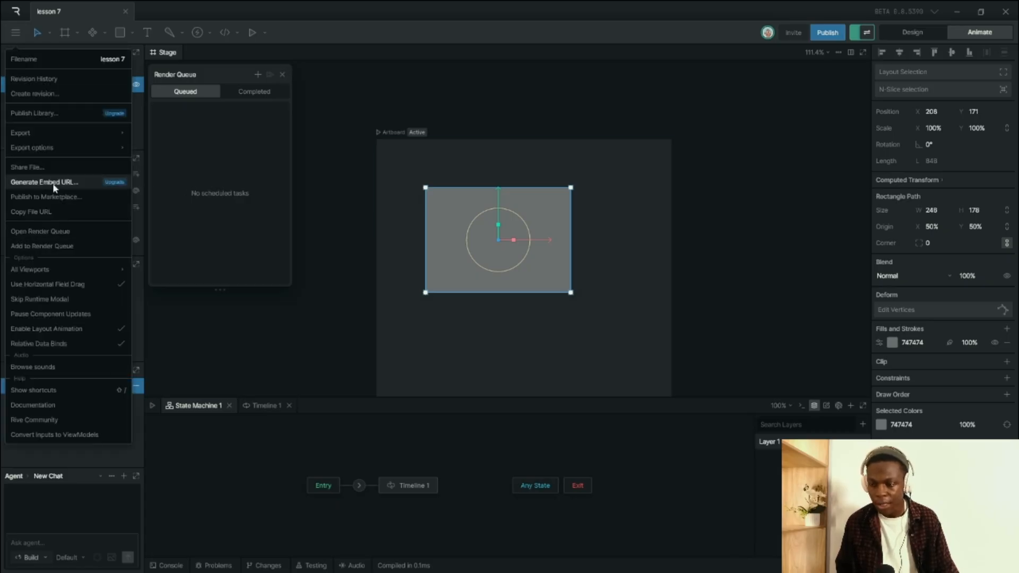
pyautogui.click(62, 248)
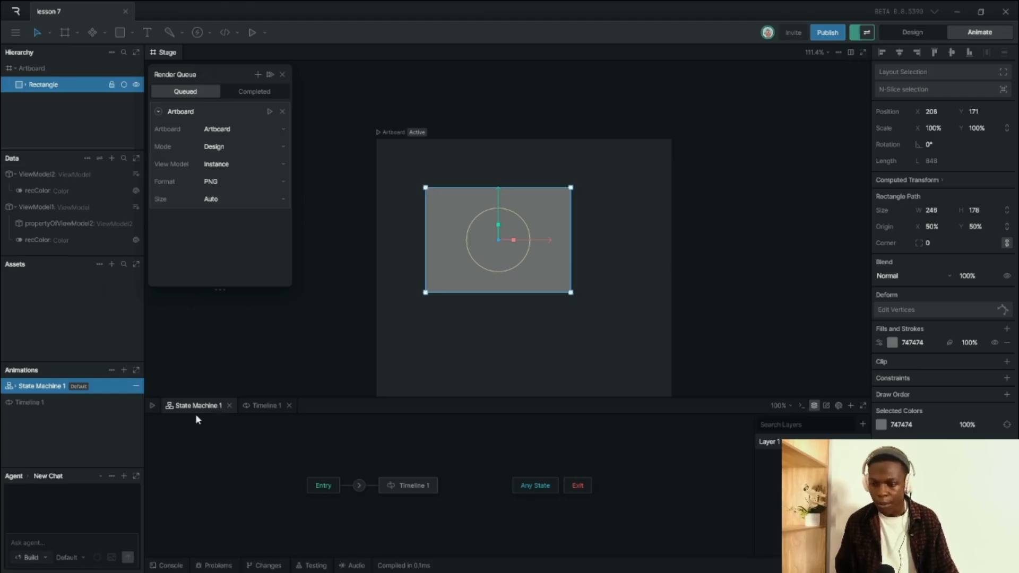
# - Try the Animation mode for the queued Artboard job, settle on State Machine, and check the available state machines
pyautogui.click(241, 150)
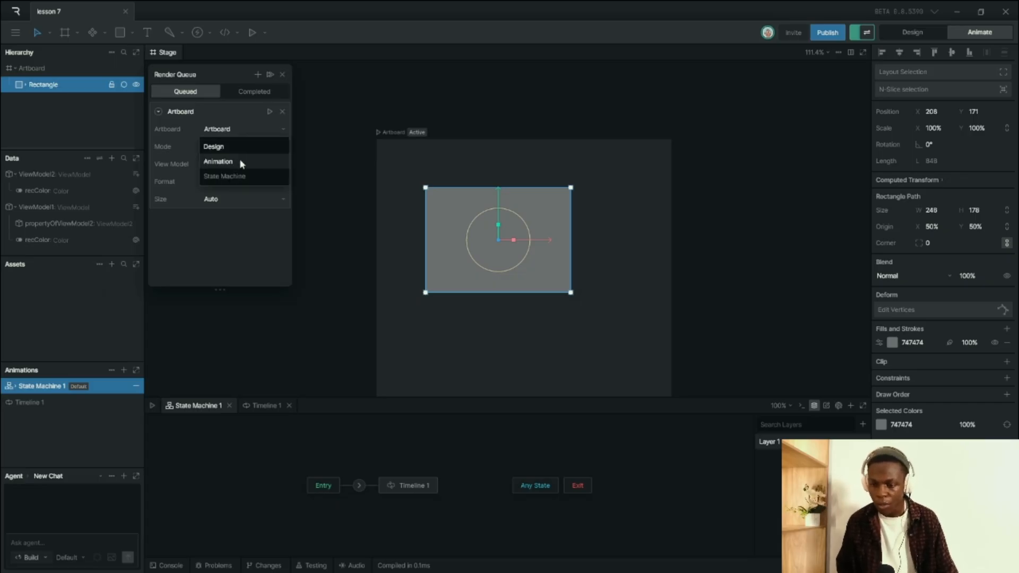
pyautogui.click(240, 159)
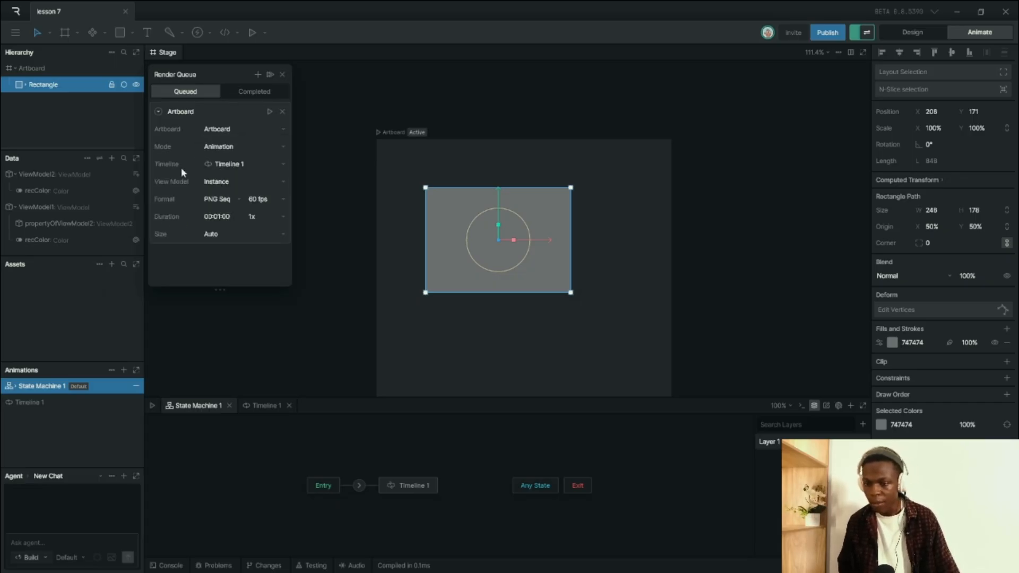
pyautogui.click(232, 141)
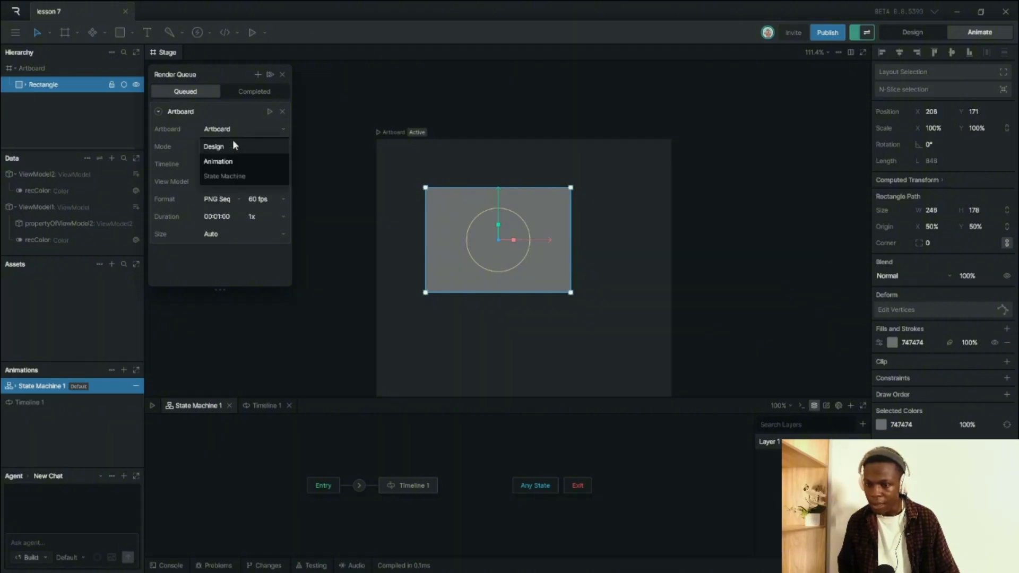
pyautogui.click(232, 177)
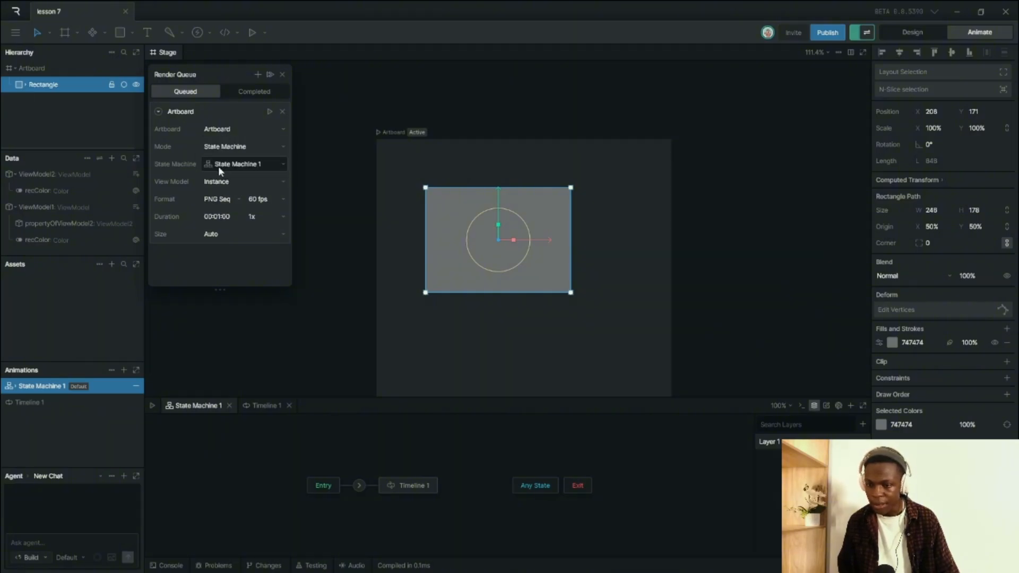
pyautogui.click(226, 162)
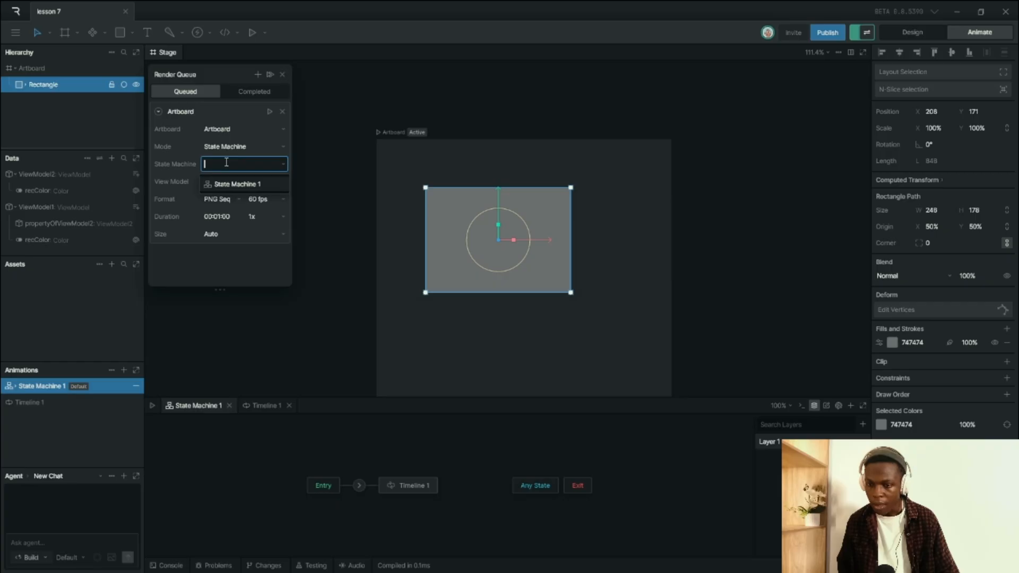
pyautogui.click(183, 151)
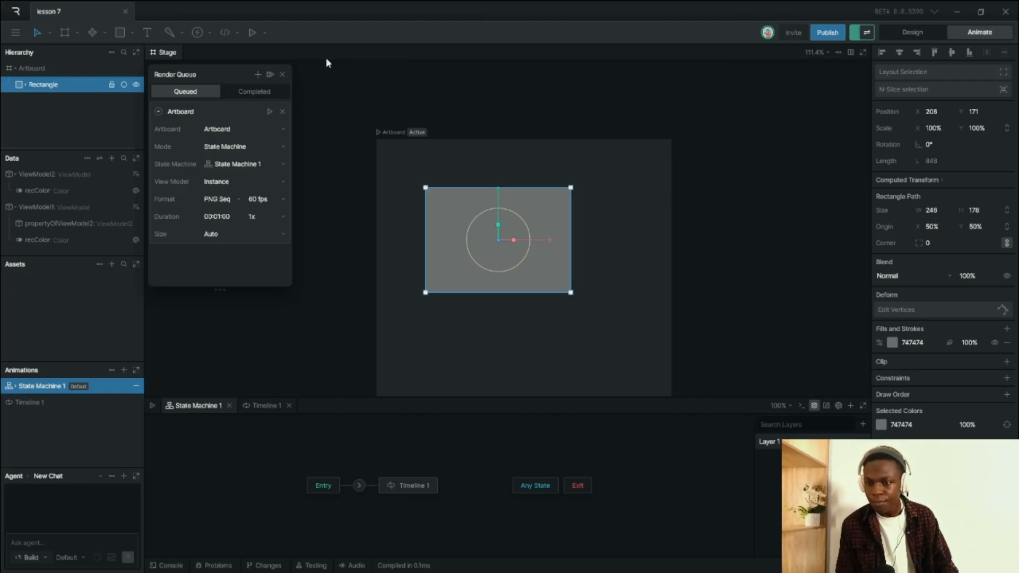
# - Deselect the rectangle and examine the All Viewports display options among the file options
pyautogui.click(326, 78)
pyautogui.click(15, 32)
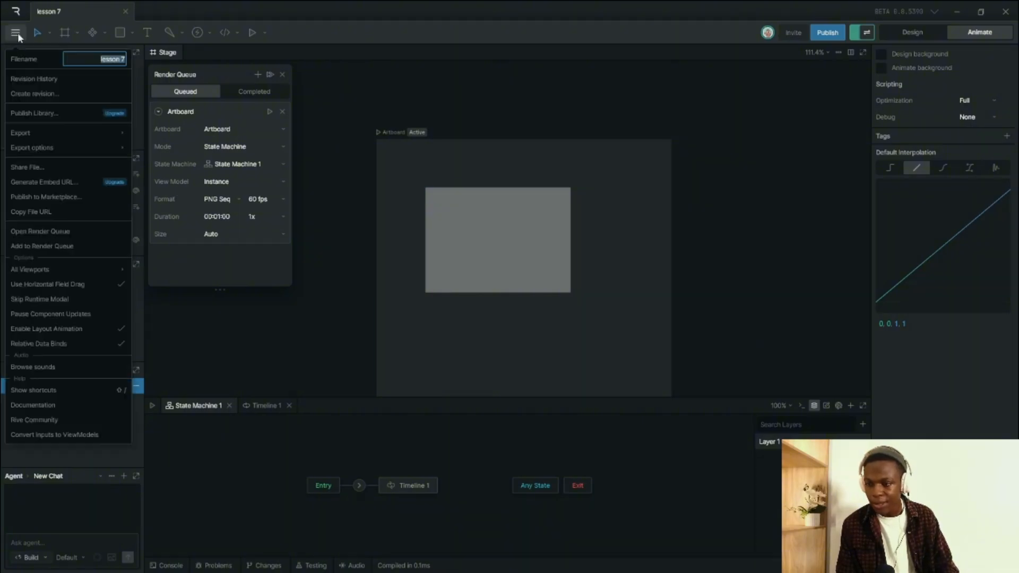
pyautogui.moveTo(36, 272)
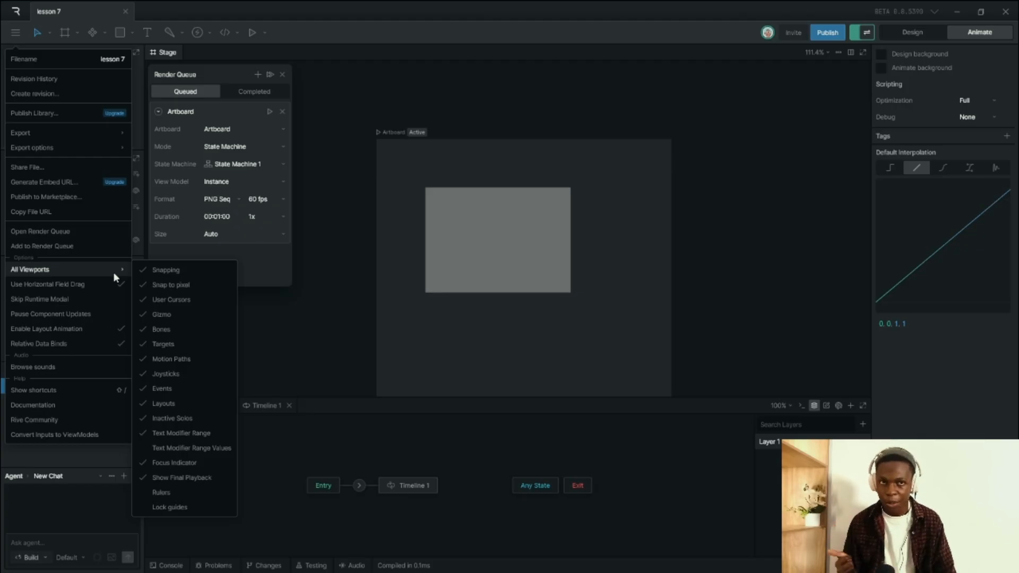
pyautogui.moveTo(116, 271)
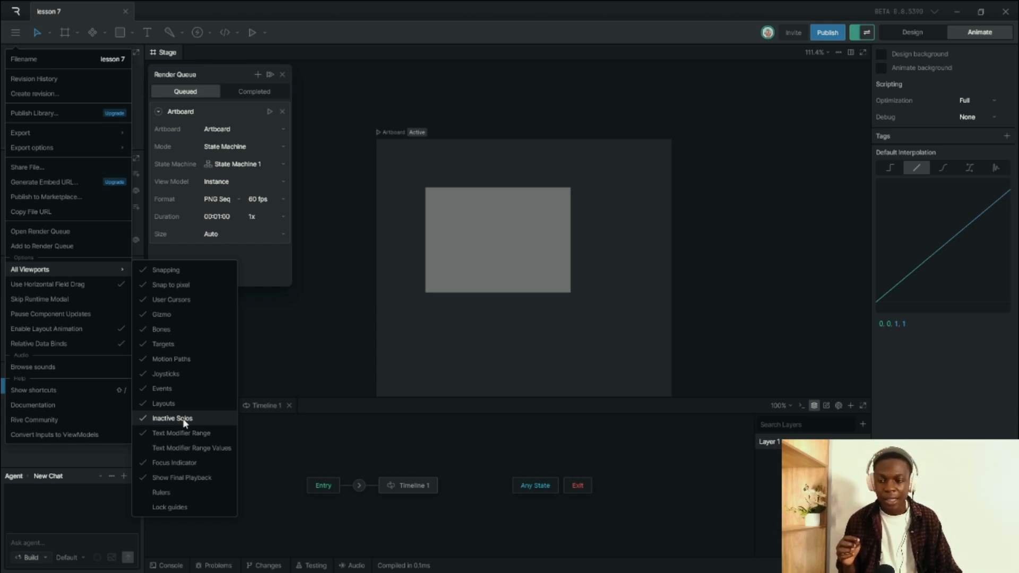
pyautogui.click(348, 360)
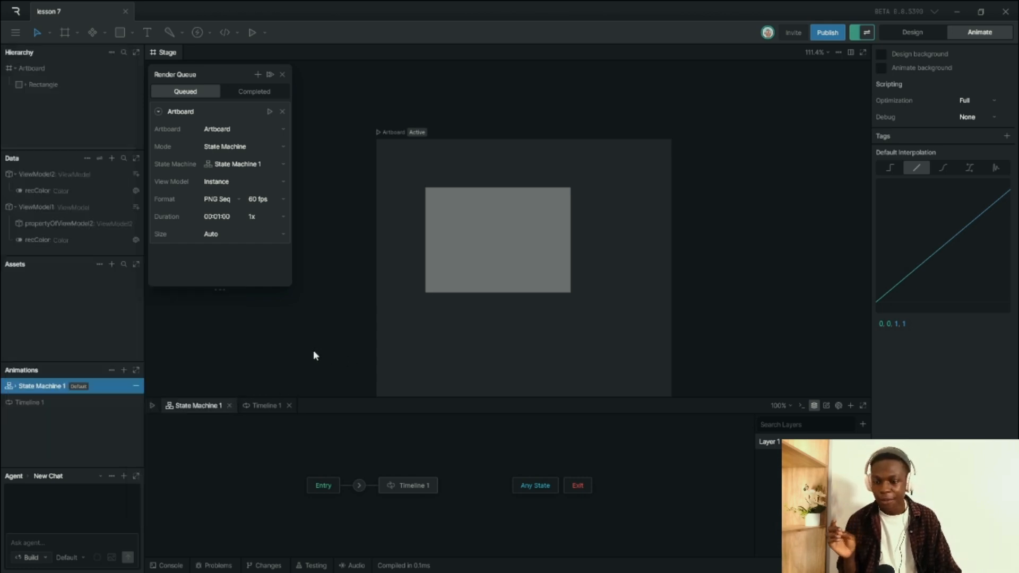
# - Go to the file browser and look through the personal files of the current workspace
pyautogui.click(16, 33)
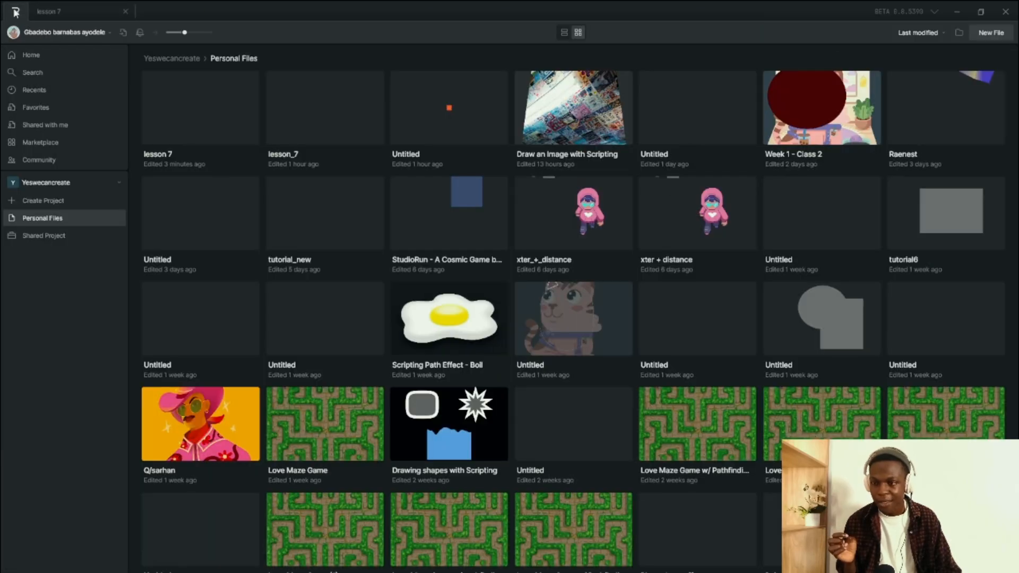
pyautogui.click(15, 12)
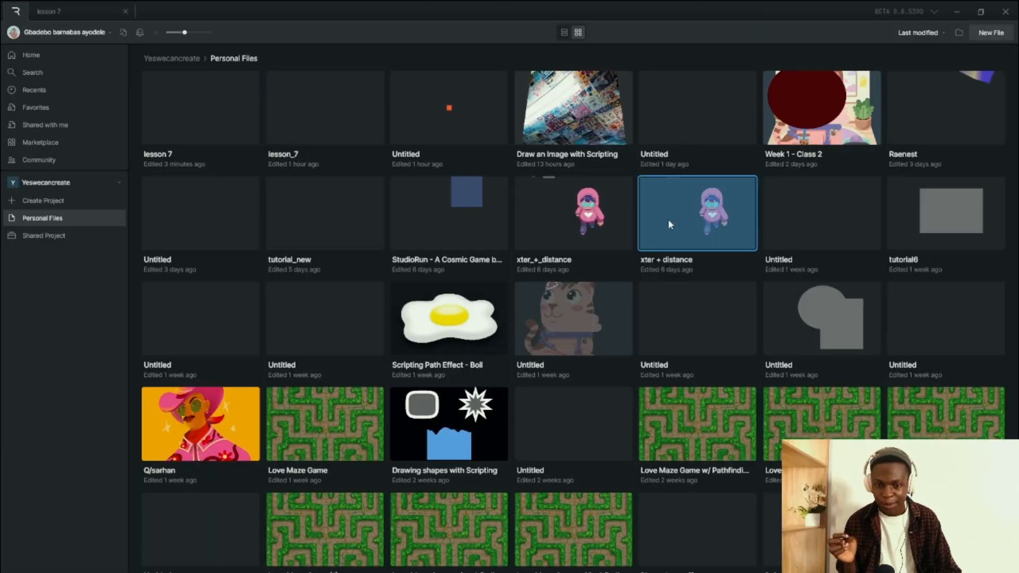
pyautogui.scroll(-12, 667, 218)
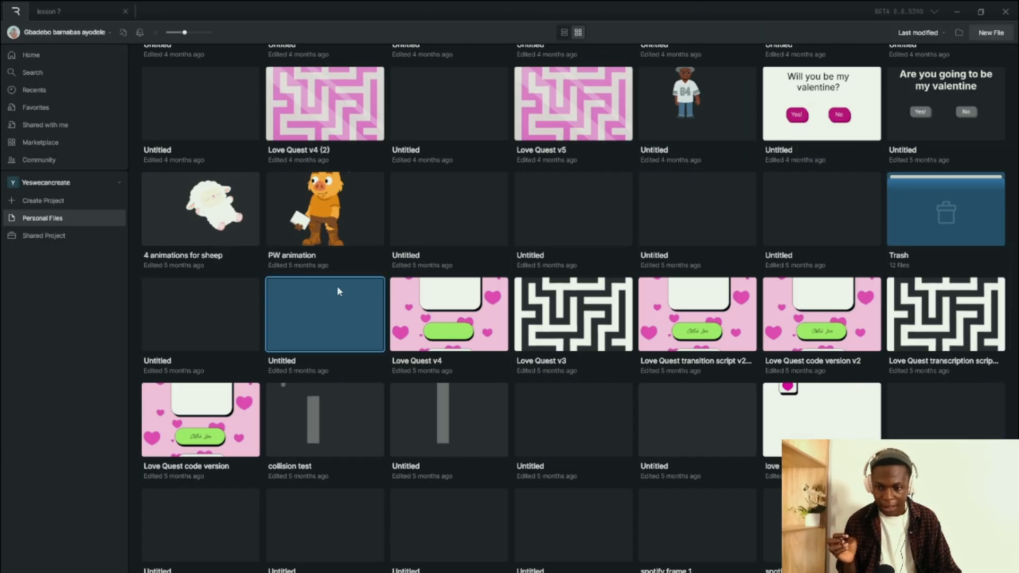
pyautogui.scroll(12, 350, 286)
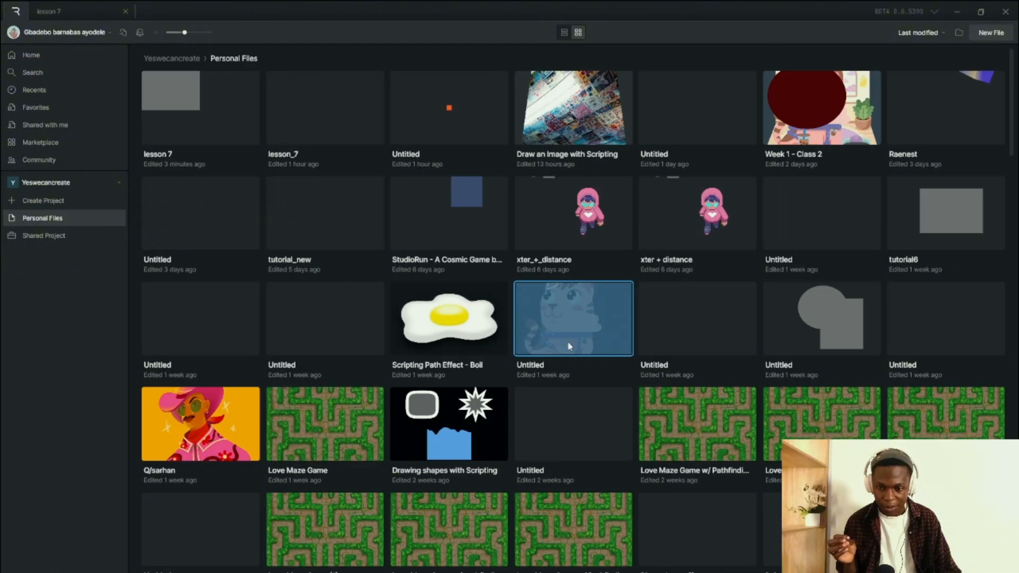
pyautogui.scroll(-12, 585, 330)
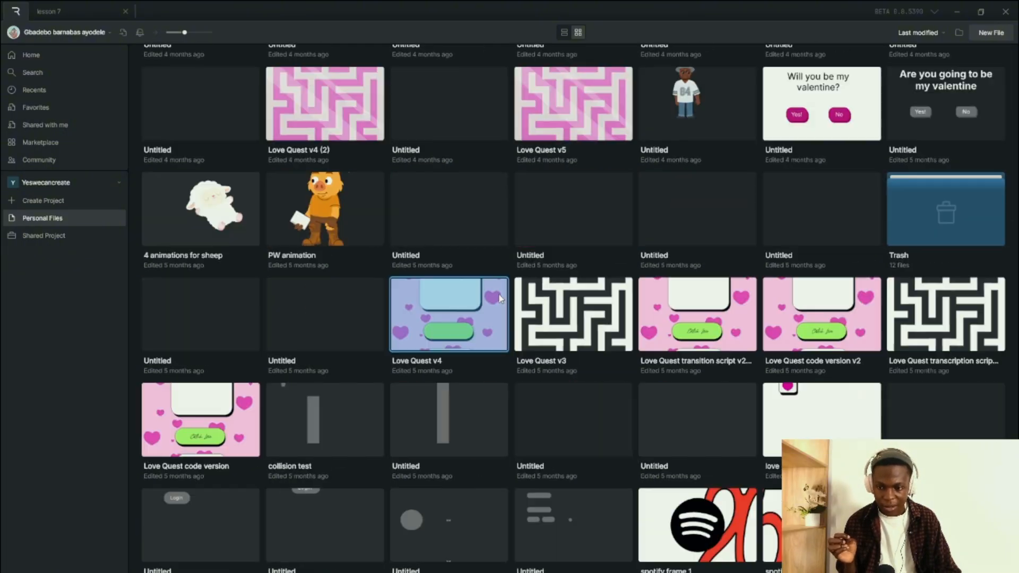
pyautogui.scroll(-4, 499, 298)
pyautogui.scroll(9, 434, 259)
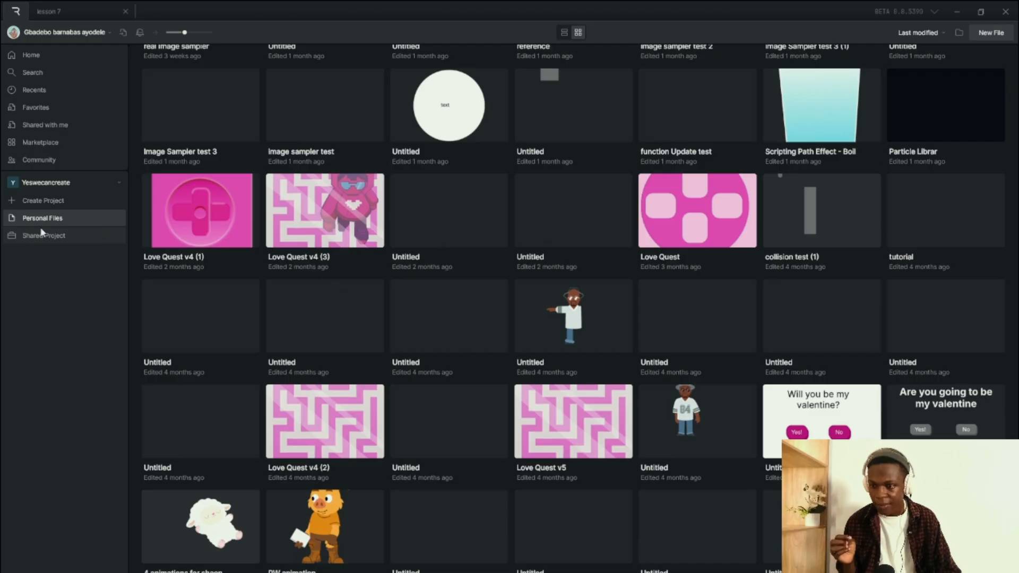
# - Switch to the xx--No--xx workspace and open its Base Ball v 3 (1) file
pyautogui.click(77, 183)
pyautogui.moveTo(82, 233)
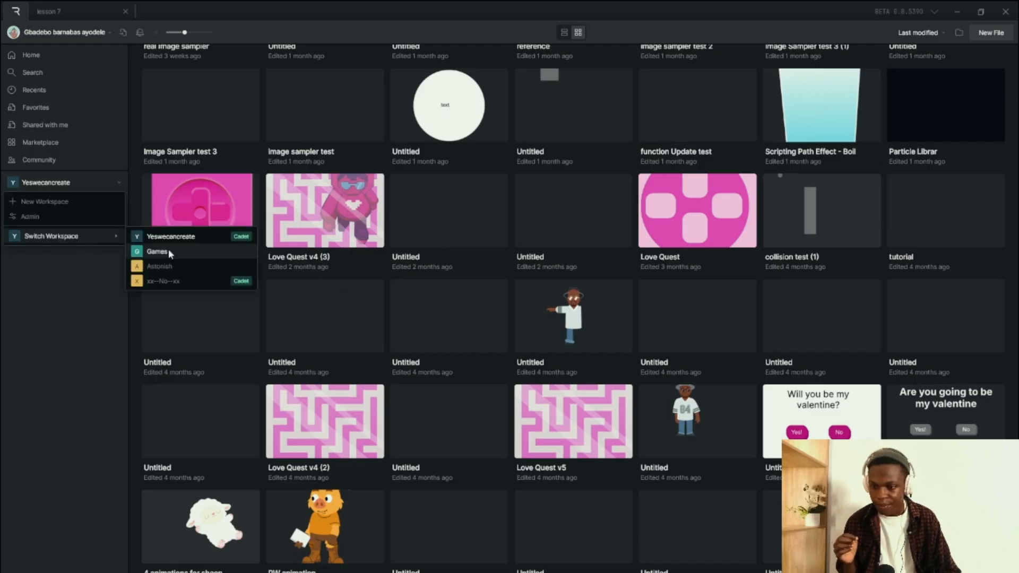
pyautogui.click(180, 279)
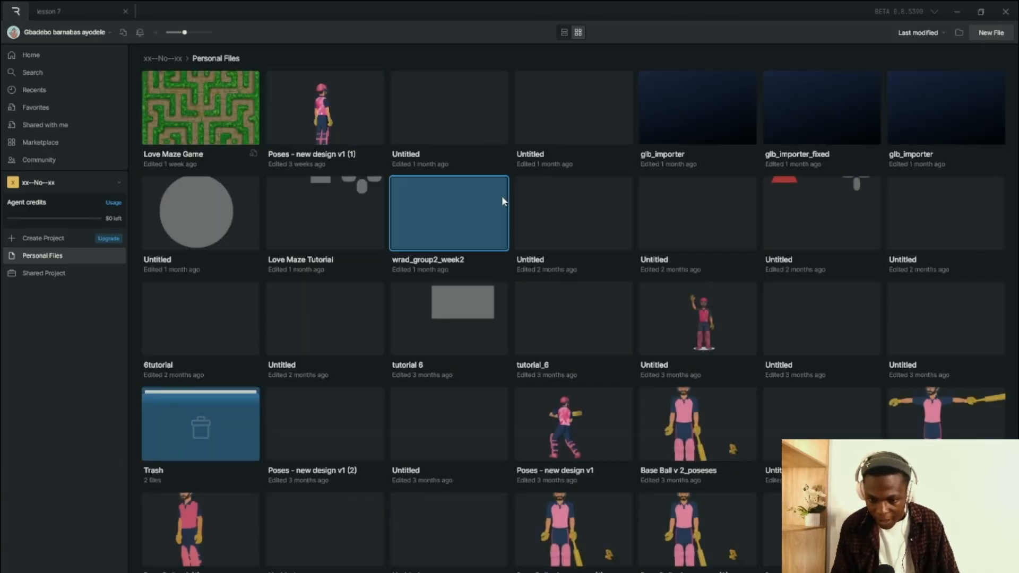
pyautogui.scroll(-4, 554, 310)
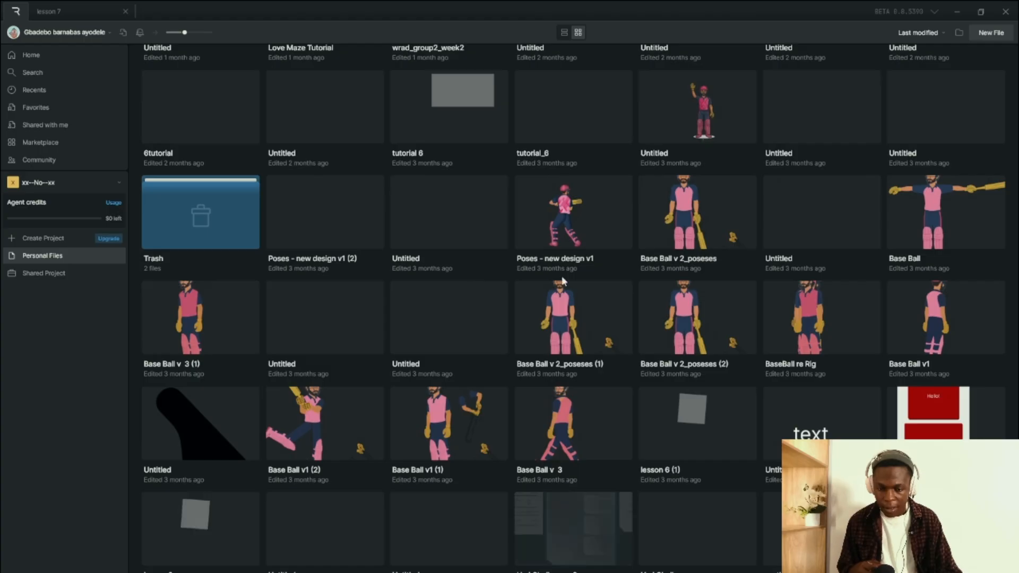
pyautogui.scroll(-3, 319, 287)
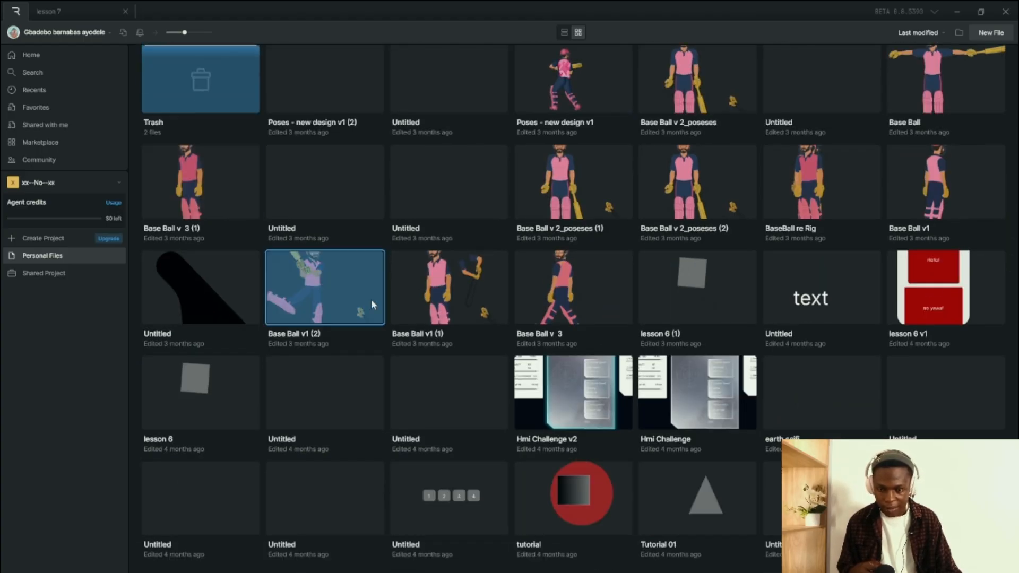
pyautogui.doubleClick(179, 166)
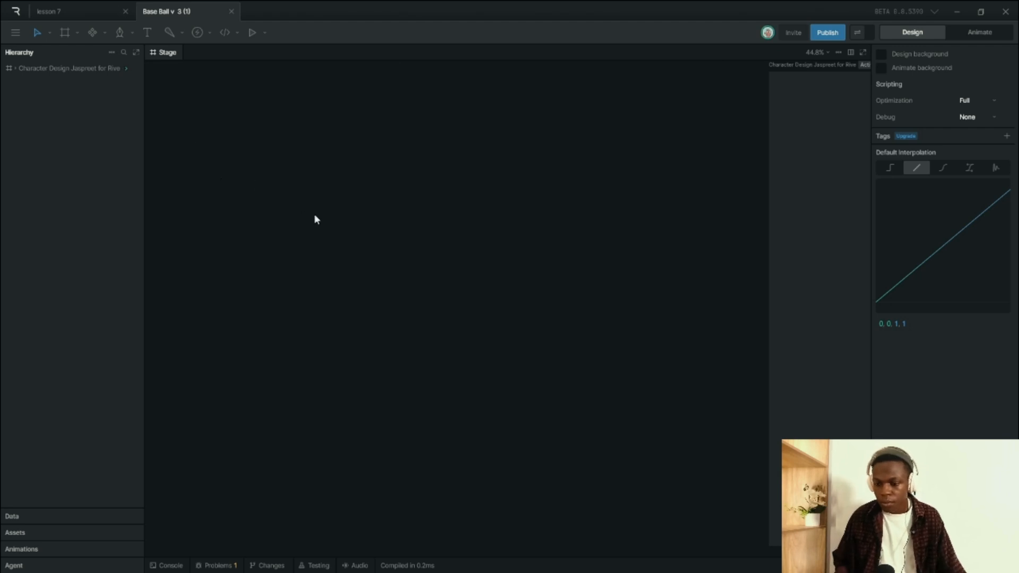
# - Select the character design artboard and expand it in the hierarchy to list its parts
pyautogui.scroll(-10, 452, 342)
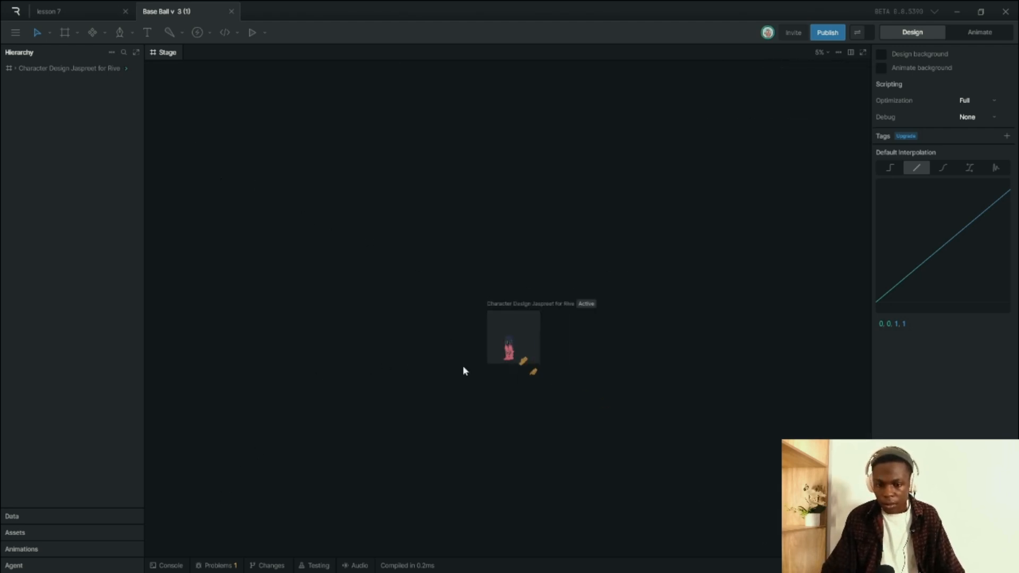
pyautogui.scroll(5, 519, 357)
pyautogui.scroll(4, 519, 365)
pyautogui.scroll(-7, 391, 246)
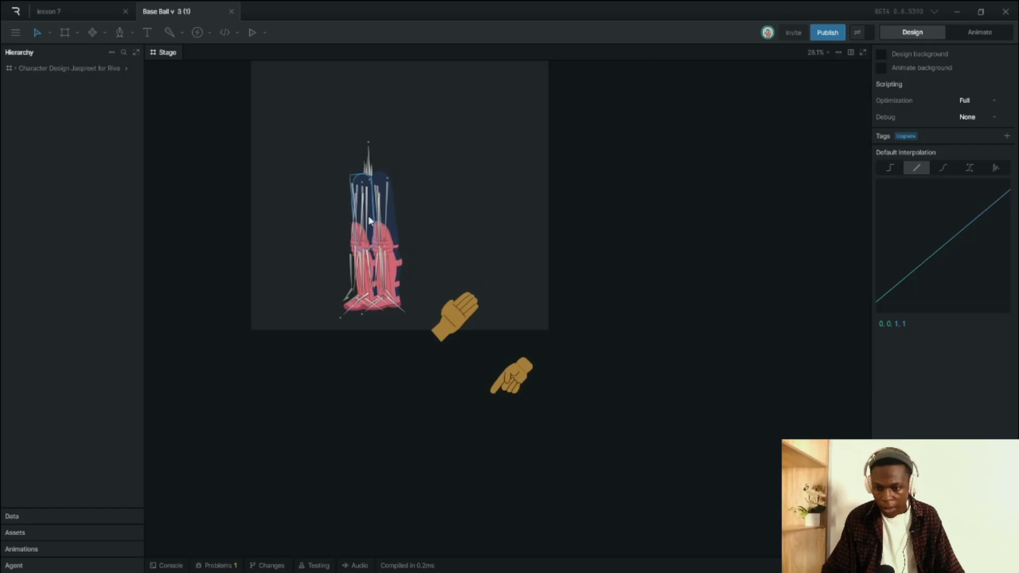
pyautogui.scroll(6, 373, 211)
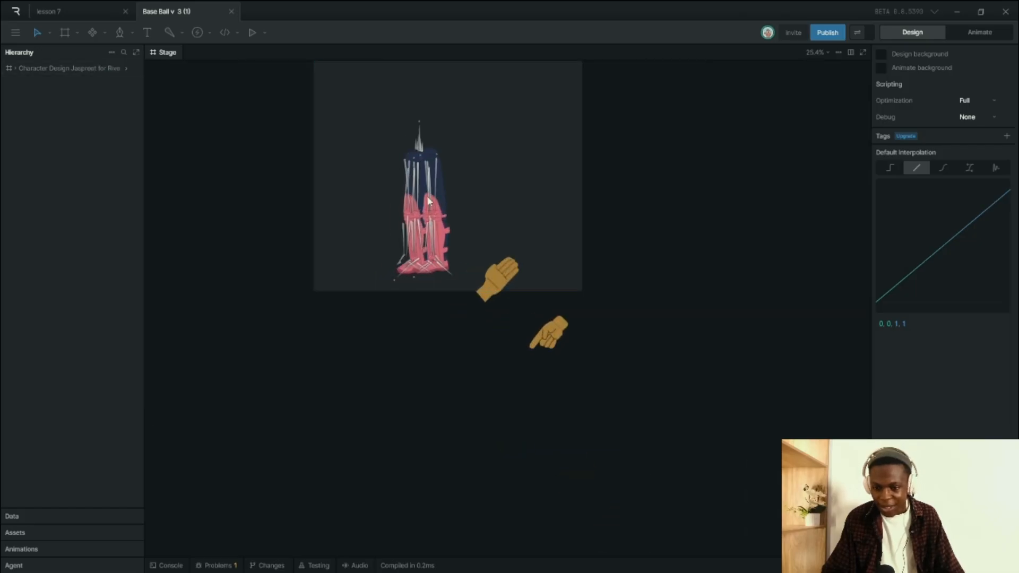
pyautogui.scroll(4, 423, 169)
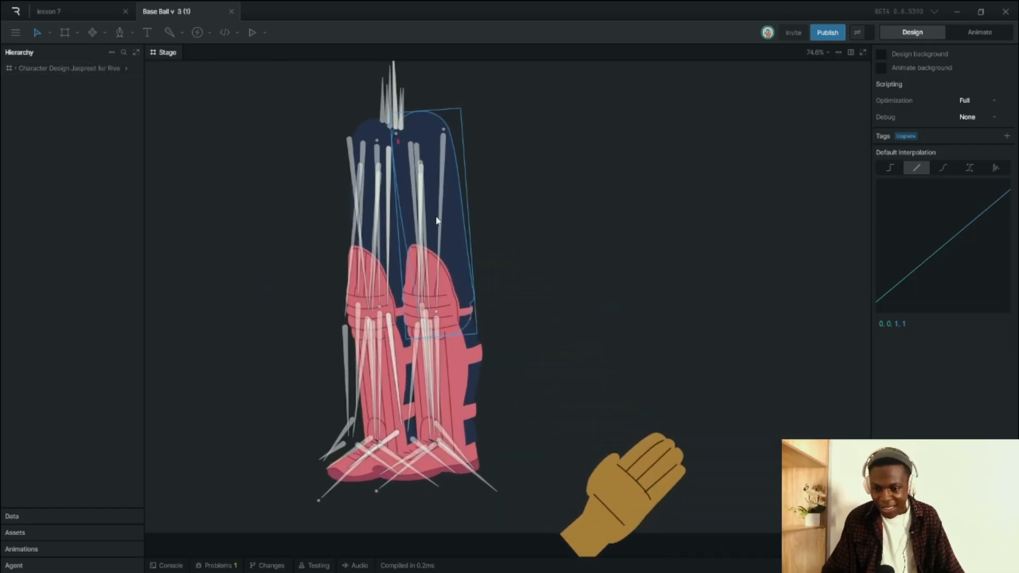
pyautogui.click(17, 71)
pyautogui.click(15, 69)
pyautogui.click(15, 69)
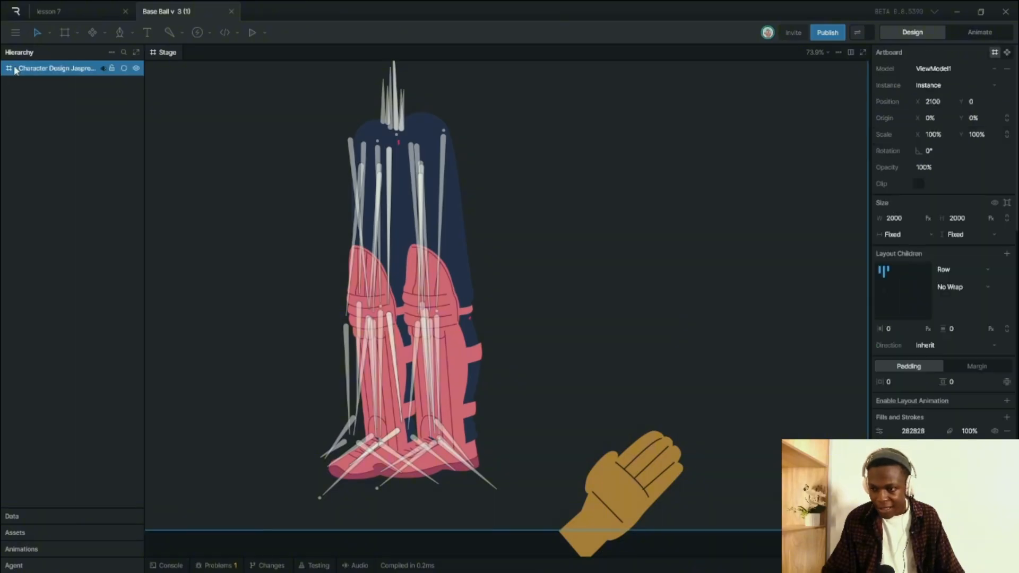
pyautogui.click(16, 69)
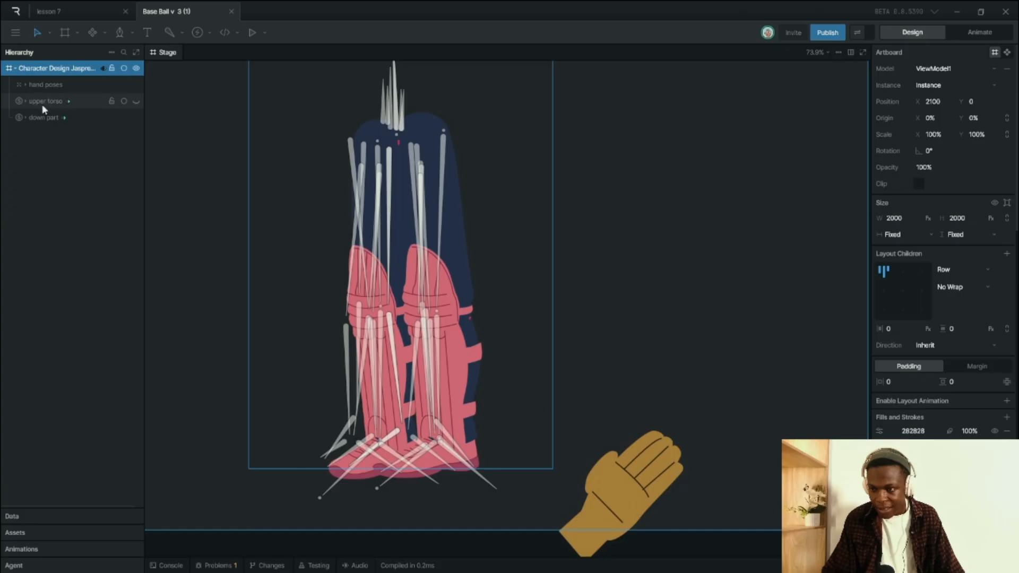
# - Expand the upper torso and down part solos to list the character views inside each
pyautogui.click(24, 101)
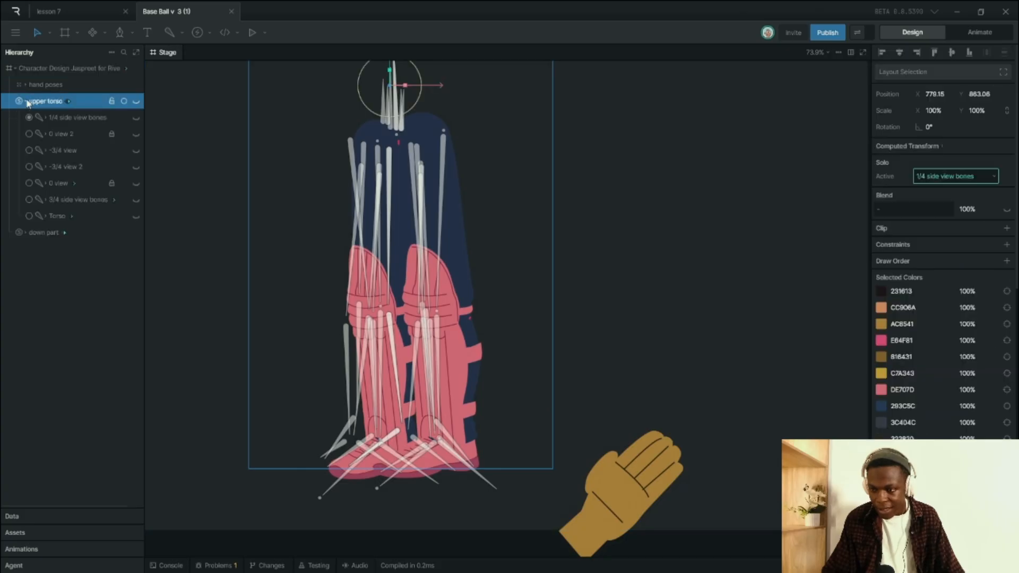
pyautogui.click(62, 119)
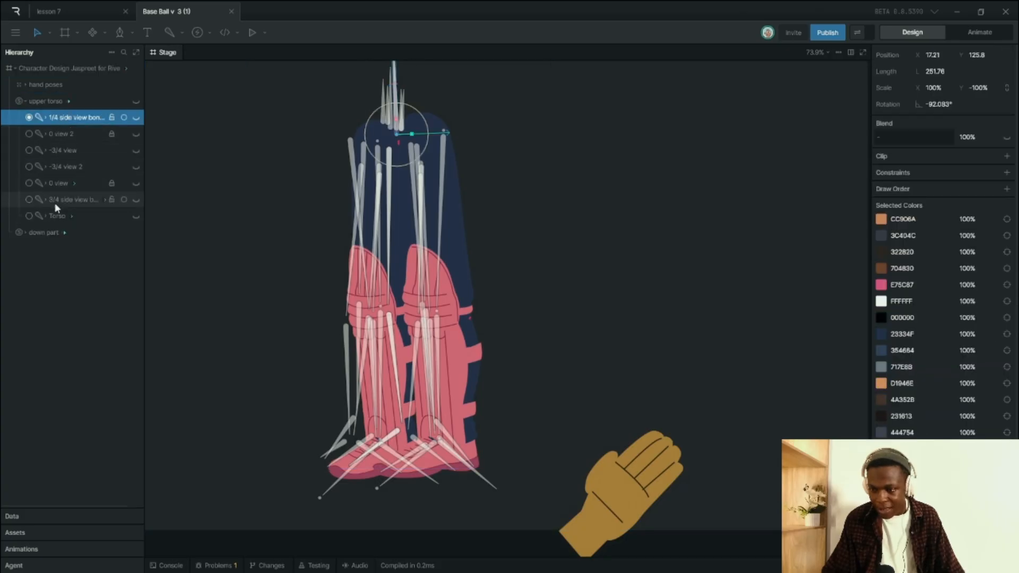
pyautogui.click(23, 232)
pyautogui.click(25, 232)
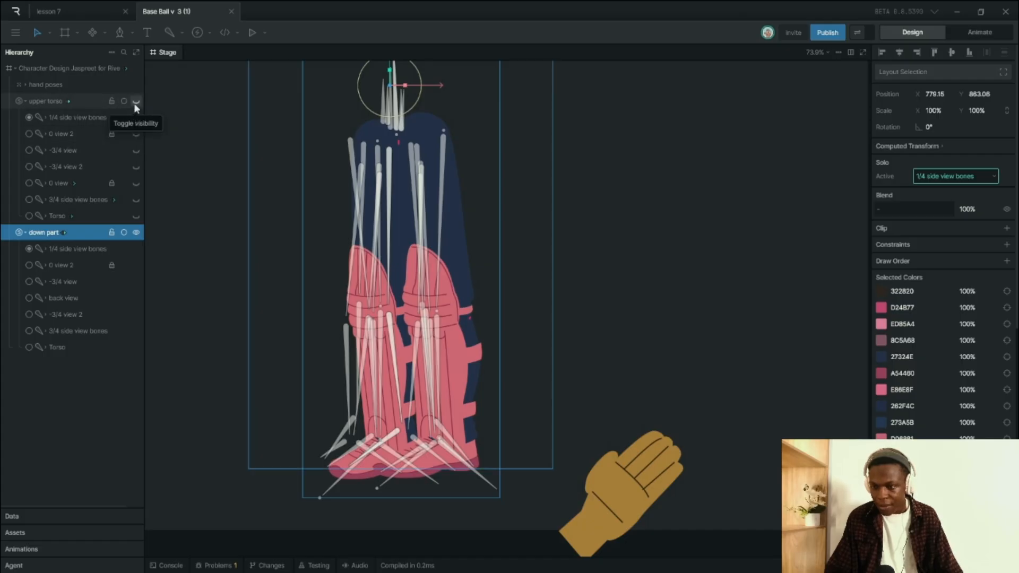
# - Make all hidden views of the upper torso solo visible, from 1/4 side view bones down to Torso
pyautogui.click(136, 134)
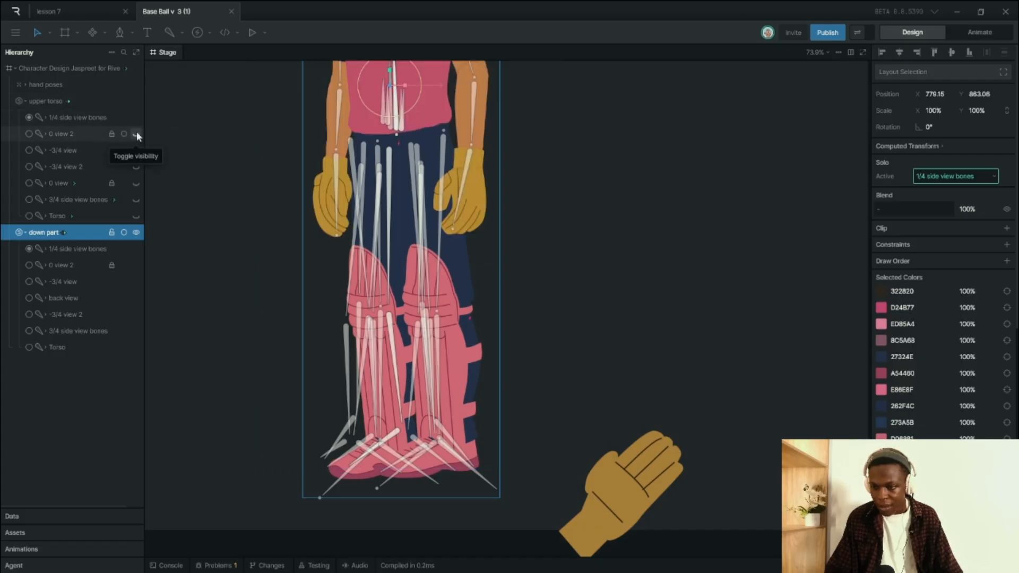
pyautogui.click(137, 134)
pyautogui.click(137, 152)
pyautogui.click(137, 168)
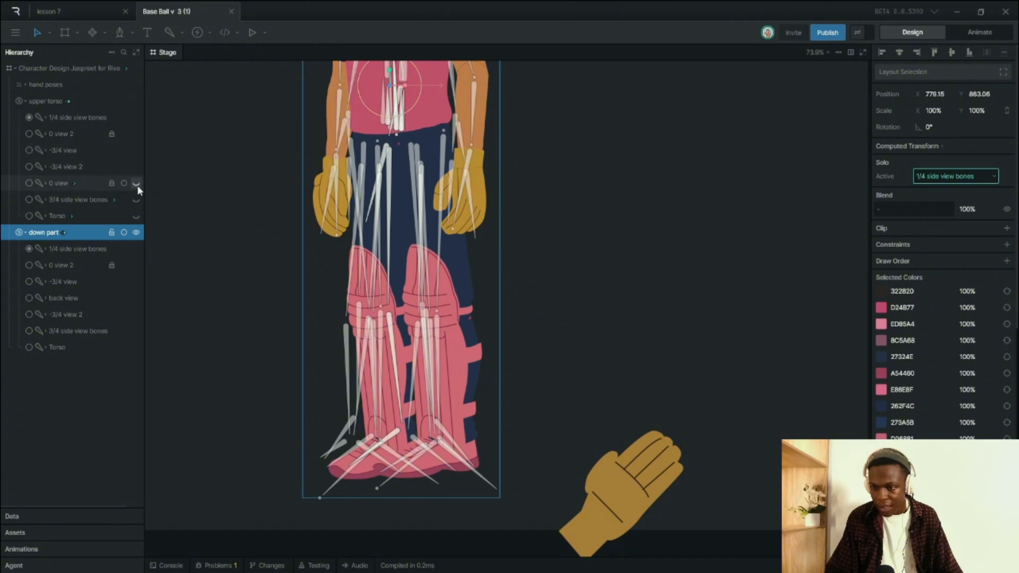
pyautogui.click(137, 185)
pyautogui.click(137, 200)
pyautogui.click(137, 215)
pyautogui.hscroll(7, 467, 258)
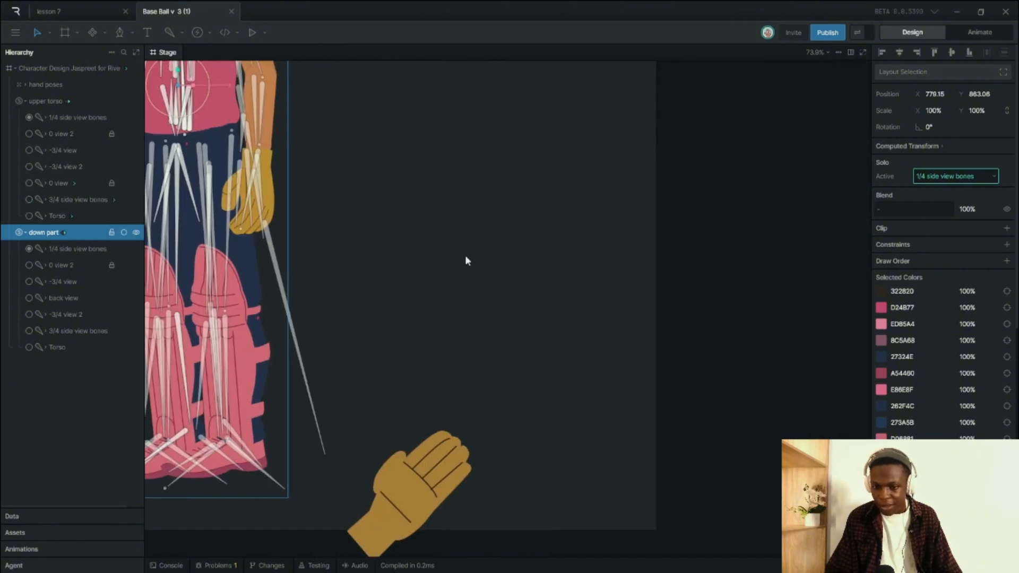
pyautogui.scroll(-7, 557, 324)
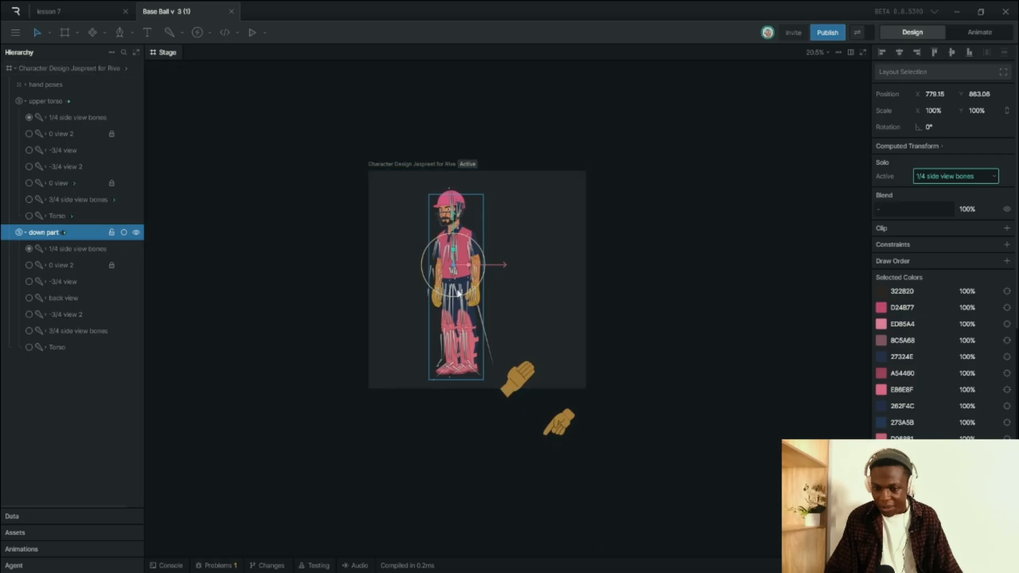
pyautogui.scroll(4, 450, 287)
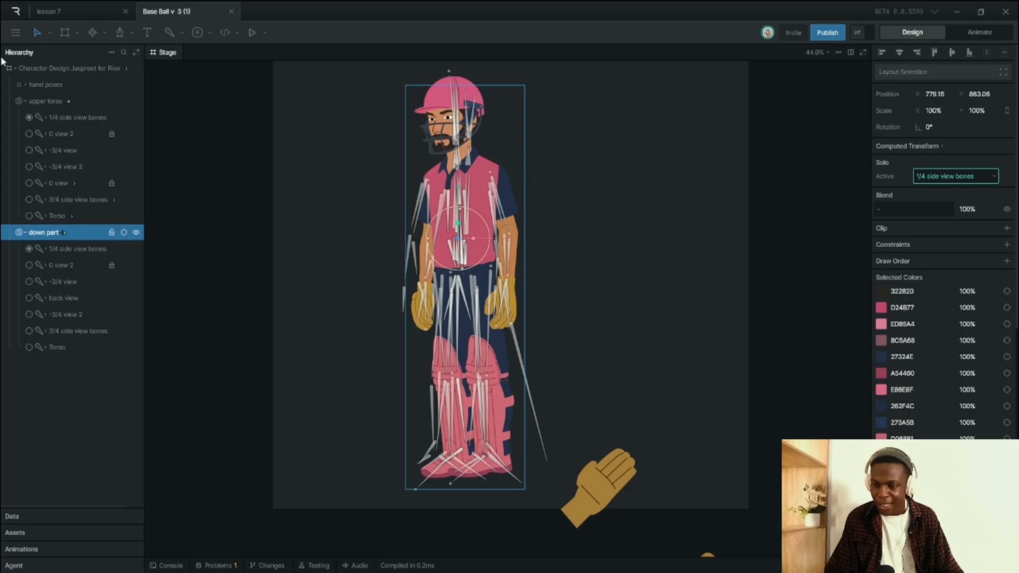
# - Turn off Inactive Solos in the All Viewports display options and deselect the down part
pyautogui.click(15, 36)
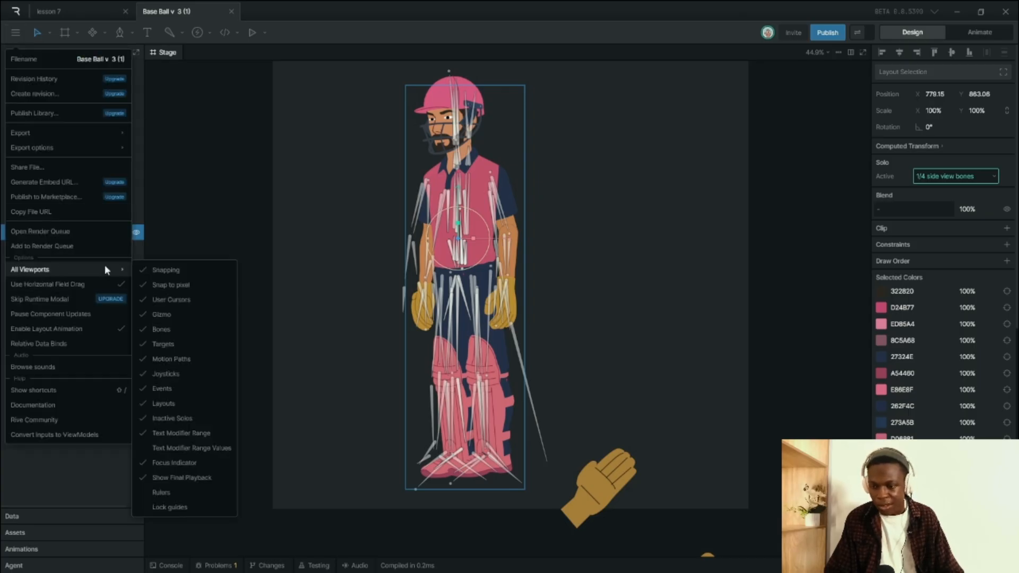
pyautogui.click(178, 419)
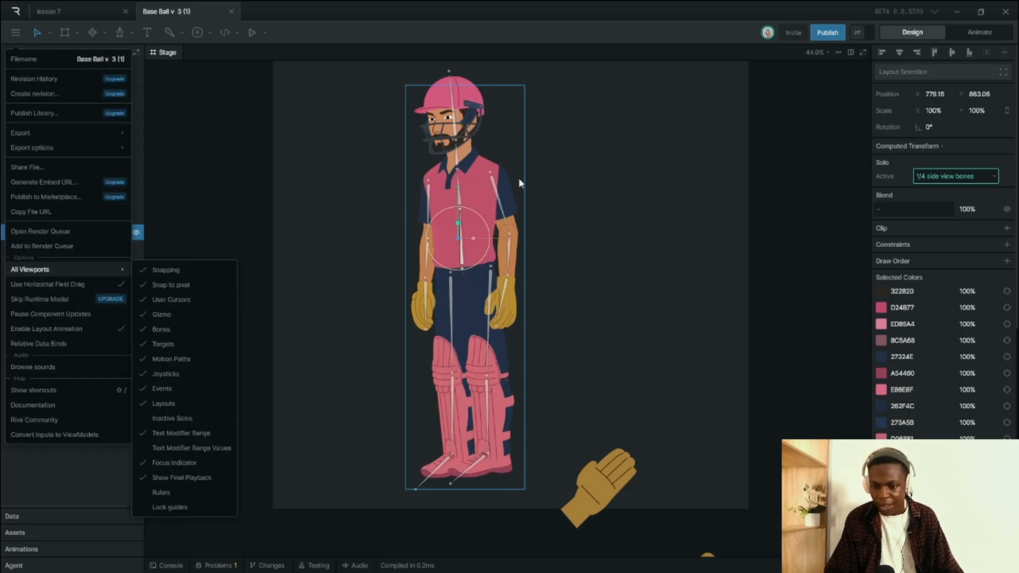
pyautogui.click(306, 377)
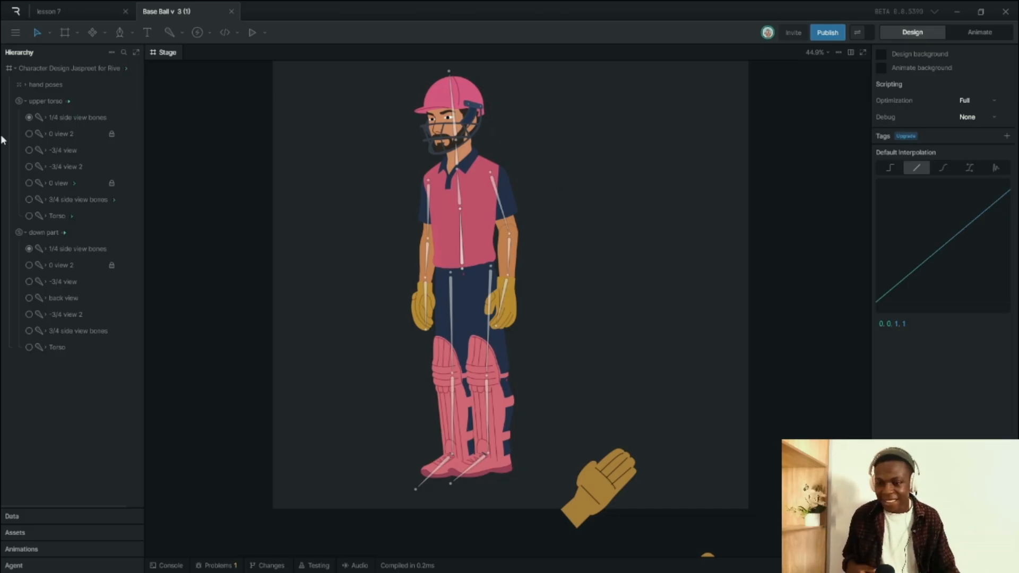
# - Try 0 view 2 as the active view in the upper torso and down part solos, and settle both on -3/4 view
pyautogui.click(28, 134)
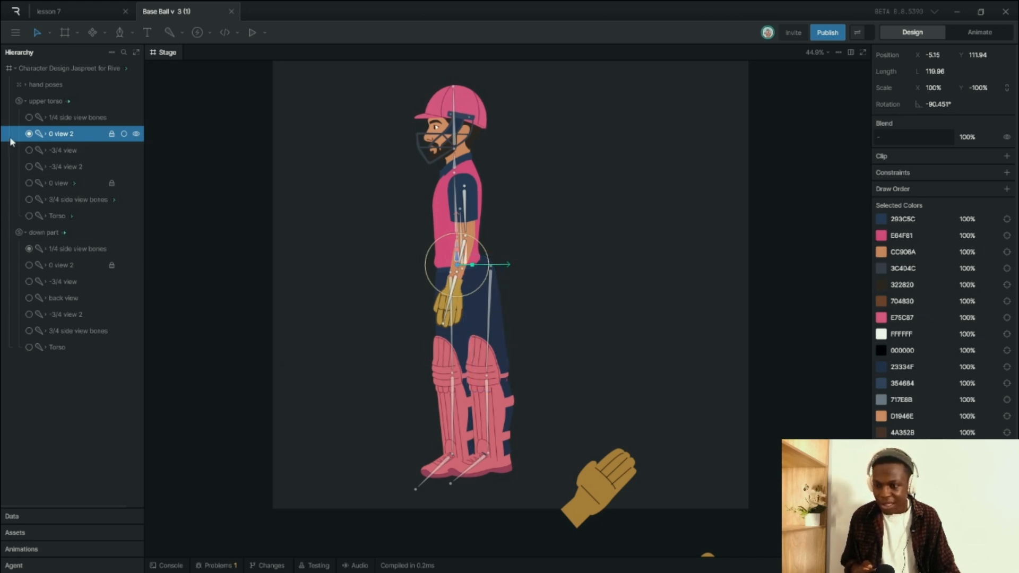
pyautogui.click(29, 265)
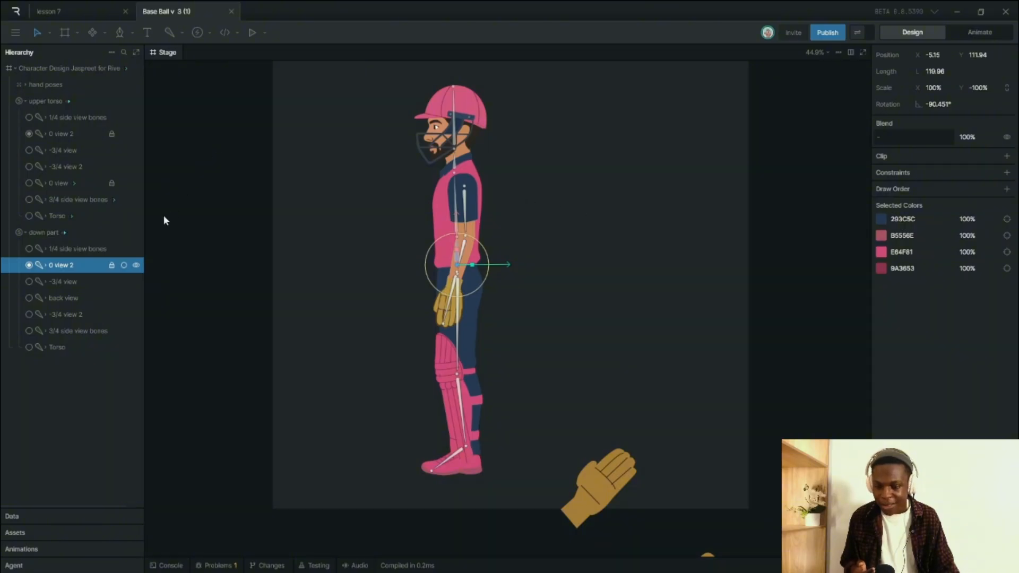
pyautogui.click(29, 151)
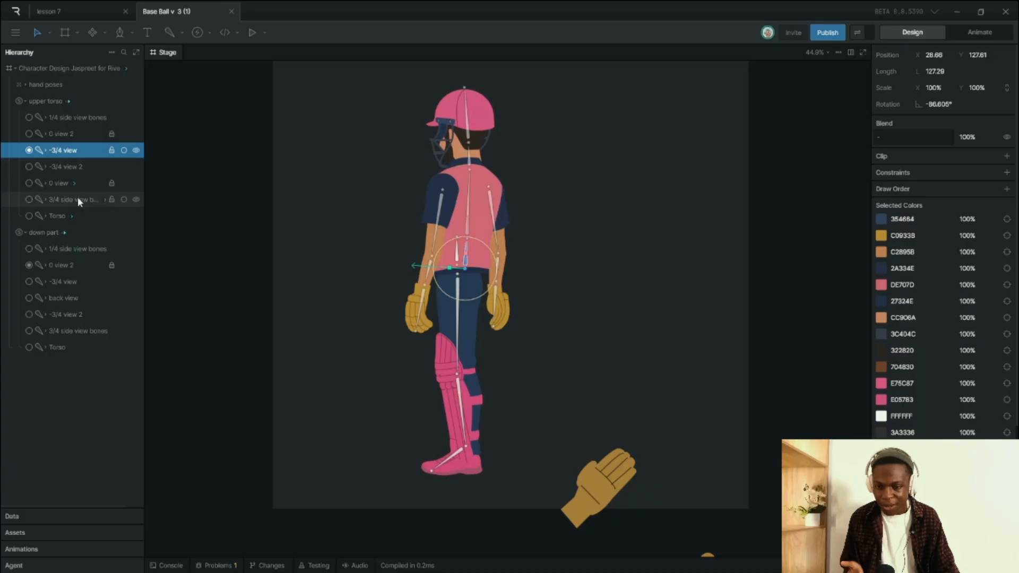
pyautogui.click(29, 281)
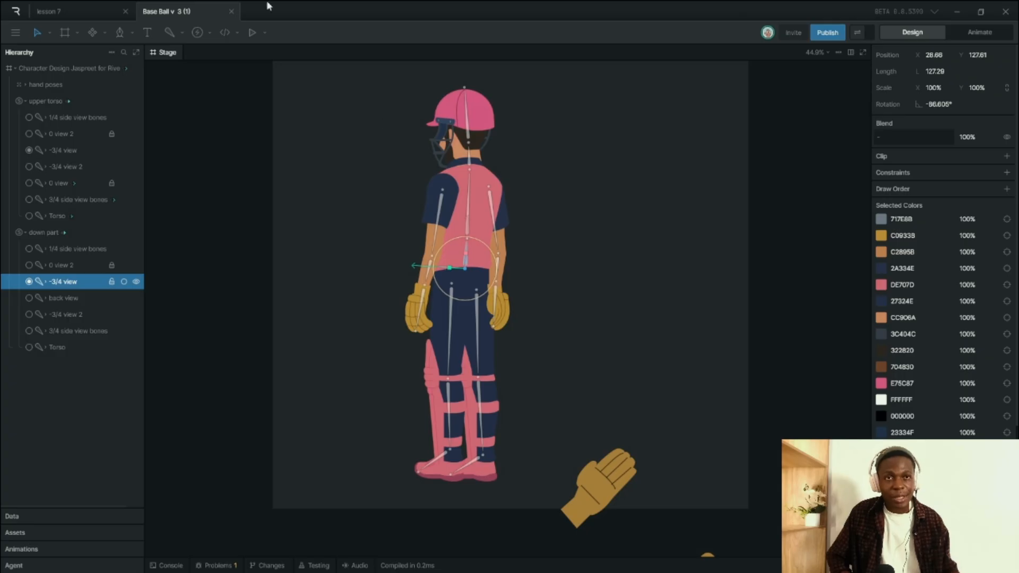
# - Return to the lesson 7 file and show its All Viewports display options
pyautogui.click(85, 11)
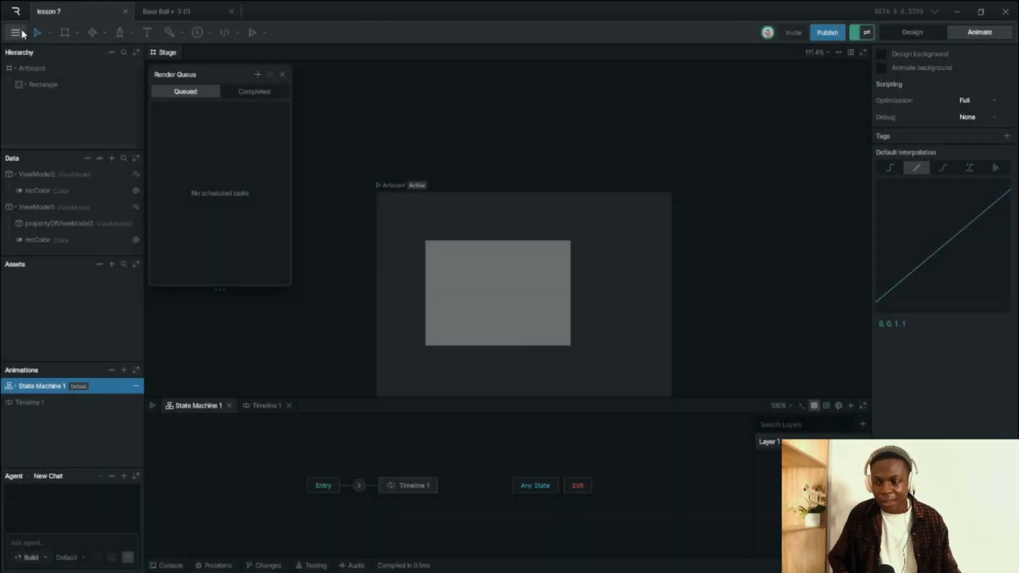
pyautogui.click(17, 32)
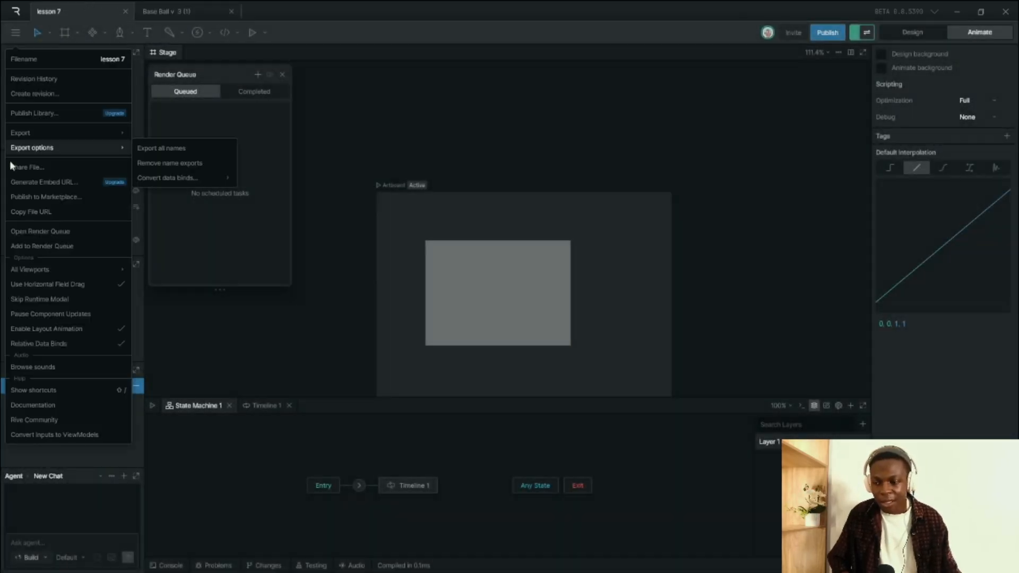
pyautogui.moveTo(103, 268)
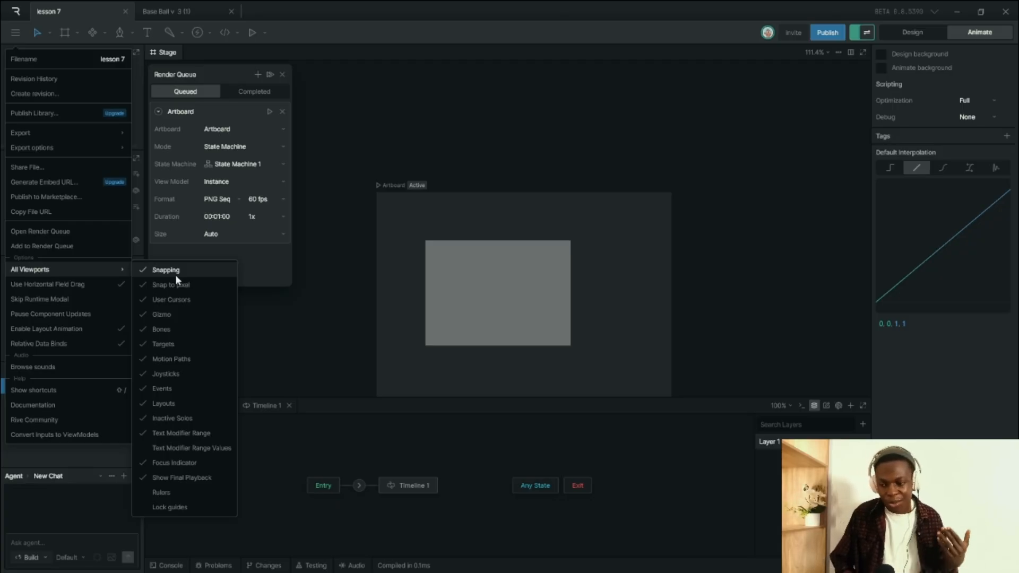
# - Turn on Rulers for all viewports and add a horizontal guide at Y 121 and a vertical guide at X 109
pyautogui.click(175, 491)
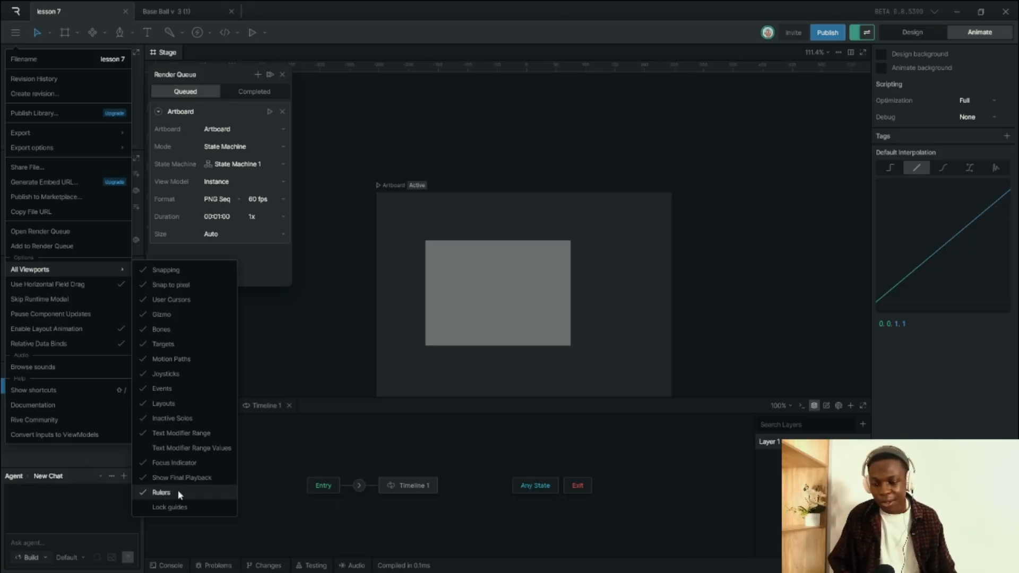
pyautogui.moveTo(364, 69); pyautogui.dragTo(414, 265)
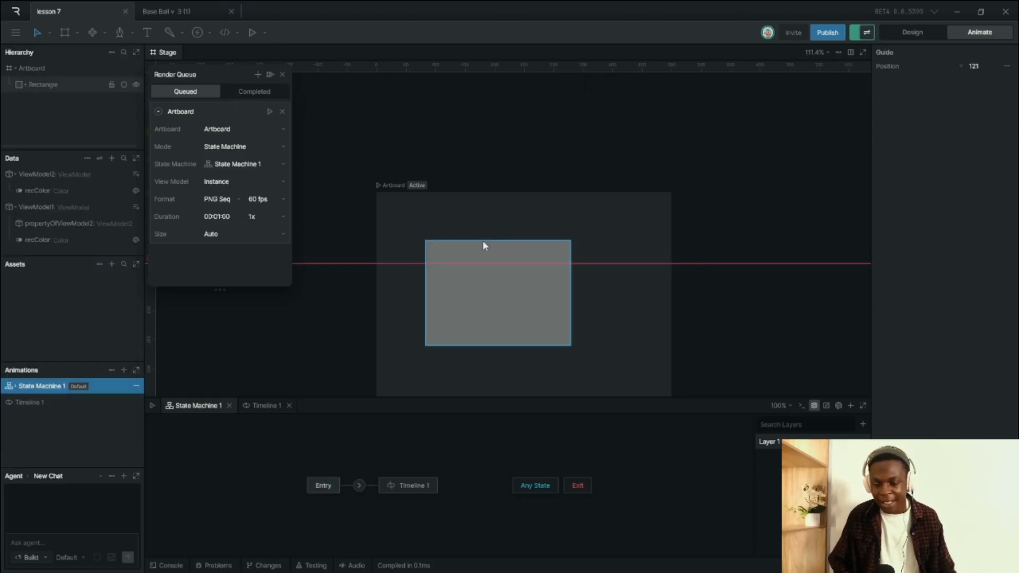
pyautogui.moveTo(145, 323); pyautogui.dragTo(531, 329)
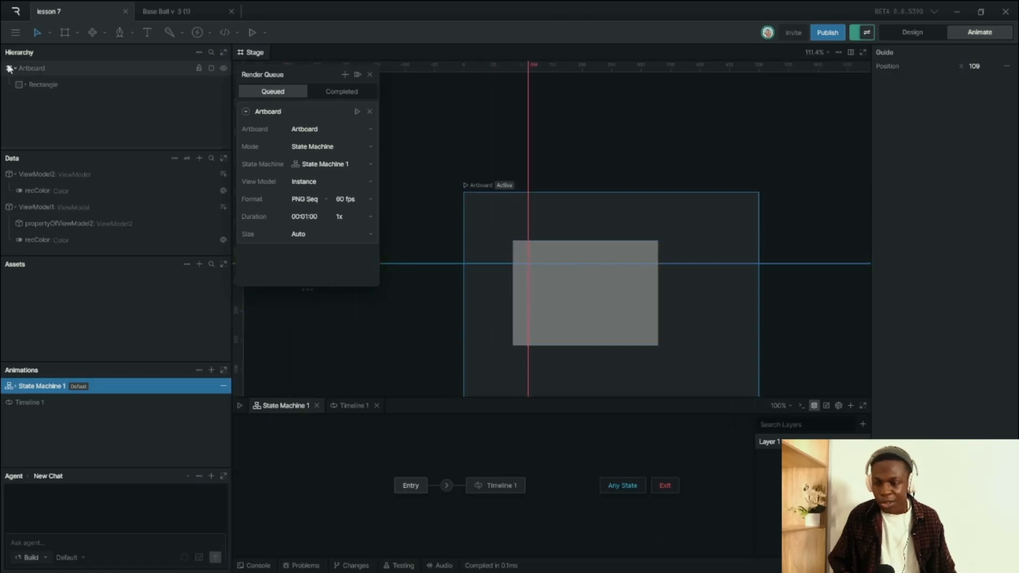
# - Turn on Lock guides for all viewports and try to select the vertical guide on the stage
pyautogui.click(15, 34)
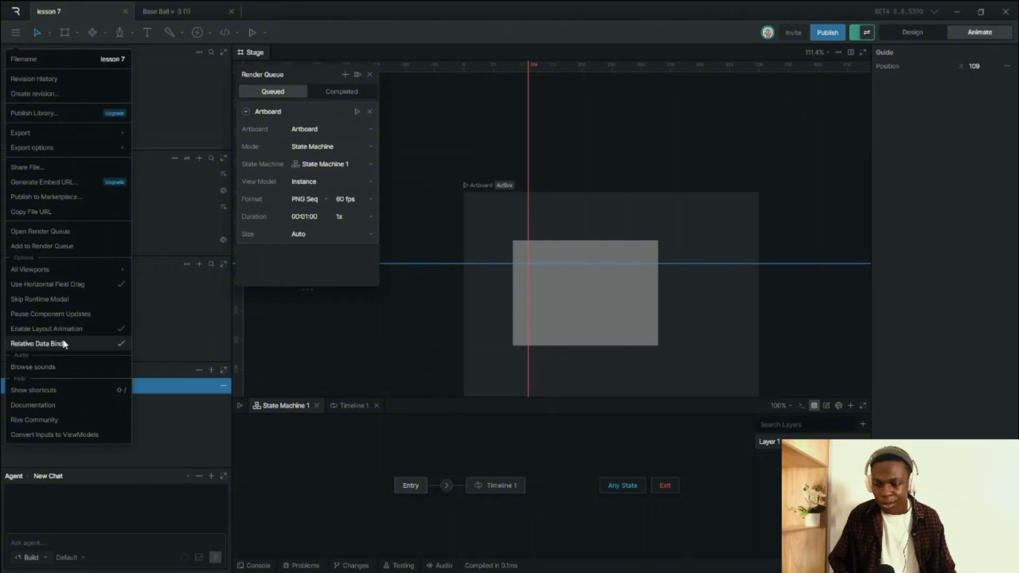
pyautogui.click(112, 272)
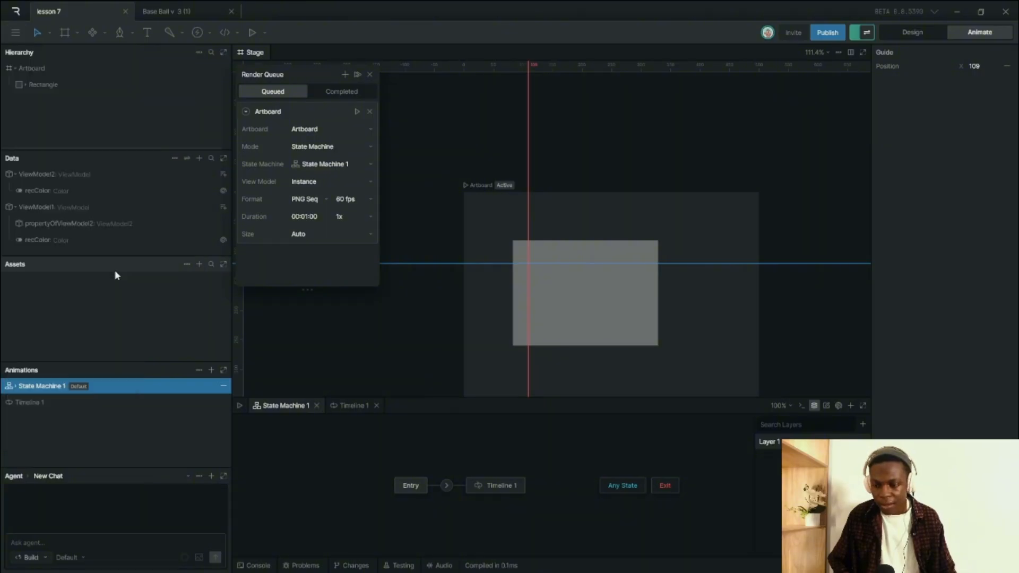
pyautogui.click(14, 34)
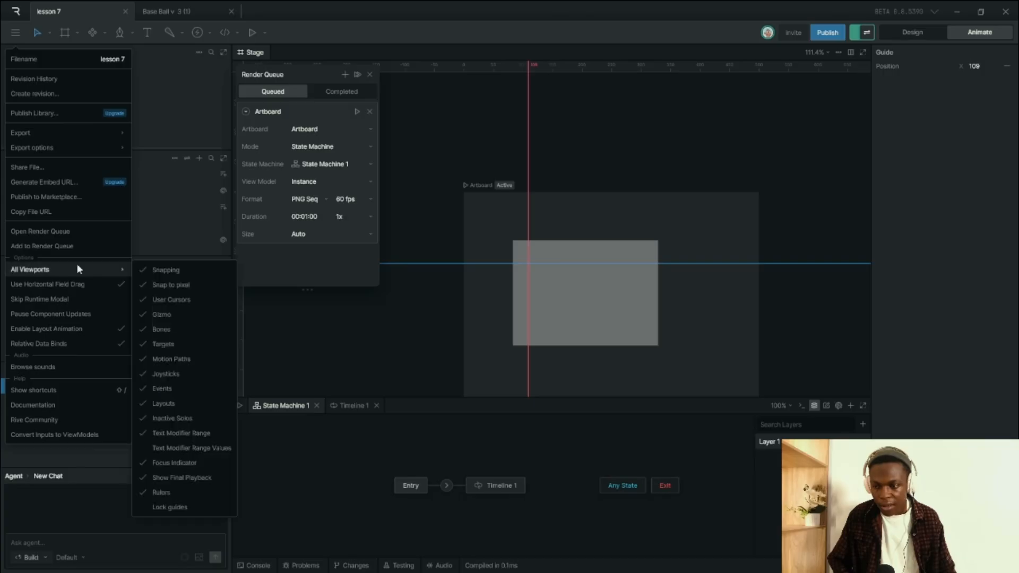
pyautogui.moveTo(45, 275)
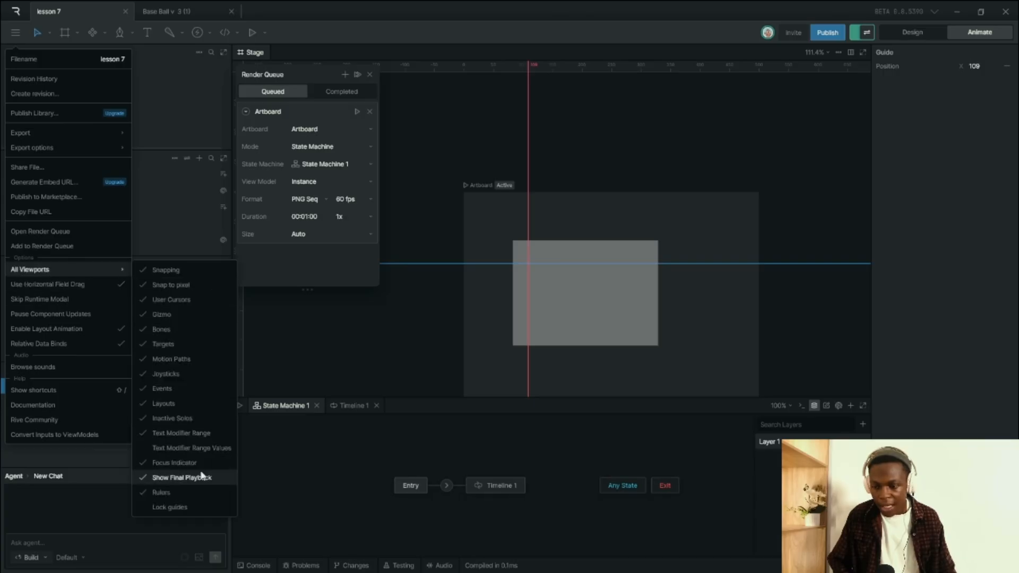
pyautogui.click(194, 506)
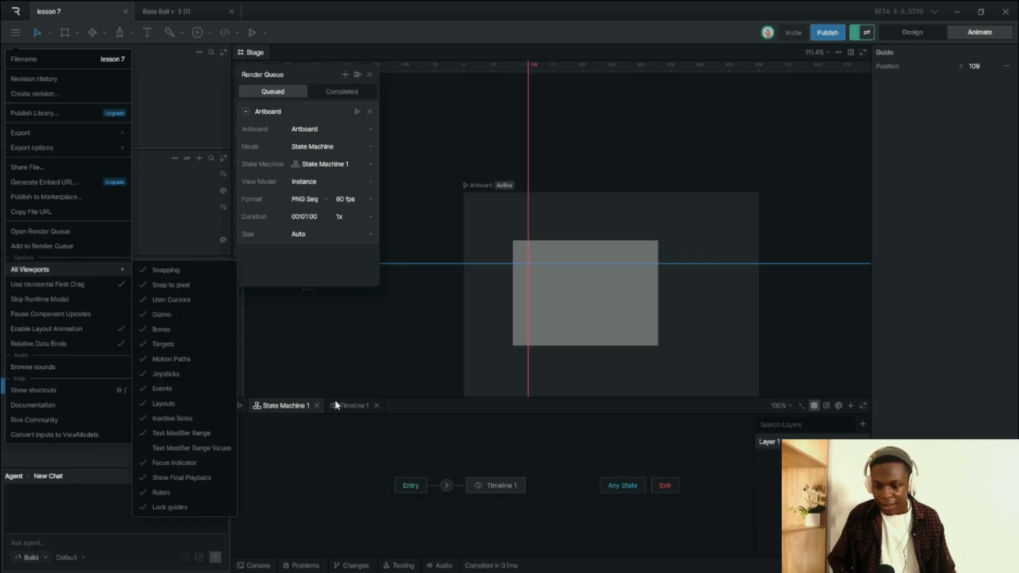
pyautogui.click(529, 205)
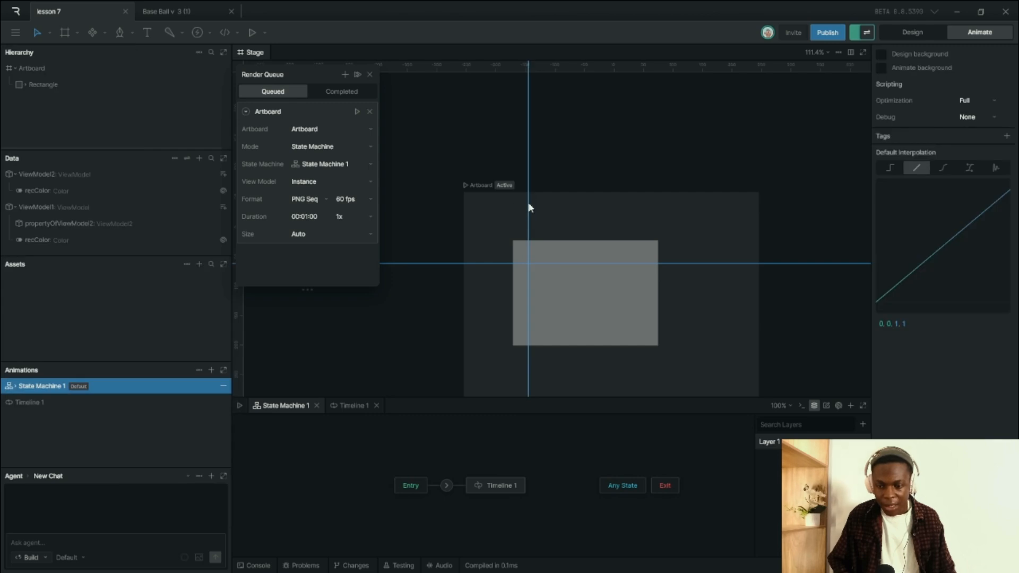
# - Unlock the guides and align them with the rectangle's top and left edges, placing the vertical guide at X 83
pyautogui.click(16, 32)
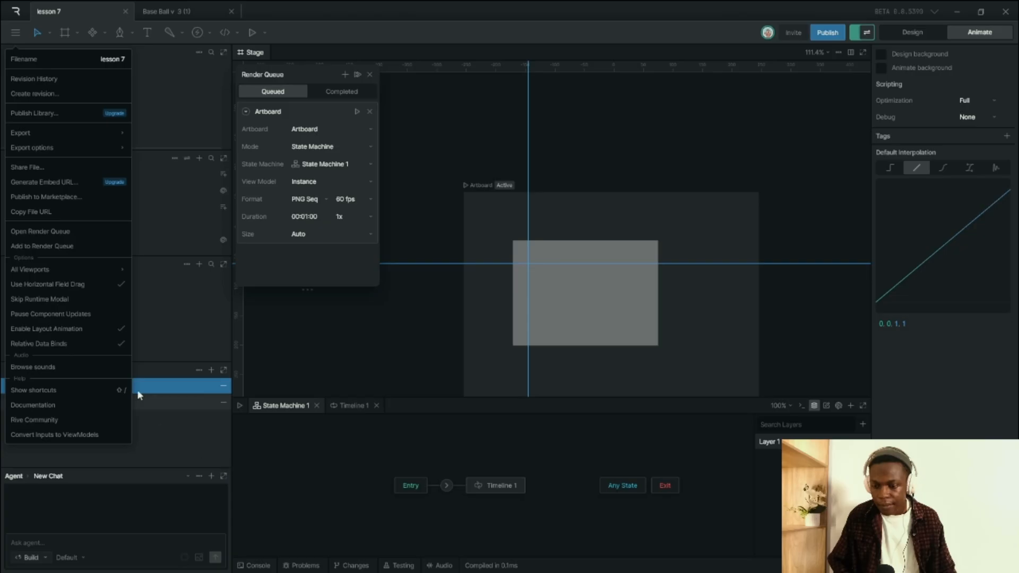
pyautogui.click(111, 268)
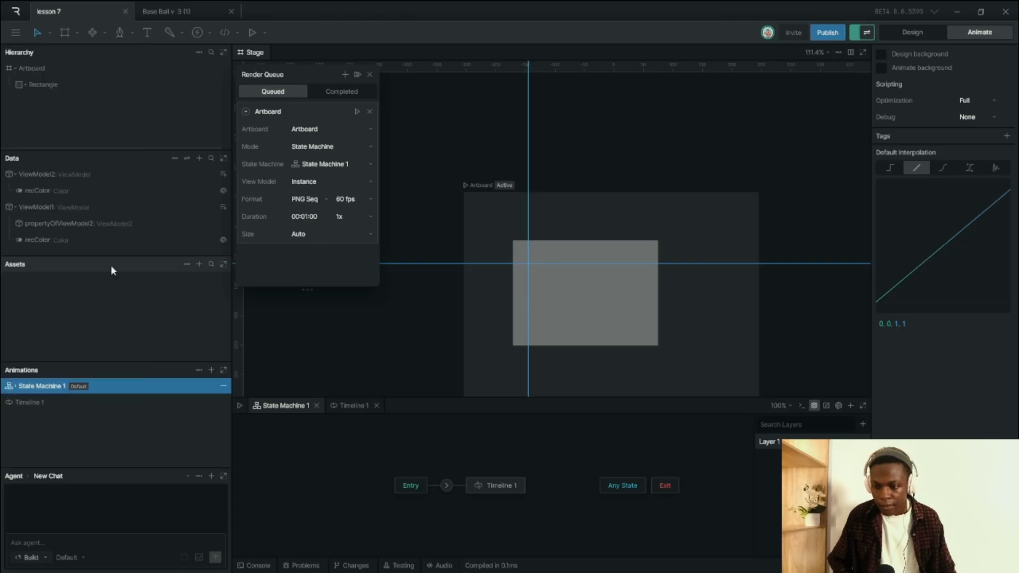
pyautogui.click(17, 34)
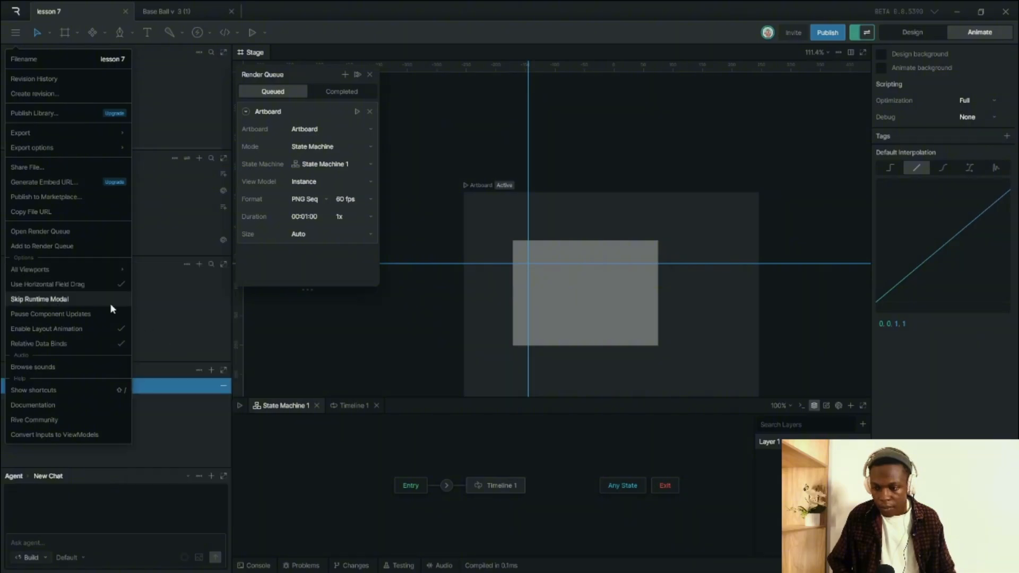
pyautogui.moveTo(124, 267)
pyautogui.click(182, 507)
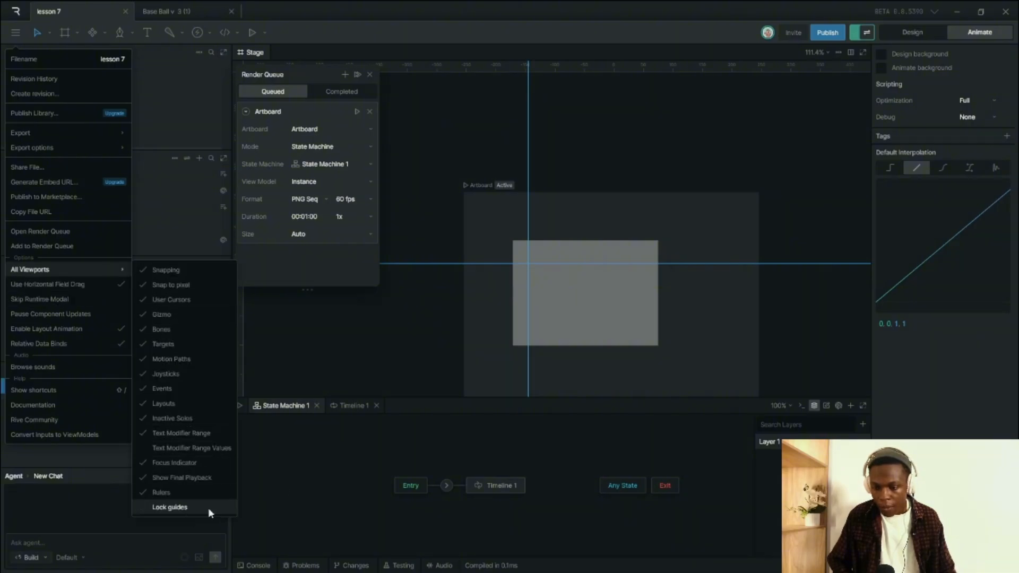
pyautogui.moveTo(526, 297); pyautogui.dragTo(491, 240)
pyautogui.moveTo(477, 200); pyautogui.dragTo(511, 220)
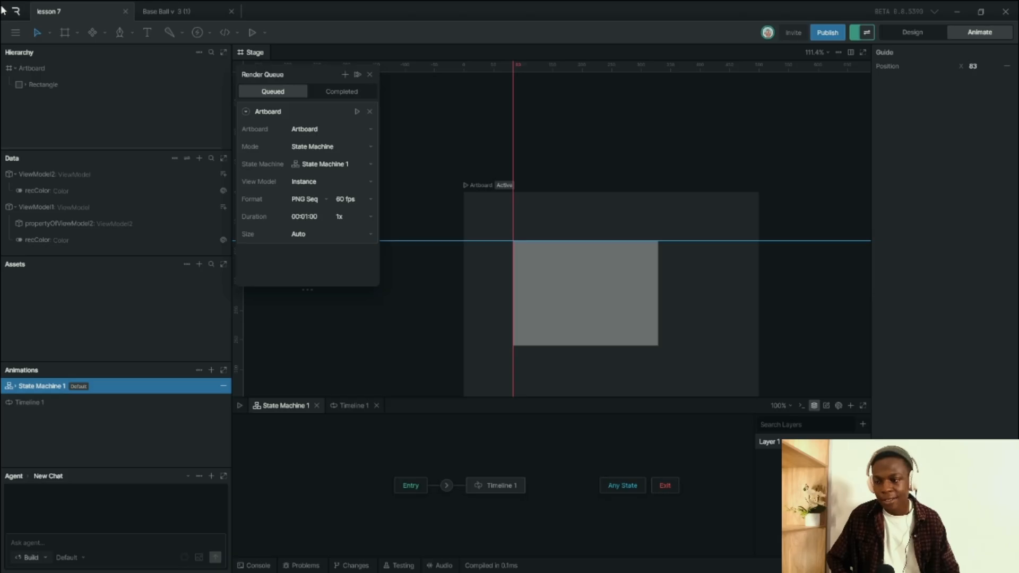
# - Turn off Use Horizontal Field Drag and add a Number property to ViewModel2
pyautogui.click(17, 32)
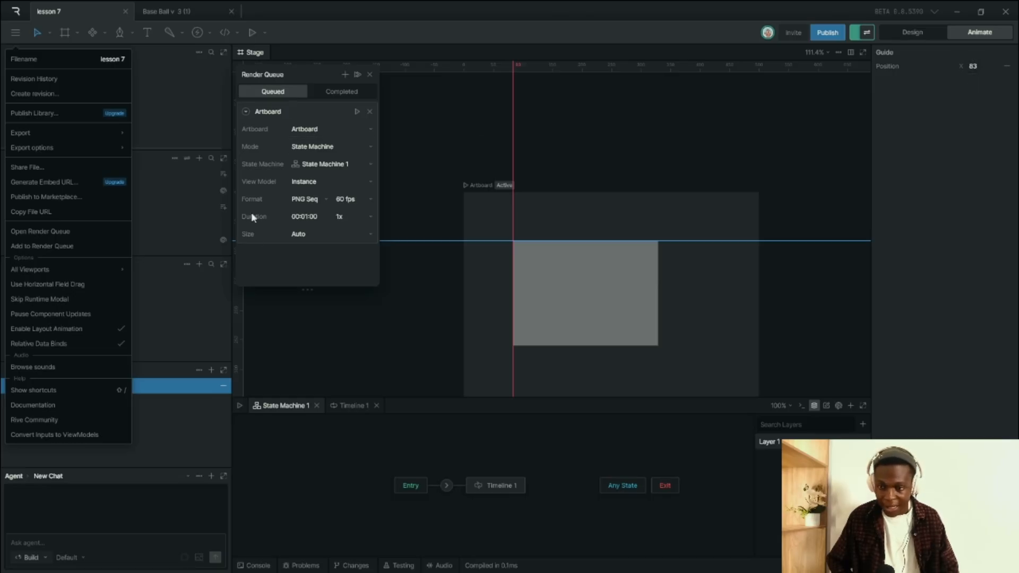
pyautogui.click(186, 315)
pyautogui.click(224, 174)
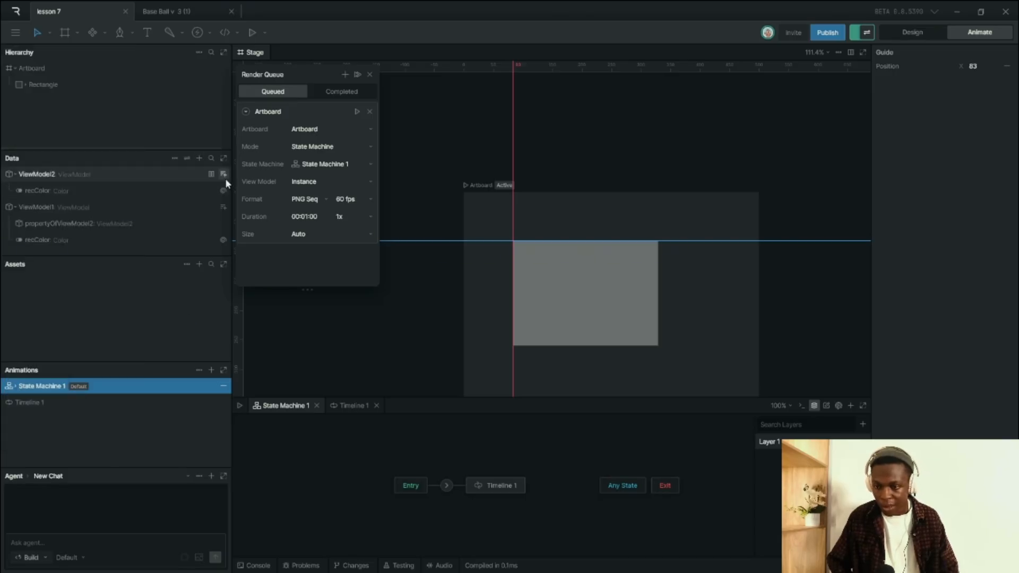
pyautogui.click(259, 200)
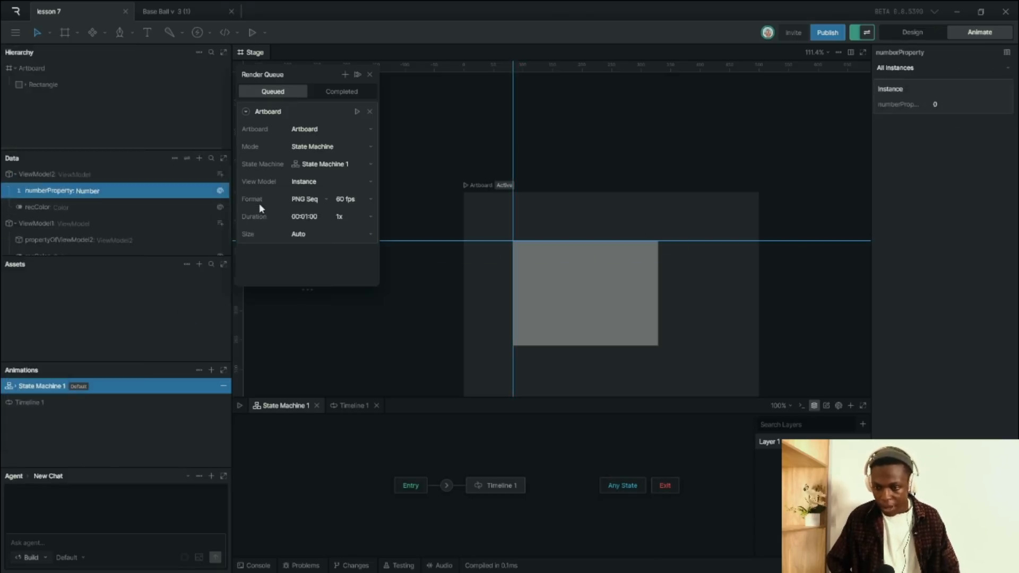
# - Set the instance value of ViewModel2's number property to 59
pyautogui.click(935, 104)
pyautogui.write('34')
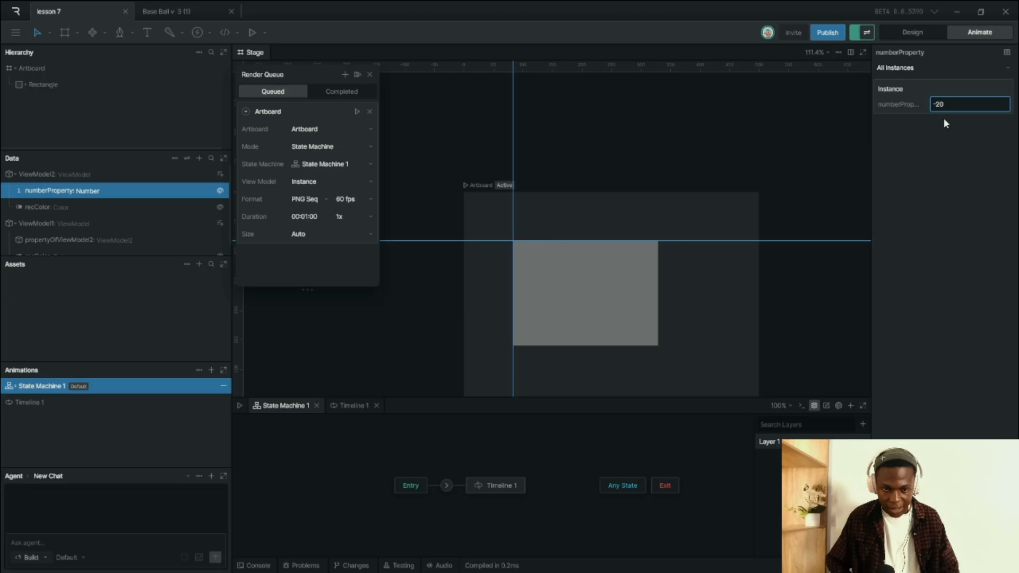
pyautogui.press('Return')
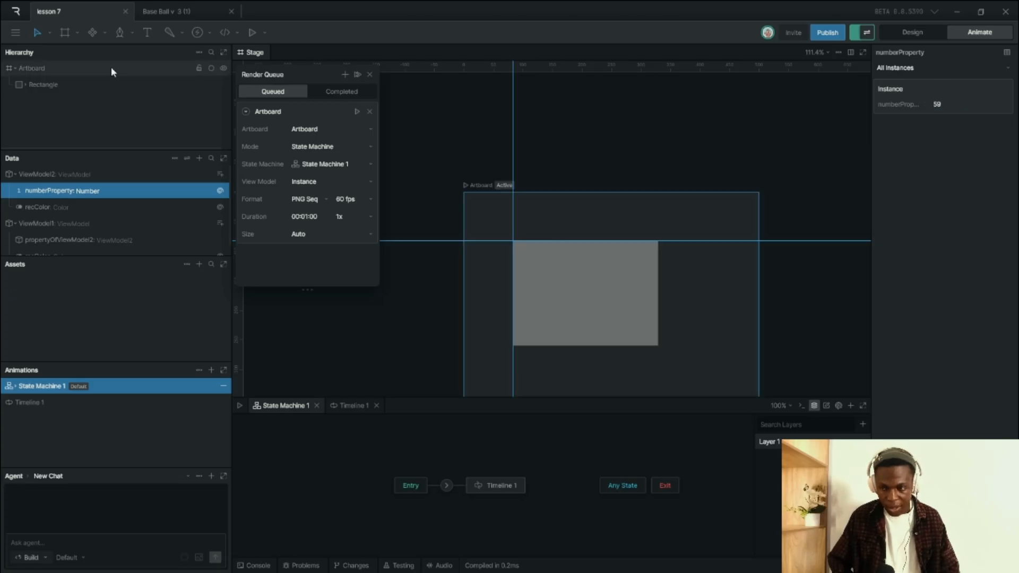
# - Turn Use Horizontal Field Drag back on and scrub the number property's instance value to 181
pyautogui.click(15, 33)
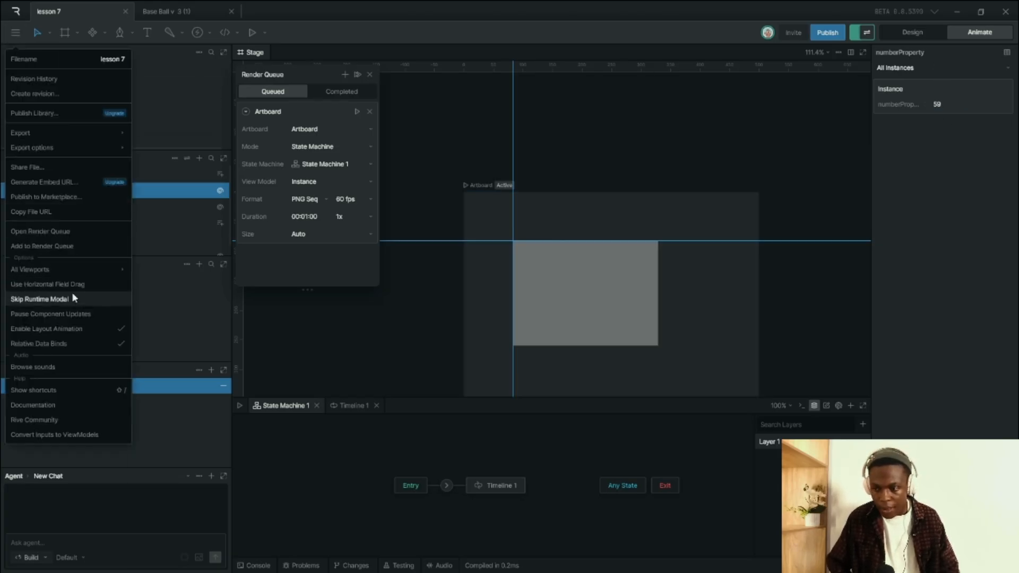
pyautogui.click(48, 285)
pyautogui.click(934, 113)
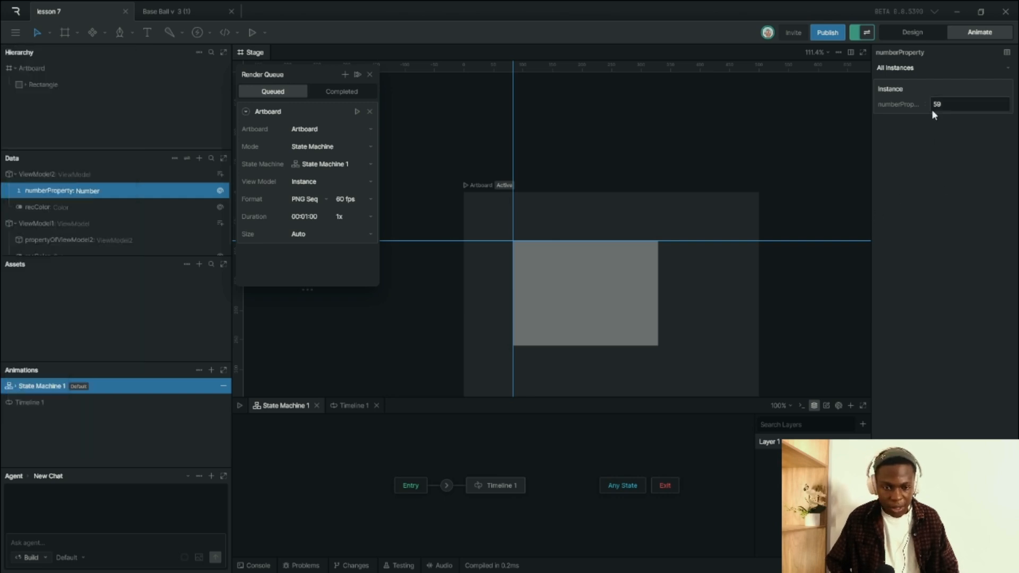
pyautogui.moveTo(939, 103)
pyautogui.mouseDown()
pyautogui.moveTo(782, 106)
pyautogui.moveTo(873, 121)
pyautogui.moveTo(909, 106)
pyautogui.moveTo(851, 109)
pyautogui.moveTo(957, 102)
pyautogui.moveTo(938, 87)
pyautogui.mouseUp()
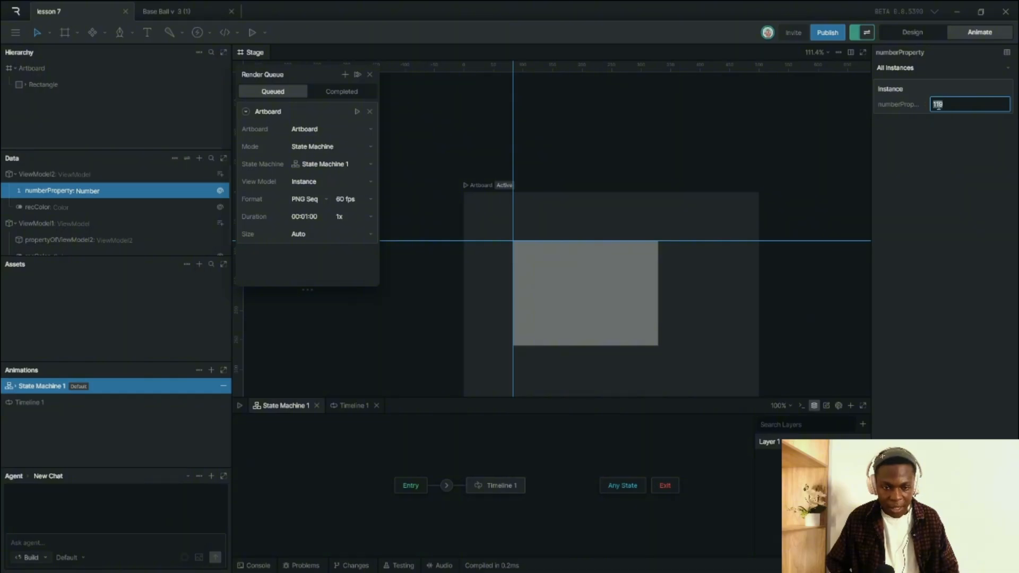
pyautogui.click(939, 151)
pyautogui.moveTo(939, 101); pyautogui.dragTo(932, 129)
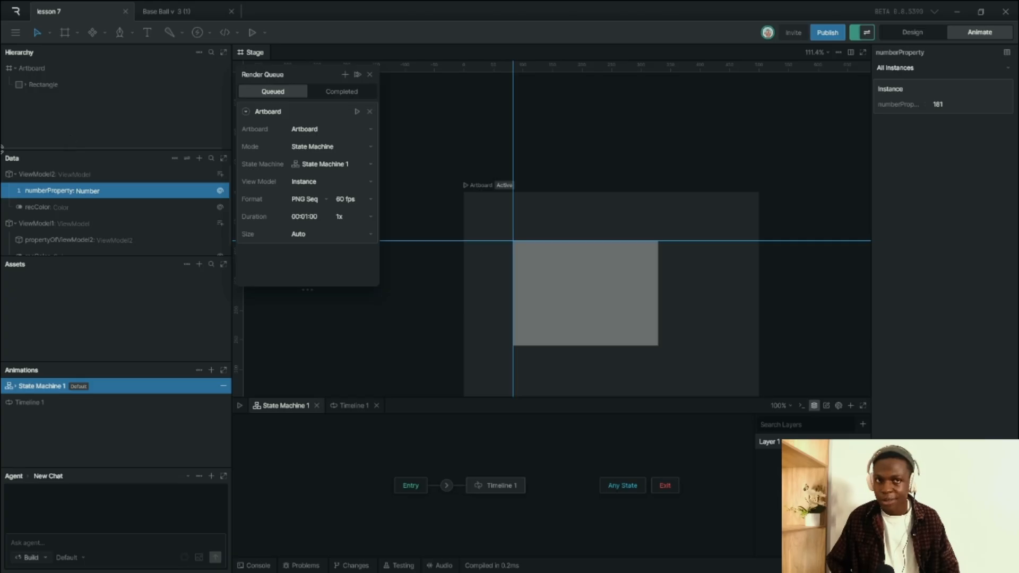
# - Start a runtime export, set its modal to be skipped next time, and dismiss it without exporting
pyautogui.click(12, 36)
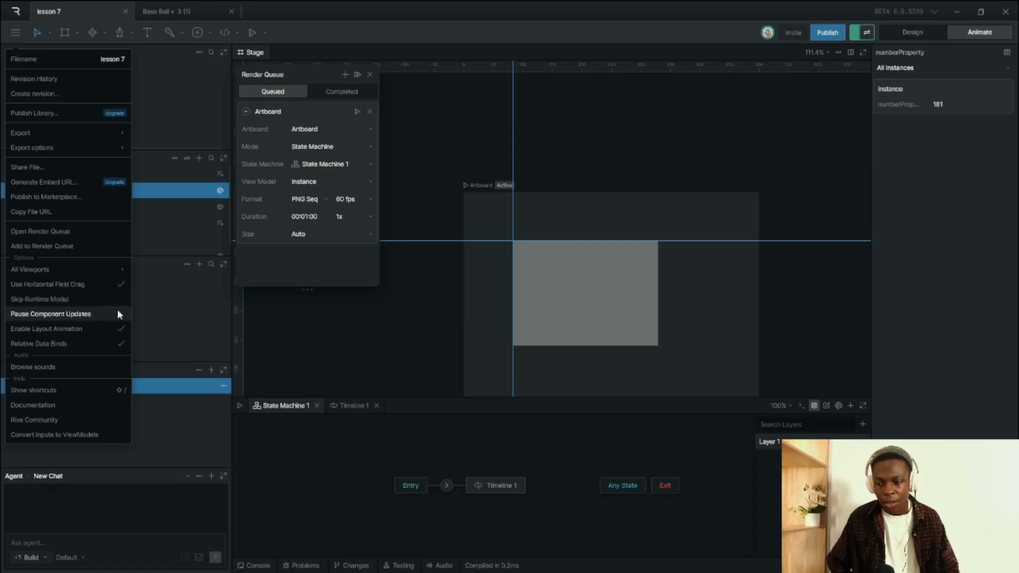
pyautogui.moveTo(86, 124)
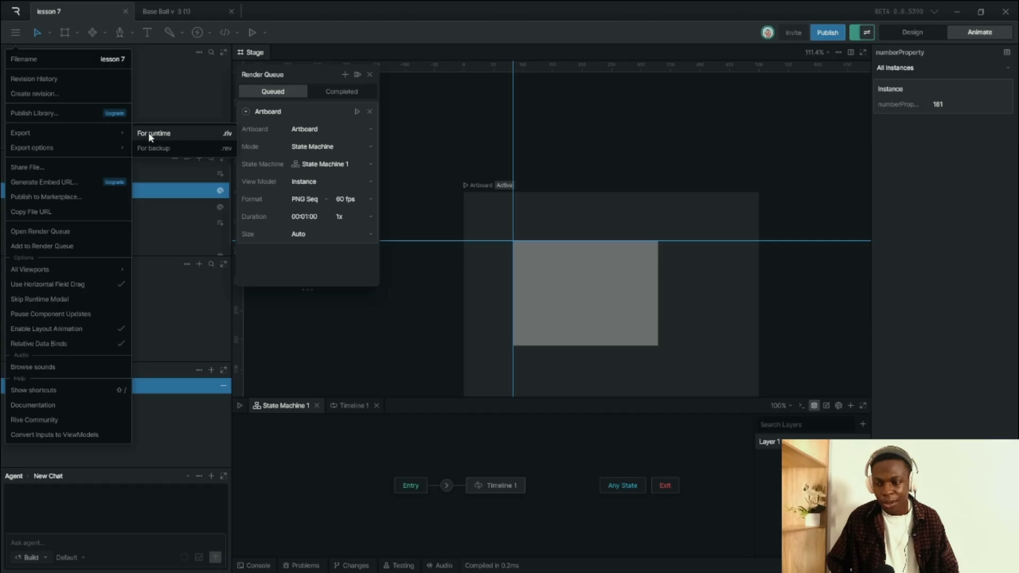
pyautogui.click(183, 133)
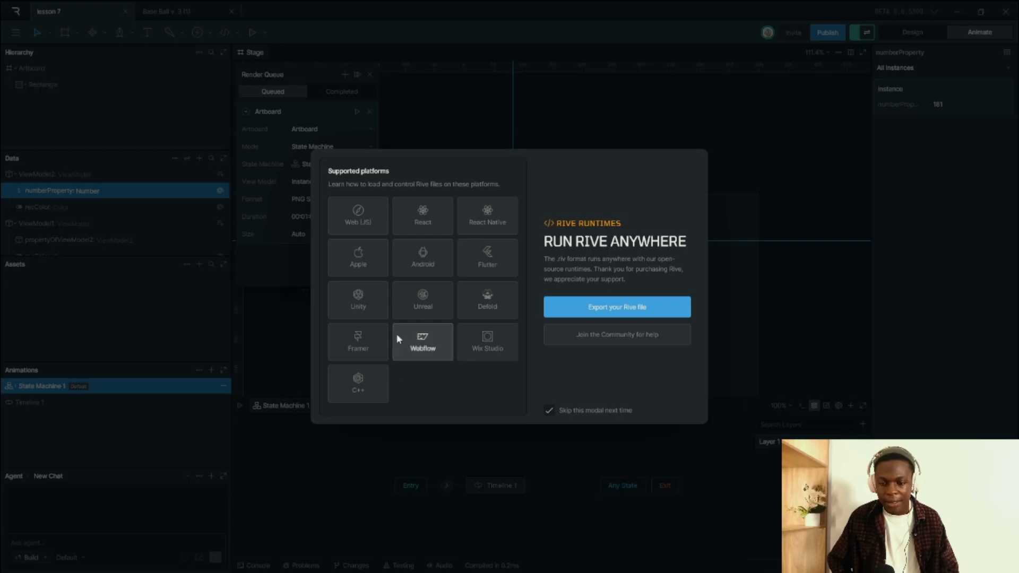
pyautogui.click(731, 285)
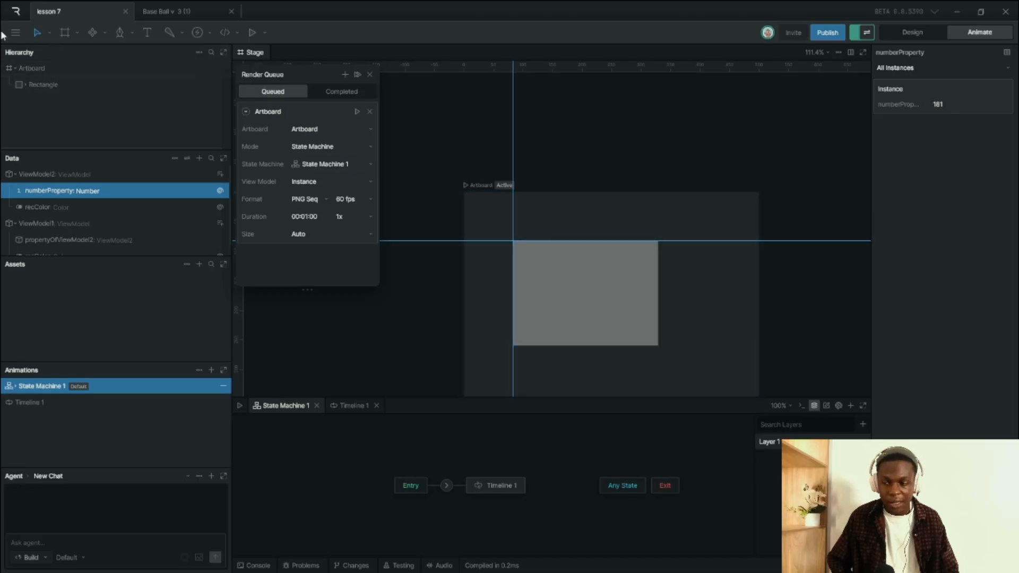
# - Check the personal files overview, return to lesson 7, and export the file for runtime
pyautogui.click(9, 11)
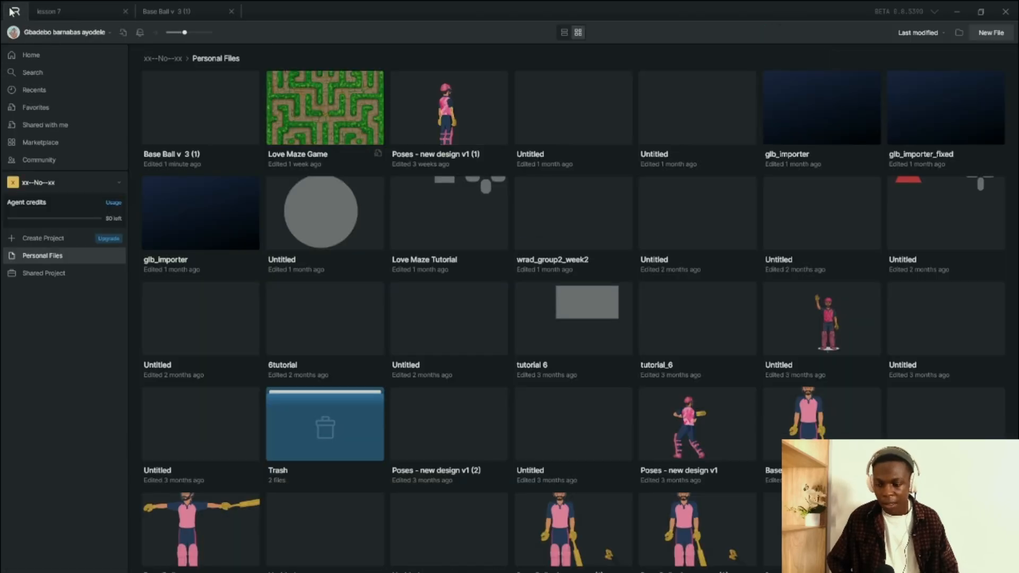
pyautogui.click(88, 10)
pyautogui.click(15, 32)
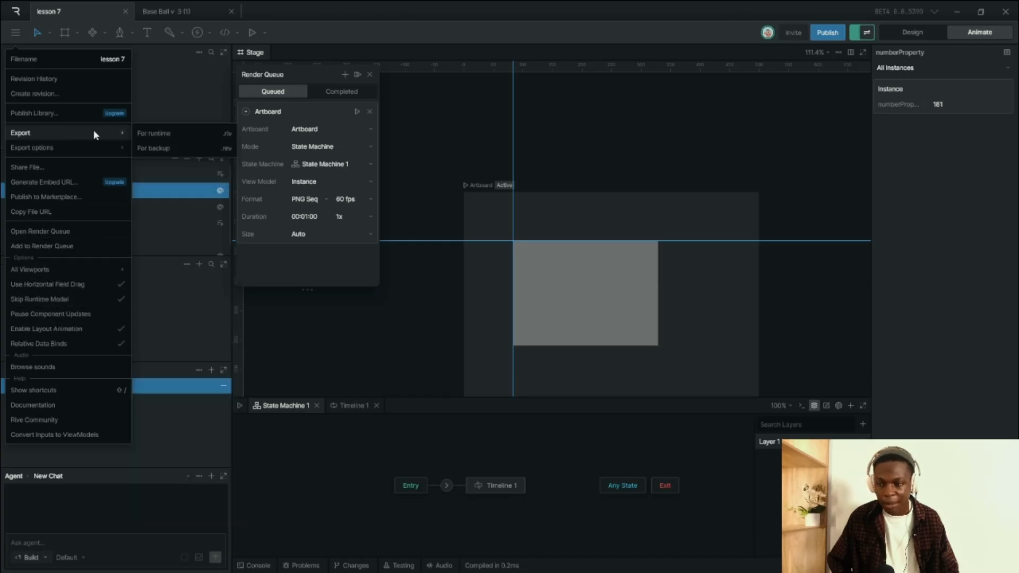
pyautogui.moveTo(125, 134)
pyautogui.click(179, 137)
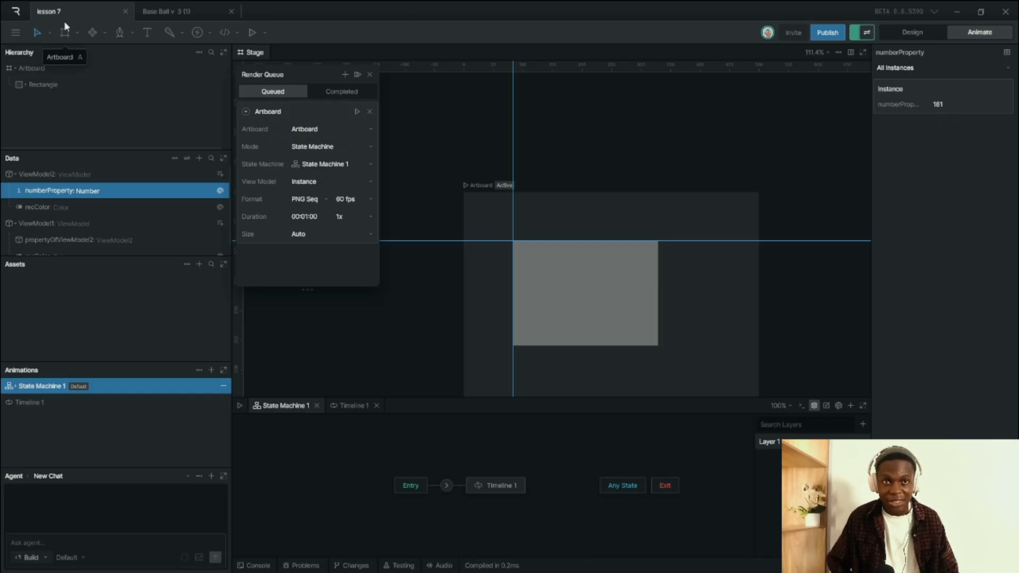
# - Duplicate the artboard beside the original at X 460, Y -59, and convert the copy into a component
pyautogui.click(15, 32)
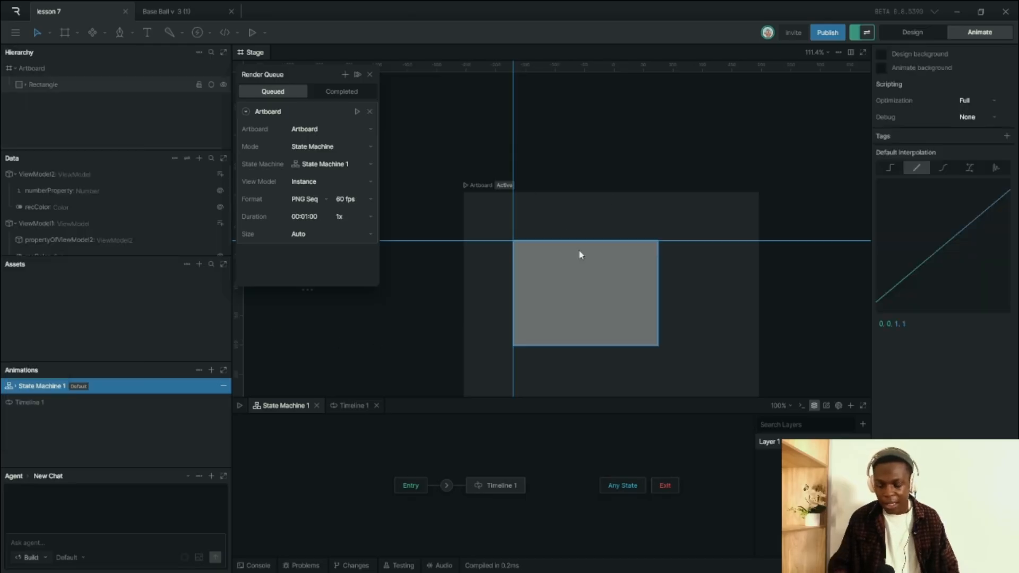
pyautogui.scroll(-7, 477, 265)
pyautogui.scroll(4, 542, 291)
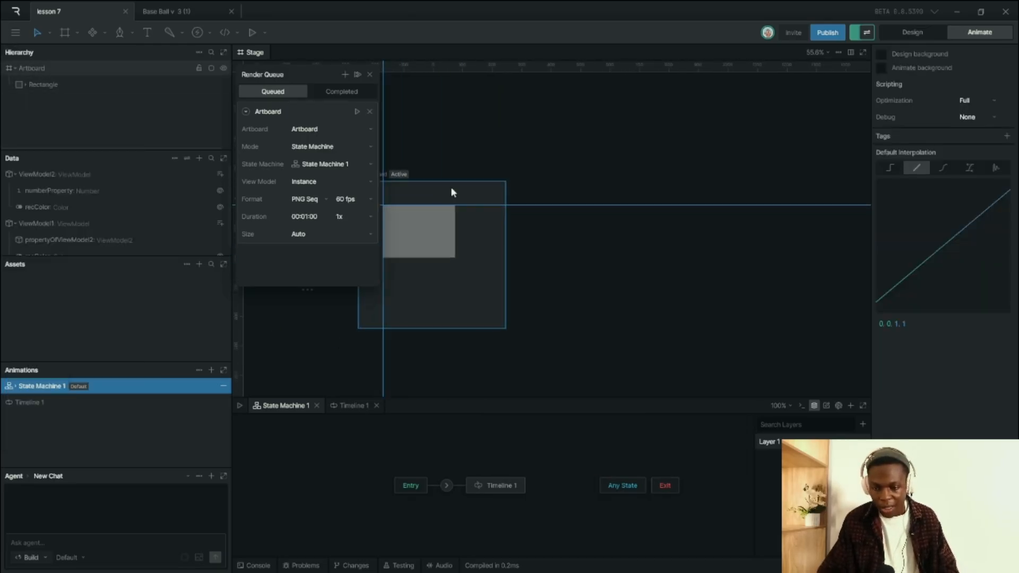
pyautogui.scroll(-2, 454, 180)
pyautogui.moveTo(419, 166); pyautogui.dragTo(553, 165)
pyautogui.scroll(2, 457, 192)
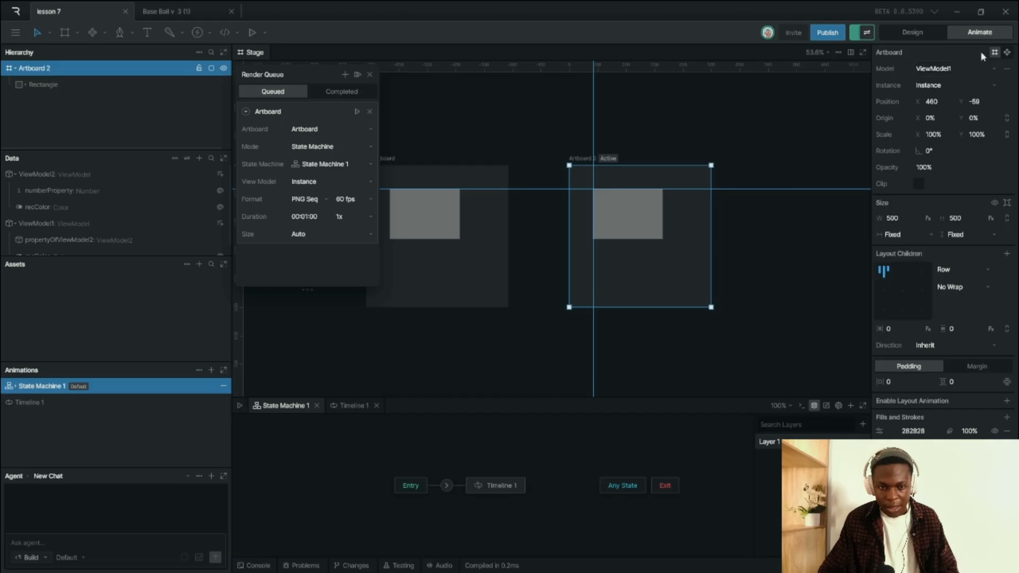
pyautogui.click(1006, 52)
pyautogui.click(456, 276)
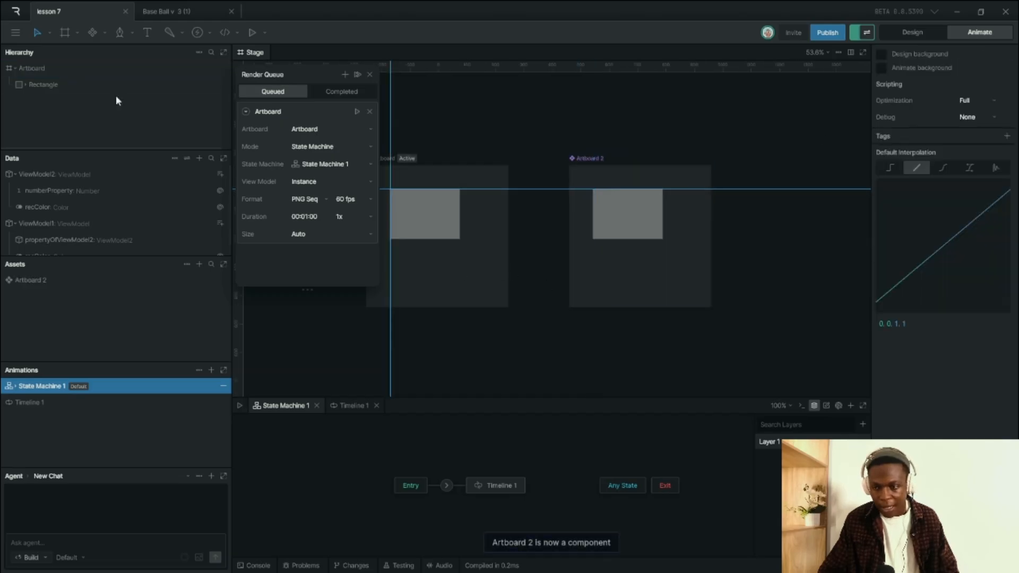
# - Place an instance of the Artboard 2 component inside the original artboard at X 49, Y 171
pyautogui.click(105, 33)
pyautogui.click(111, 77)
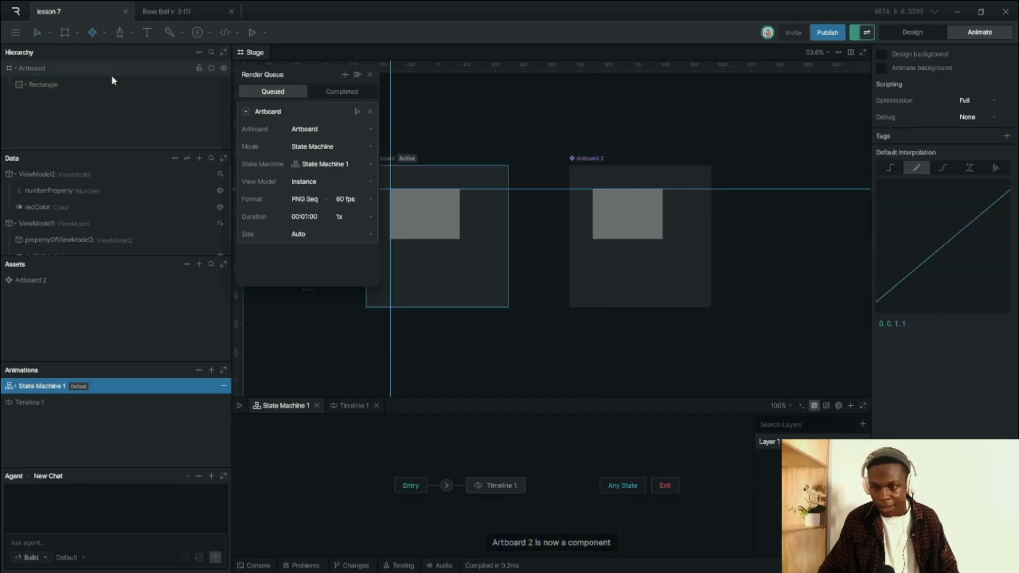
pyautogui.click(446, 268)
pyautogui.moveTo(533, 293); pyautogui.dragTo(467, 238)
# - Move the rectangle in the source Artboard 2 vertically several times, ending at Y 148, to test live component updates
pyautogui.click(619, 227)
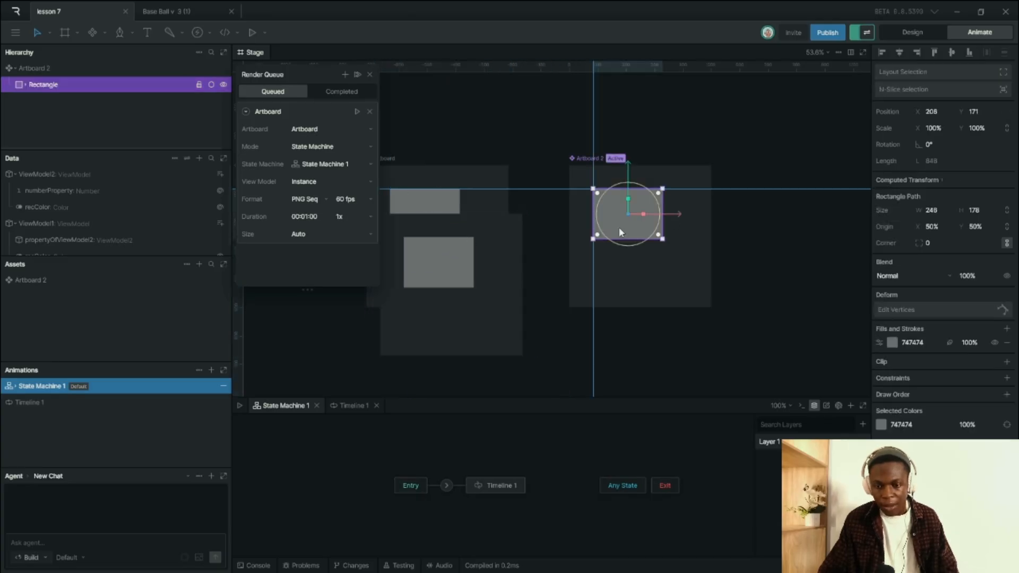
pyautogui.moveTo(627, 168); pyautogui.dragTo(605, 150)
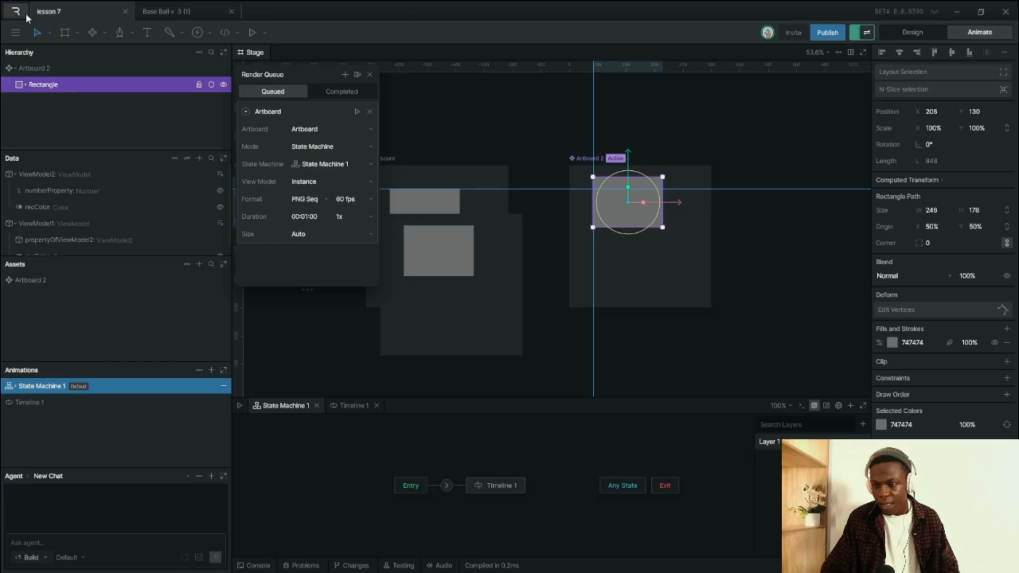
pyautogui.click(23, 30)
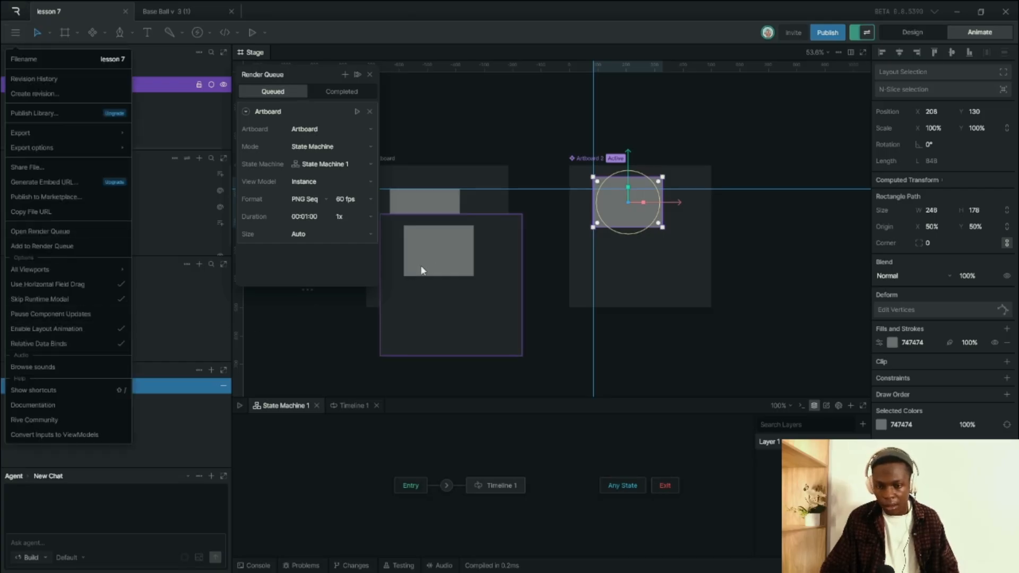
pyautogui.click(467, 186)
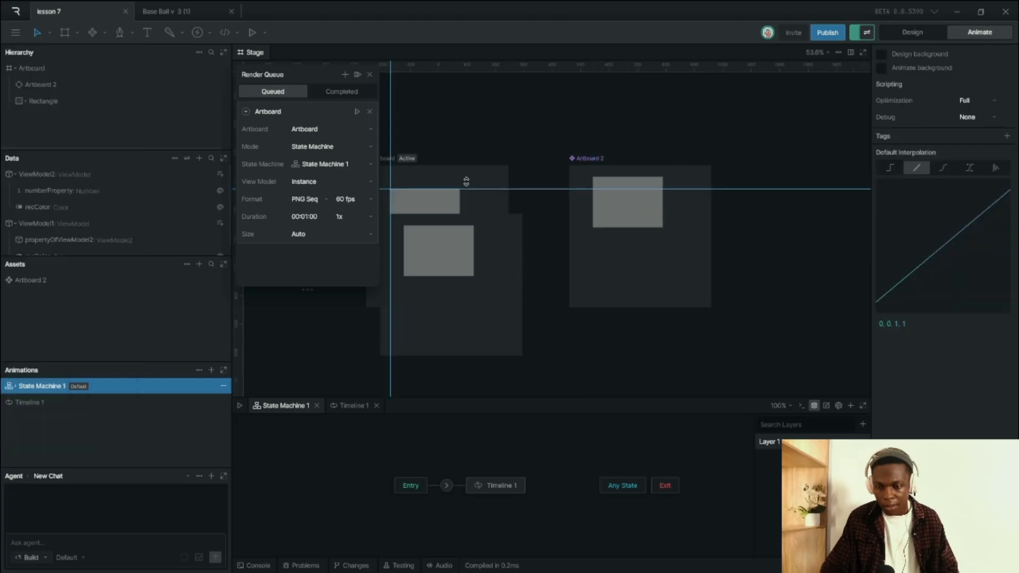
pyautogui.click(632, 209)
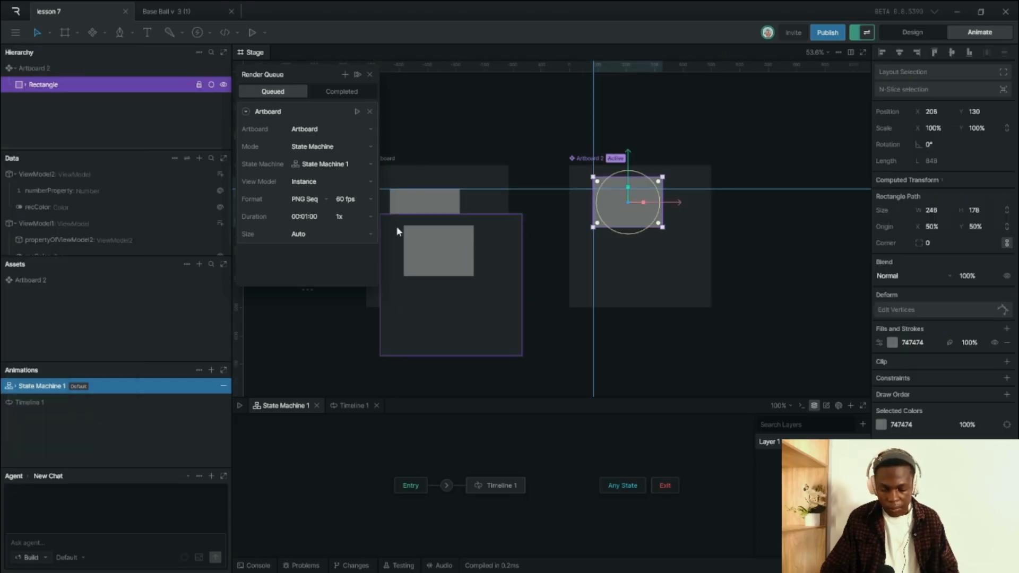
pyautogui.click(428, 166)
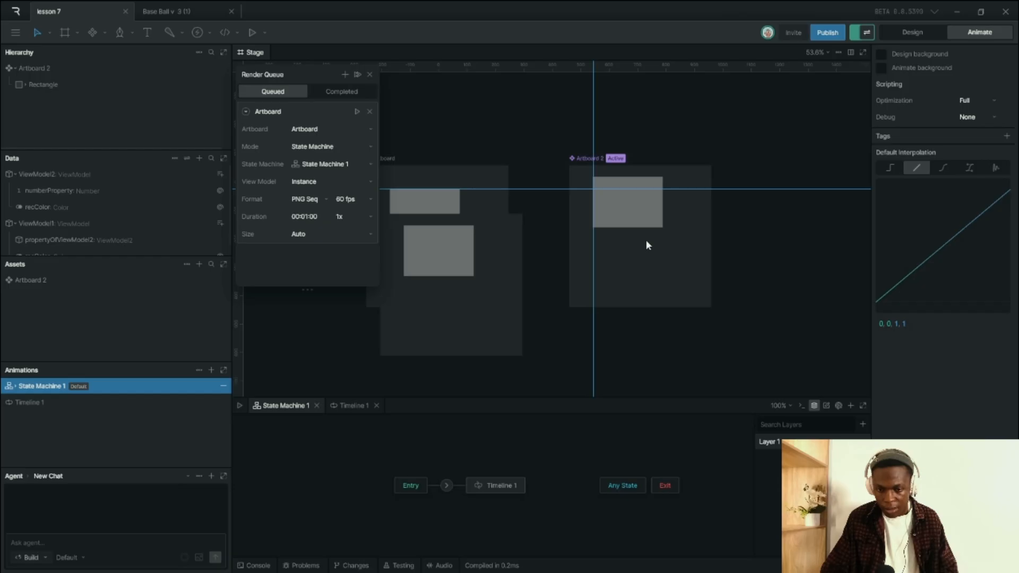
pyautogui.click(634, 218)
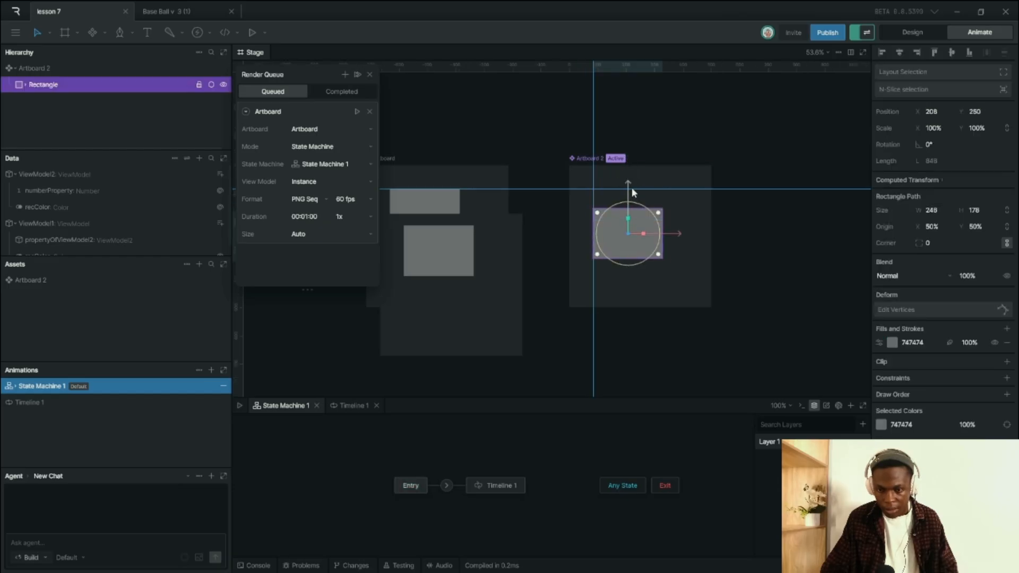
pyautogui.moveTo(631, 187); pyautogui.dragTo(633, 163)
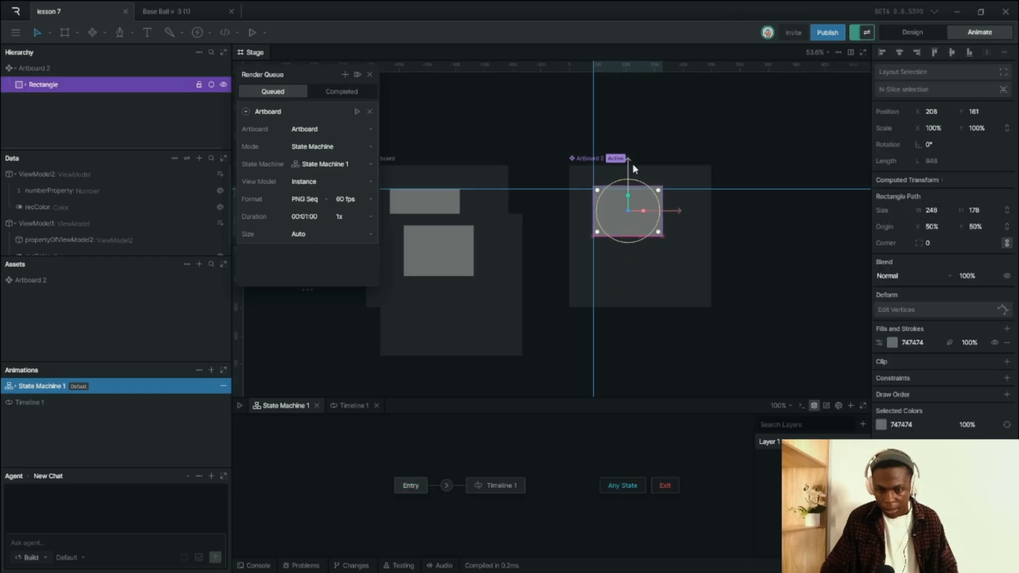
# - Turn on Pause Component Updates, move the source rectangle down to Y 250, and inspect the nested instance in the original artboard
pyautogui.click(16, 33)
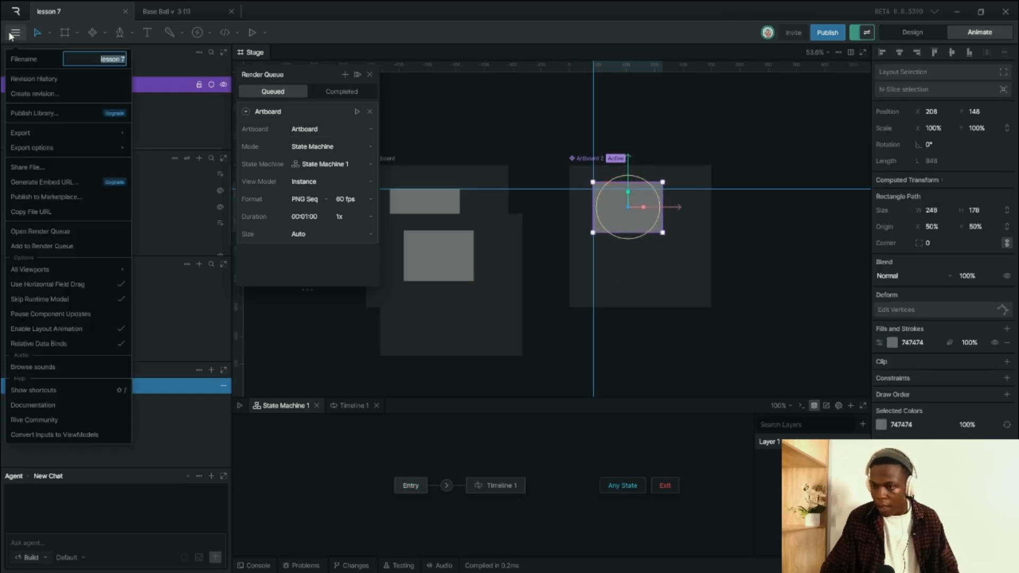
pyautogui.click(122, 314)
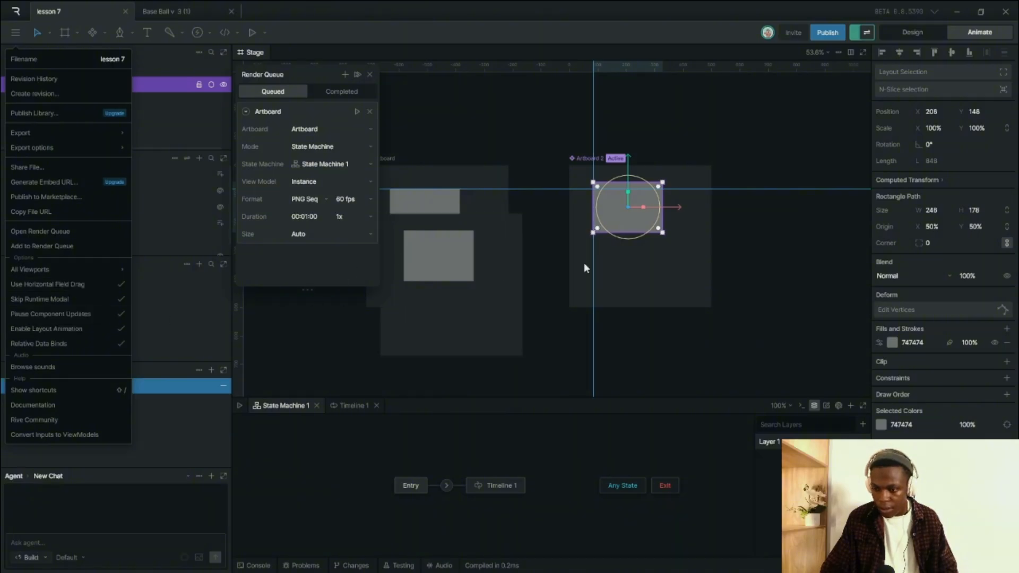
pyautogui.click(628, 166)
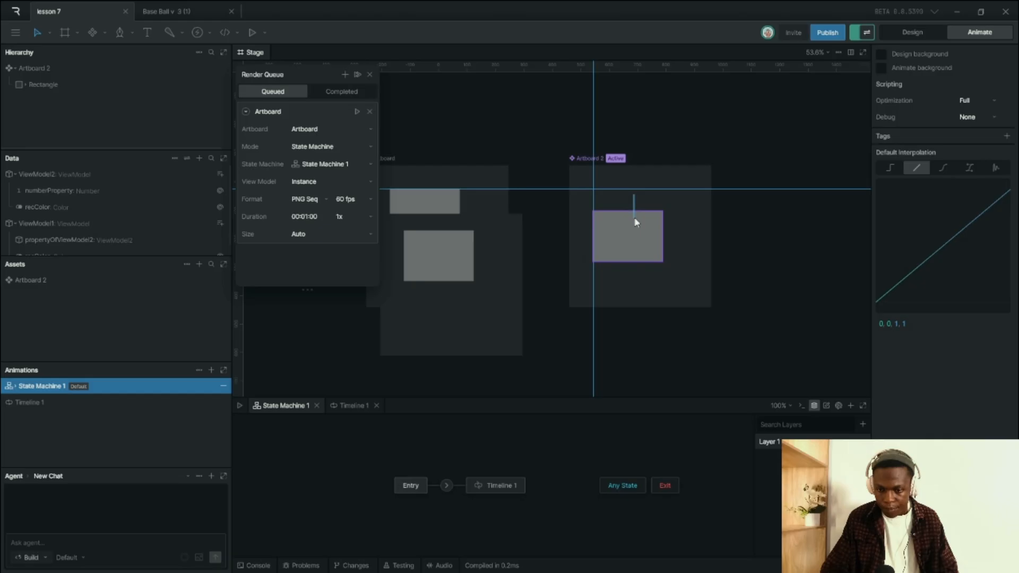
pyautogui.click(444, 277)
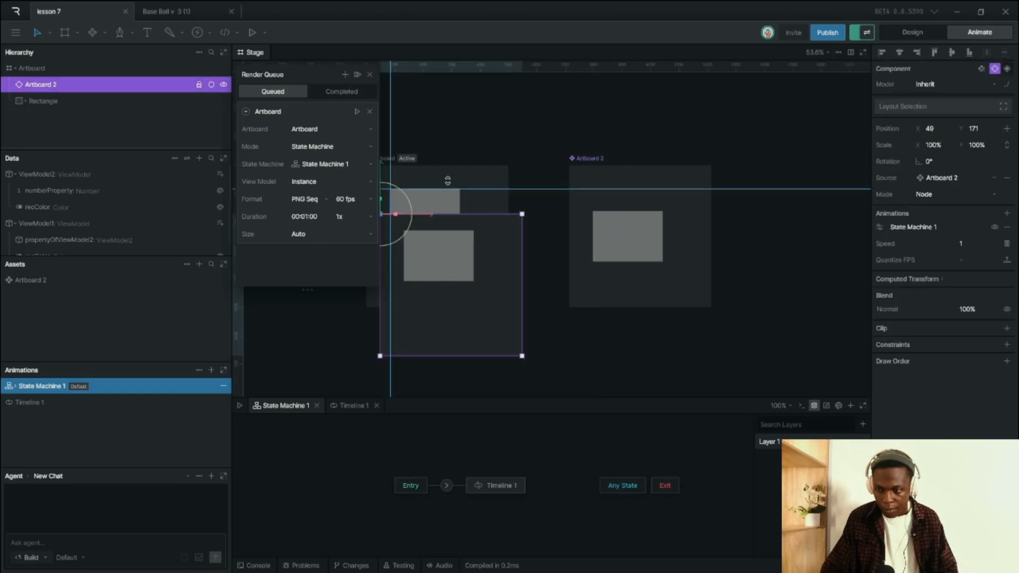
pyautogui.click(450, 178)
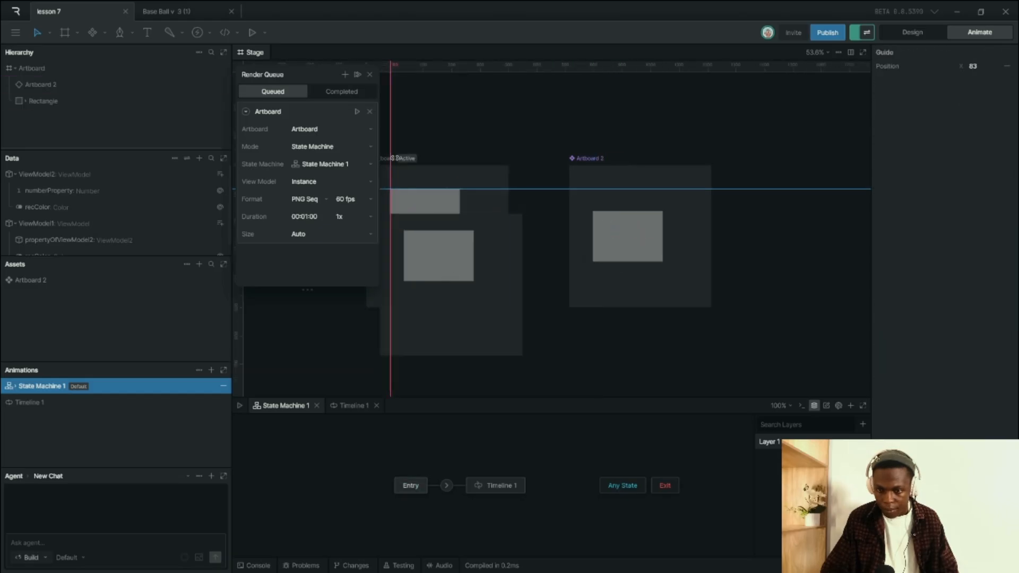
pyautogui.click(414, 156)
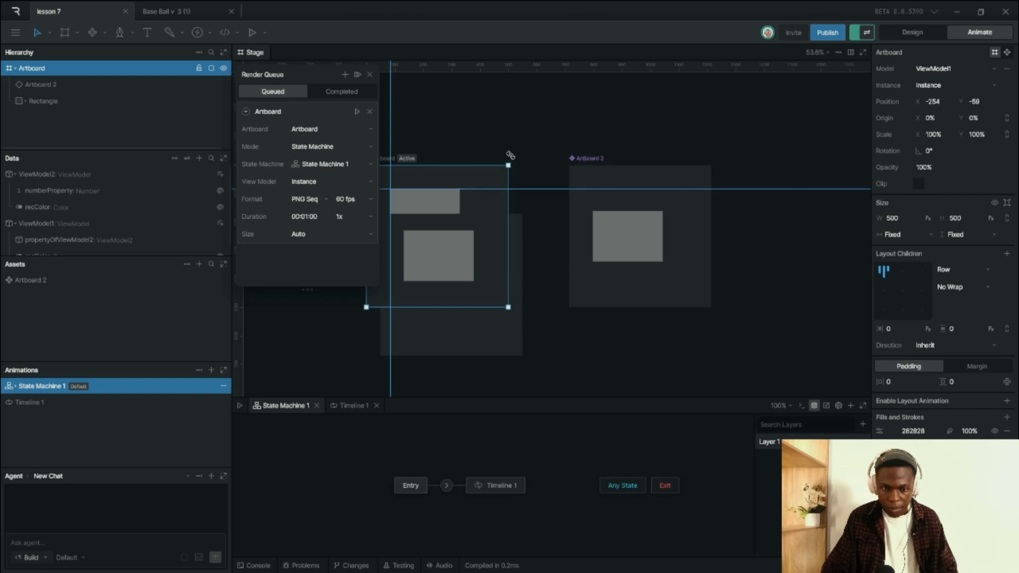
# - Close the Render Queue and switch the workspace to Design mode
pyautogui.click(370, 75)
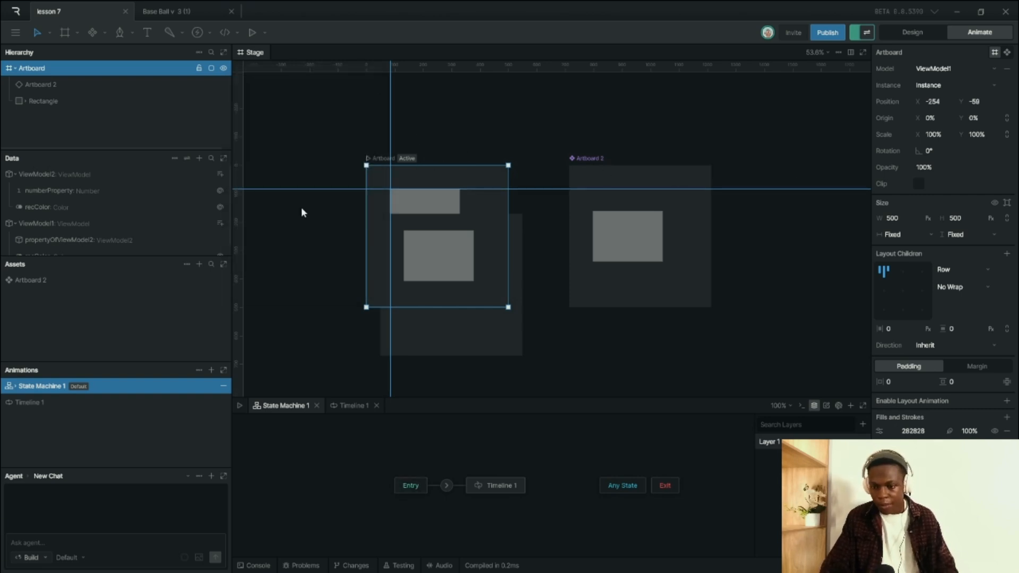
pyautogui.scroll(4, 398, 198)
pyautogui.scroll(-5, 574, 167)
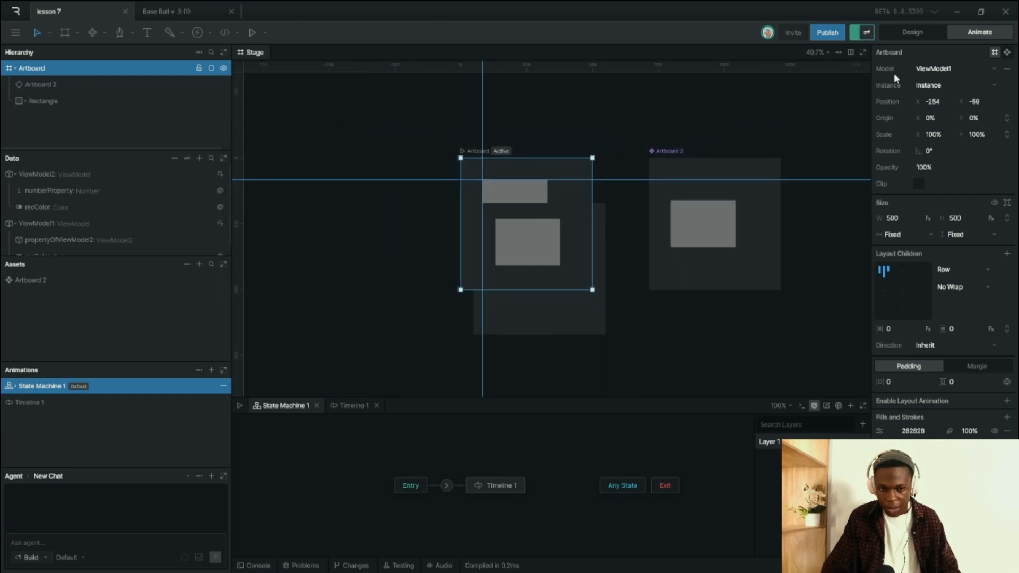
pyautogui.click(911, 33)
pyautogui.scroll(3, 811, 214)
# - Move the rectangle in Artboard 2 up to Y 220 and select the nested instance for comparison
pyautogui.click(642, 212)
pyautogui.scroll(-6, 644, 213)
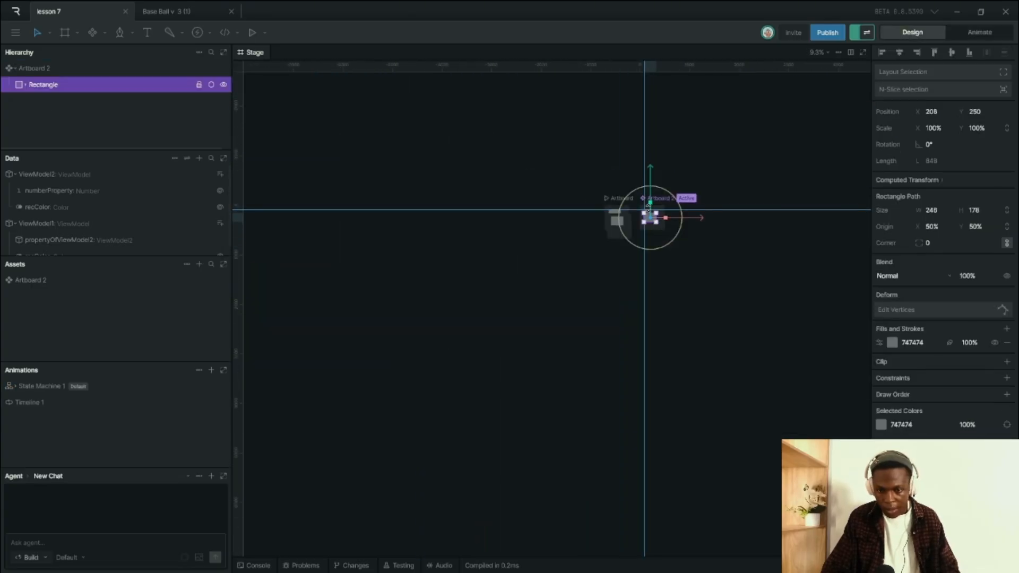
pyautogui.scroll(5, 648, 204)
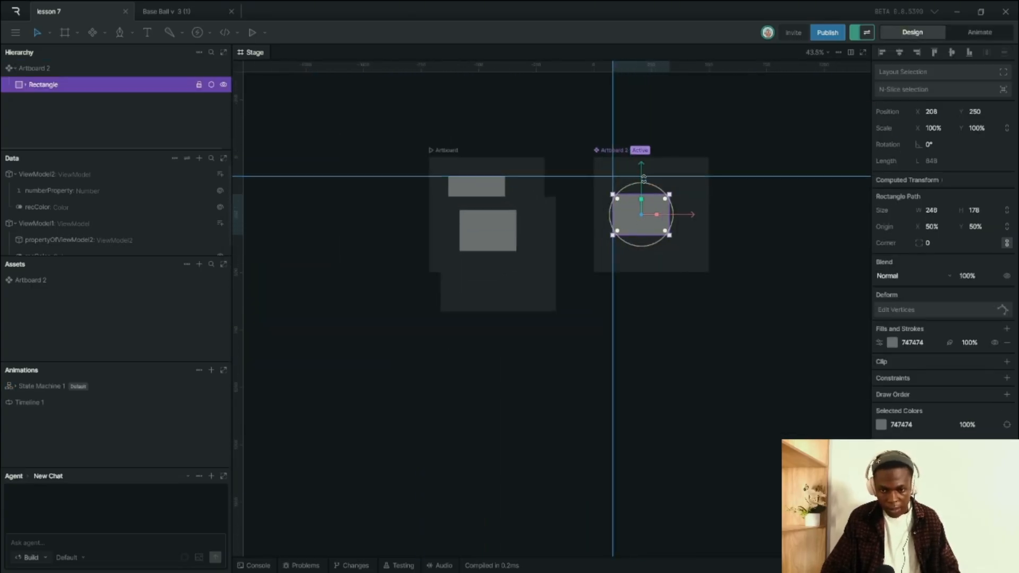
pyautogui.click(643, 166)
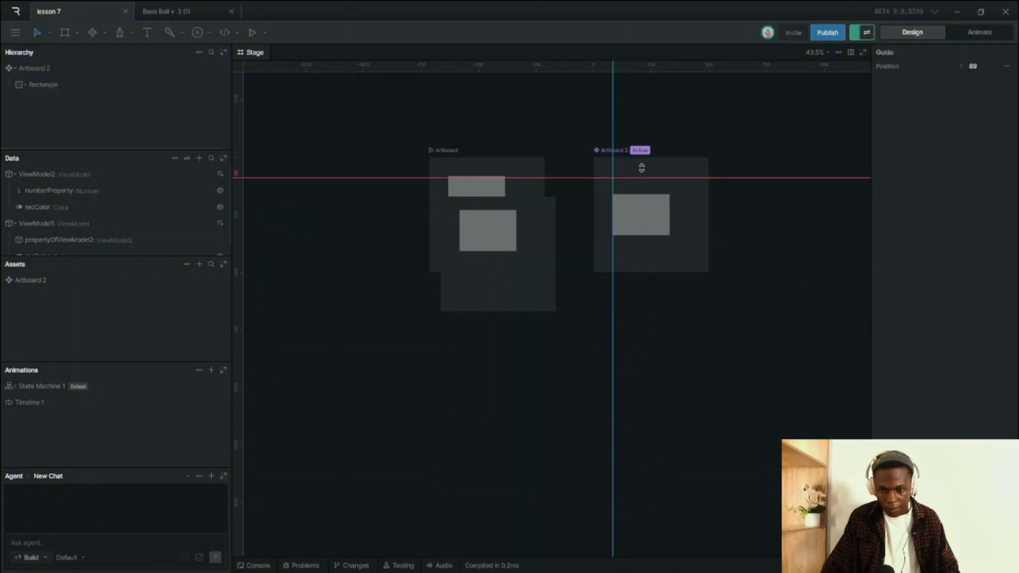
pyautogui.click(644, 201)
pyautogui.moveTo(645, 168)
pyautogui.mouseDown()
pyautogui.moveTo(644, 154)
pyautogui.moveTo(646, 211)
pyautogui.moveTo(658, 209)
pyautogui.moveTo(626, 164)
pyautogui.mouseUp()
pyautogui.click(480, 249)
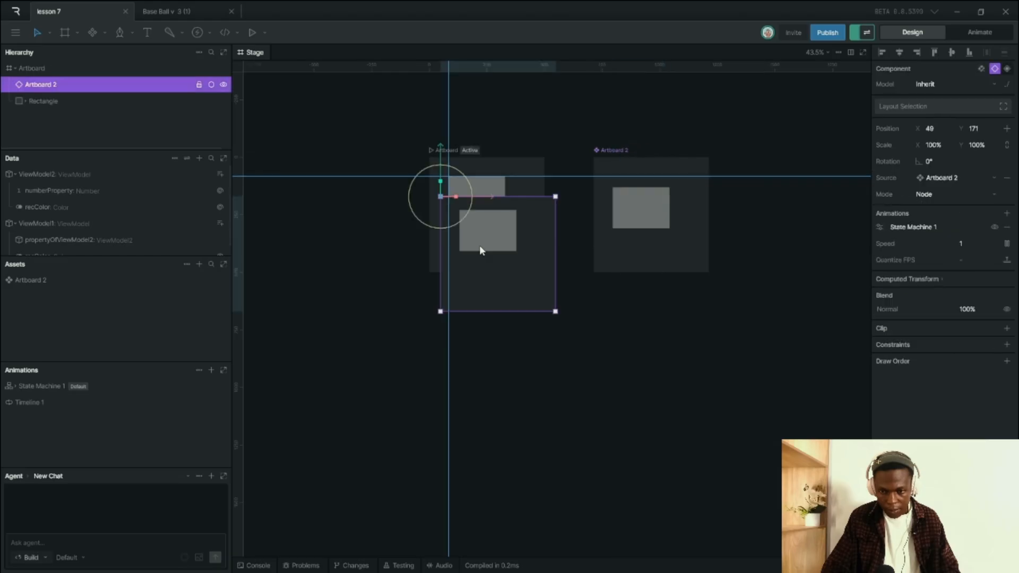
# - Move the source rectangle down to Y 369.5, check the nested instance, and clear the selection
pyautogui.click(627, 217)
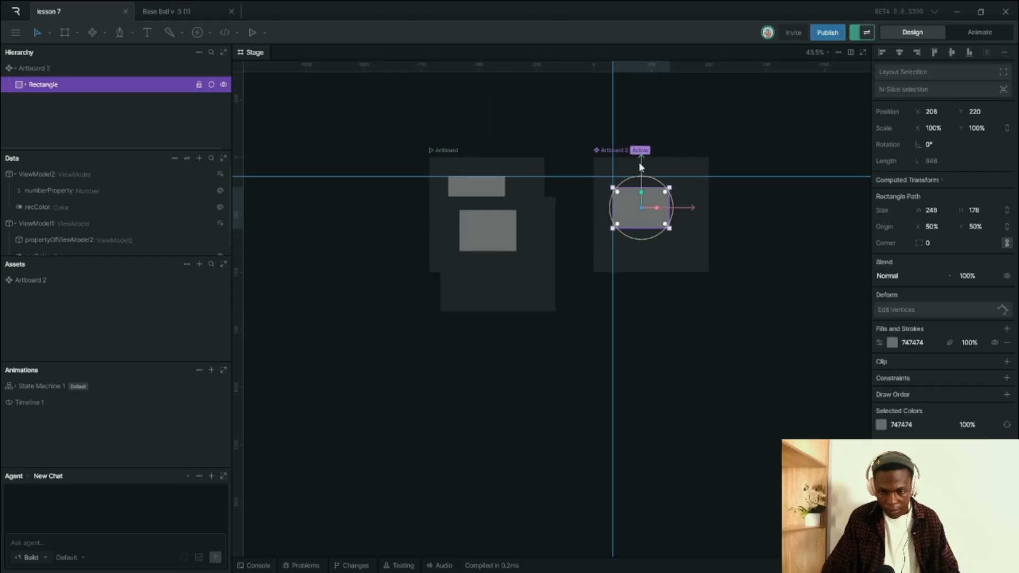
pyautogui.moveTo(641, 167); pyautogui.dragTo(646, 192)
pyautogui.click(531, 227)
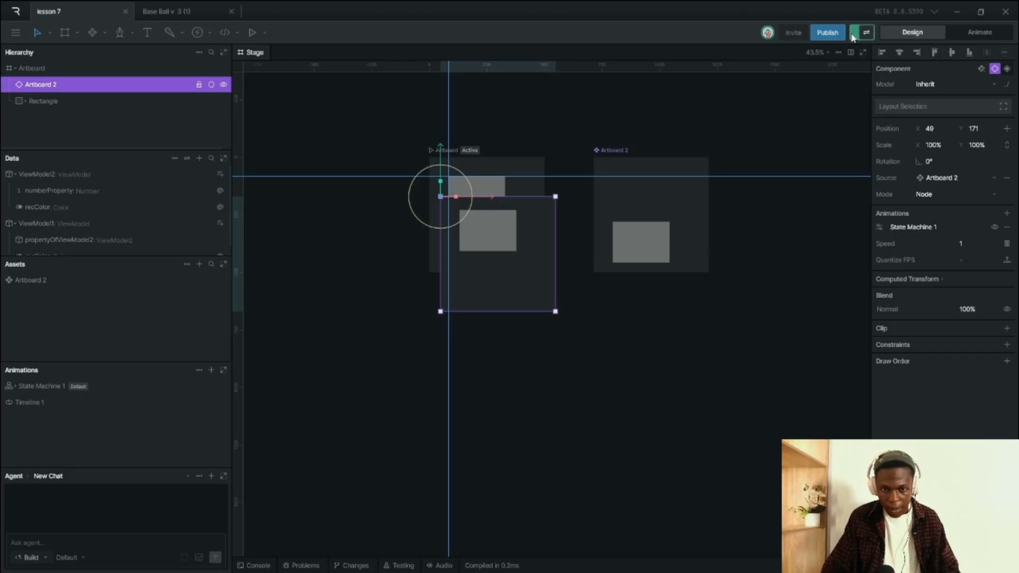
pyautogui.click(784, 232)
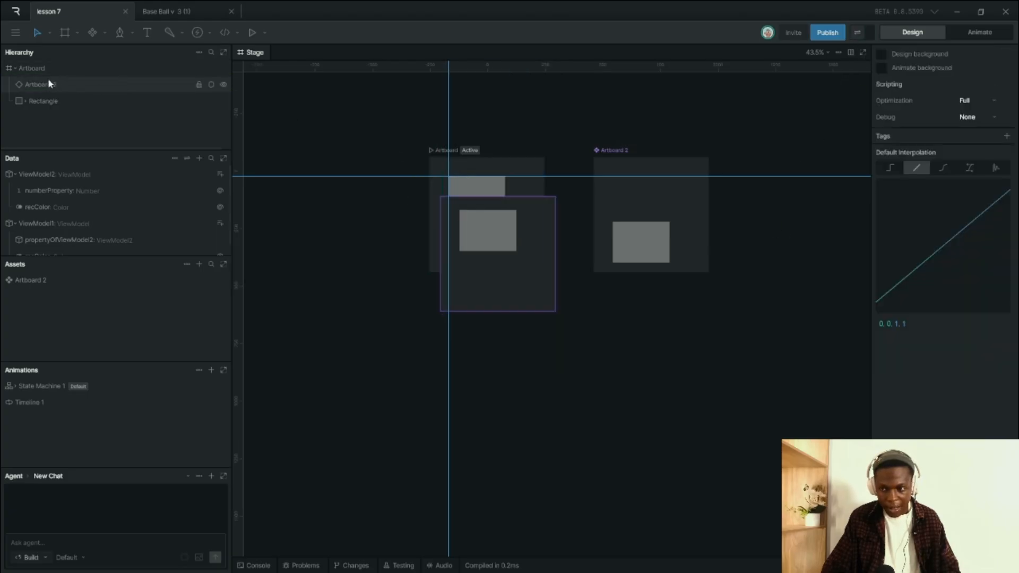
# - Close the lesson 7 file, switch to the Yeswecancreate workspace, and reopen lesson 7 from its personal files
pyautogui.click(125, 11)
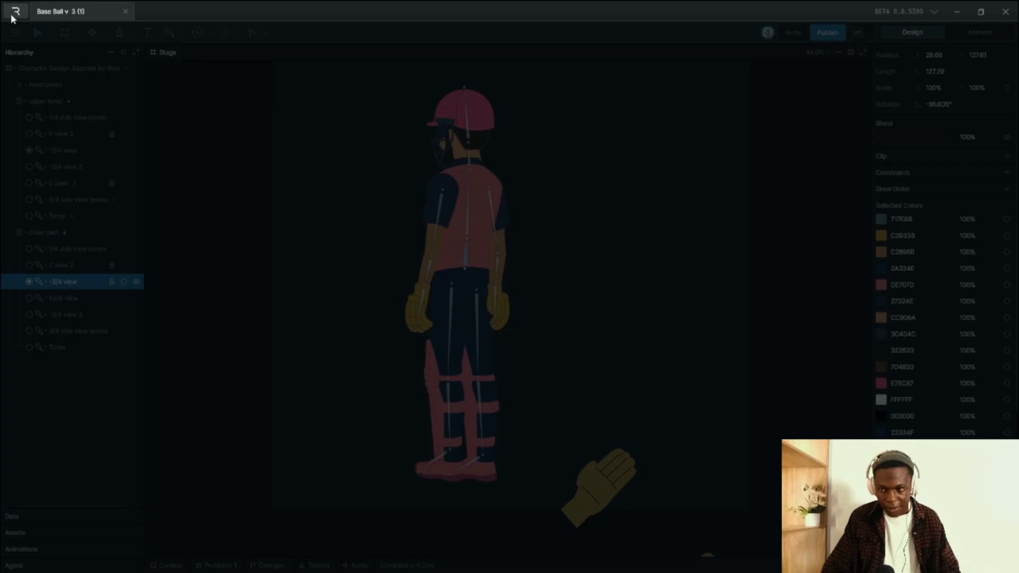
pyautogui.click(14, 11)
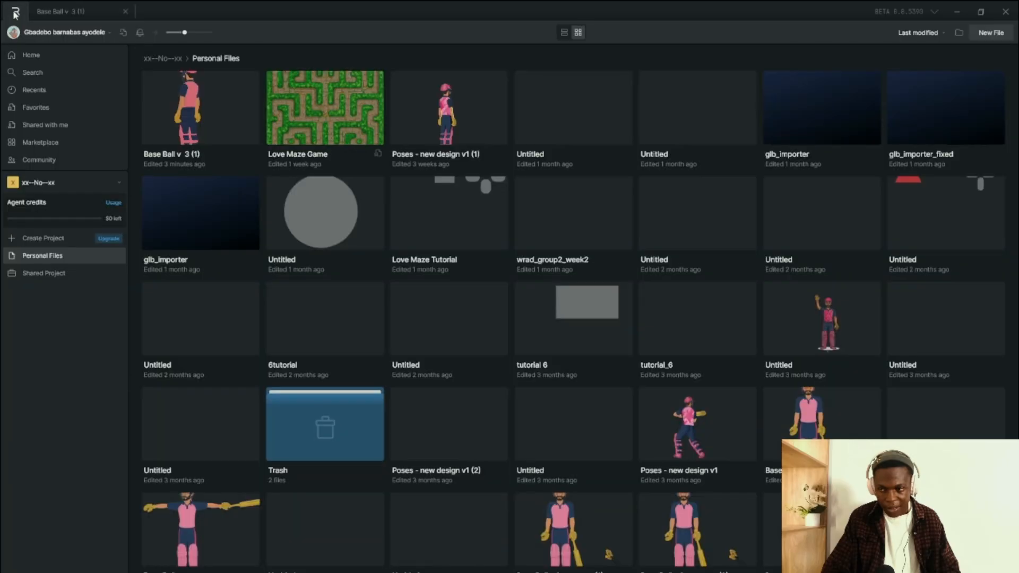
pyautogui.click(84, 186)
pyautogui.moveTo(78, 237)
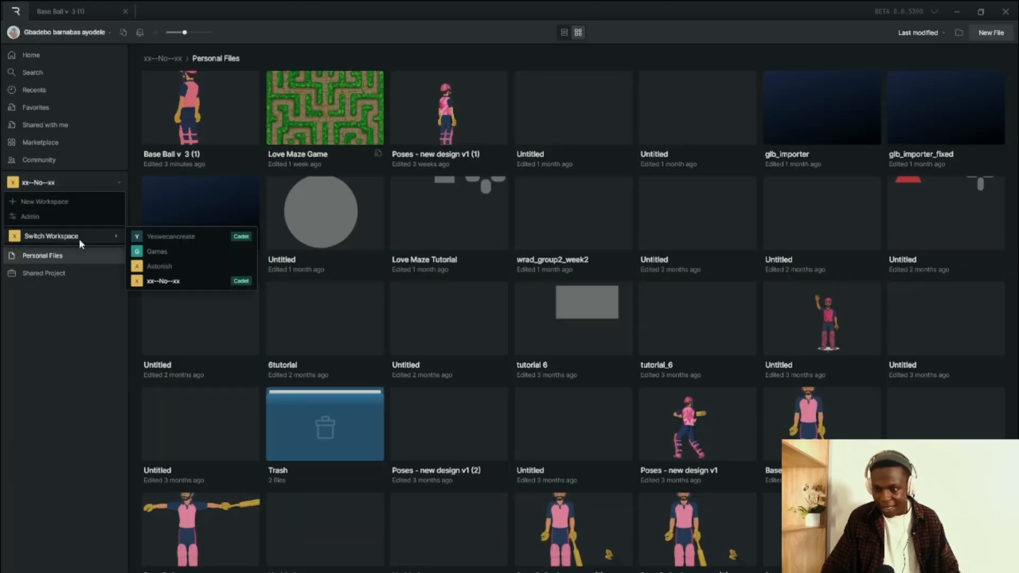
pyautogui.click(153, 236)
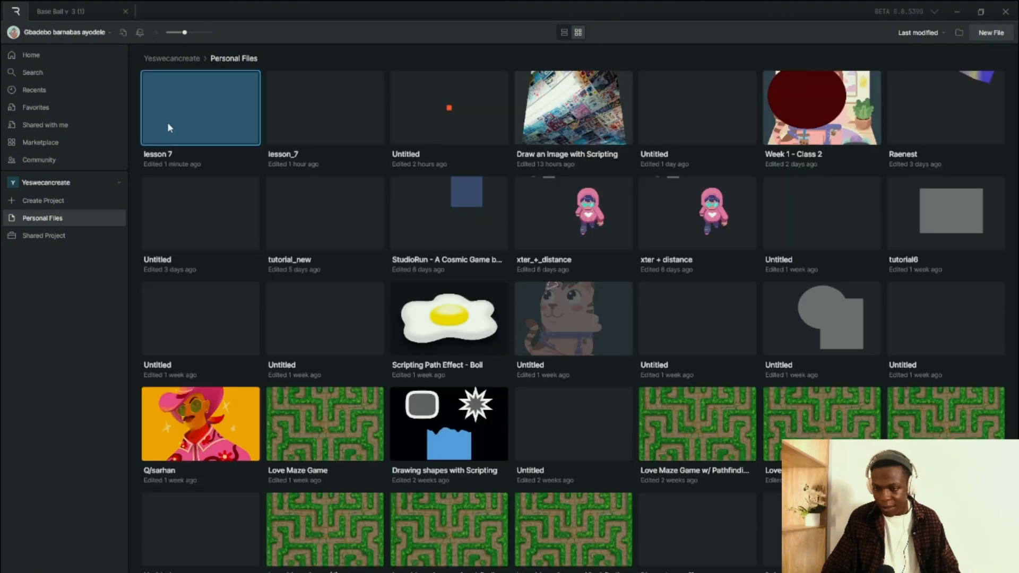
pyautogui.doubleClick(168, 124)
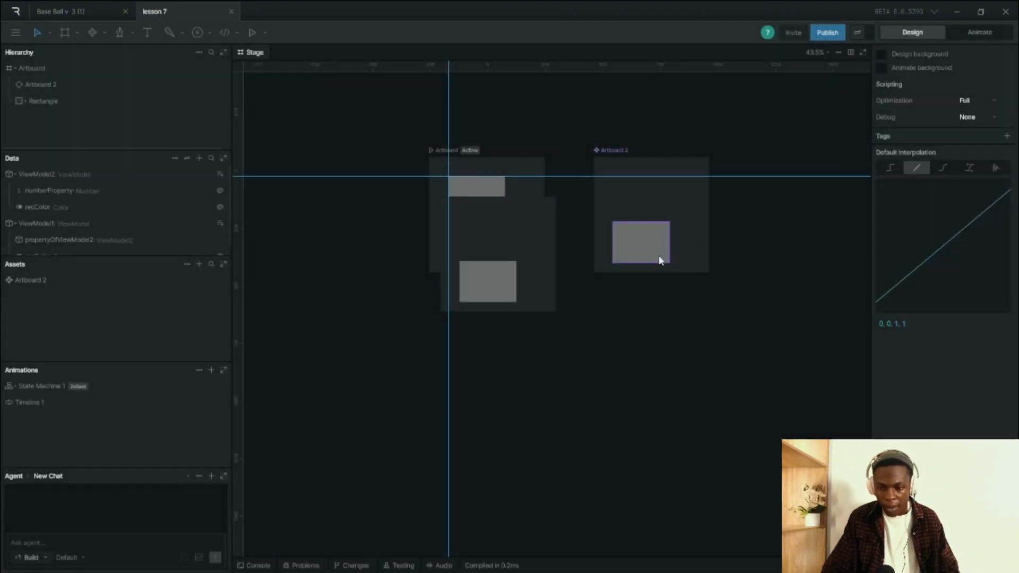
# - Move the rectangle in Artboard 2 up to Y 125.5 and back down to Y 208 to test the reopened file's component updates
pyautogui.click(654, 248)
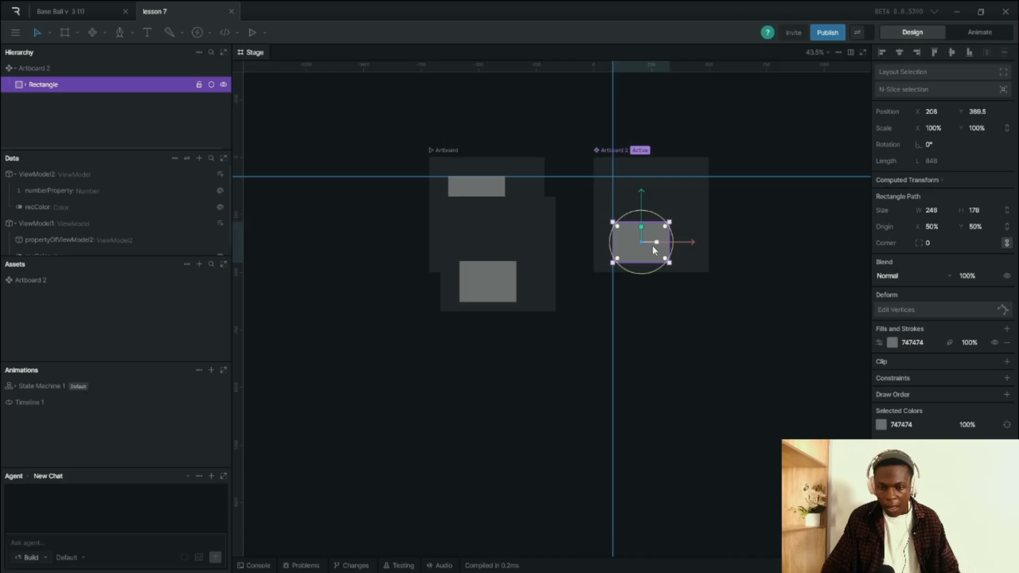
pyautogui.moveTo(653, 248); pyautogui.dragTo(654, 192)
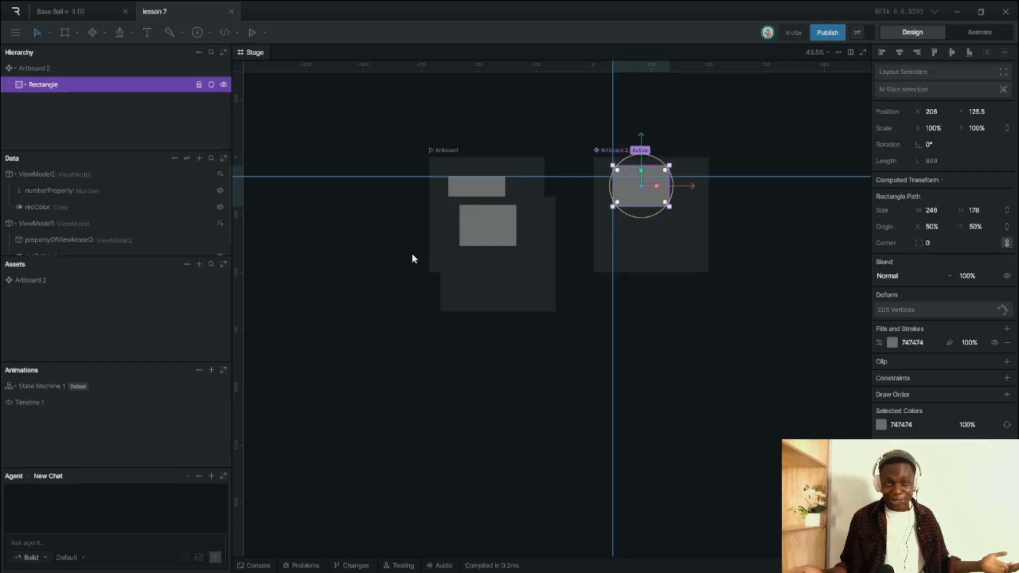
pyautogui.scroll(2, 507, 235)
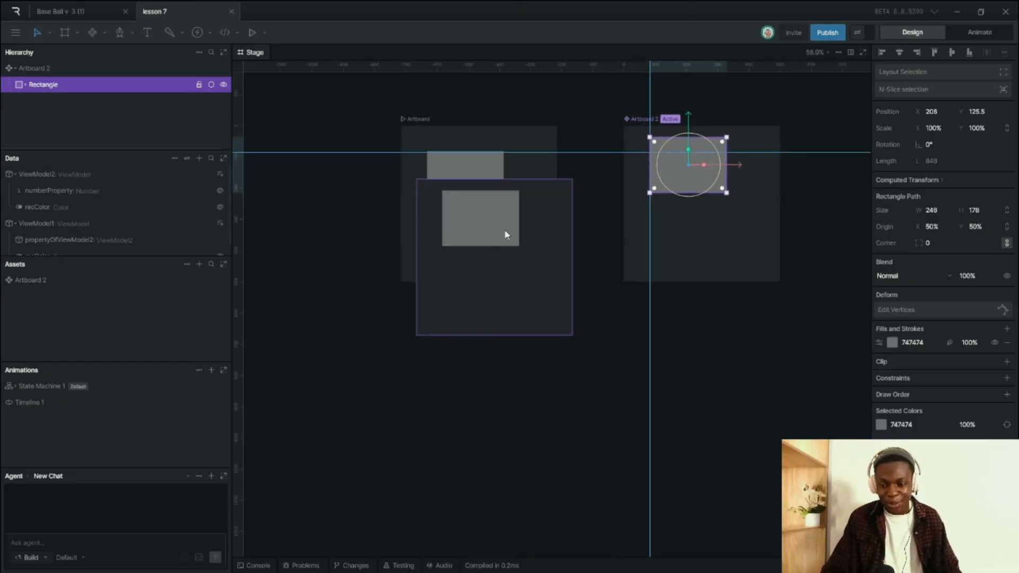
pyautogui.moveTo(694, 114); pyautogui.dragTo(693, 154)
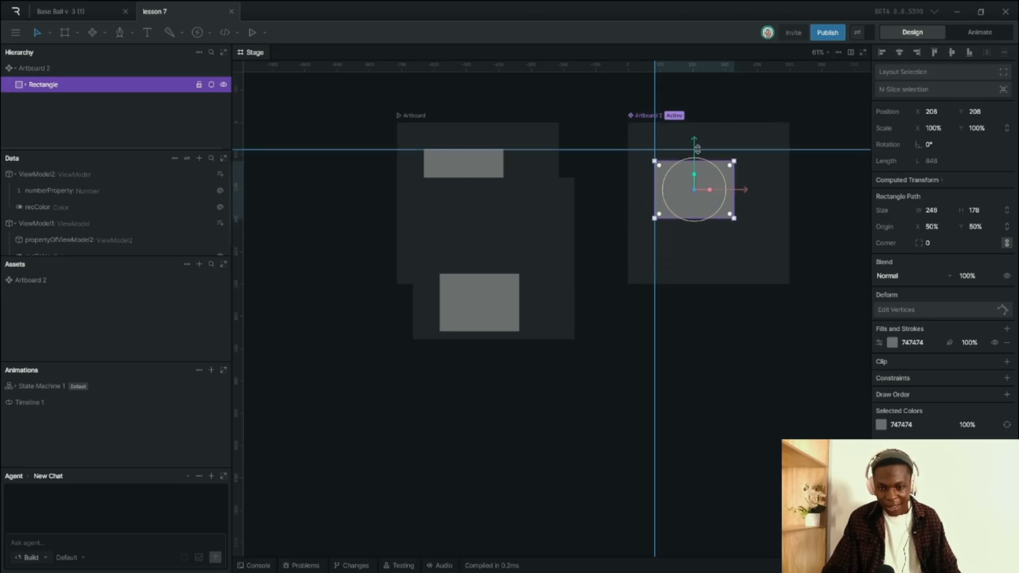
# - Turn Pause Component Updates on again for the reopened file
pyautogui.click(16, 33)
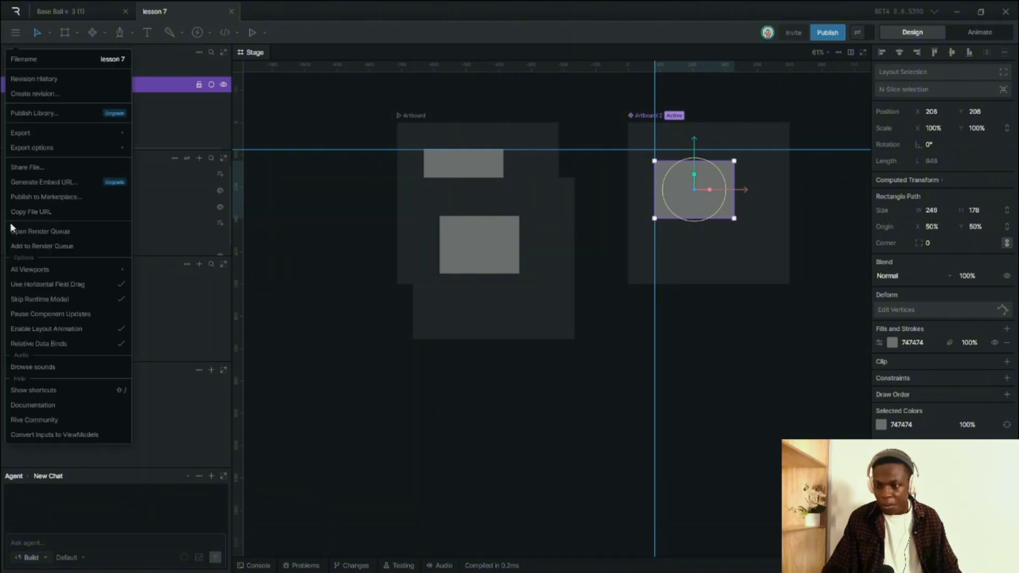
pyautogui.click(89, 315)
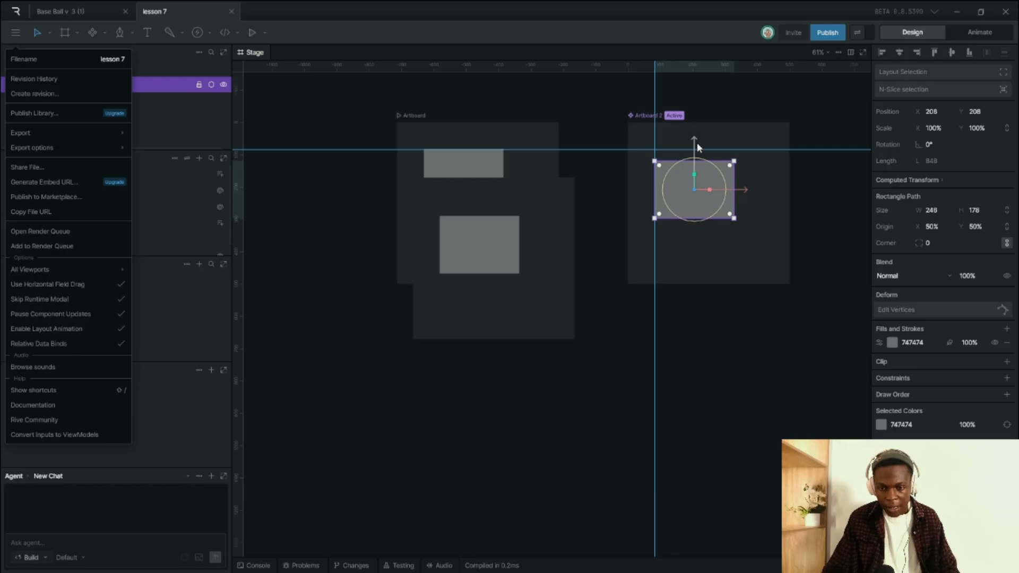
# - With component updates paused, move the rectangle in Artboard 2 up near the artboard's top edge and examine its nested instance
pyautogui.moveTo(698, 148); pyautogui.dragTo(684, 120)
pyautogui.click(531, 284)
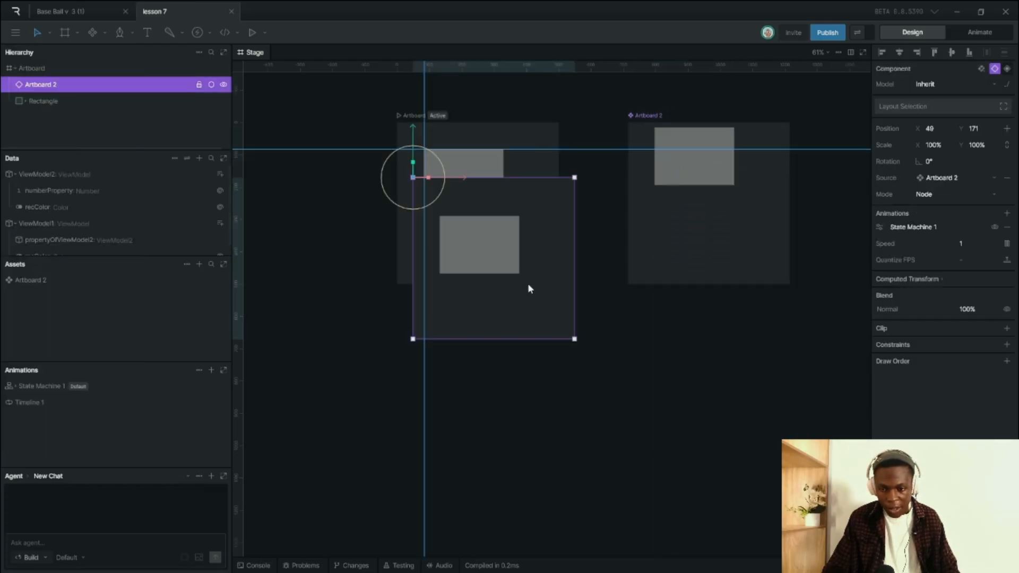
pyautogui.scroll(3, 461, 293)
pyautogui.scroll(-4, 454, 307)
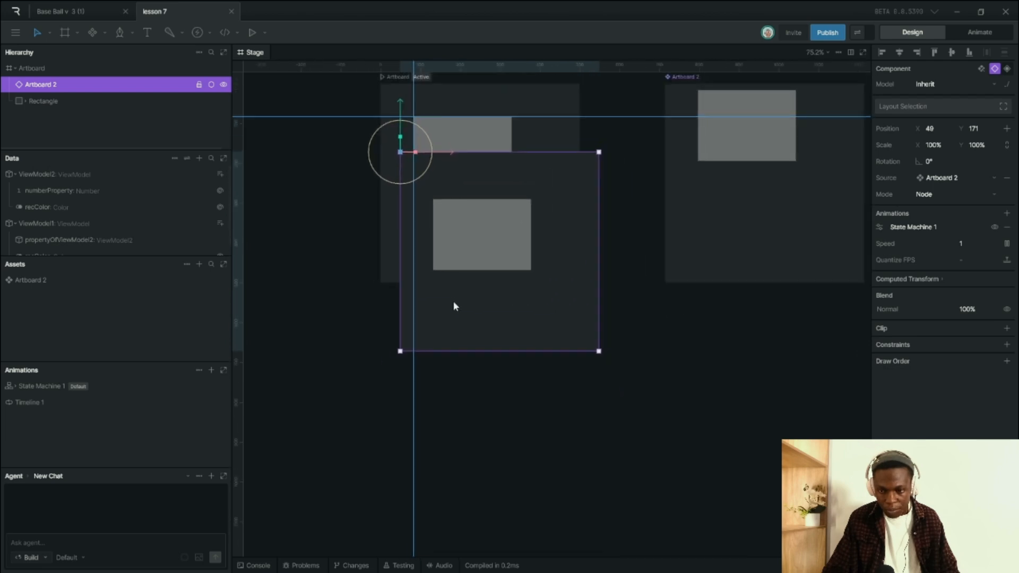
pyautogui.scroll(1, 504, 297)
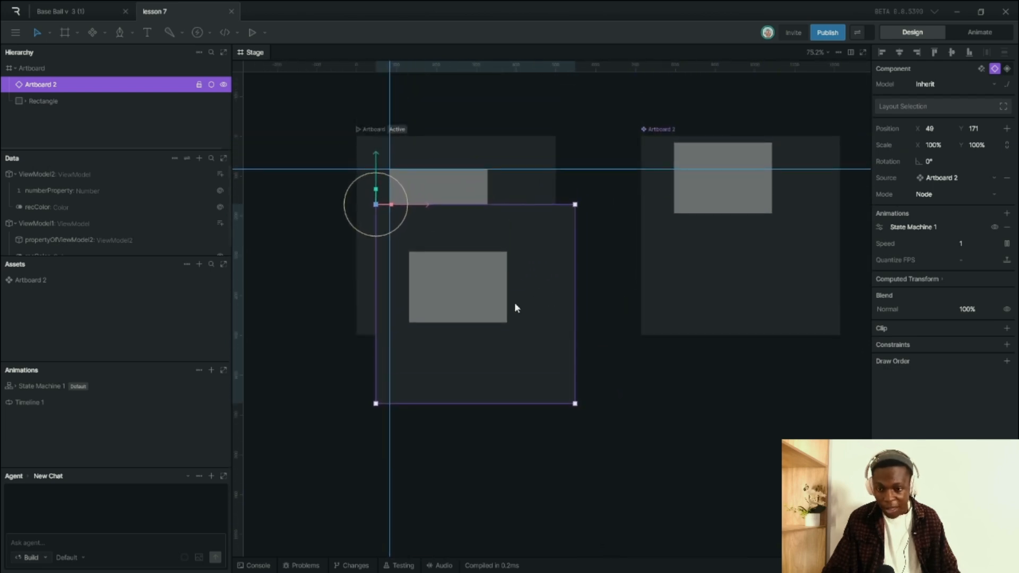
pyautogui.scroll(1, 520, 268)
pyautogui.scroll(-3, 521, 263)
pyautogui.scroll(2, 486, 277)
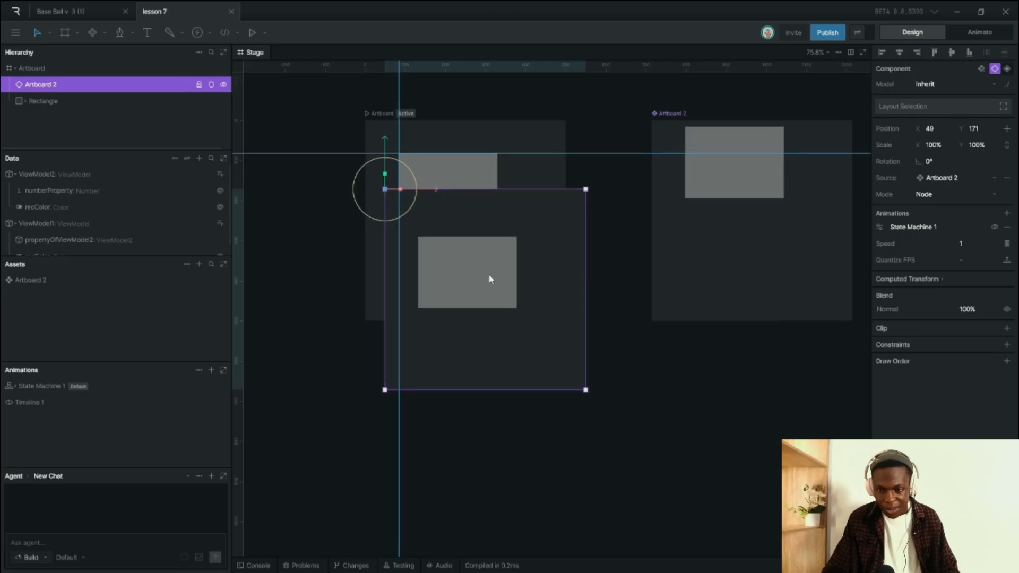
pyautogui.scroll(1, 480, 259)
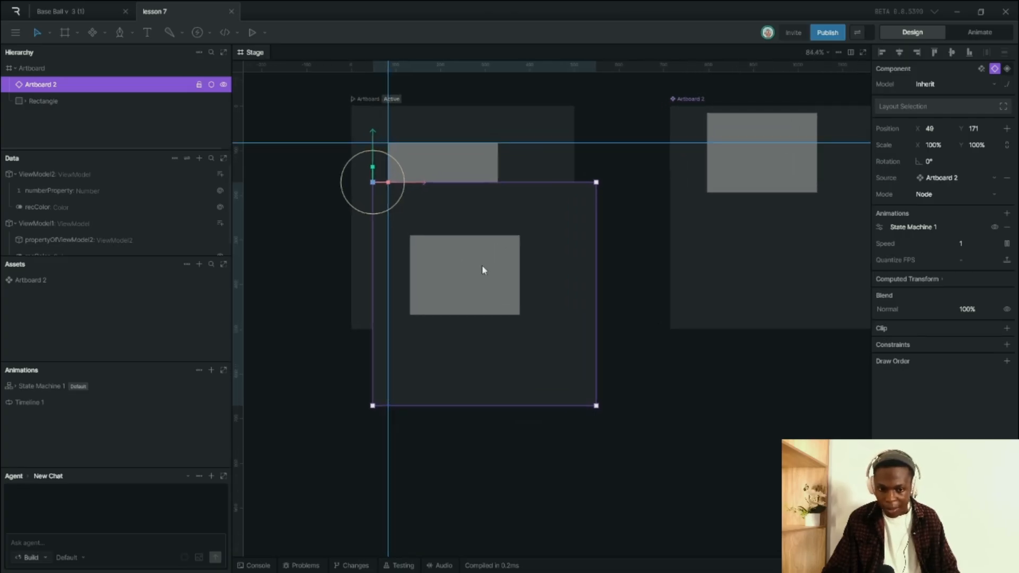
pyautogui.scroll(1, 481, 266)
pyautogui.scroll(-3, 559, 273)
pyautogui.scroll(6, 553, 281)
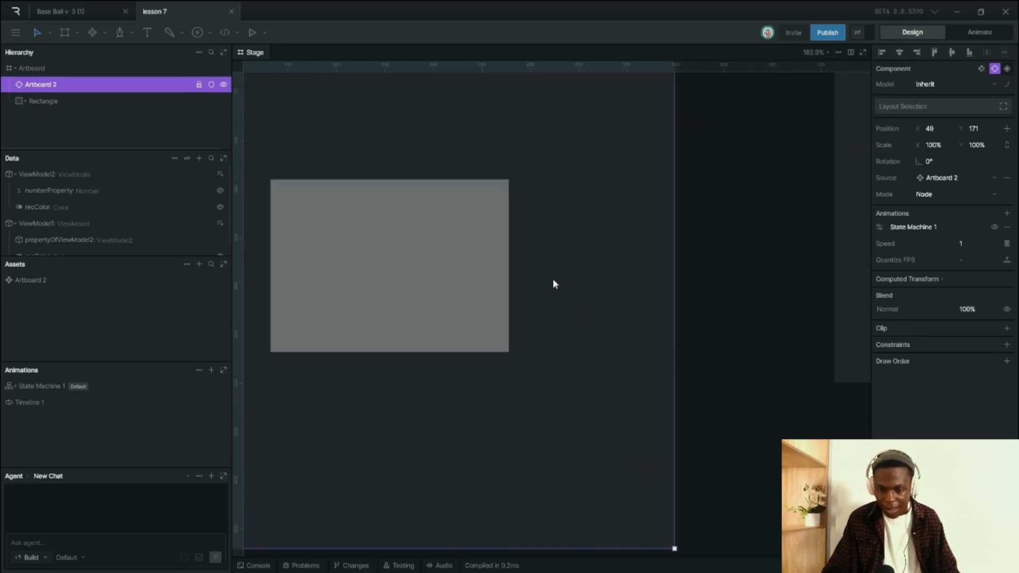
pyautogui.scroll(-5, 554, 283)
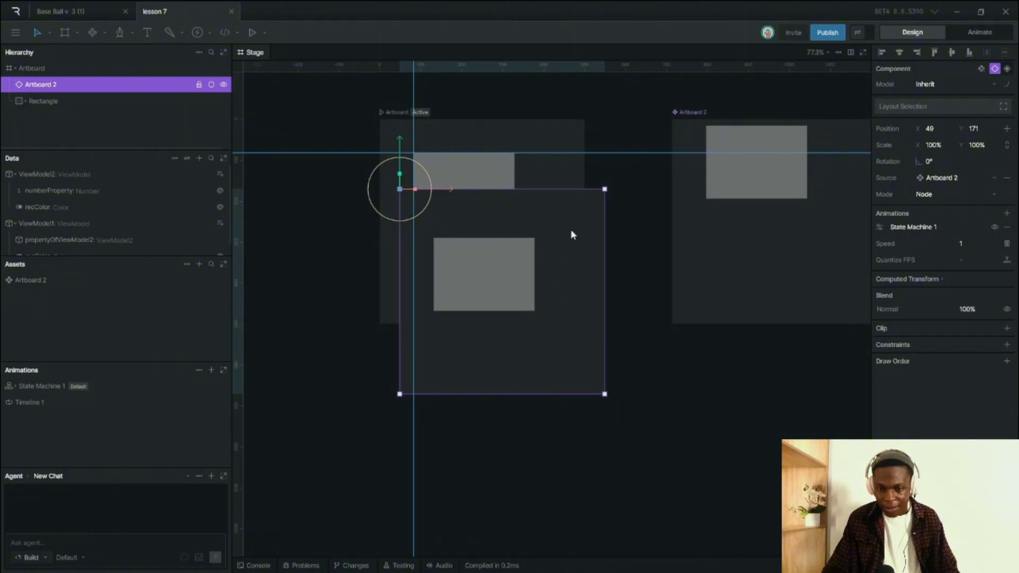
# - Delete the horizontal and vertical guides crossing the first artboard's rectangle
pyautogui.moveTo(600, 132); pyautogui.dragTo(626, 168)
pyautogui.moveTo(631, 115); pyautogui.dragTo(669, 196)
pyautogui.click(15, 32)
pyautogui.moveTo(82, 266)
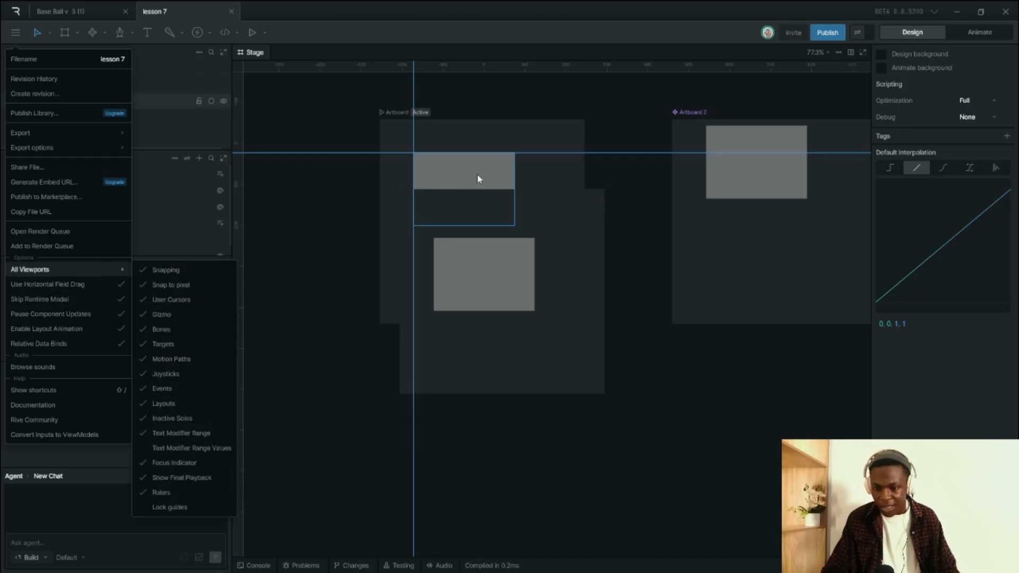
pyautogui.click(608, 151)
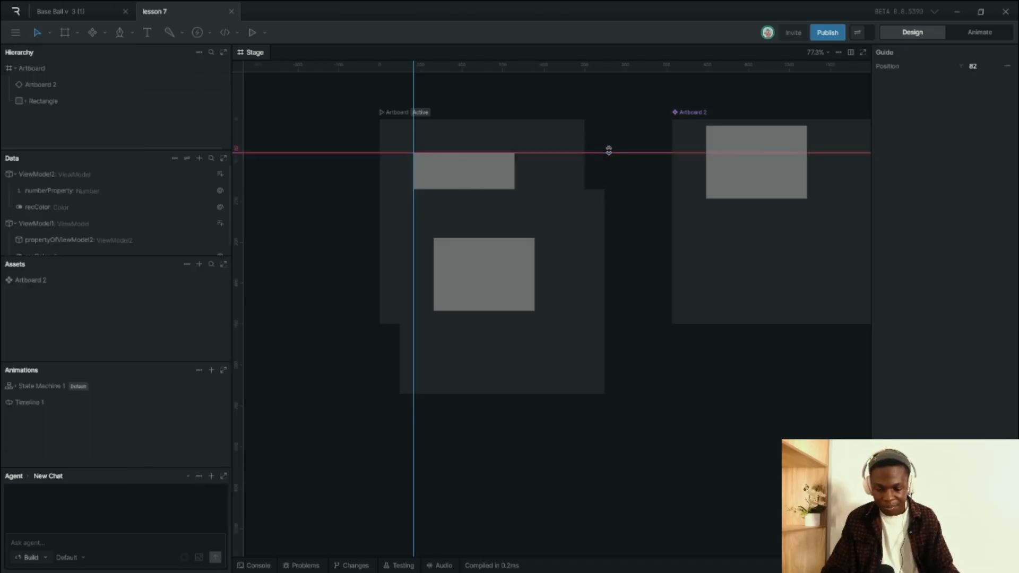
pyautogui.press('Delete')
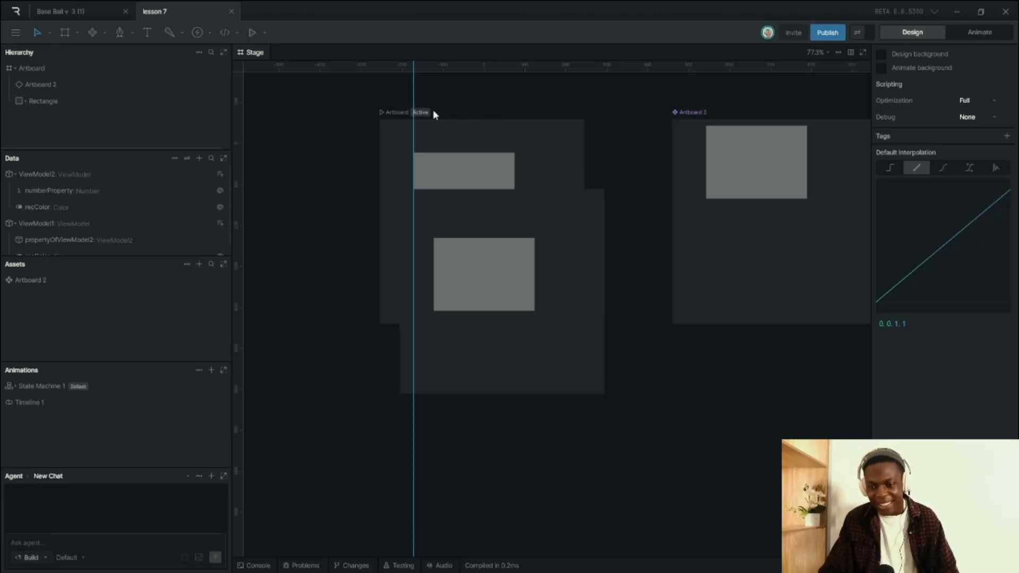
pyautogui.click(415, 127)
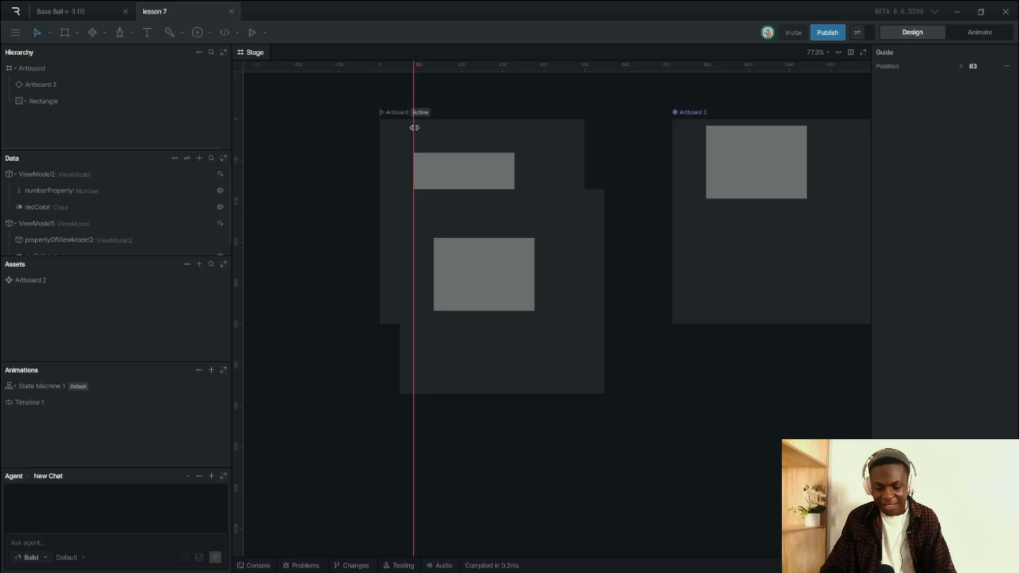
pyautogui.press('Delete')
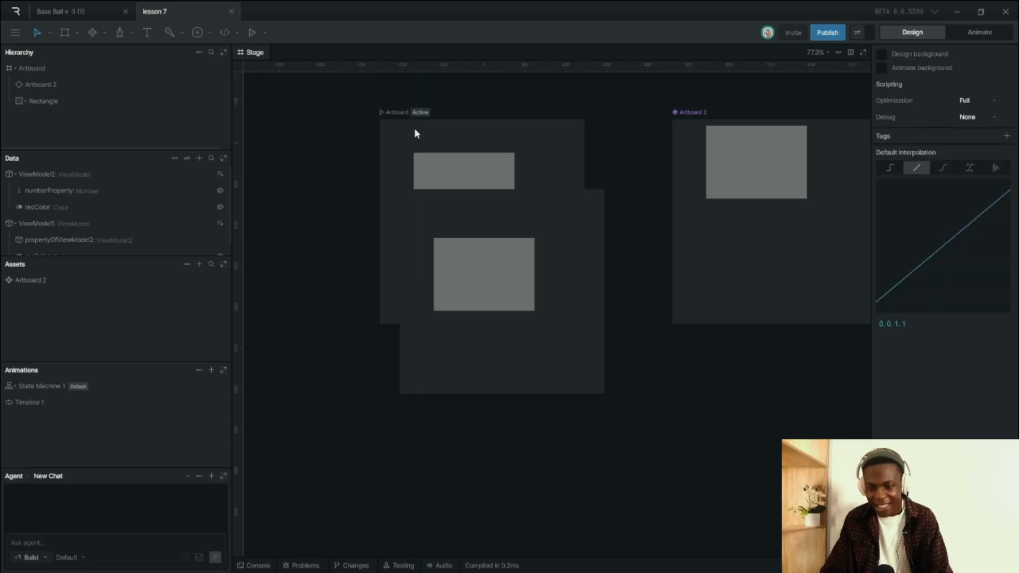
# - Close the lesson 7 file and reopen it from the workspace's personal files
pyautogui.click(232, 11)
pyautogui.click(17, 12)
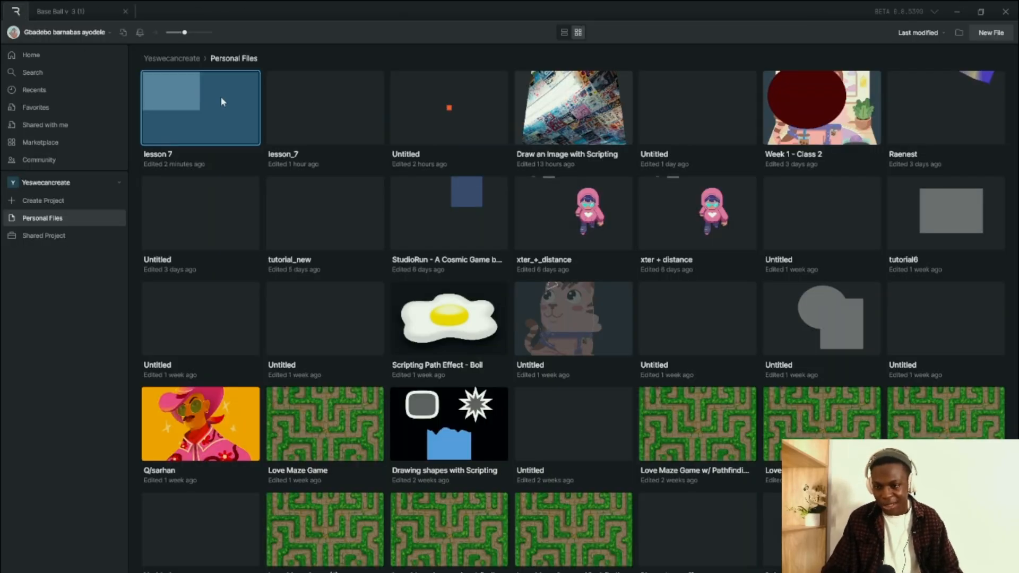
pyautogui.doubleClick(219, 118)
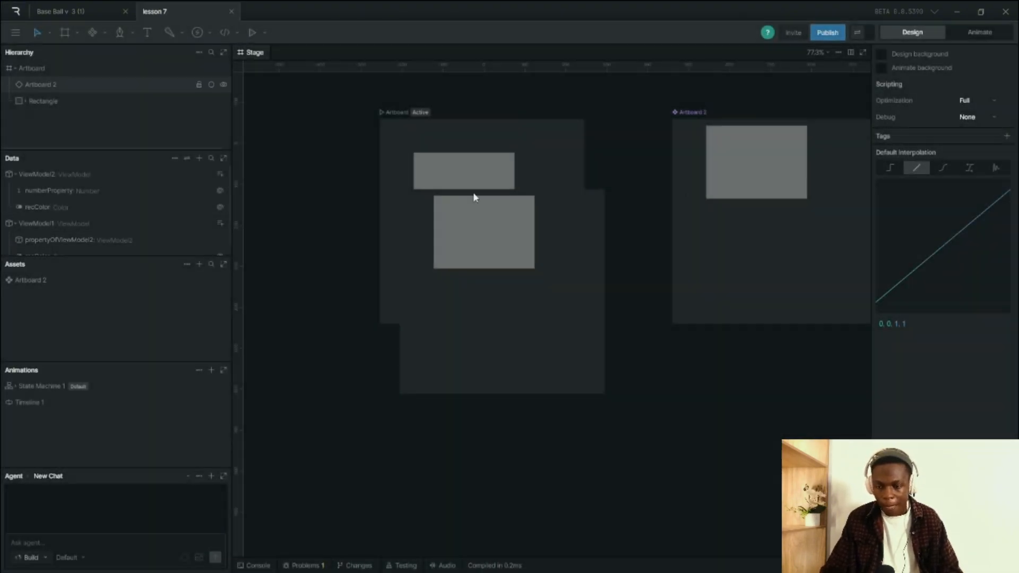
# - Move the rectangle in Artboard 2 down to Y 403.5 and turn Pause Component Updates on
pyautogui.click(725, 152)
pyautogui.moveTo(756, 121); pyautogui.dragTo(767, 243)
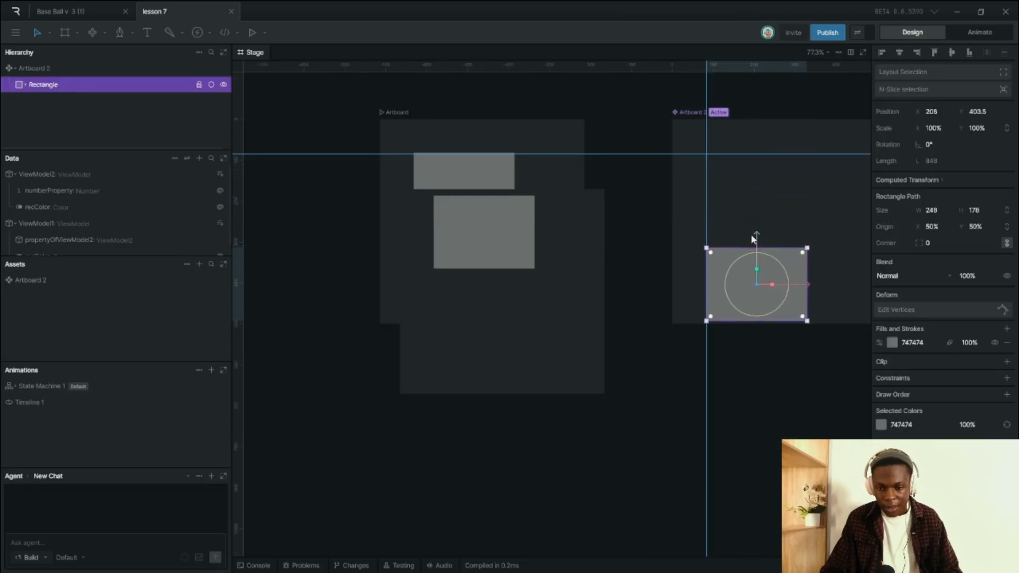
pyautogui.click(16, 32)
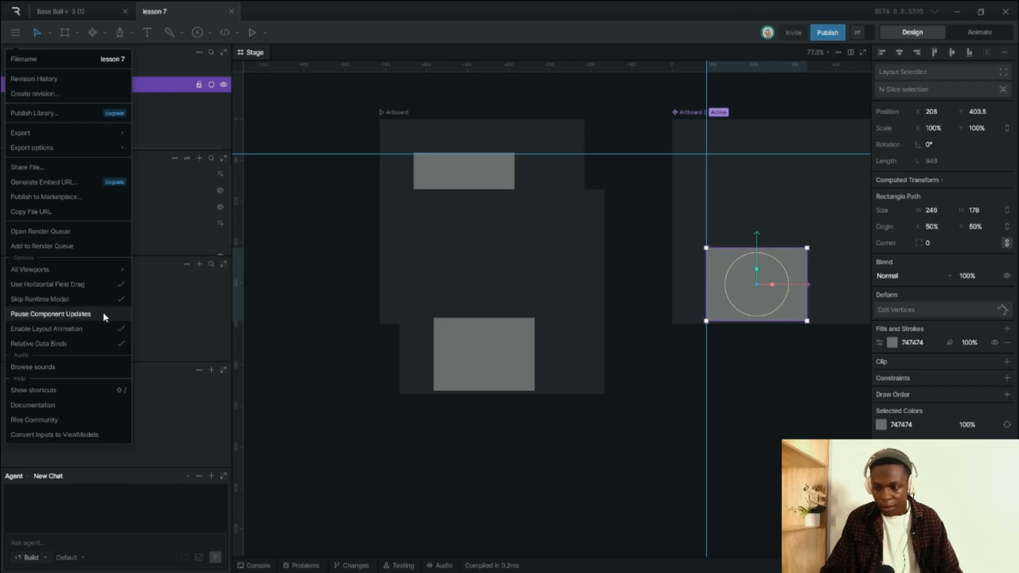
pyautogui.click(121, 315)
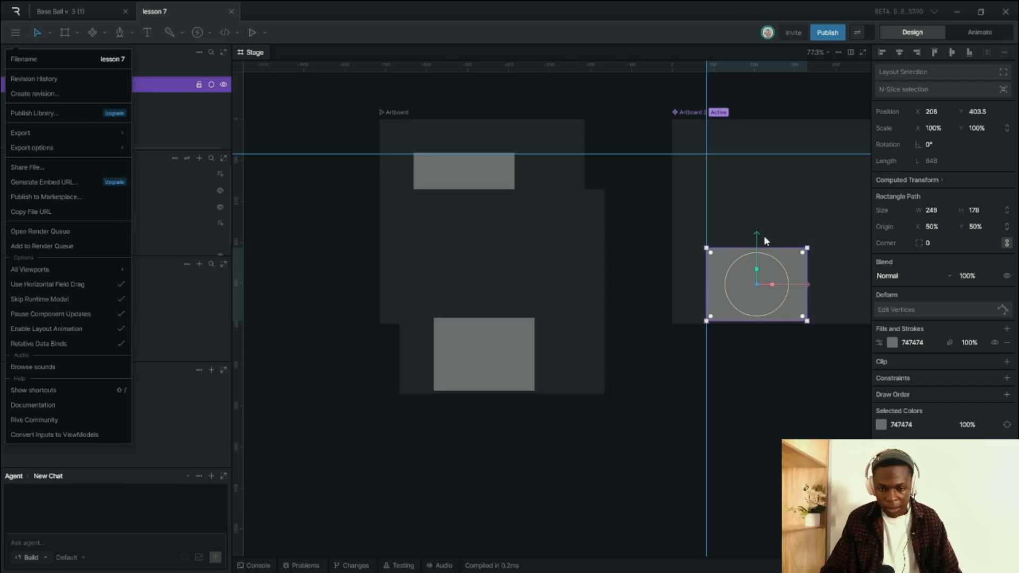
# - Move the rectangle in Artboard 2 up to Y 148, then select and examine the nested instance in the first artboard
pyautogui.moveTo(764, 241); pyautogui.dragTo(763, 135)
pyautogui.click(531, 268)
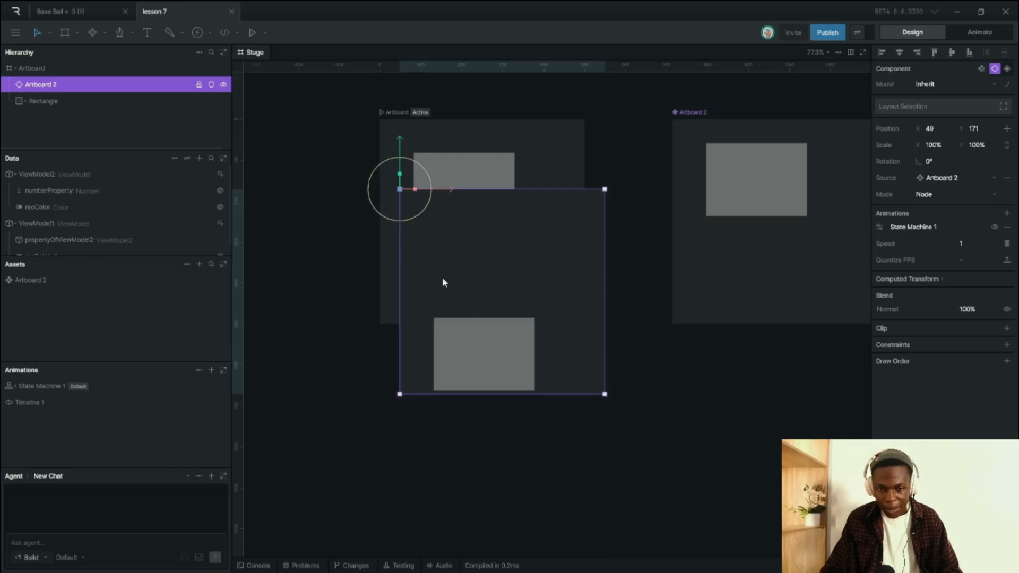
pyautogui.scroll(2, 502, 314)
pyautogui.scroll(4, 376, 247)
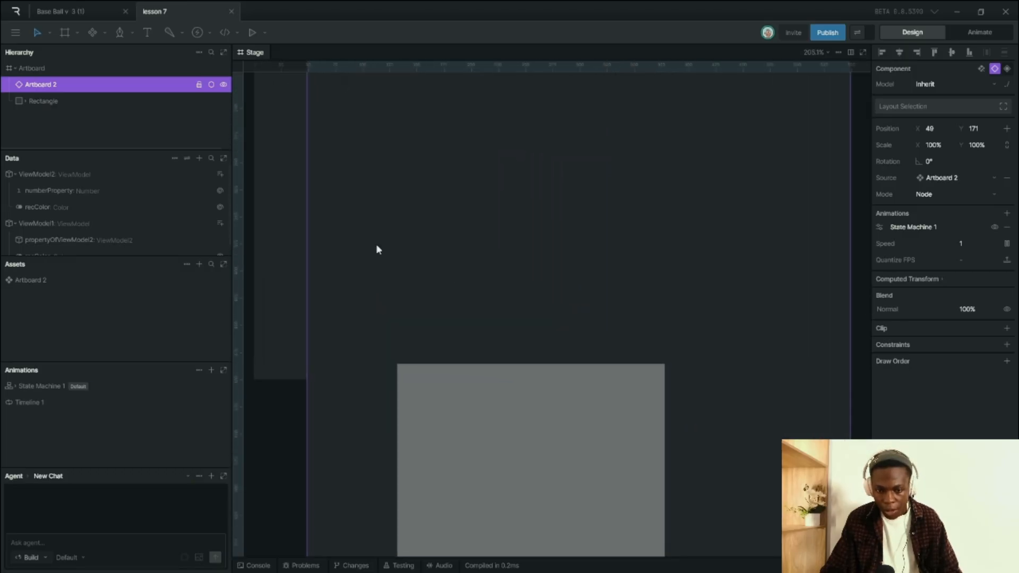
pyautogui.scroll(-8, 377, 248)
pyautogui.scroll(2, 471, 273)
pyautogui.scroll(-3, 412, 250)
pyautogui.scroll(2, 435, 254)
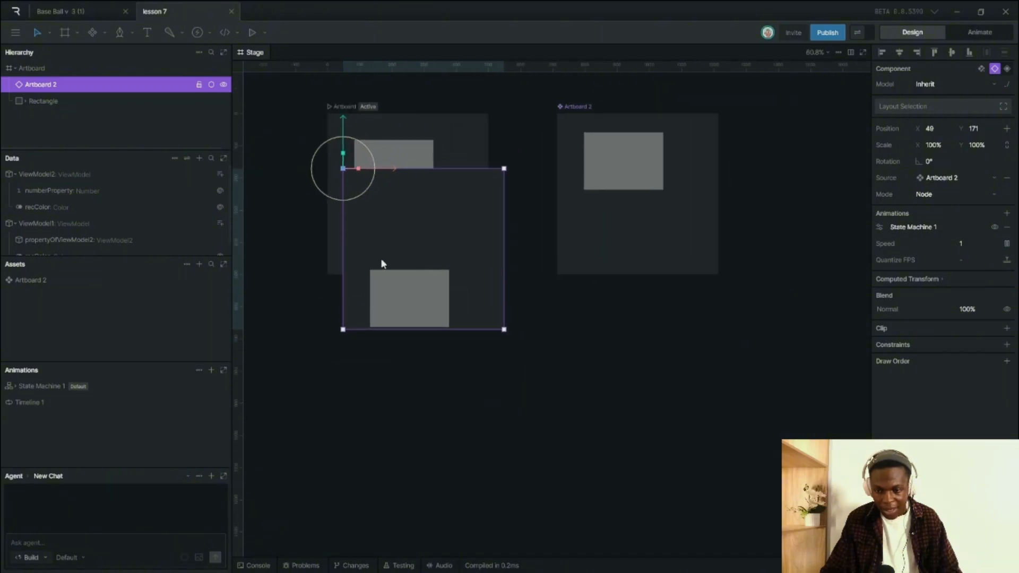
pyautogui.scroll(3, 381, 263)
# - Move the rectangle in Artboard 2 down to Y 339 and select the nested instance for comparison
pyautogui.doubleClick(769, 123)
pyautogui.scroll(-5, 713, 141)
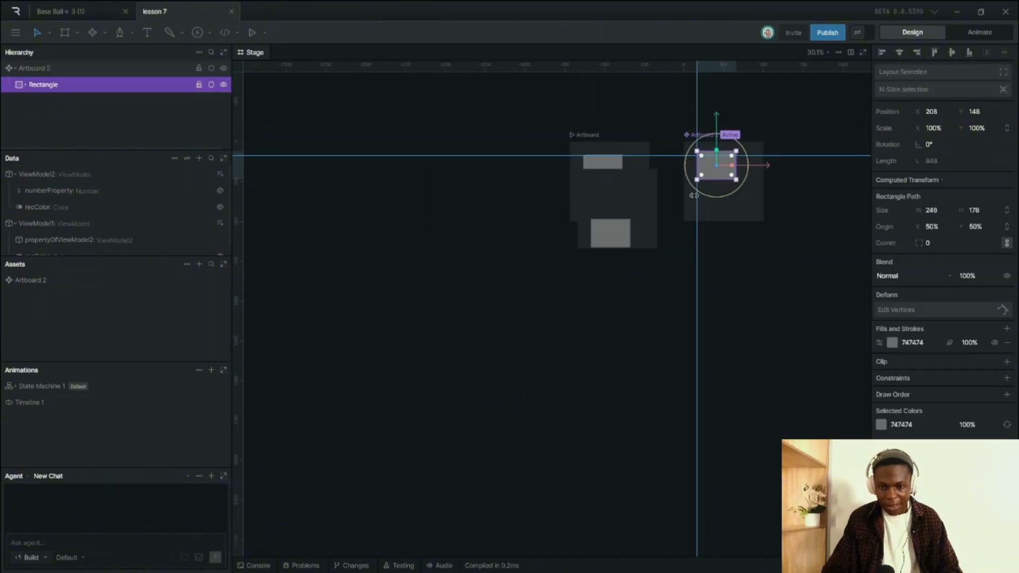
pyautogui.scroll(4, 708, 134)
pyautogui.moveTo(741, 159); pyautogui.dragTo(740, 217)
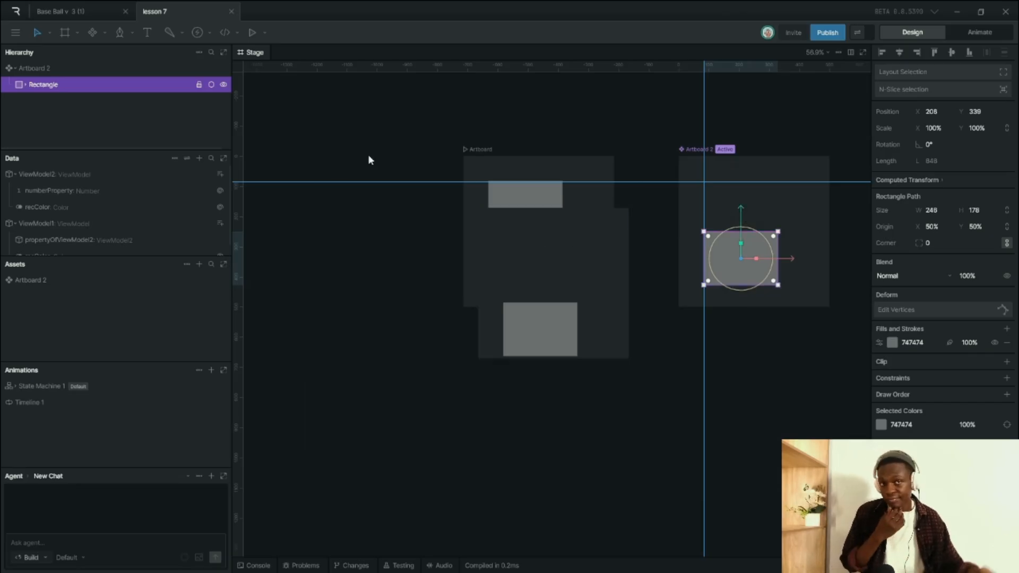
pyautogui.click(578, 264)
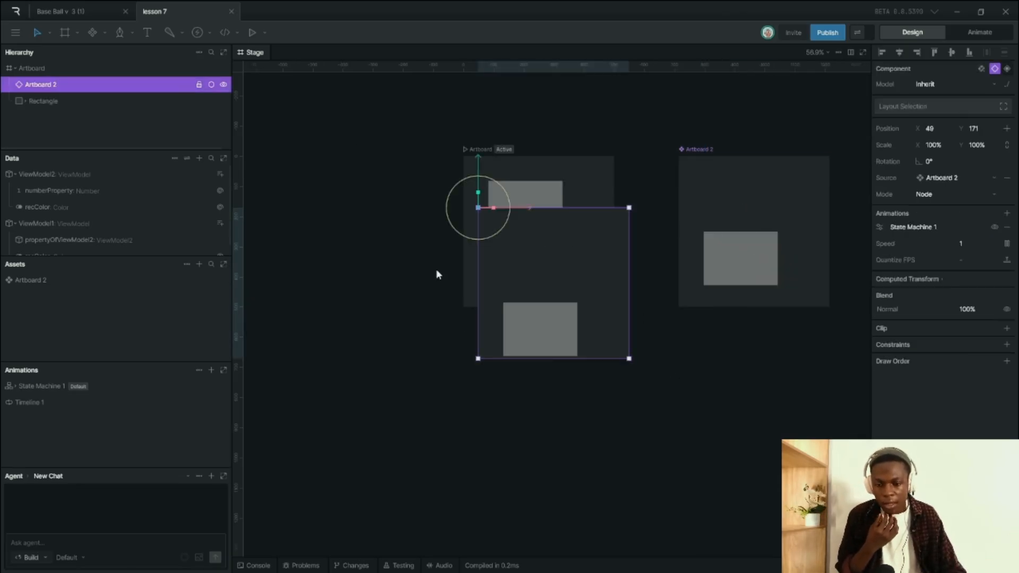
# - Turn Pause Component Updates off and move the rectangle in Artboard 2 up to Y 148 to check the nested instance
pyautogui.click(15, 32)
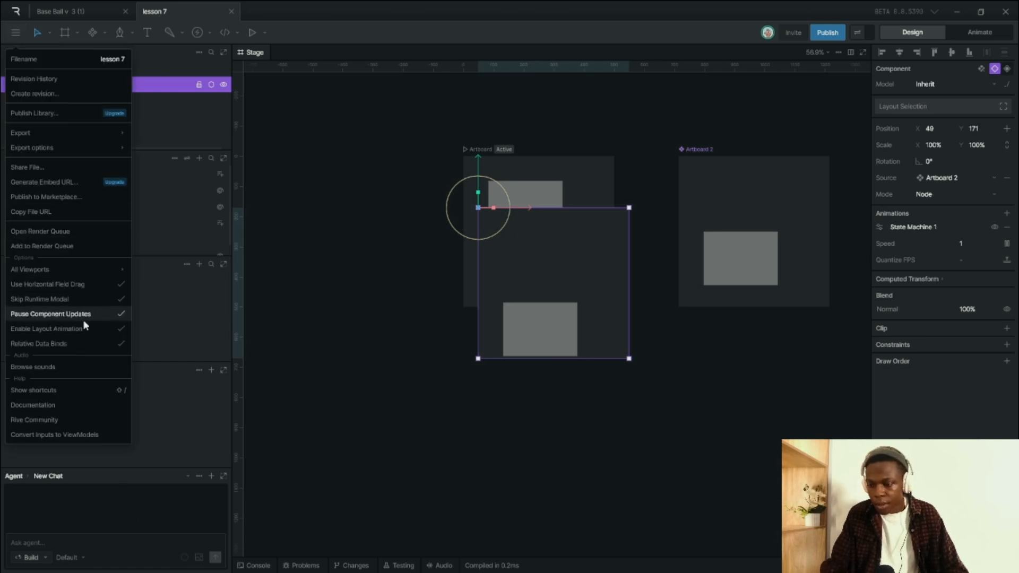
pyautogui.click(119, 314)
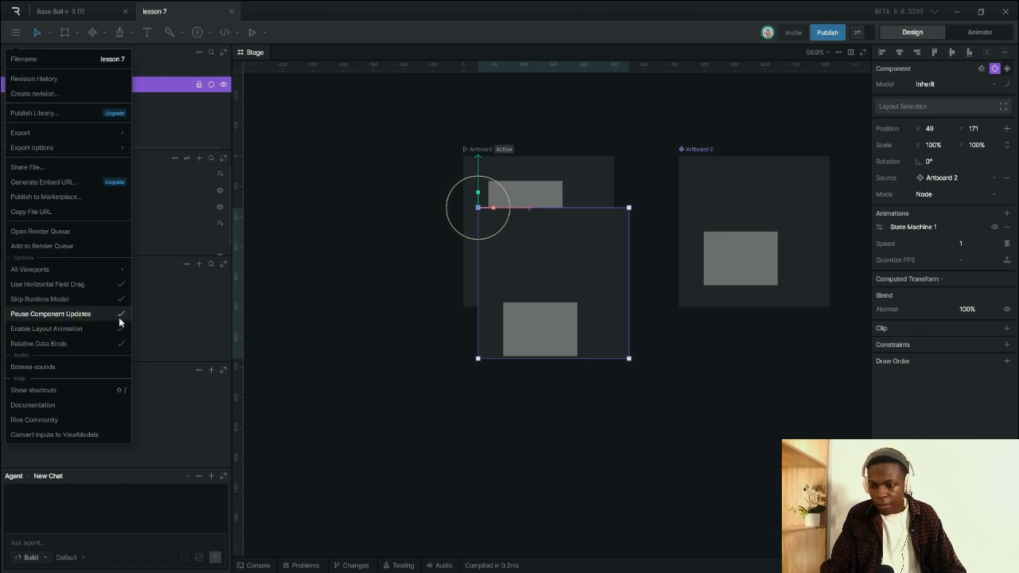
pyautogui.click(753, 260)
pyautogui.moveTo(741, 212); pyautogui.dragTo(740, 154)
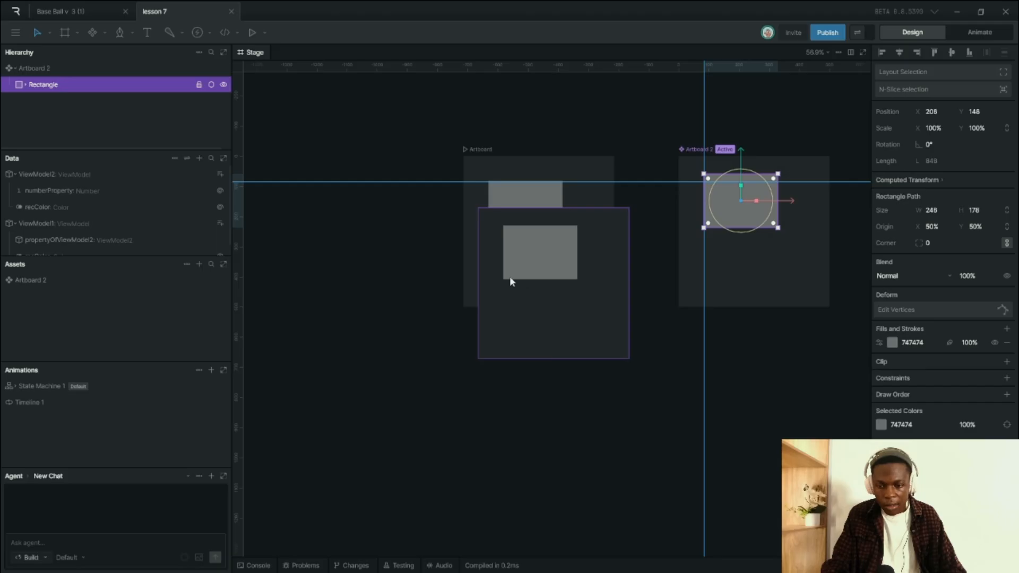
pyautogui.scroll(4, 519, 280)
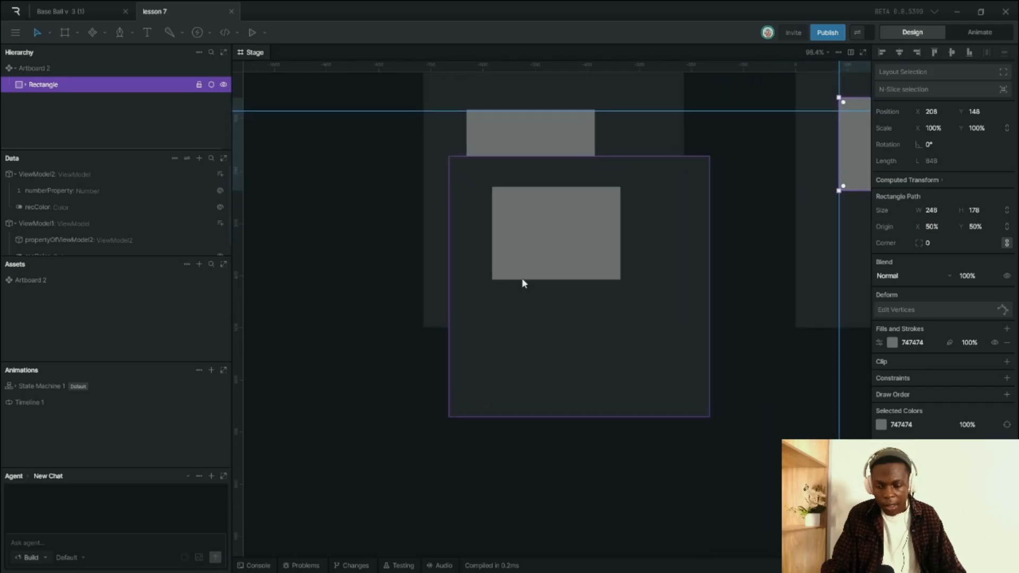
# - Delete the numberProperty entry from ViewModel2
pyautogui.click(16, 33)
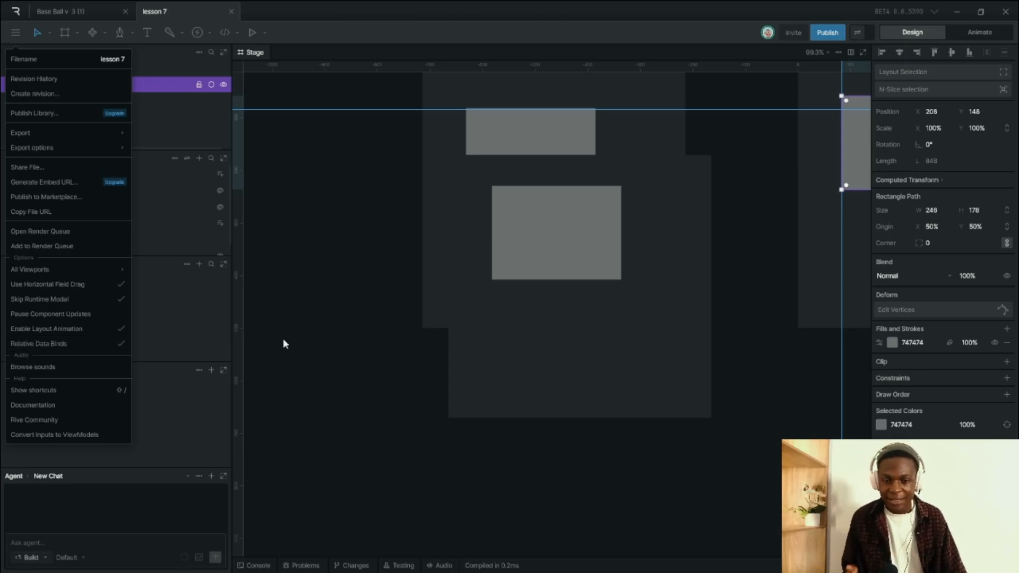
pyautogui.click(169, 181)
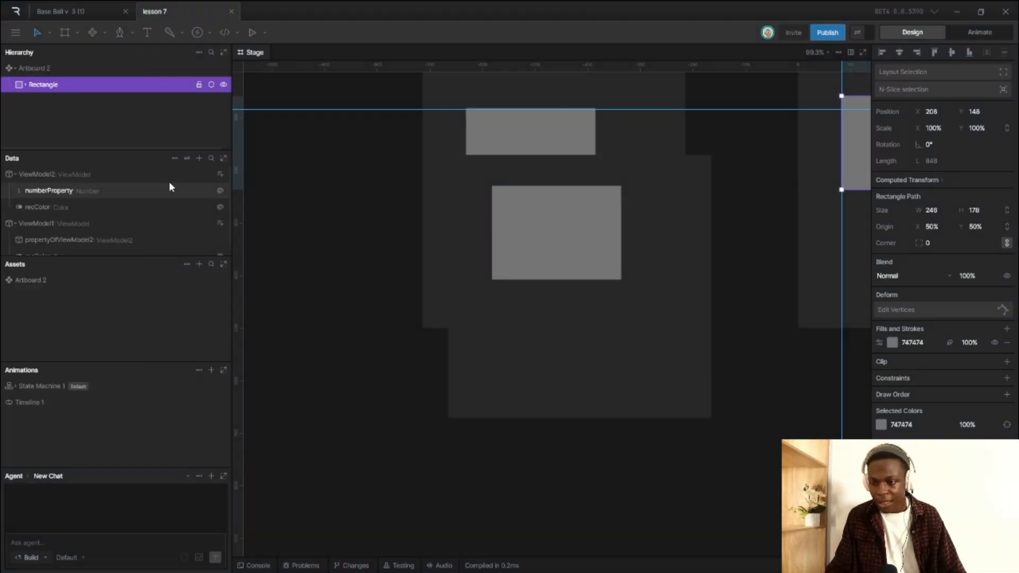
pyautogui.click(169, 186)
pyautogui.press('Delete')
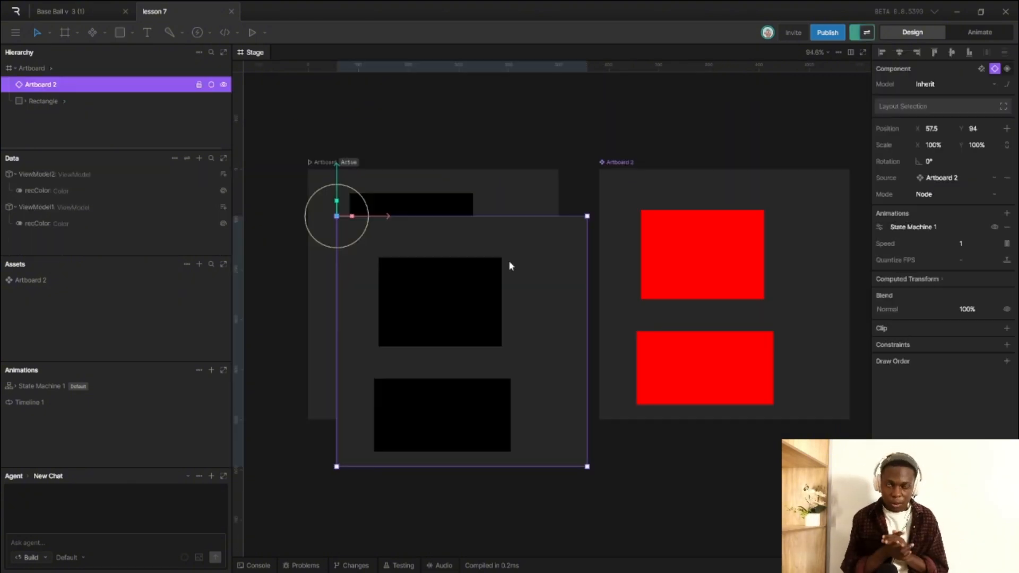
# - Show the list of keyboard shortcuts and reopen the file's main options with its help entries
pyautogui.click(16, 32)
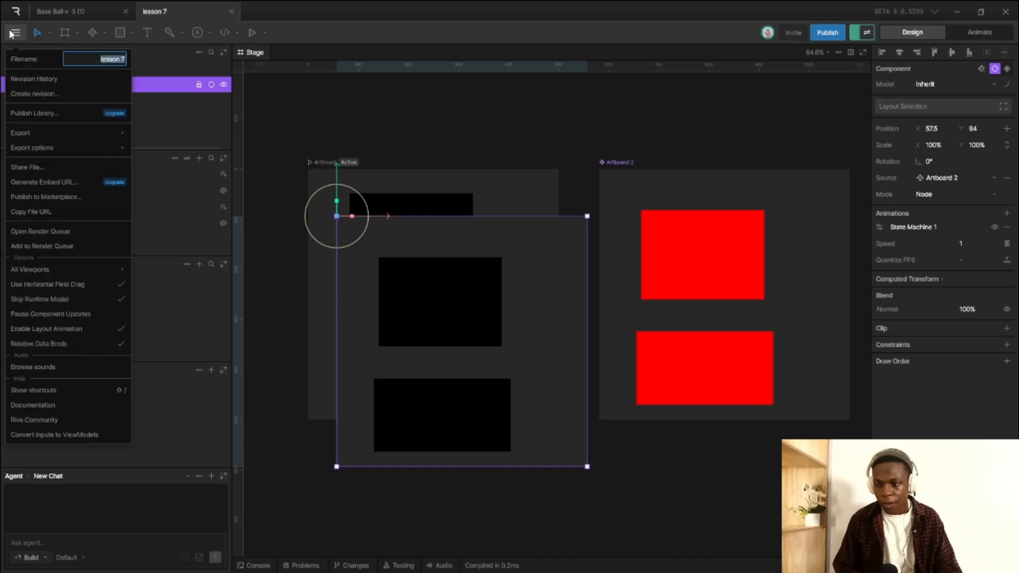
pyautogui.click(39, 393)
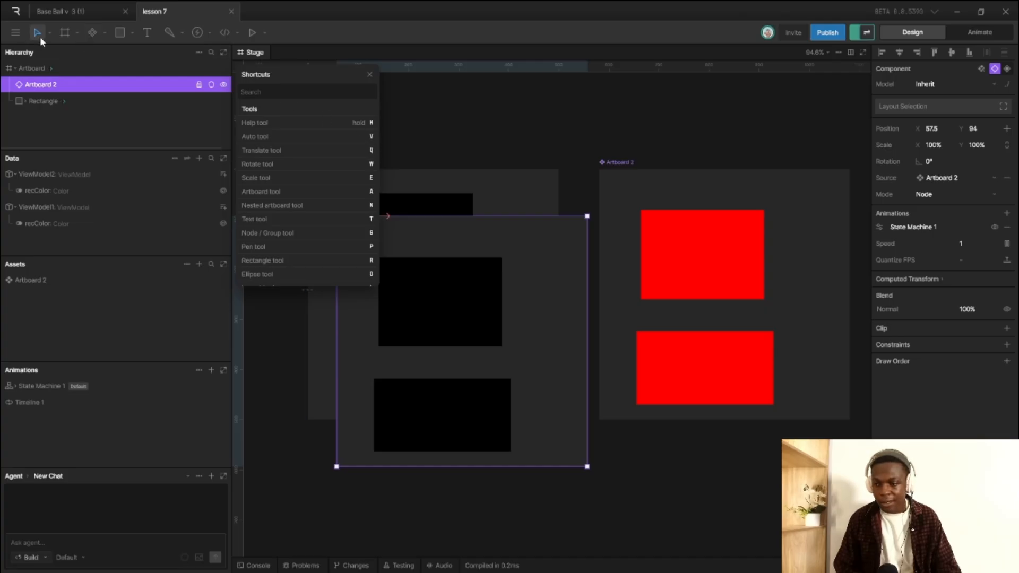
pyautogui.click(15, 32)
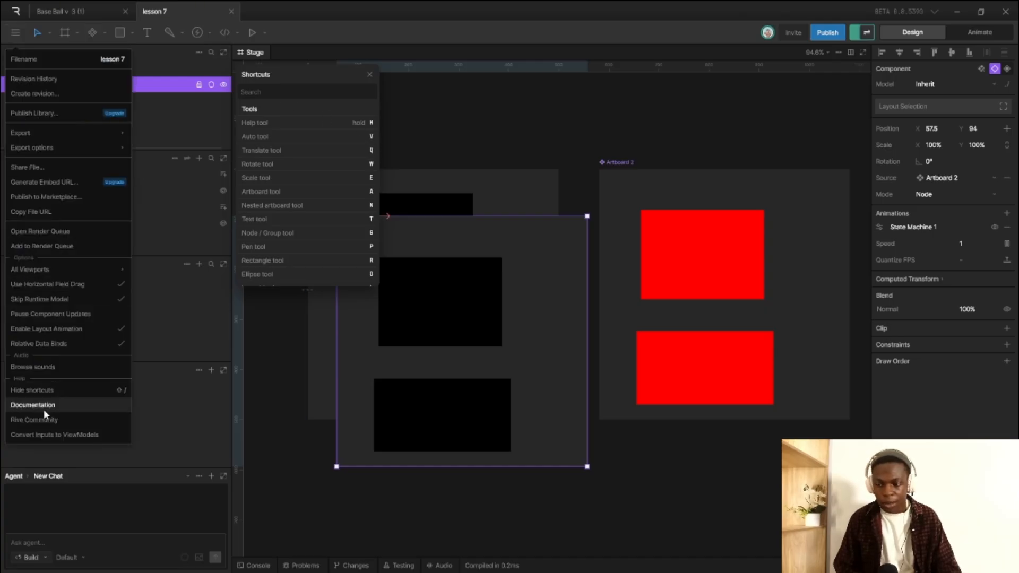